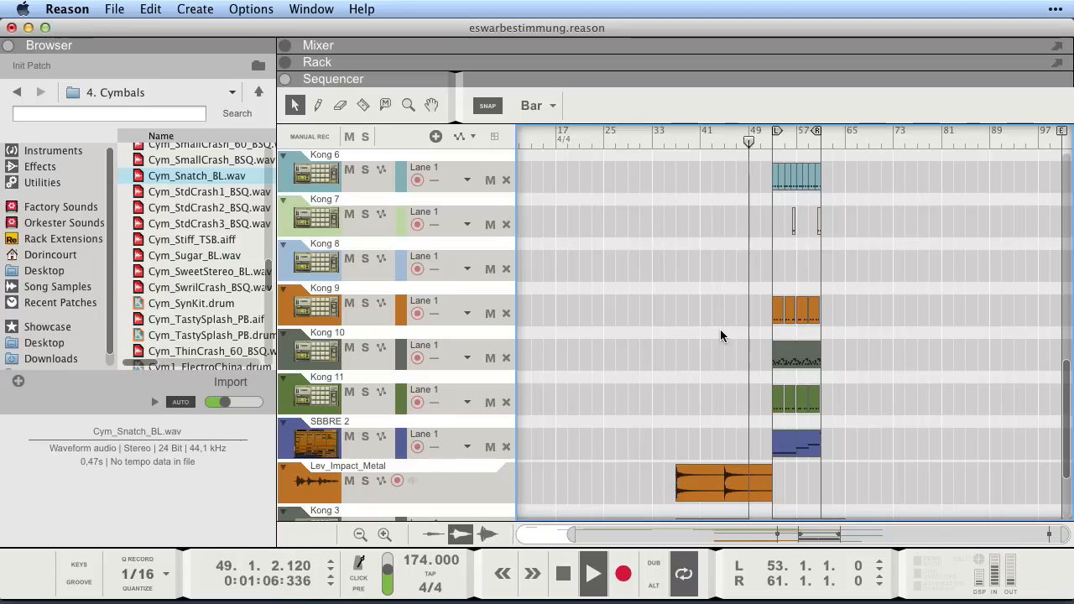
Stop playback, return the song position to the left locator at bar 53 and look through the arrangement's tracks
{"action": "key", "text": "space"}
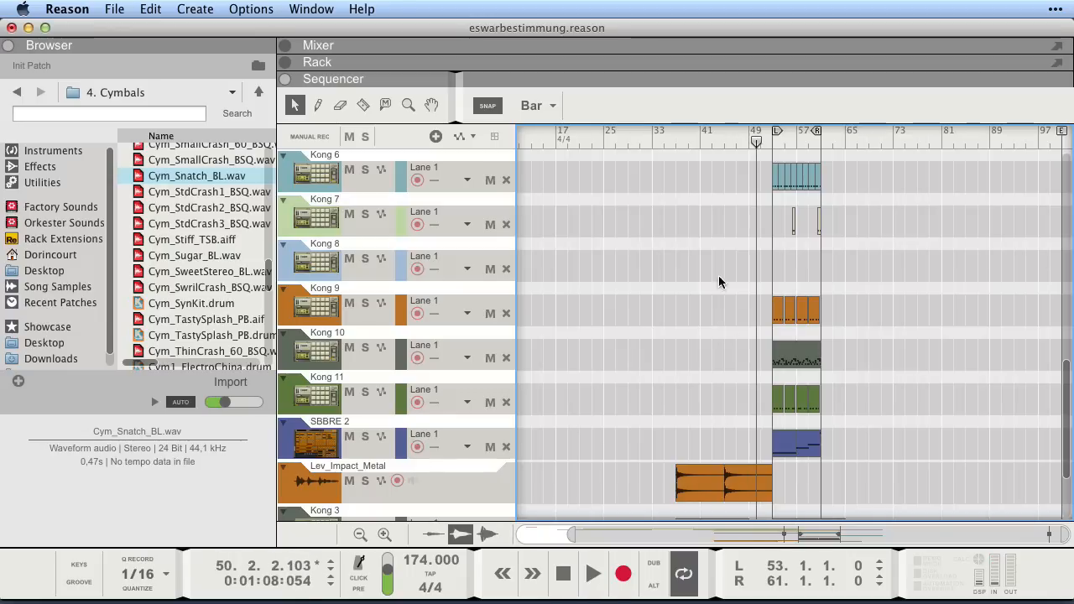
{"action": "scroll", "coordinate": [668, 253], "scroll_direction": "up", "scroll_amount": 10}
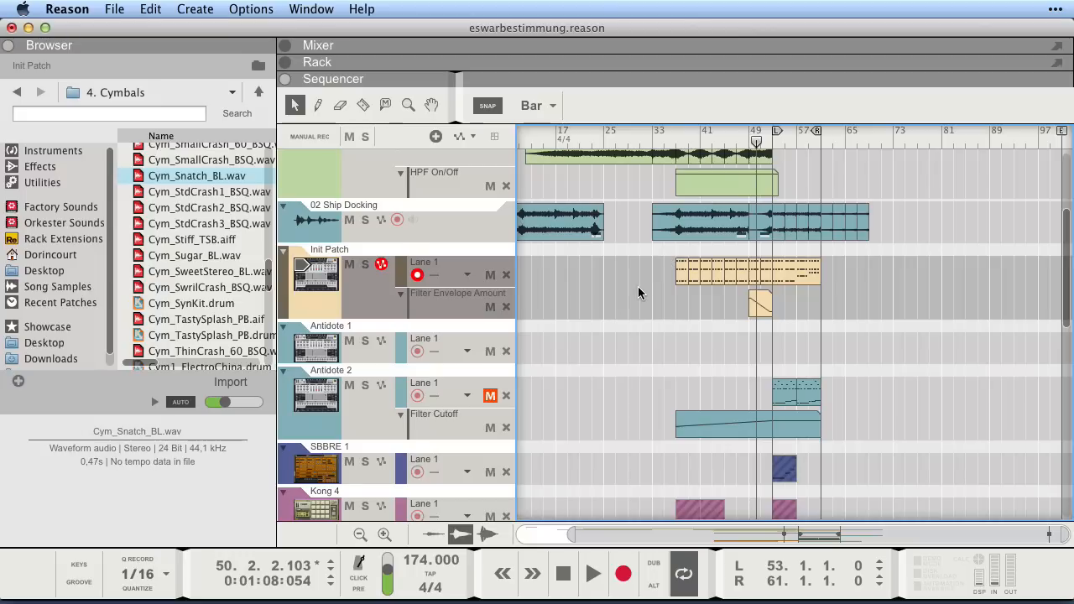
{"action": "scroll", "coordinate": [948, 340], "scroll_direction": "down", "scroll_amount": 5}
{"action": "key", "text": "KP_1"}
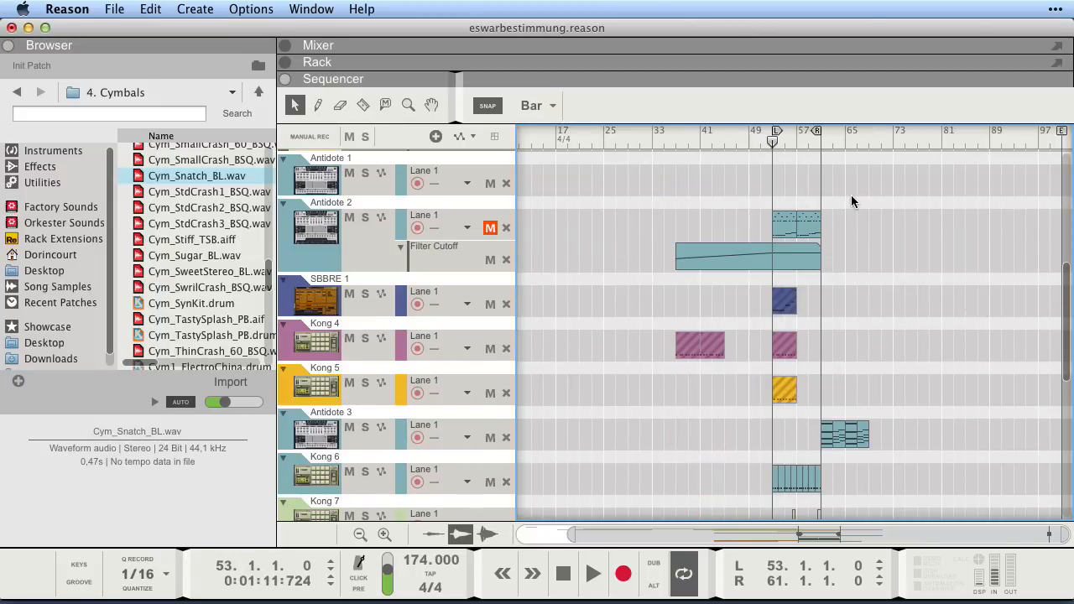
{"action": "scroll", "coordinate": [826, 281], "scroll_direction": "down", "scroll_amount": 5}
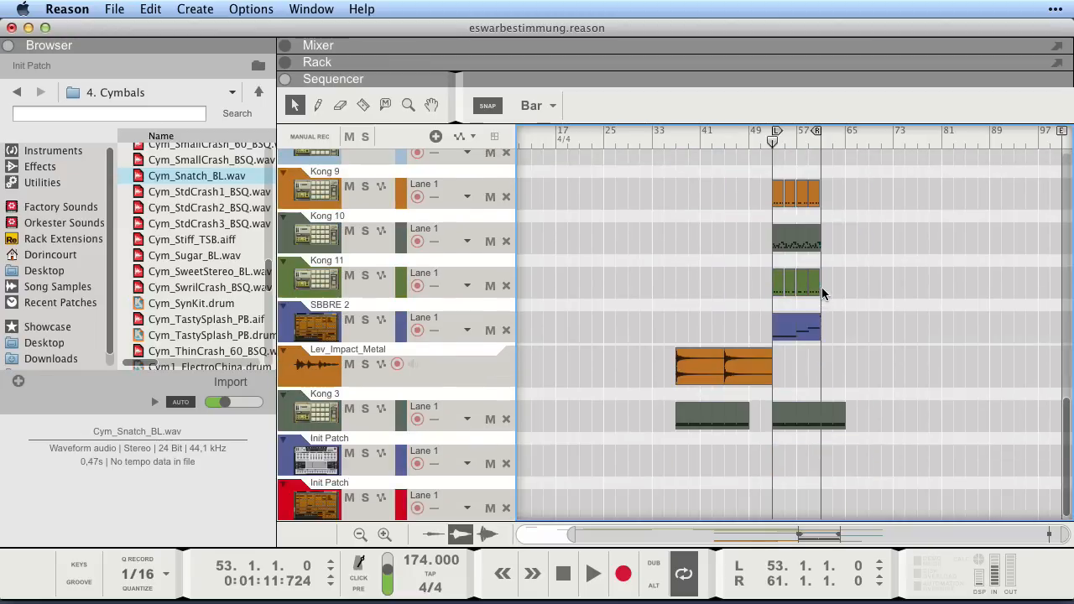
{"action": "scroll", "coordinate": [898, 357], "scroll_direction": "up", "scroll_amount": 10}
{"action": "scroll", "coordinate": [794, 250], "scroll_direction": "down", "scroll_amount": 2}
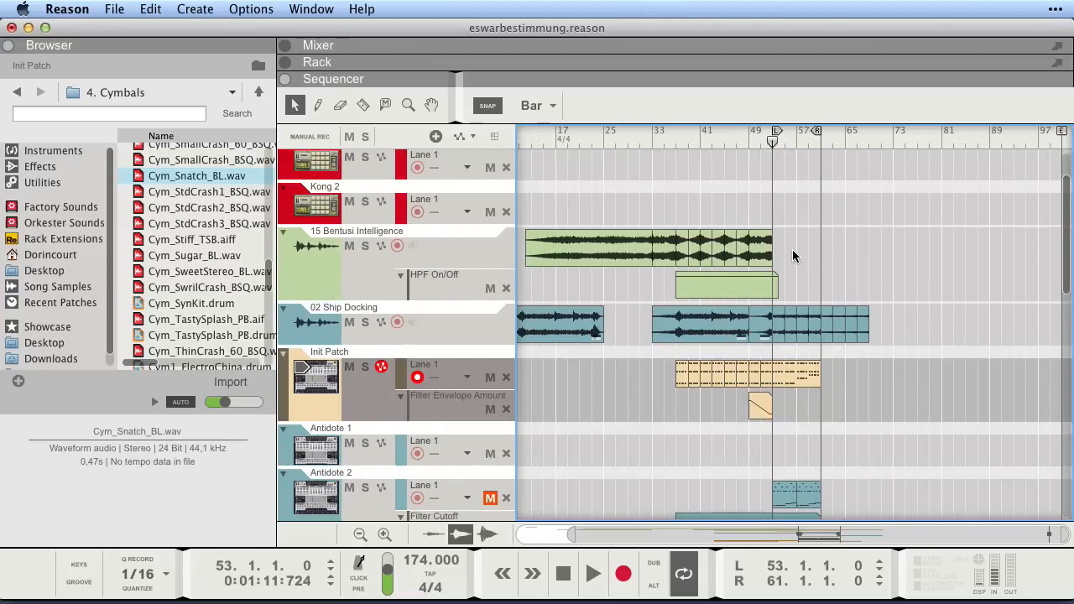
Play the section from bar 53 and examine the clips on all tracks from the audio tracks to Kong 3
{"action": "key", "text": "space"}
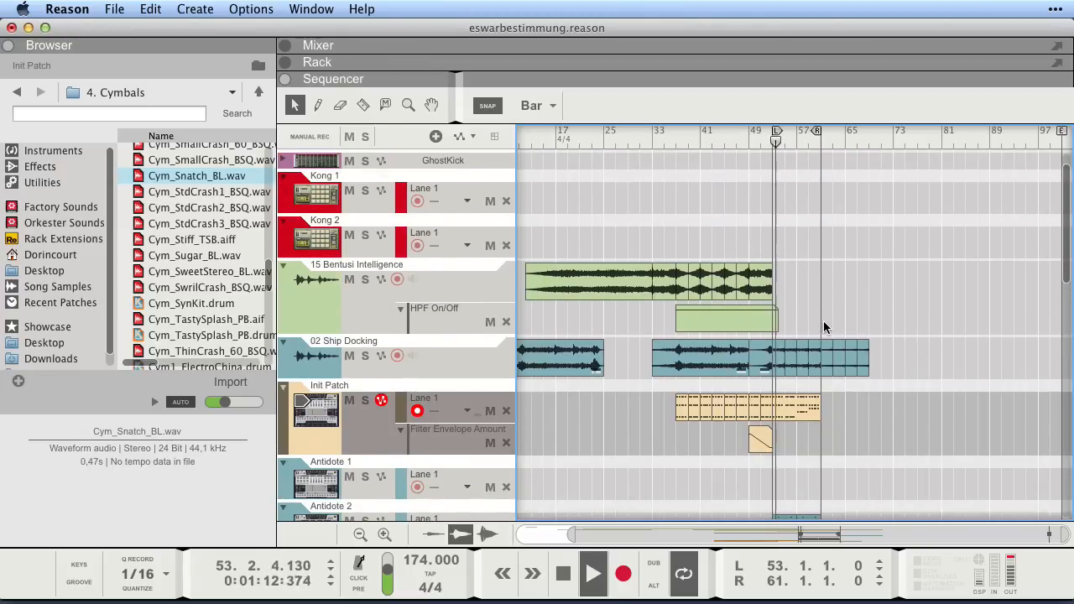
{"action": "scroll", "coordinate": [824, 322], "scroll_direction": "down", "scroll_amount": 6}
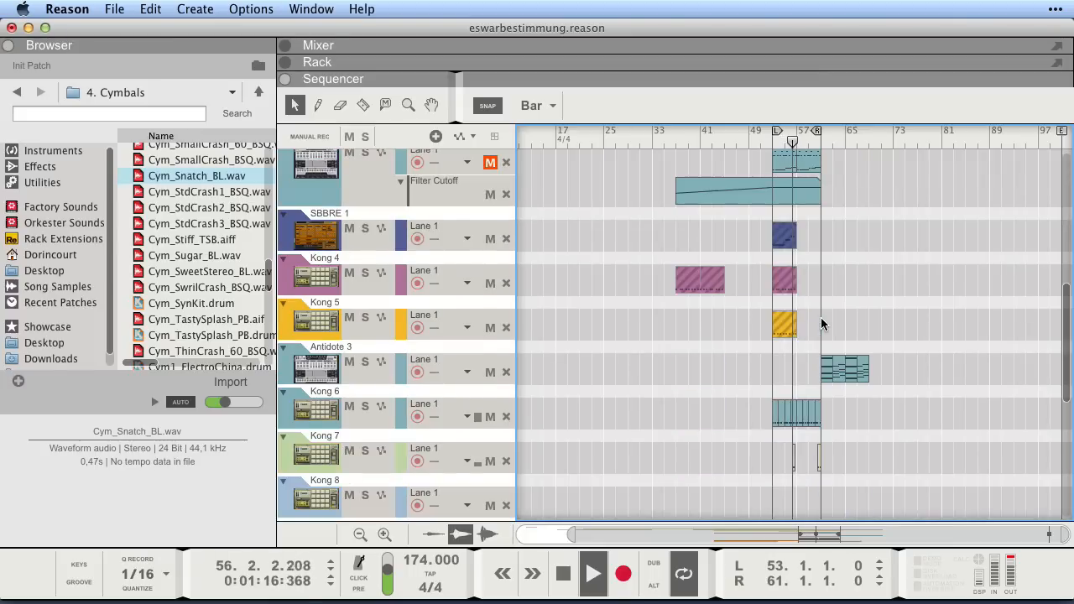
{"action": "scroll", "coordinate": [820, 318], "scroll_direction": "down", "scroll_amount": 7}
{"action": "scroll", "coordinate": [856, 316], "scroll_direction": "up", "scroll_amount": 13}
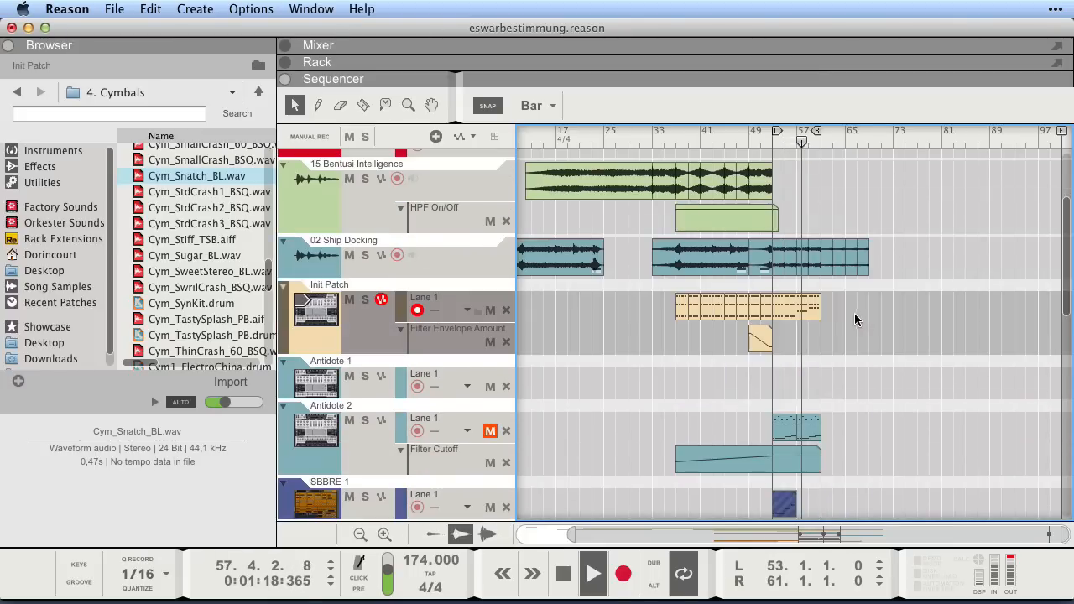
{"action": "scroll", "coordinate": [853, 310], "scroll_direction": "down", "scroll_amount": 13}
{"action": "scroll", "coordinate": [851, 311], "scroll_direction": "down", "scroll_amount": 7}
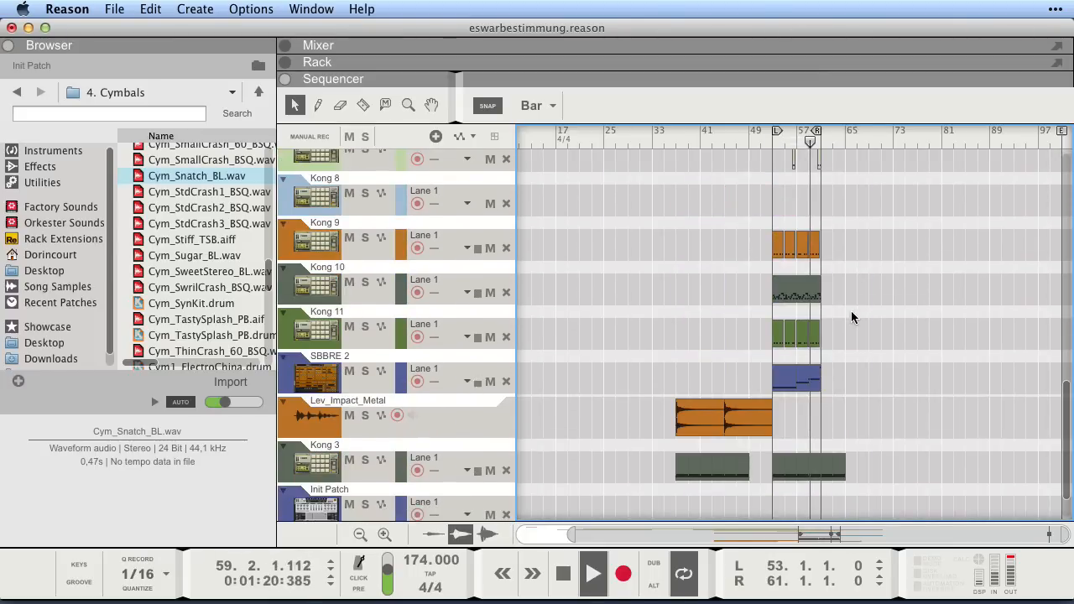
{"action": "scroll", "coordinate": [851, 310], "scroll_direction": "up", "scroll_amount": 7}
{"action": "scroll", "coordinate": [852, 311], "scroll_direction": "down", "scroll_amount": 7}
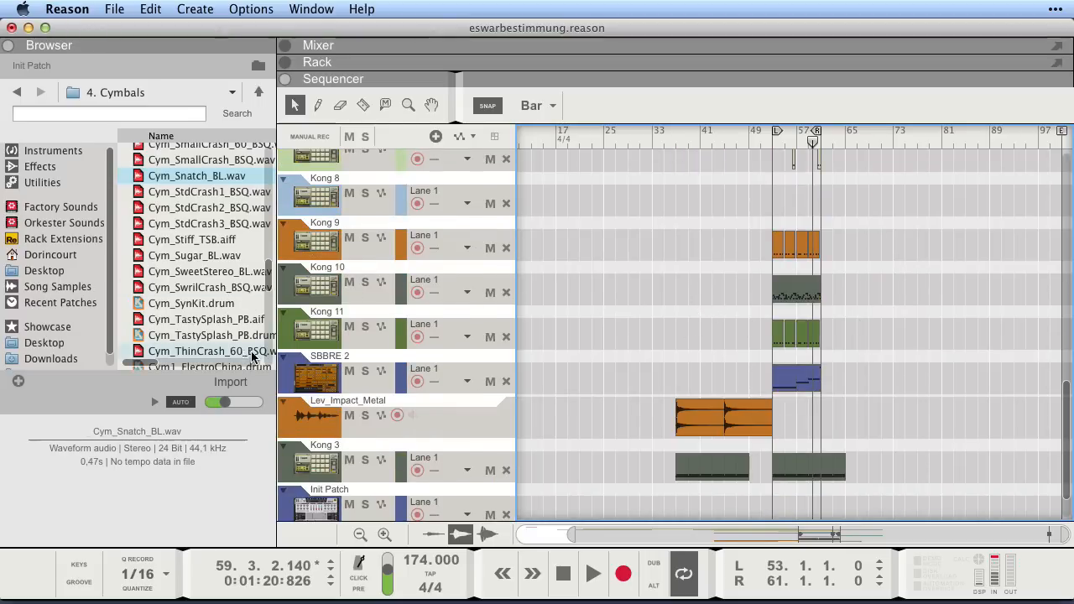
Select the Kong 9 track, solo it and play it briefly from bar 53
{"action": "left_click", "coordinate": [322, 291]}
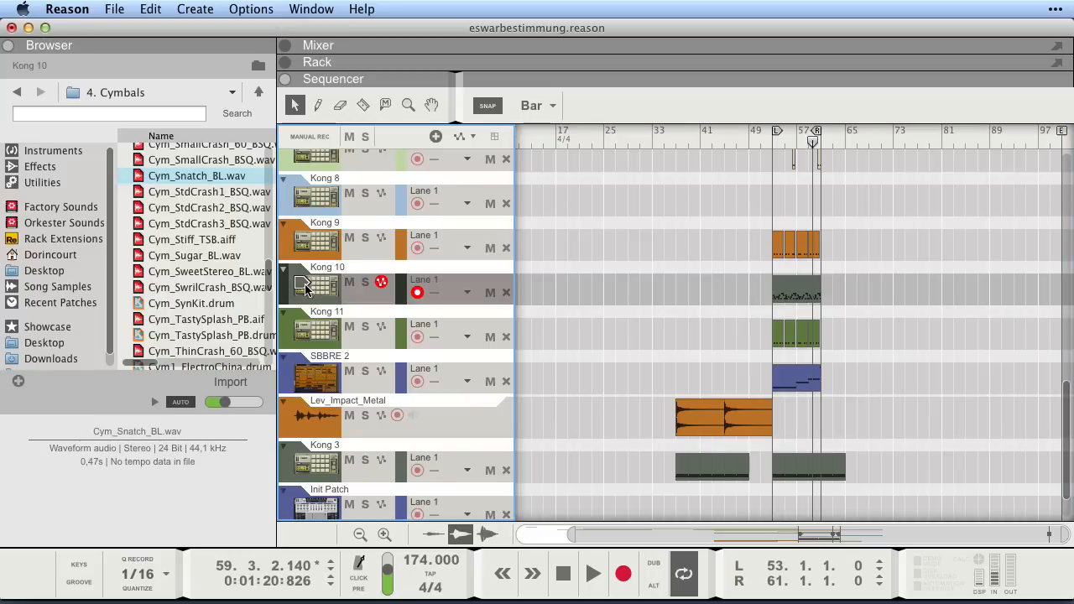
{"action": "left_click", "coordinate": [313, 237]}
{"action": "left_click", "coordinate": [366, 238]}
{"action": "key", "text": "space"}
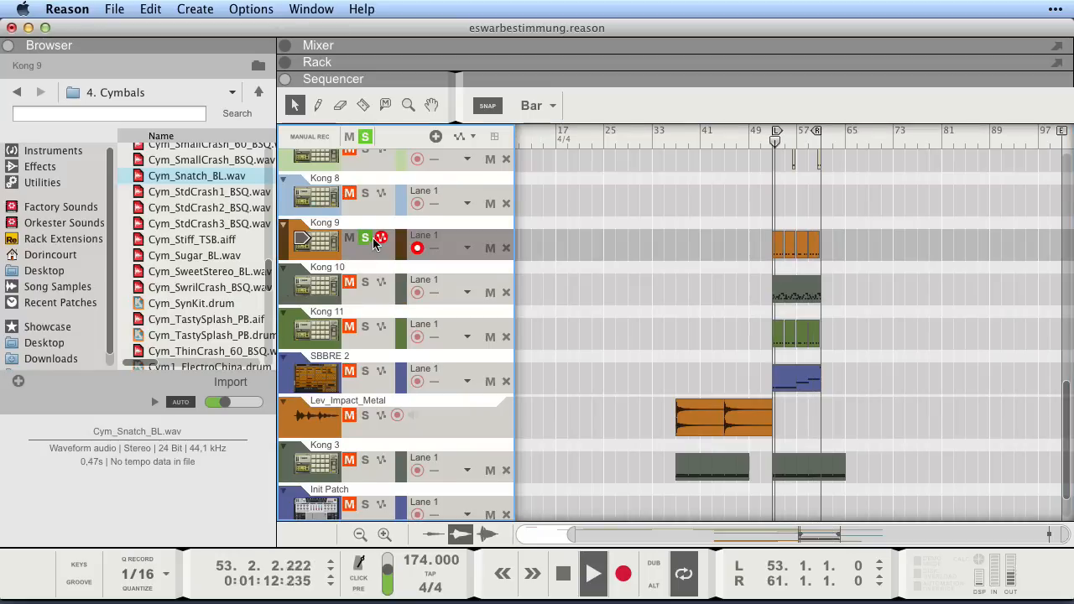
{"action": "key", "text": "space"}
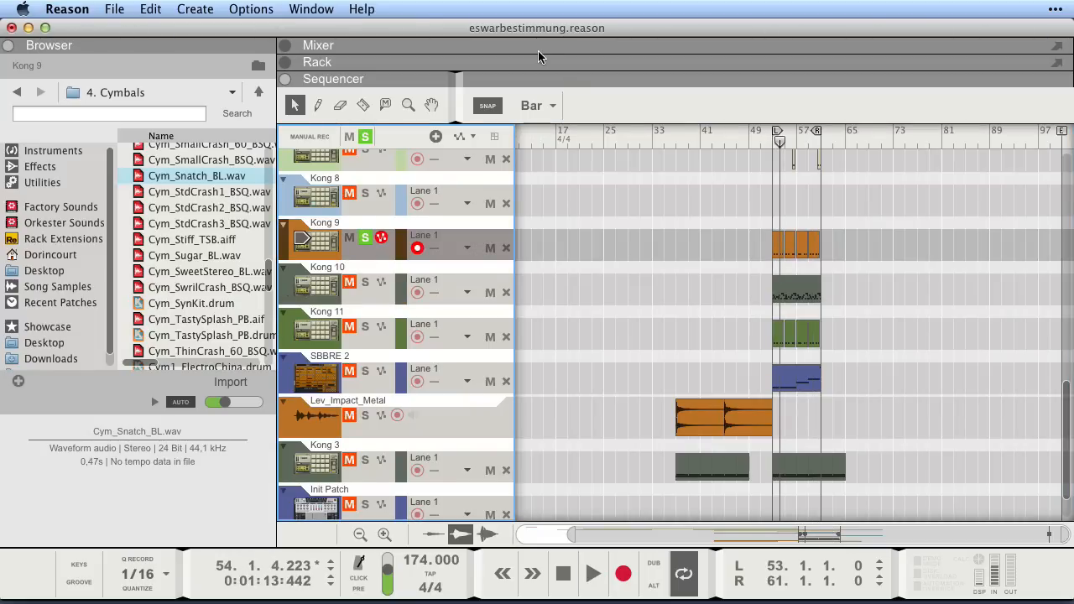
Enlarge the rack area above the sequencer and assign pad 5 of Kong 9 to link group D
{"action": "left_click_drag", "start_coordinate": [566, 75], "coordinate": [655, 420]}
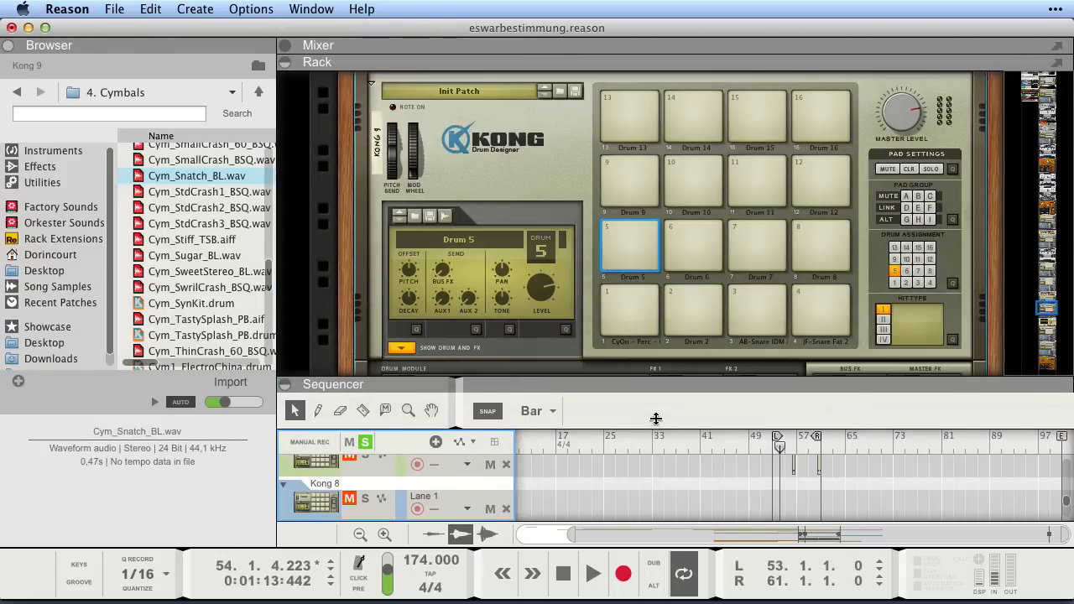
{"action": "left_click", "coordinate": [818, 276]}
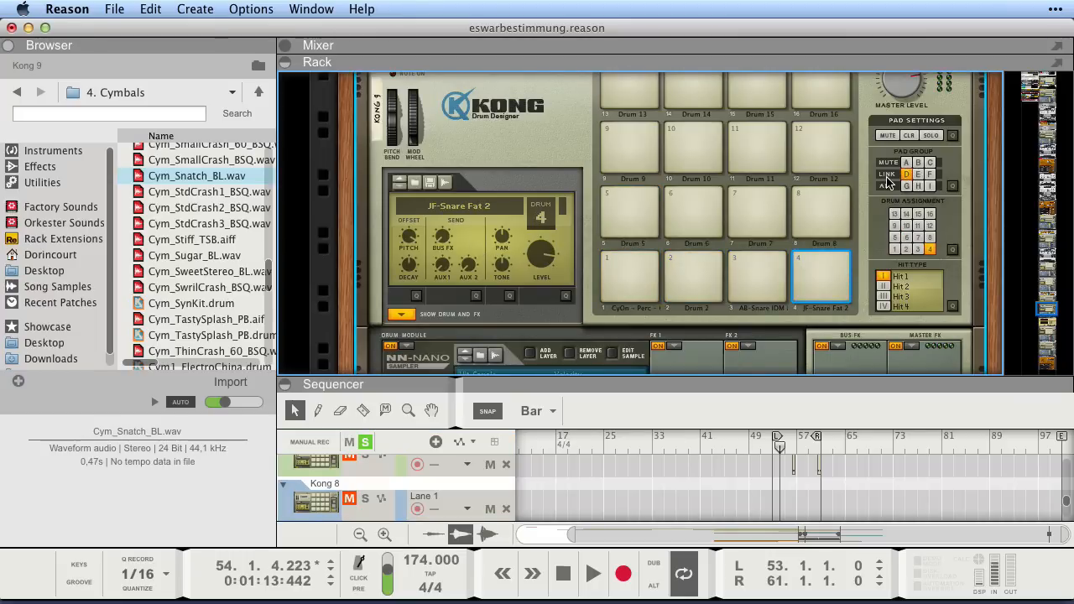
{"action": "left_click", "coordinate": [629, 214]}
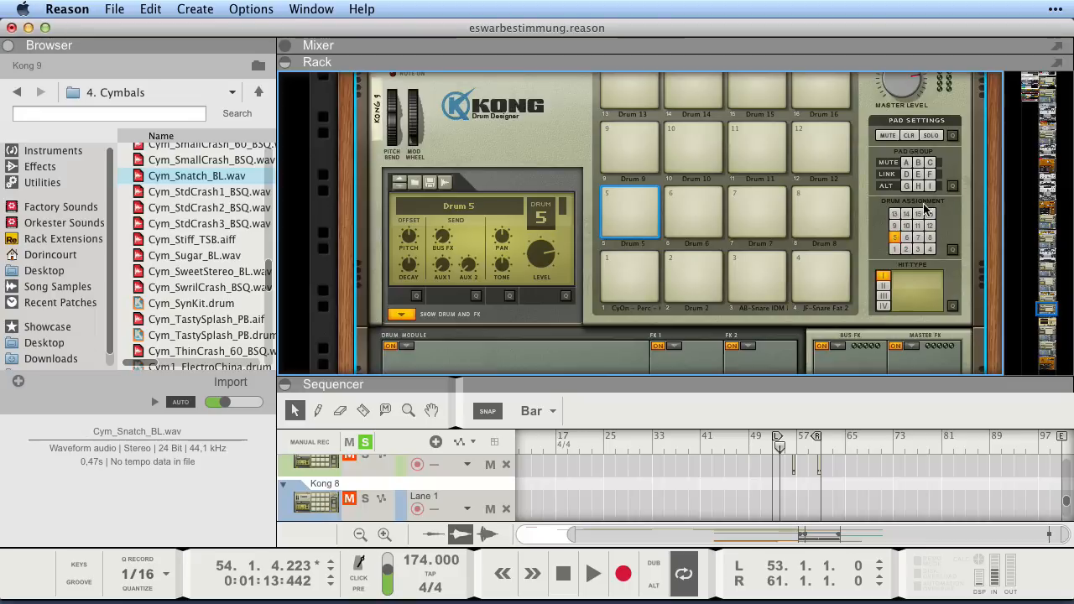
{"action": "left_click", "coordinate": [908, 174]}
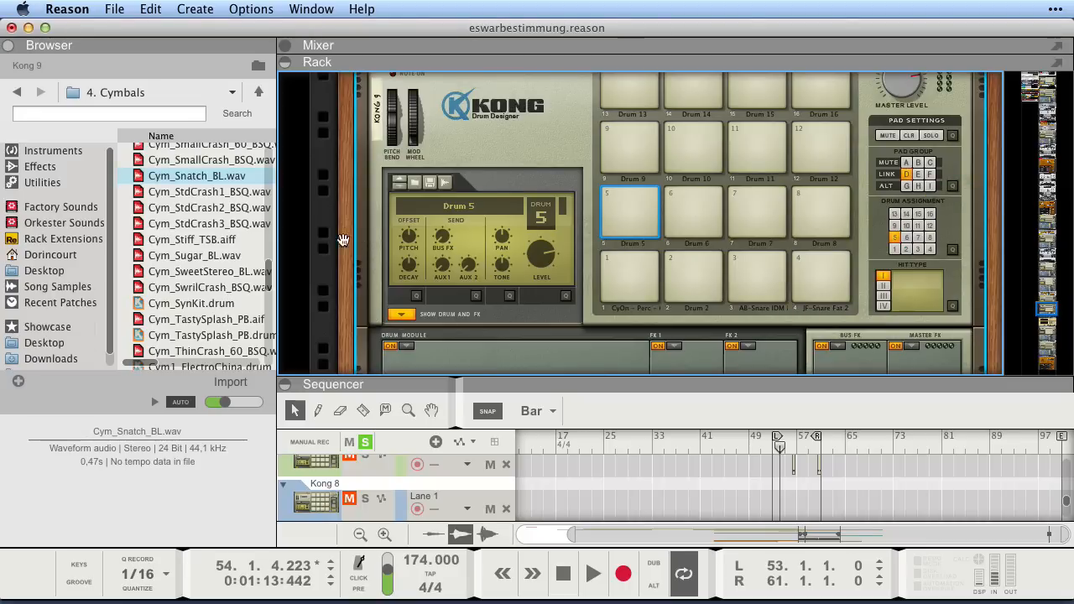
Collapse the browser and show it again
{"action": "left_click", "coordinate": [8, 47]}
{"action": "left_click", "coordinate": [8, 47]}
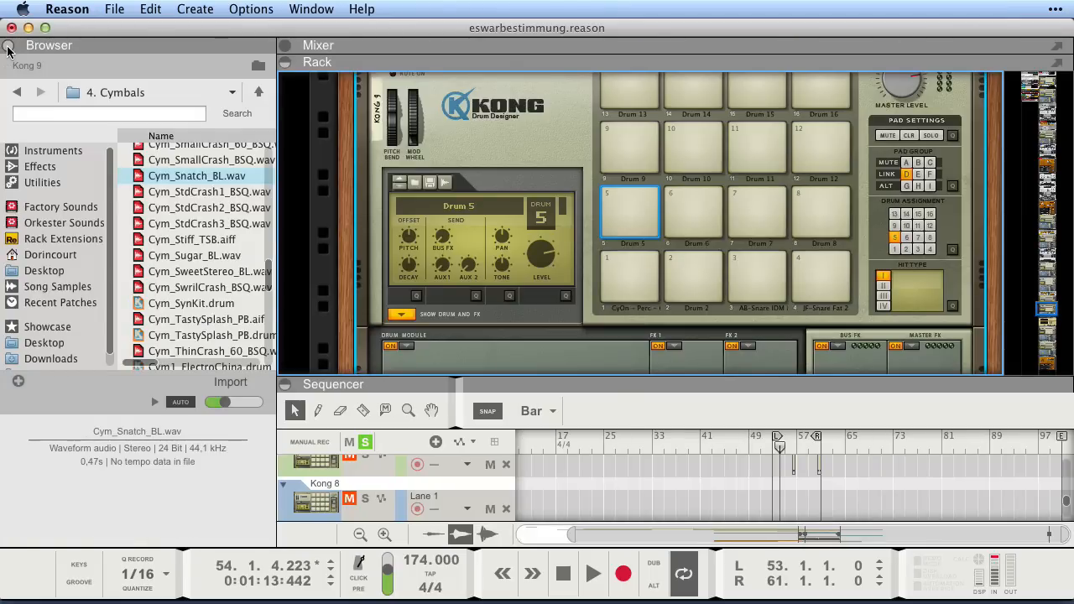
{"action": "left_click", "coordinate": [8, 47]}
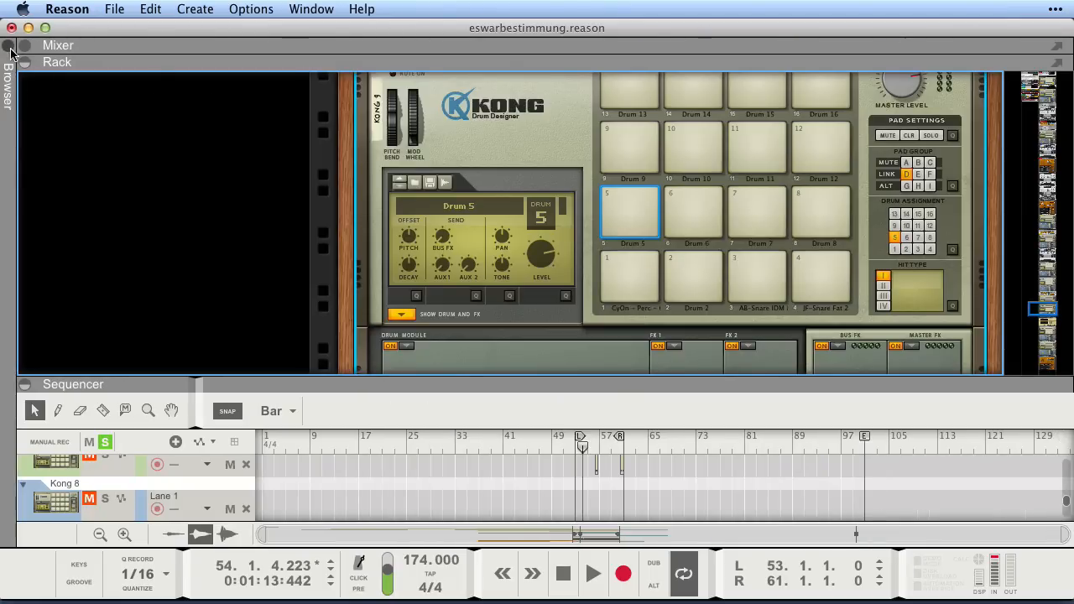
{"action": "left_click", "coordinate": [7, 47]}
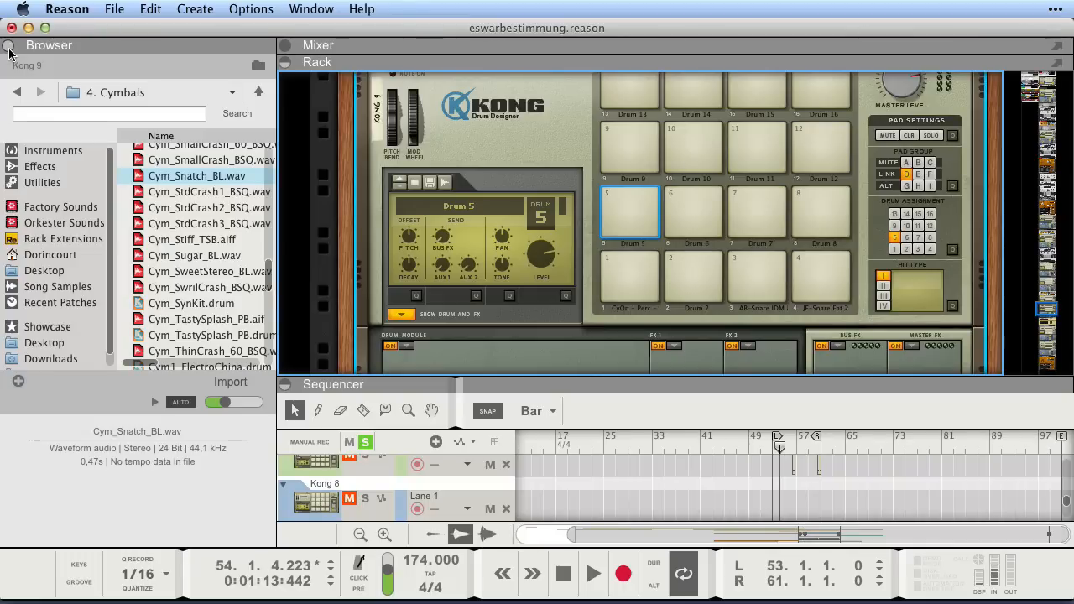
{"action": "left_click", "coordinate": [8, 47]}
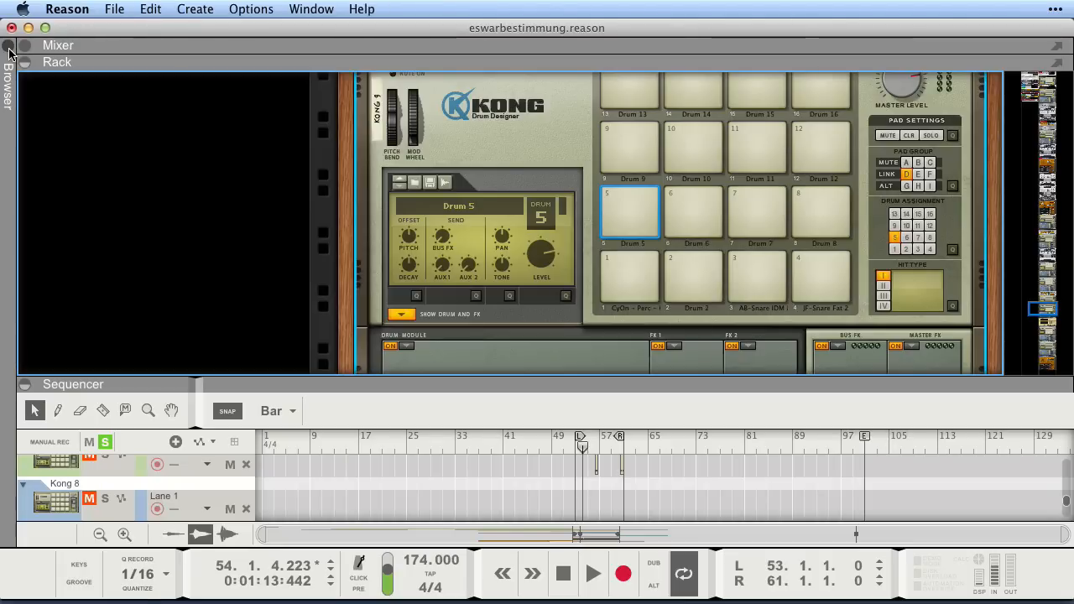
{"action": "left_click", "coordinate": [8, 47]}
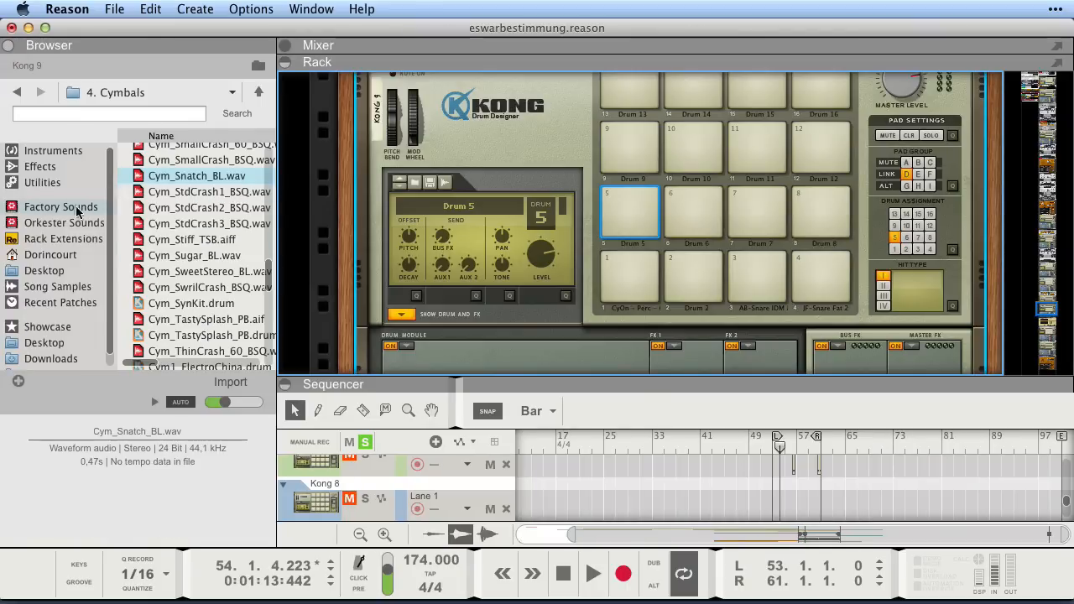
Browse the factory sounds' Kong patches to the 2. Snare Drums folder in Kong Sounds & Samples
{"action": "left_click", "coordinate": [46, 204]}
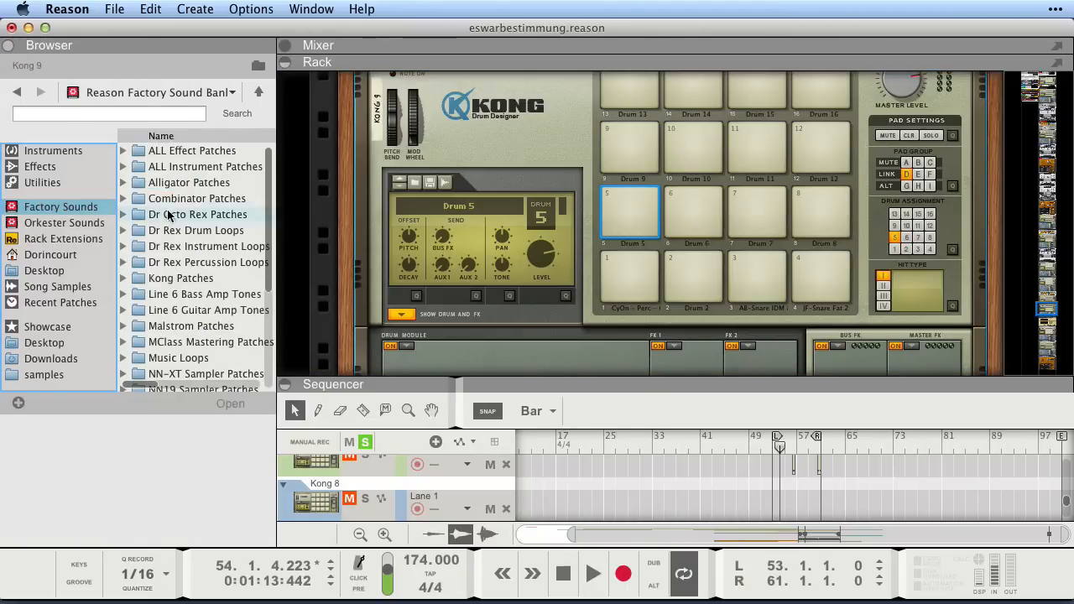
{"action": "double_click", "coordinate": [159, 281]}
{"action": "double_click", "coordinate": [210, 247]}
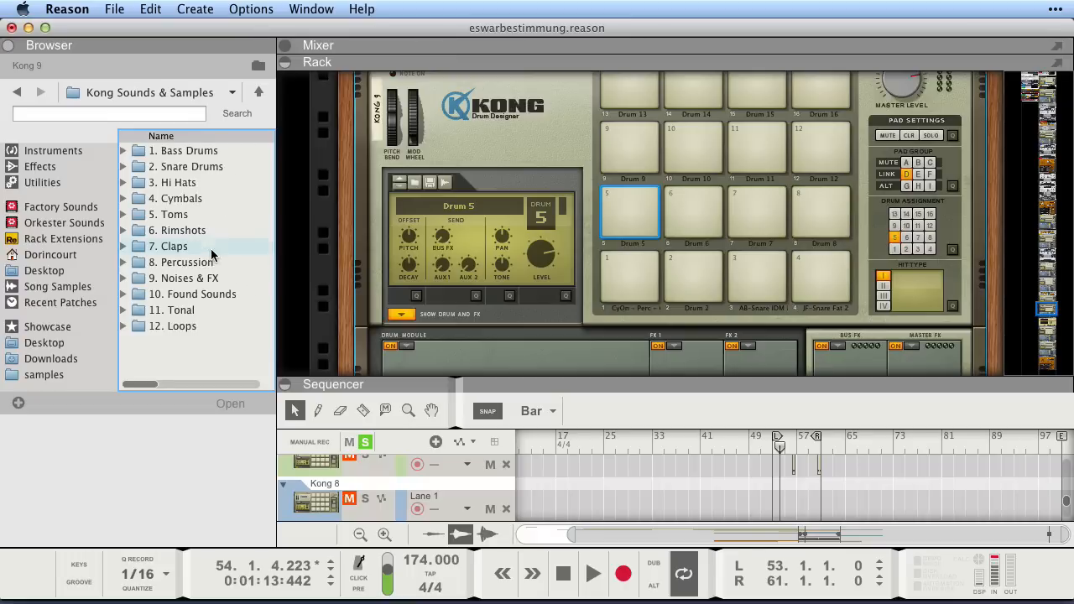
{"action": "double_click", "coordinate": [207, 167]}
Audition several snare samples, load Sd_Klaporsnare_SHA.wav onto pad 5 of Kong 9 and play the soloed track
{"action": "scroll", "coordinate": [193, 218], "scroll_direction": "down", "scroll_amount": 10}
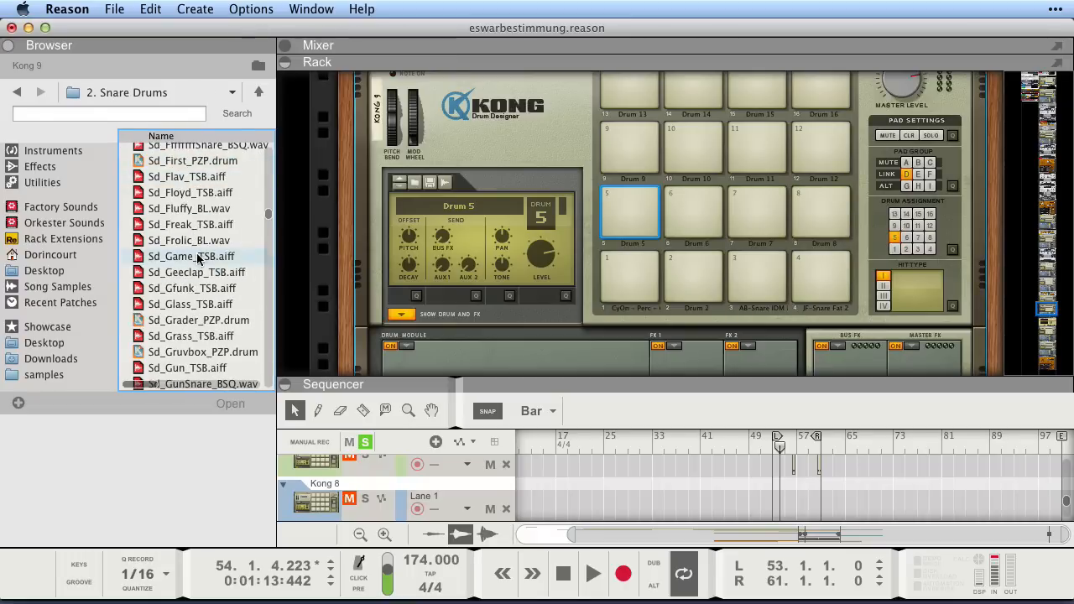
{"action": "left_click", "coordinate": [180, 256]}
{"action": "scroll", "coordinate": [189, 277], "scroll_direction": "down", "scroll_amount": 2}
{"action": "left_click", "coordinate": [196, 331]}
{"action": "scroll", "coordinate": [195, 311], "scroll_direction": "down", "scroll_amount": 3}
{"action": "left_click", "coordinate": [188, 299]}
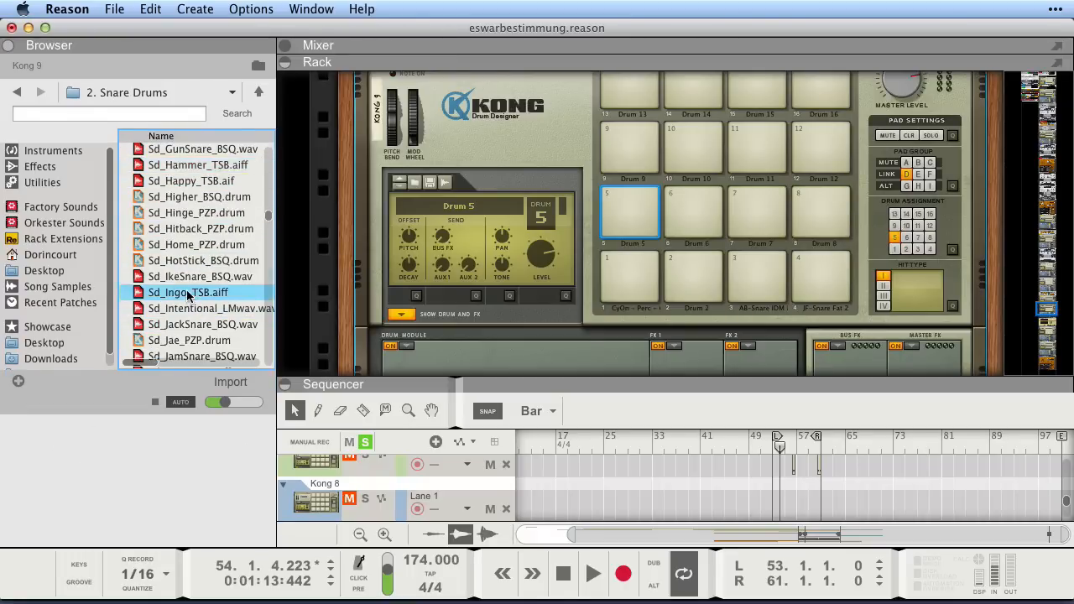
{"action": "scroll", "coordinate": [189, 290], "scroll_direction": "down", "scroll_amount": 3}
{"action": "left_click", "coordinate": [194, 299]}
{"action": "left_click", "coordinate": [183, 267]}
{"action": "left_click_drag", "start_coordinate": [191, 300], "coordinate": [657, 219]}
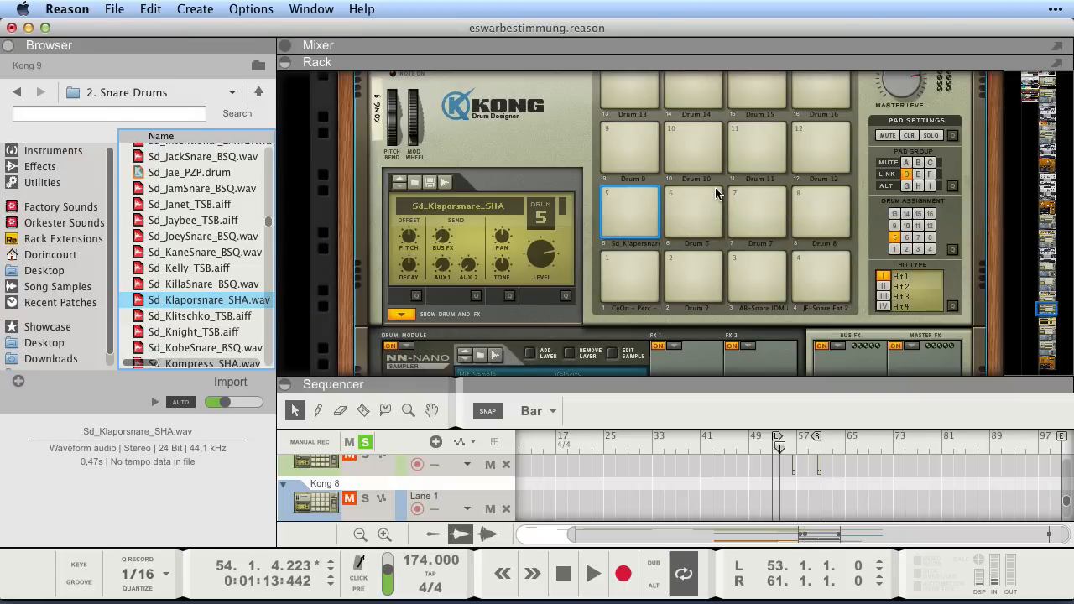
{"action": "key", "text": "space"}
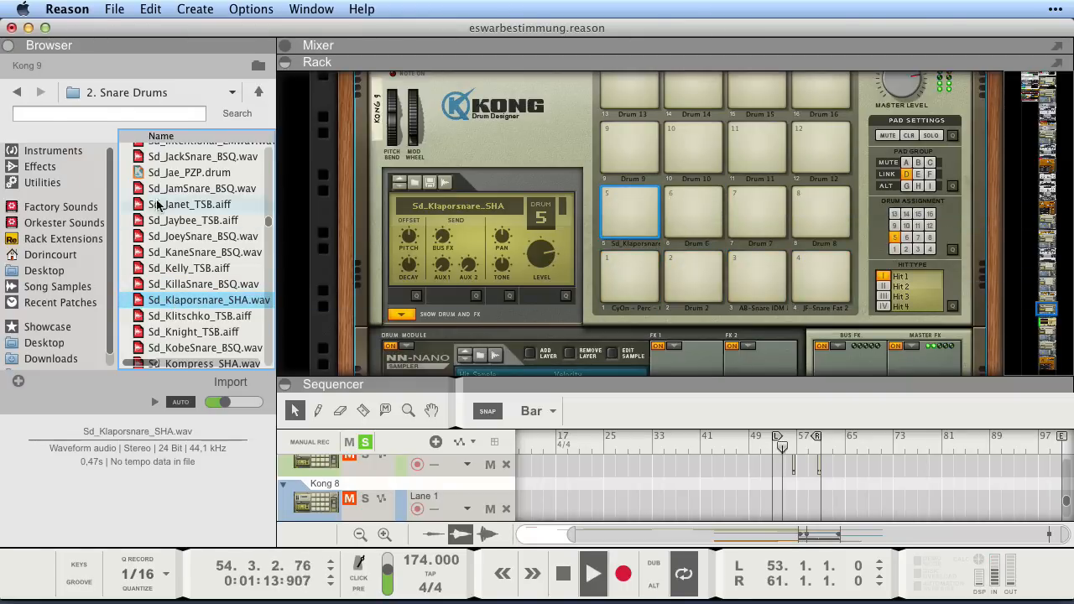
Audition more snare samples with playback stopped and load Sd_Lash_TSB.aiff onto pad 6 of Kong 9
{"action": "scroll", "coordinate": [201, 252], "scroll_direction": "down", "scroll_amount": 2}
{"action": "scroll", "coordinate": [193, 235], "scroll_direction": "down", "scroll_amount": 2}
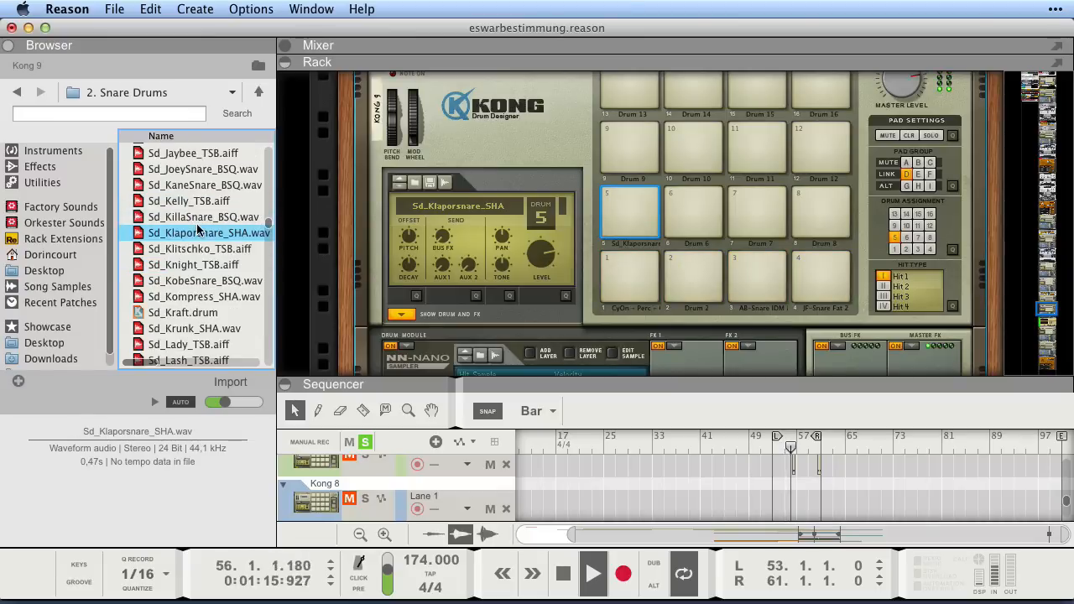
{"action": "left_click", "coordinate": [201, 280]}
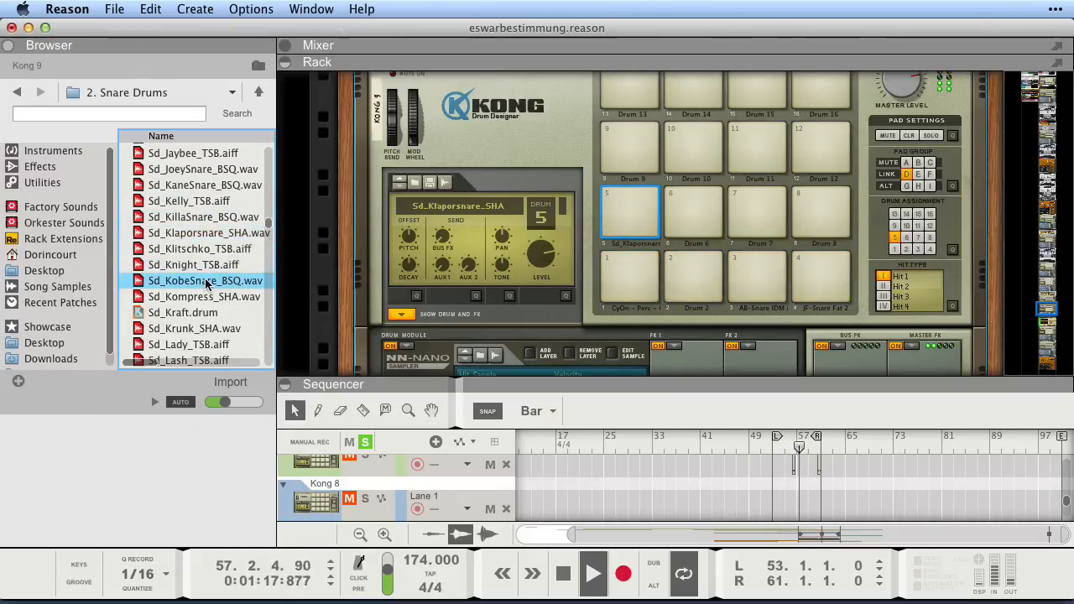
{"action": "key", "text": "space"}
{"action": "left_click", "coordinate": [186, 296]}
{"action": "scroll", "coordinate": [185, 334], "scroll_direction": "down", "scroll_amount": 2}
{"action": "left_click", "coordinate": [172, 284]}
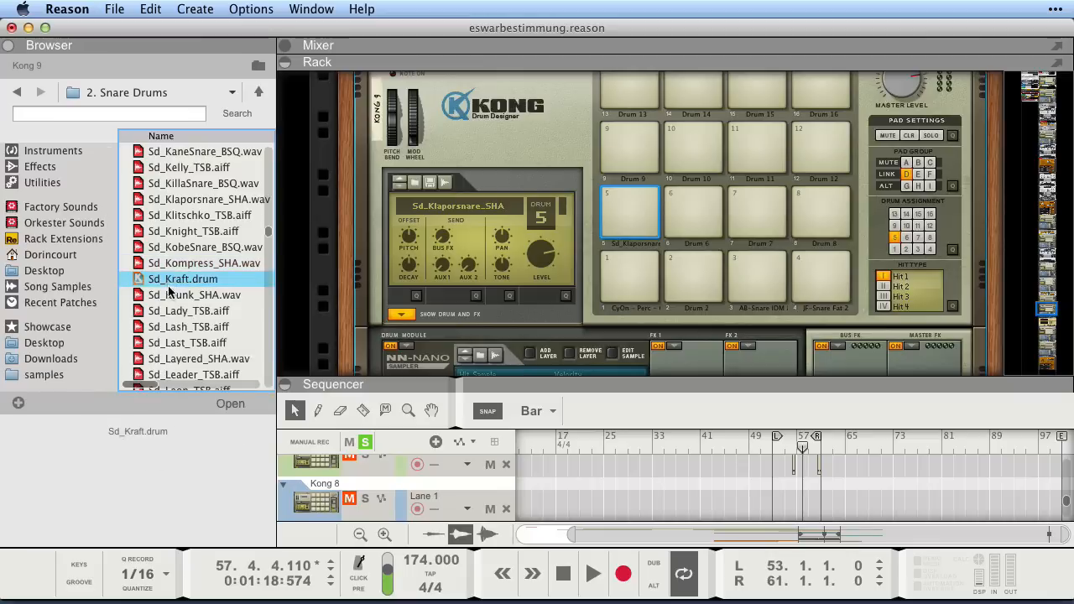
{"action": "left_click", "coordinate": [175, 326]}
{"action": "left_click", "coordinate": [177, 344]}
{"action": "left_click", "coordinate": [162, 330]}
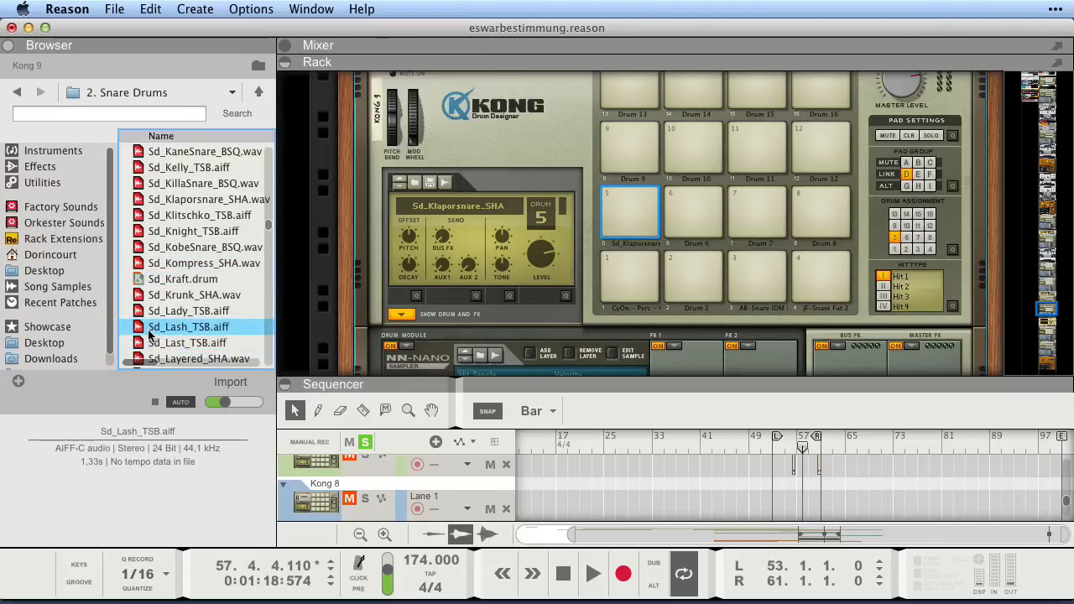
{"action": "left_click_drag", "start_coordinate": [162, 335], "coordinate": [730, 218]}
Play the soloed track briefly and assign pad 6 to link group D in the pad groups overview
{"action": "key", "text": "space"}
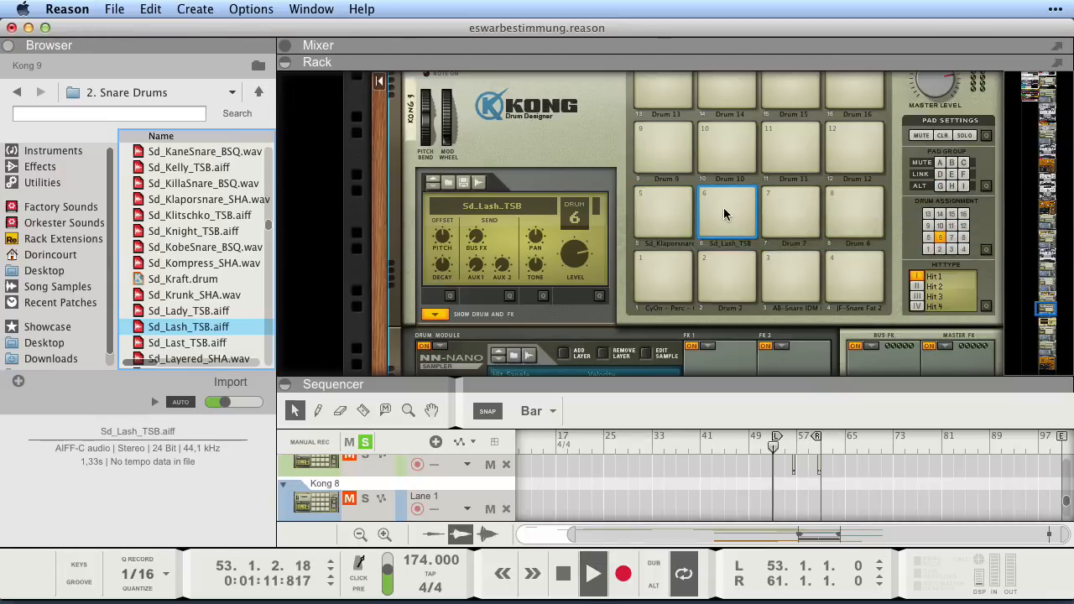
{"action": "left_click", "coordinate": [986, 186]}
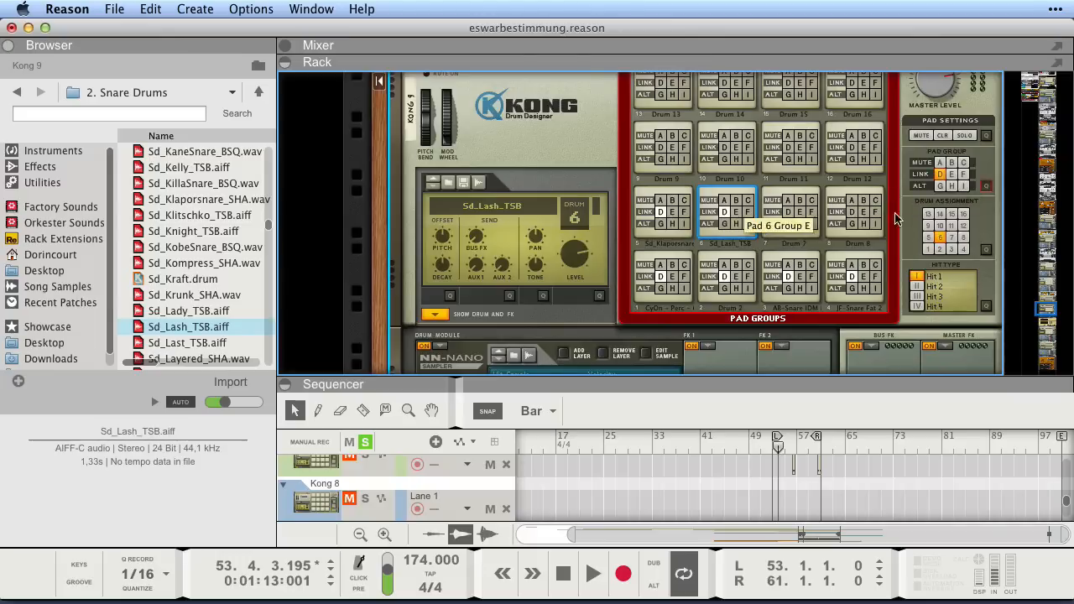
{"action": "left_click", "coordinate": [986, 186]}
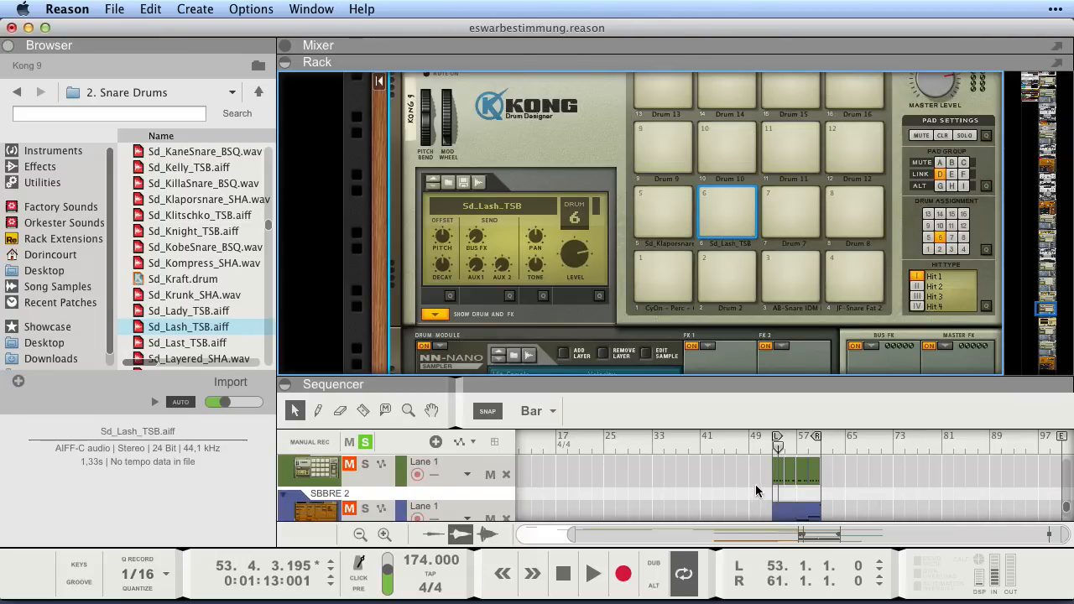
Open the first Kong 9 clip, audition its lowest drum lane, and play the soloed linked pads
{"action": "left_click_drag", "start_coordinate": [768, 383], "coordinate": [769, 226]}
{"action": "scroll", "coordinate": [787, 407], "scroll_direction": "up", "scroll_amount": 3}
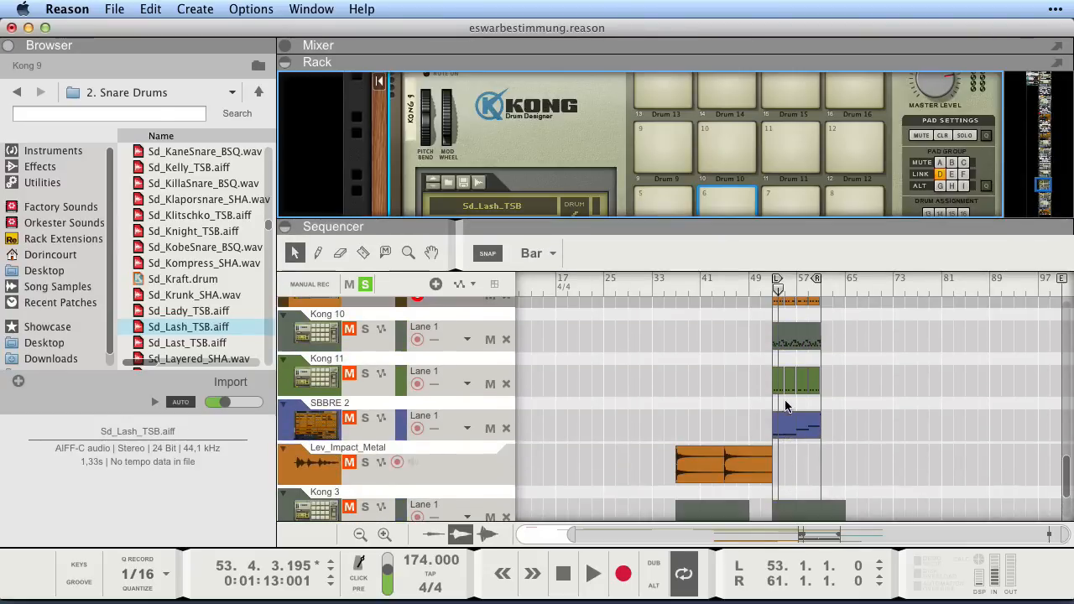
{"action": "double_click", "coordinate": [782, 321]}
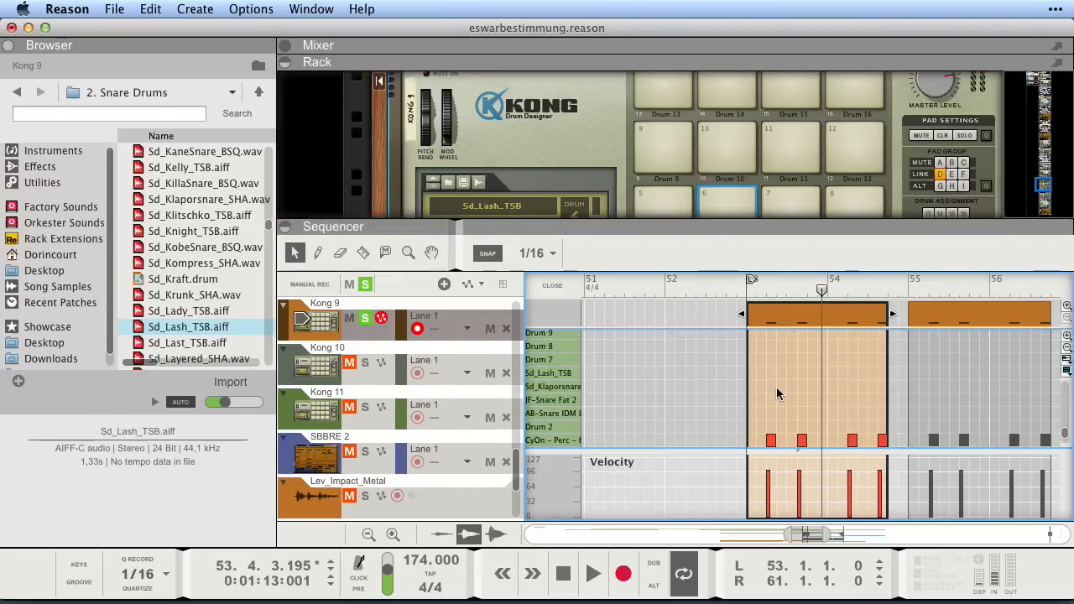
{"action": "left_click", "coordinate": [546, 444]}
{"action": "left_click_drag", "start_coordinate": [723, 220], "coordinate": [733, 400]}
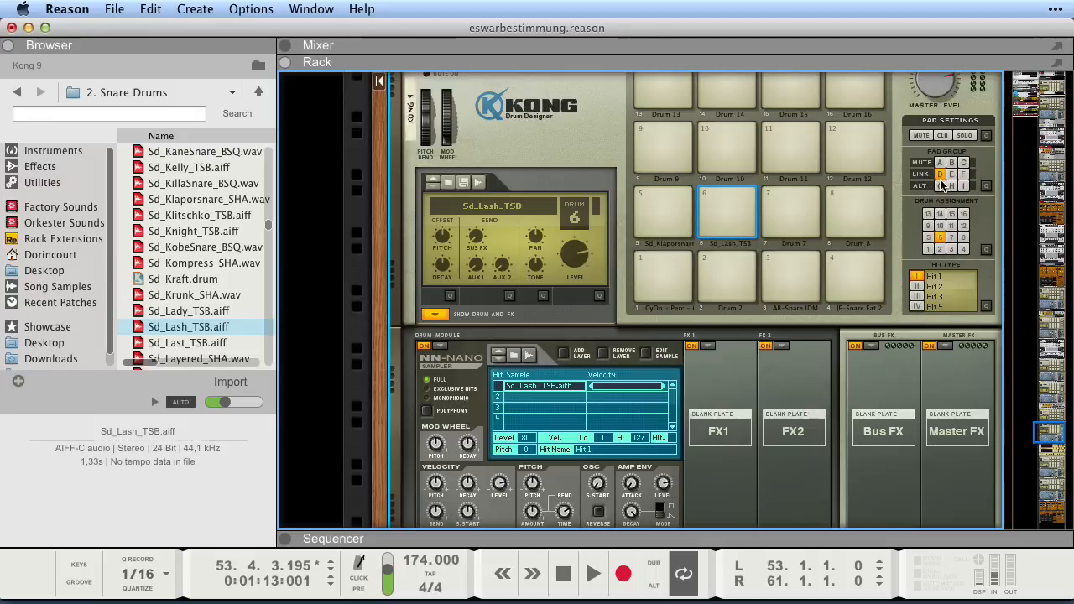
{"action": "key", "text": "space"}
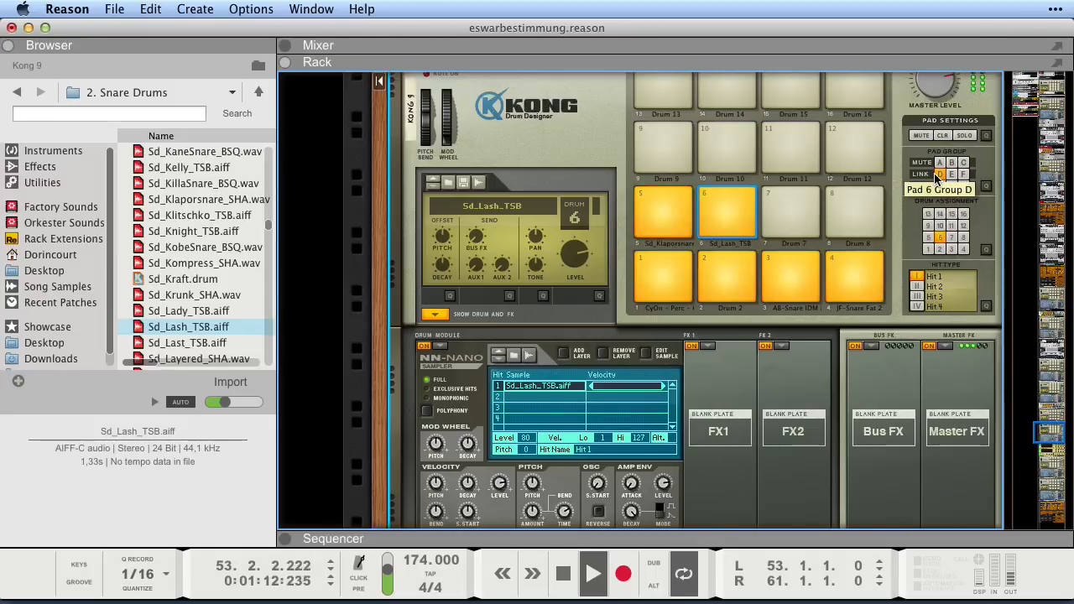
{"action": "left_click_drag", "start_coordinate": [454, 539], "coordinate": [455, 259]}
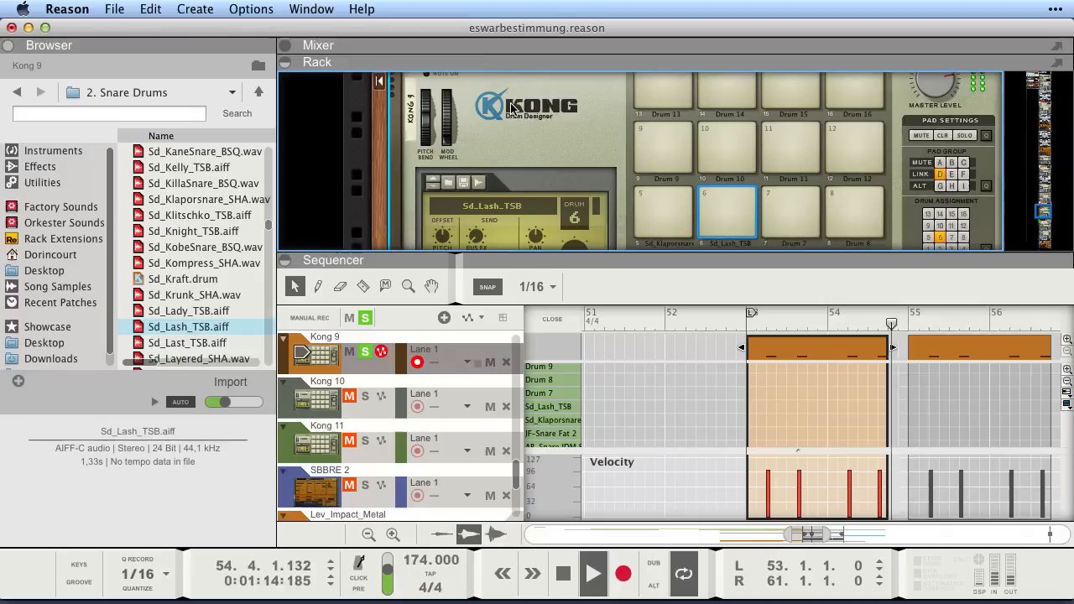
Show the mixer, clear all track solos, and play the full mix from the loop start at bar 53
{"action": "key", "text": "F5"}
{"action": "key", "text": "F6"}
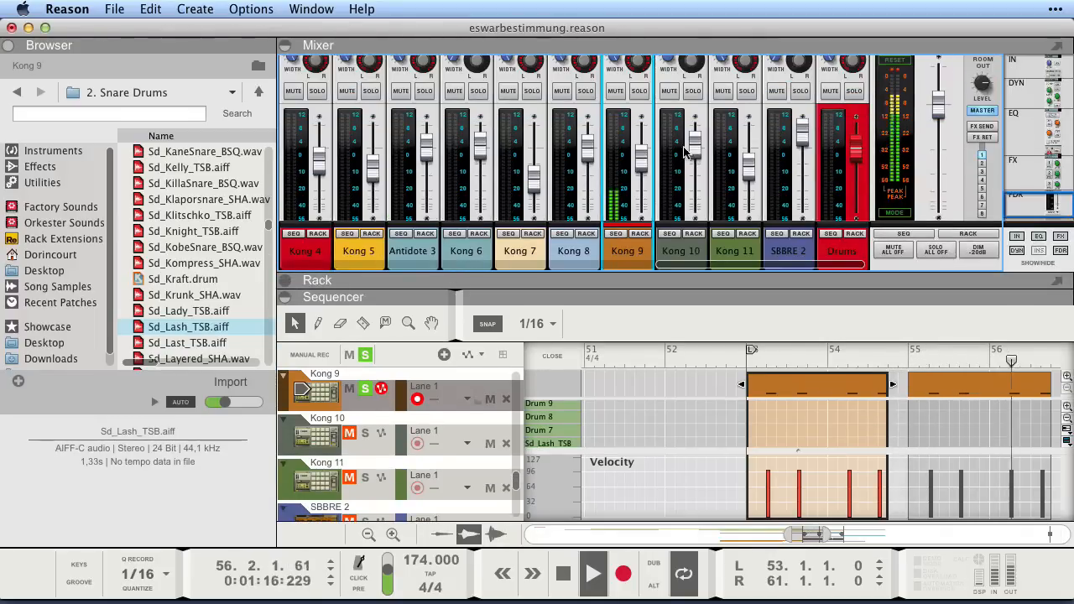
{"action": "key", "text": "space"}
{"action": "left_click", "coordinate": [365, 354]}
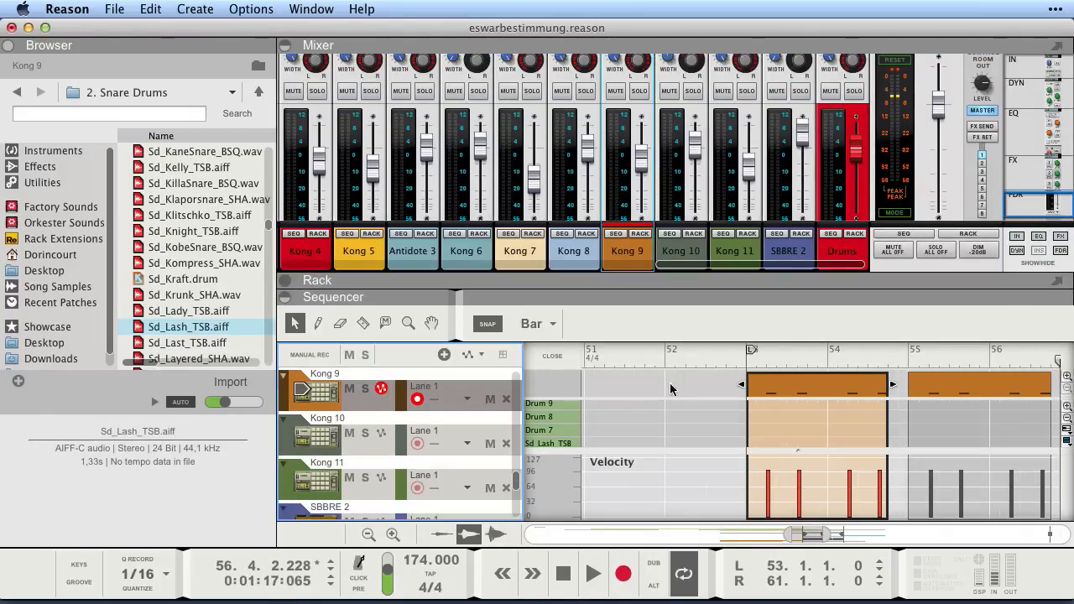
{"action": "key", "text": "shift+Return"}
{"action": "key", "text": "space"}
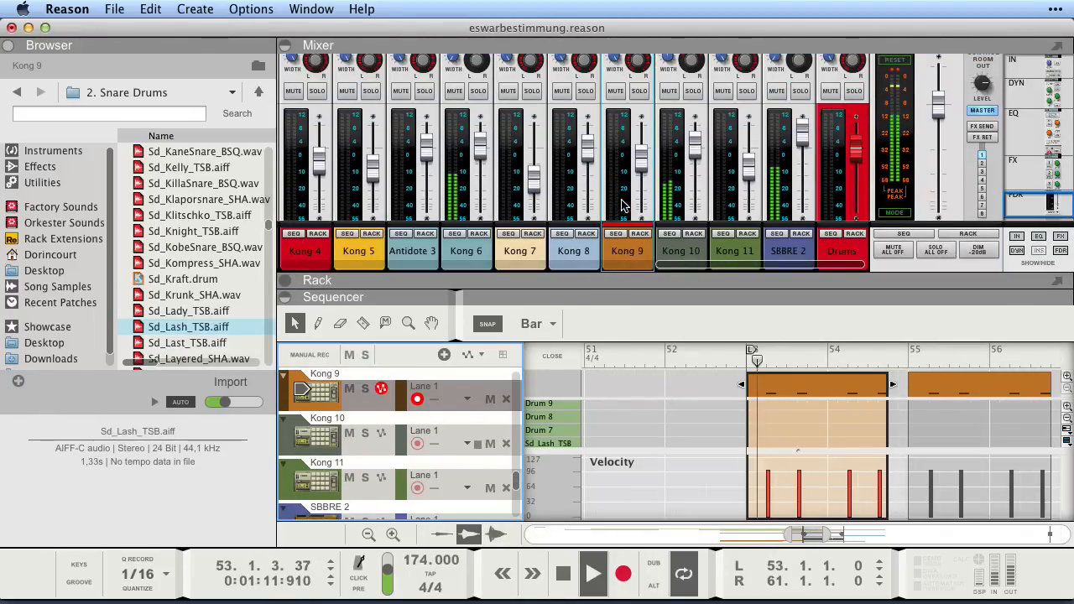
{"action": "left_click", "coordinate": [636, 174]}
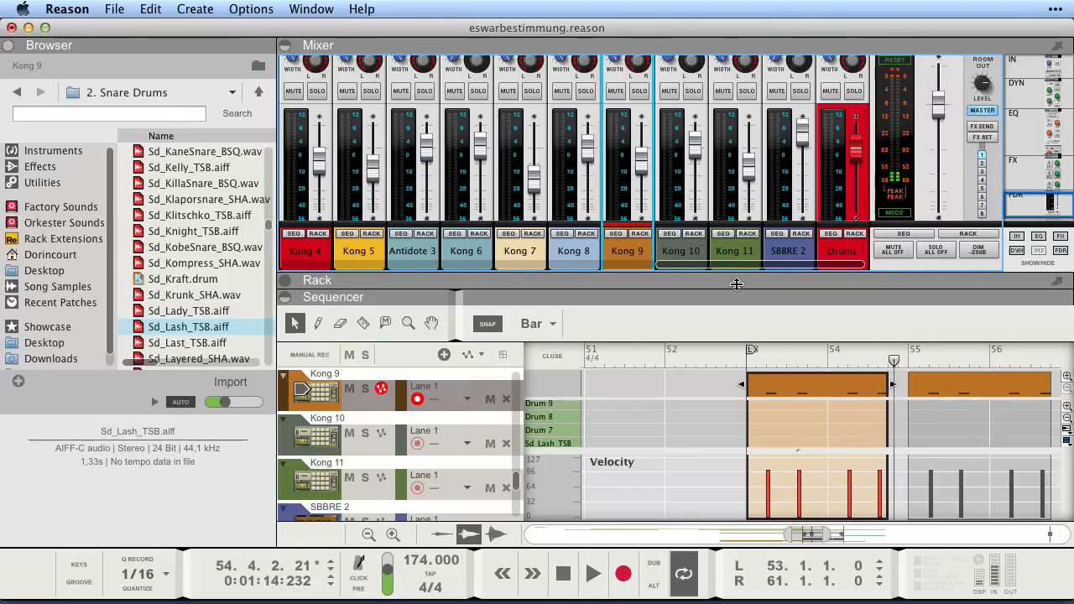
Close the clip editor, enlarge the sequencer's track area and return the song position to bar 53
{"action": "left_click_drag", "start_coordinate": [733, 277], "coordinate": [727, 194]}
{"action": "left_click", "coordinate": [550, 358]}
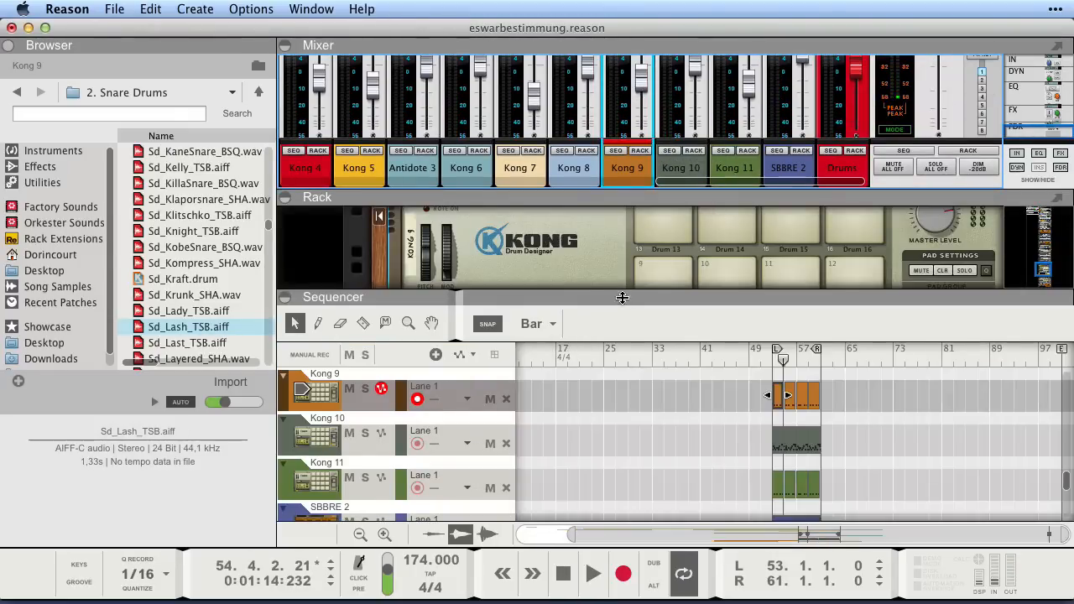
{"action": "left_click_drag", "start_coordinate": [623, 298], "coordinate": [630, 144]}
{"action": "left_click", "coordinate": [699, 282]}
{"action": "key", "text": "shift+Return"}
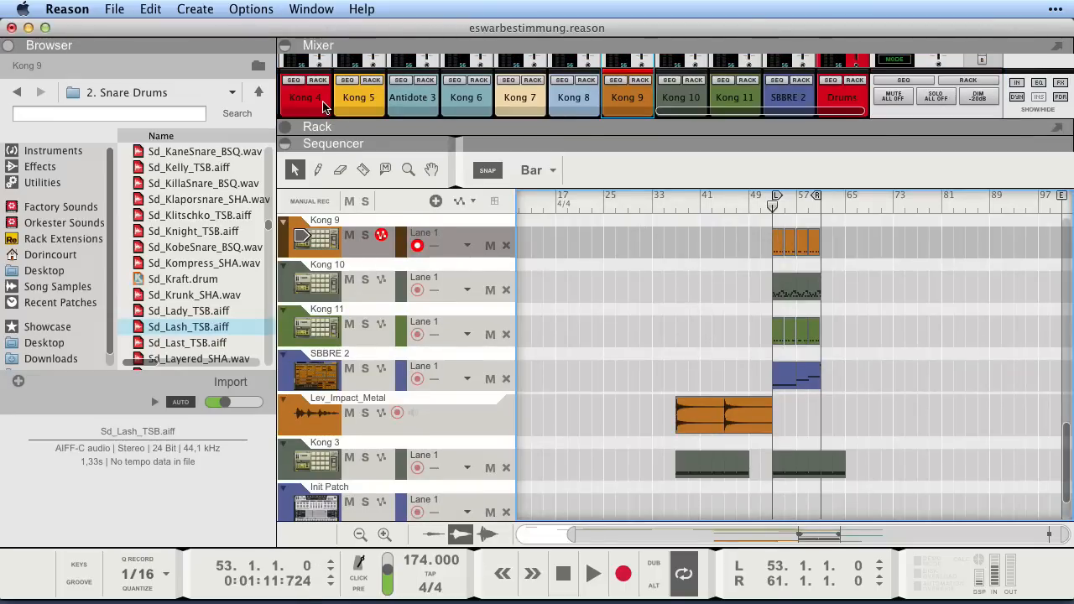
Browse to the 4. Cymbals folder and audition cymbal samples including Cym_MonoCrash_BSQ.wav and Cym_Nada_TSB.aiff
{"action": "left_click", "coordinate": [256, 95]}
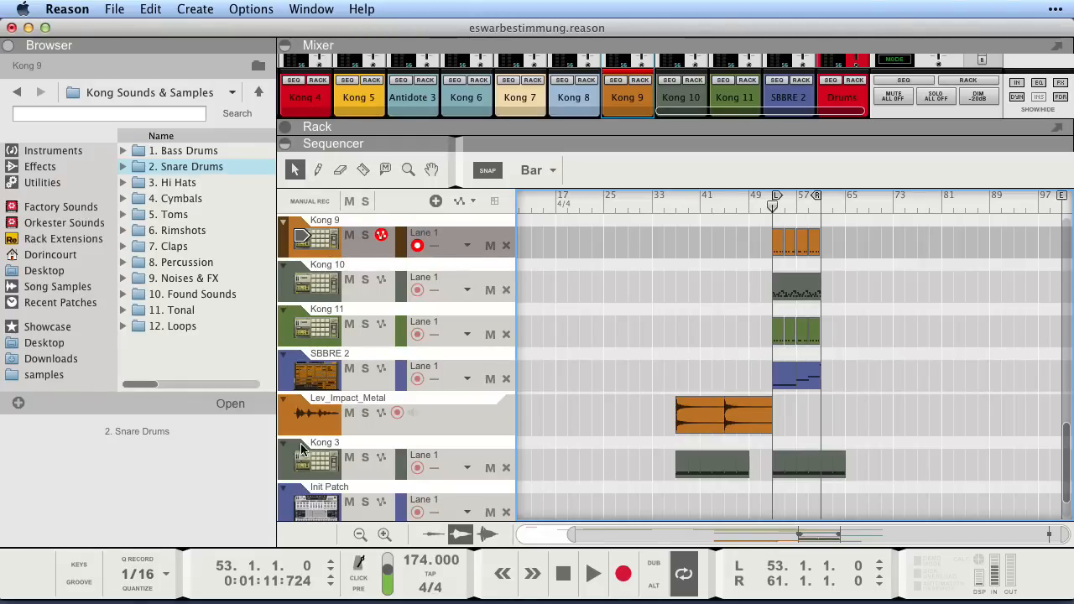
{"action": "double_click", "coordinate": [185, 198]}
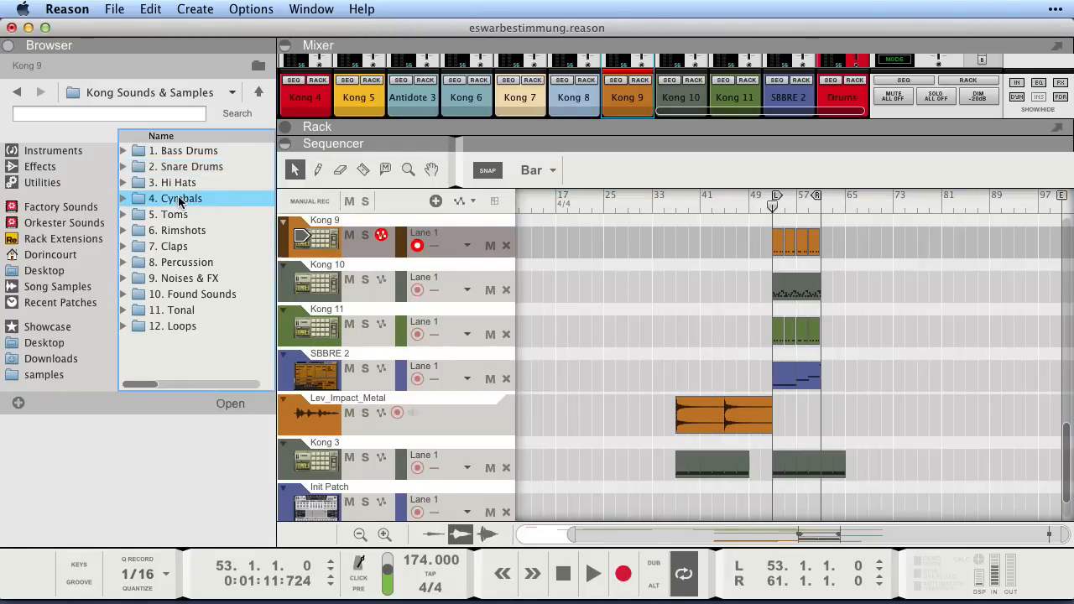
{"action": "scroll", "coordinate": [198, 198], "scroll_direction": "down", "scroll_amount": 8}
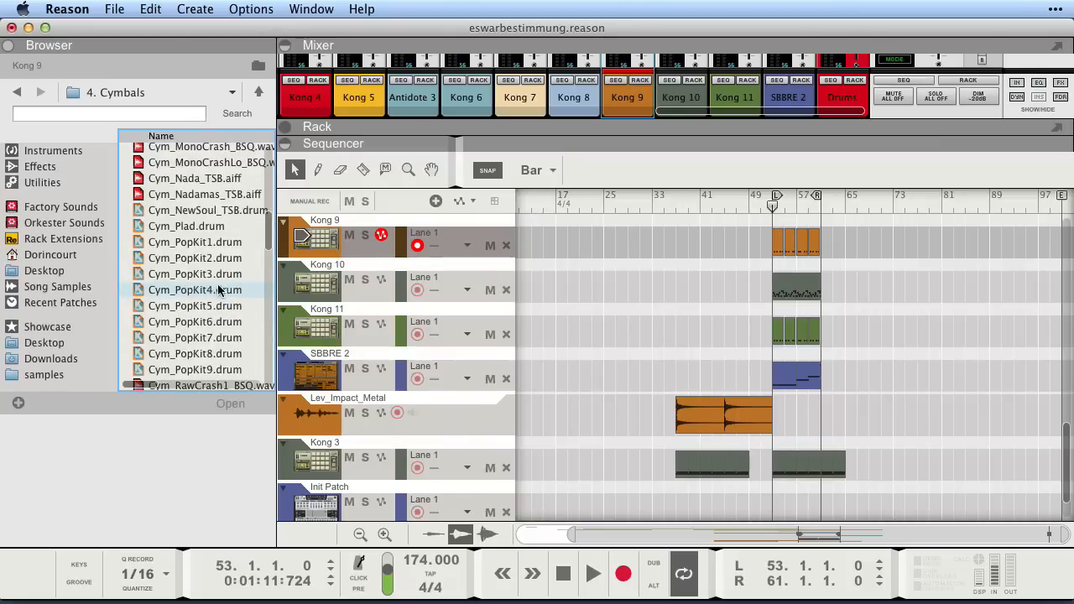
{"action": "left_click", "coordinate": [180, 176]}
{"action": "scroll", "coordinate": [206, 210], "scroll_direction": "up", "scroll_amount": 4}
{"action": "left_click", "coordinate": [202, 316]}
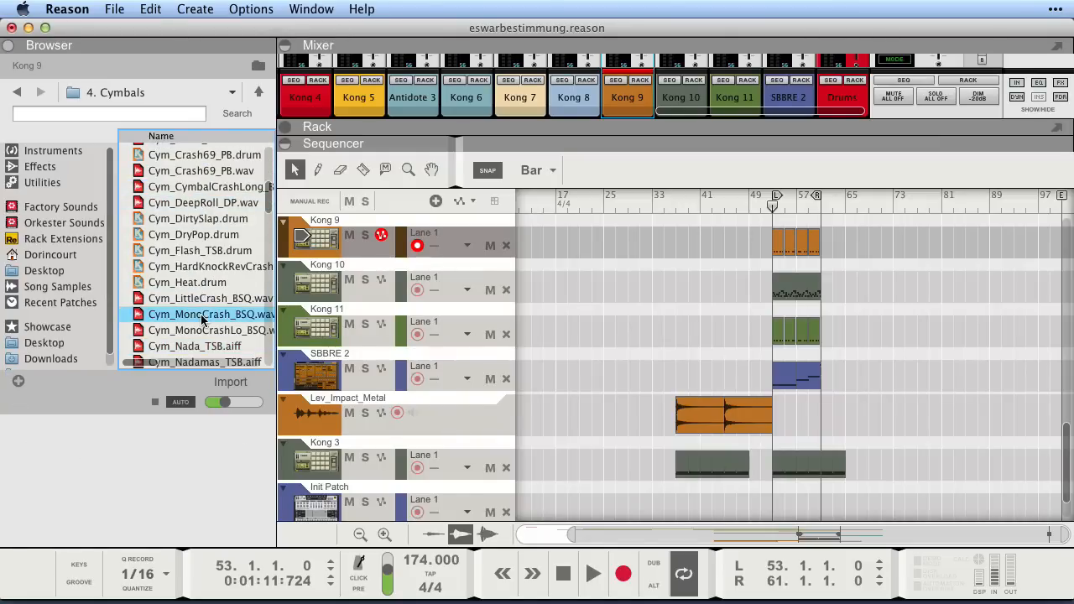
{"action": "left_click", "coordinate": [201, 333]}
{"action": "left_click", "coordinate": [173, 317]}
{"action": "left_click", "coordinate": [170, 347]}
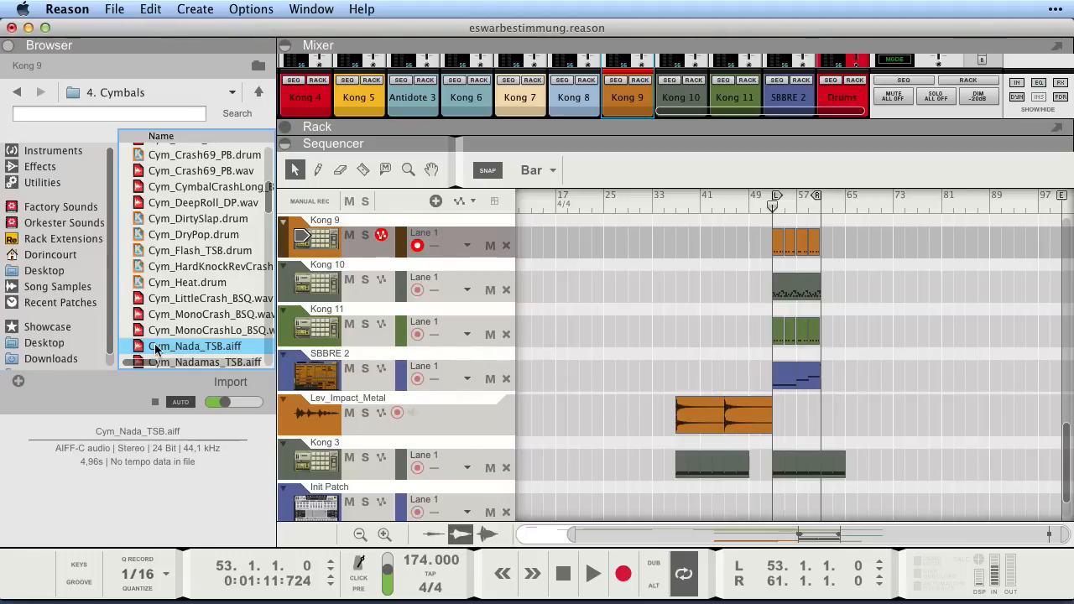
Place Cym_Nada_TSB.aiff on the Lev_Impact_Metal track at bar 65 and delete that clip
{"action": "mouse_move", "coordinate": [156, 349]}
{"action": "left_mouse_down"}
{"action": "mouse_move", "coordinate": [398, 355]}
{"action": "mouse_move", "coordinate": [602, 305]}
{"action": "mouse_move", "coordinate": [823, 300]}
{"action": "mouse_move", "coordinate": [708, 421]}
{"action": "mouse_move", "coordinate": [885, 304]}
{"action": "mouse_move", "coordinate": [782, 257]}
{"action": "mouse_move", "coordinate": [773, 348]}
{"action": "mouse_move", "coordinate": [815, 428]}
{"action": "mouse_move", "coordinate": [550, 424]}
{"action": "mouse_move", "coordinate": [926, 425]}
{"action": "mouse_move", "coordinate": [865, 423]}
{"action": "left_mouse_up"}
{"action": "left_click", "coordinate": [913, 415]}
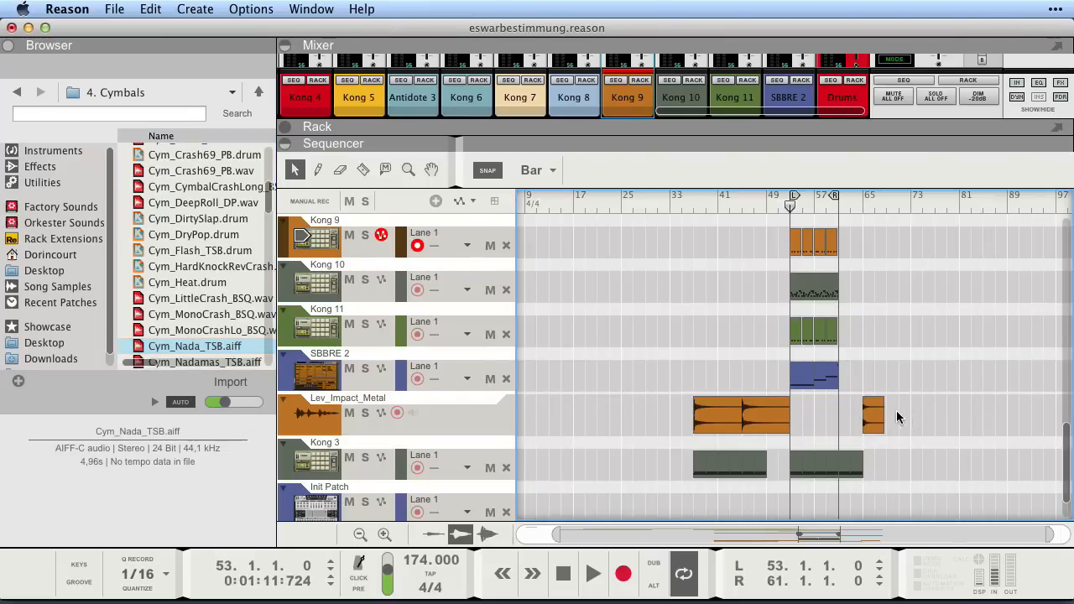
{"action": "left_click", "coordinate": [873, 413]}
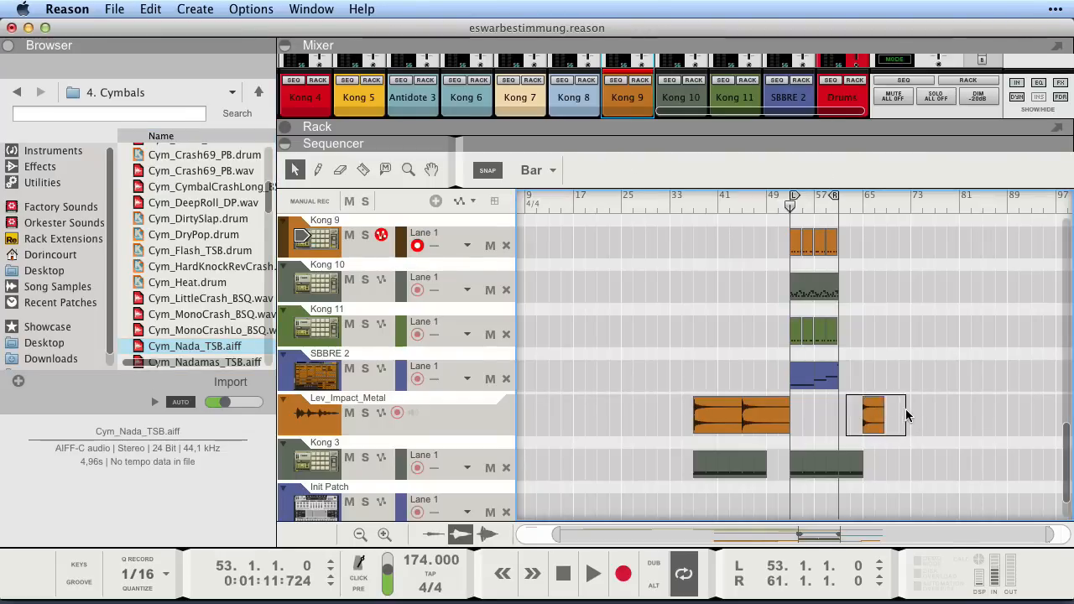
{"action": "key", "text": "Delete"}
Play the Lev_Impact_Metal track soloed from bar 37, stop playback and clear its solo
{"action": "left_click_drag", "start_coordinate": [689, 205], "coordinate": [694, 205]}
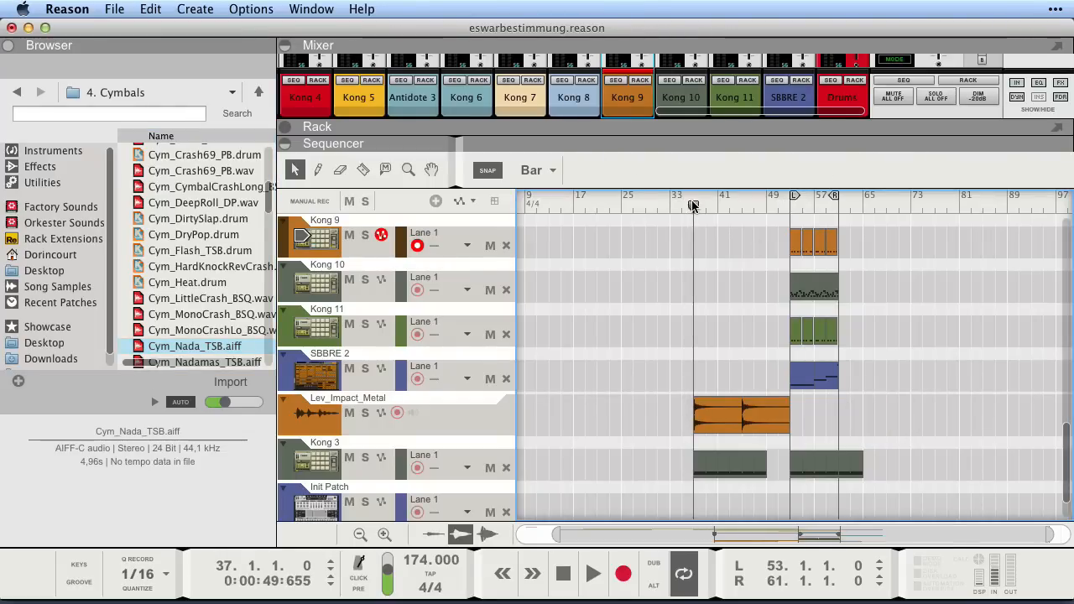
{"action": "left_click", "coordinate": [366, 417]}
{"action": "key", "text": "space"}
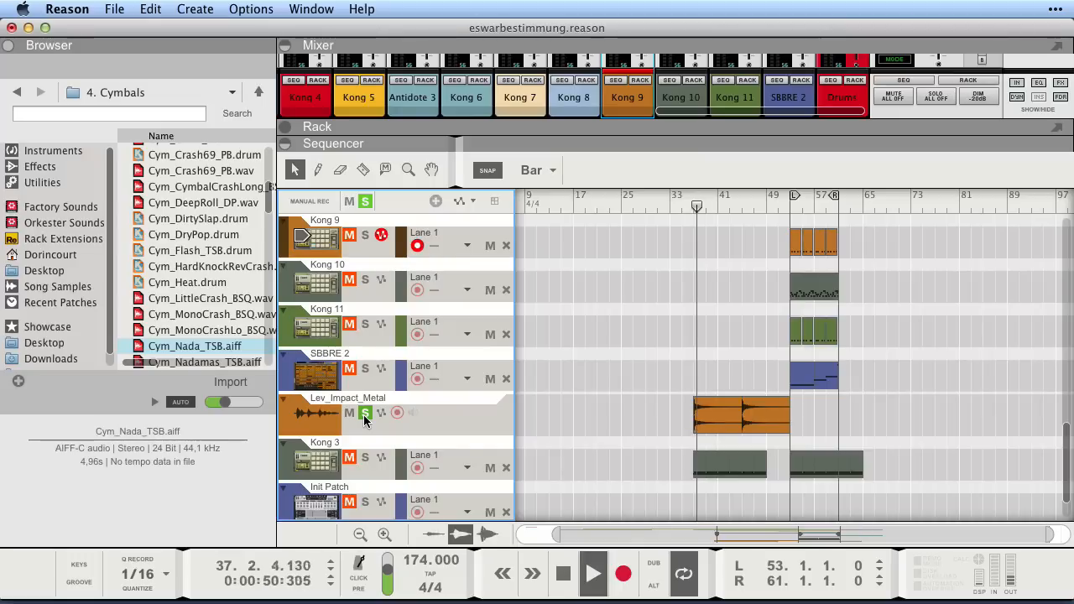
{"action": "key", "text": "space"}
{"action": "left_click", "coordinate": [366, 417]}
Add Cym_Nada_TSB.aiff at bar 53 as a new audio track between Kong 11 and SBBRE 2
{"action": "left_click", "coordinate": [164, 349]}
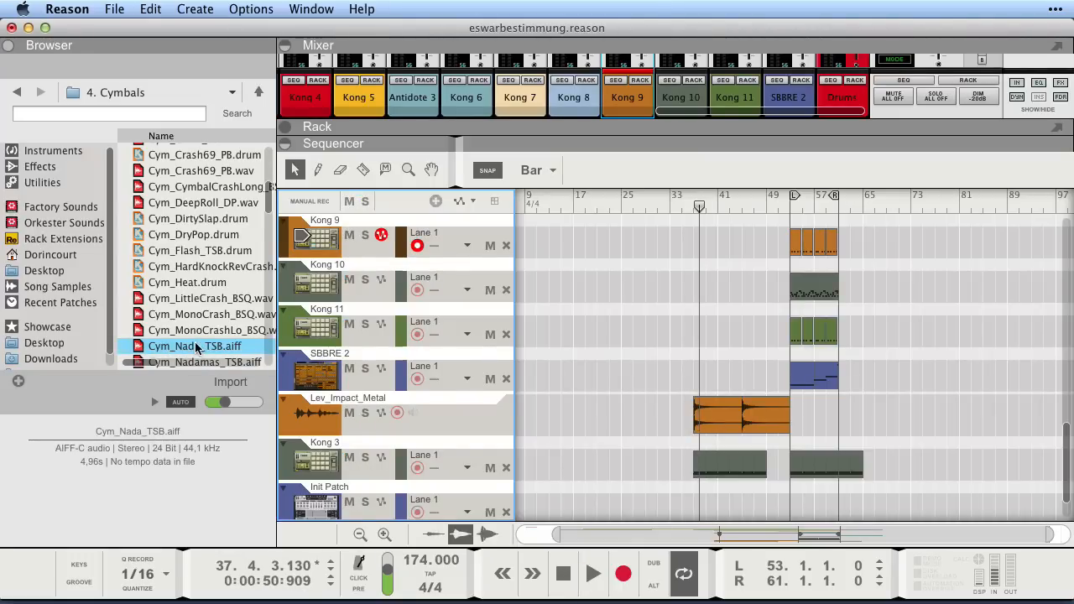
{"action": "left_click_drag", "start_coordinate": [195, 349], "coordinate": [608, 358]}
{"action": "left_click_drag", "start_coordinate": [617, 355], "coordinate": [791, 355]}
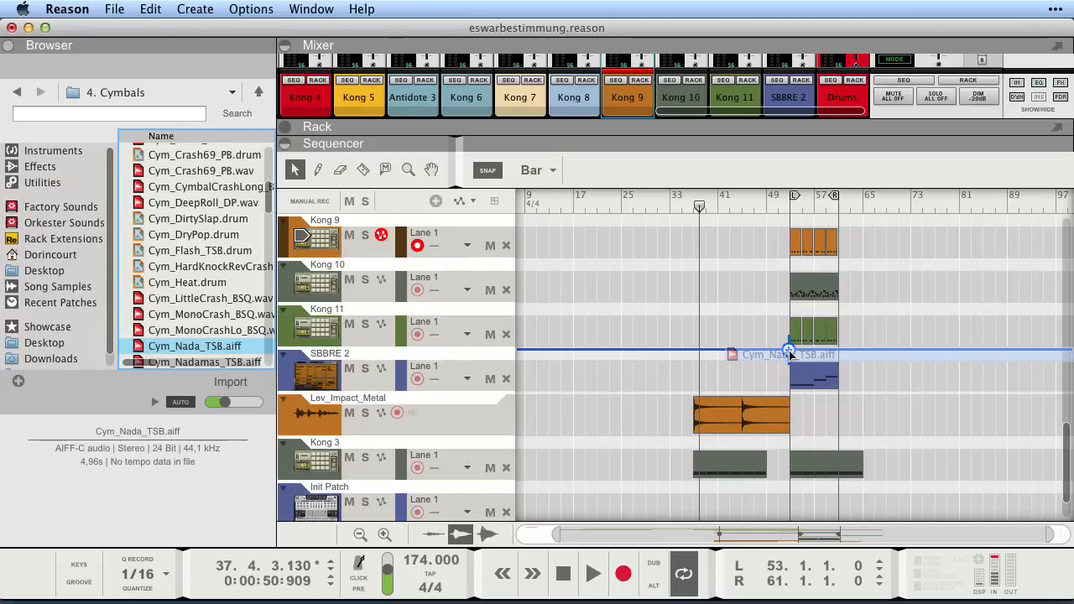
{"action": "left_click_drag", "start_coordinate": [790, 355], "coordinate": [790, 355]}
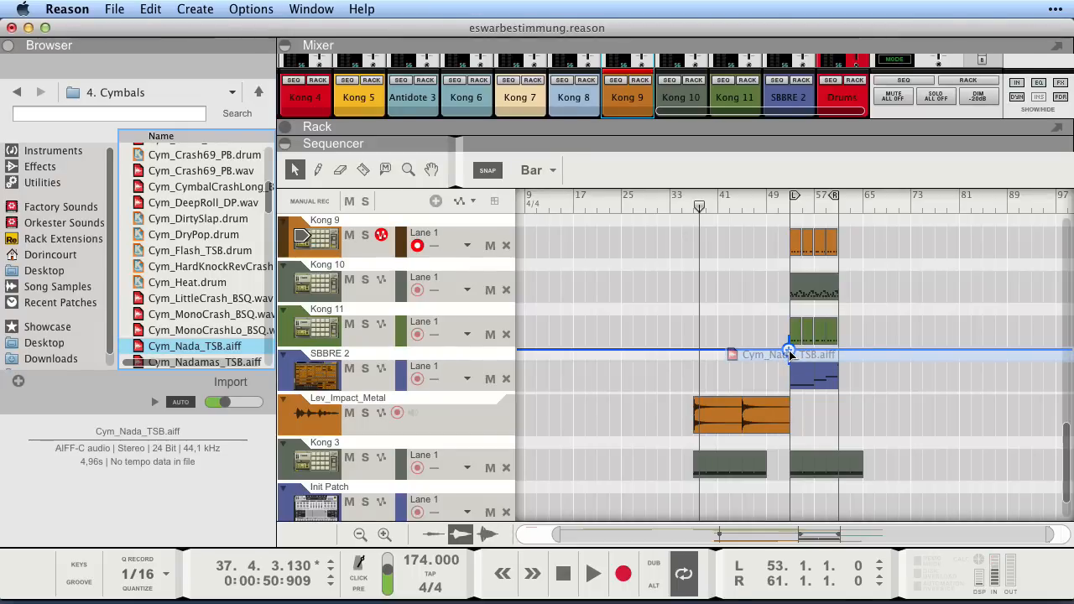
{"action": "left_click_drag", "start_coordinate": [789, 354], "coordinate": [789, 355]}
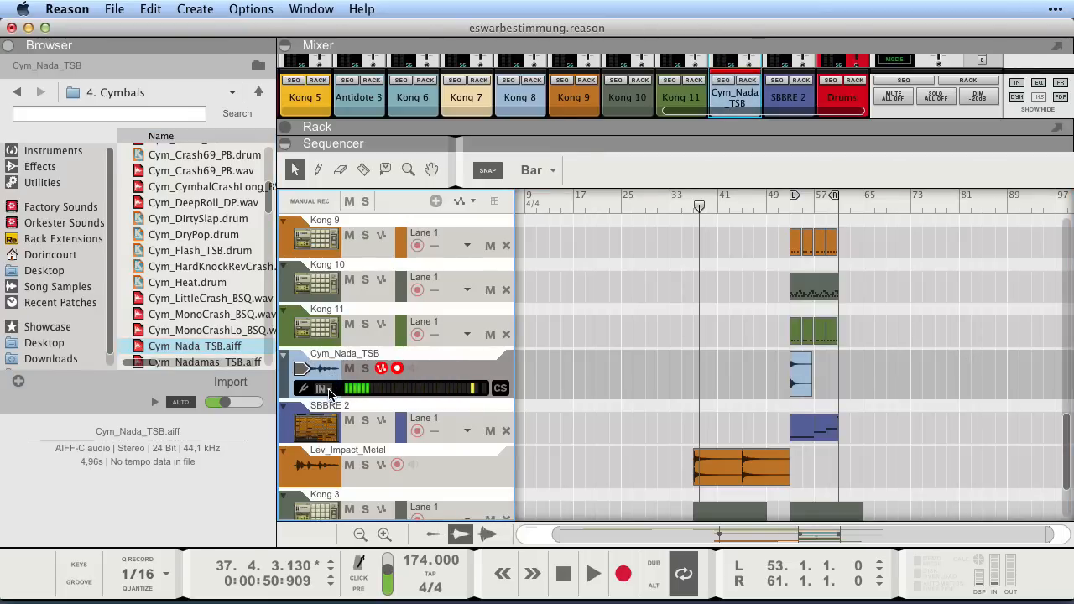
Play the new Cym_Nada_TSB track soloed from bar 53, clear the solo and return to the loop start
{"action": "key", "text": "KP_0"}
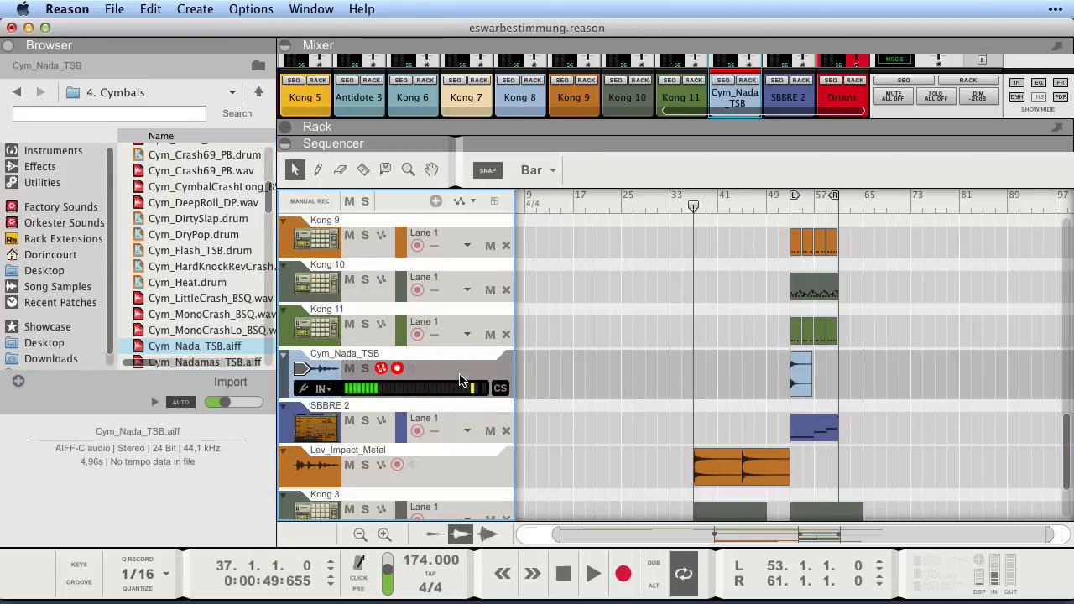
{"action": "key", "text": "KP_1"}
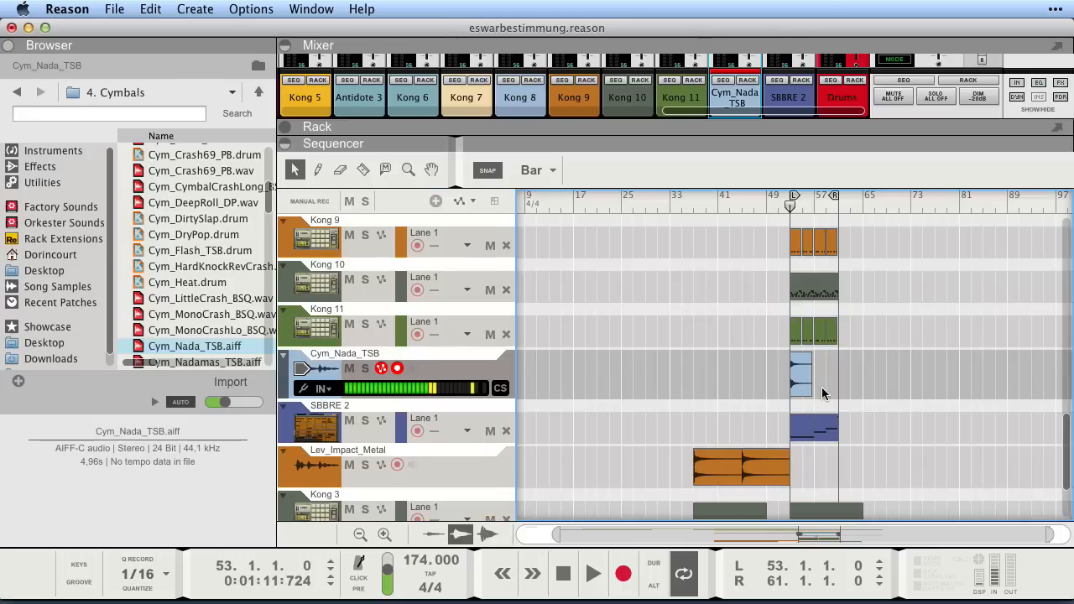
{"action": "left_click", "coordinate": [365, 369]}
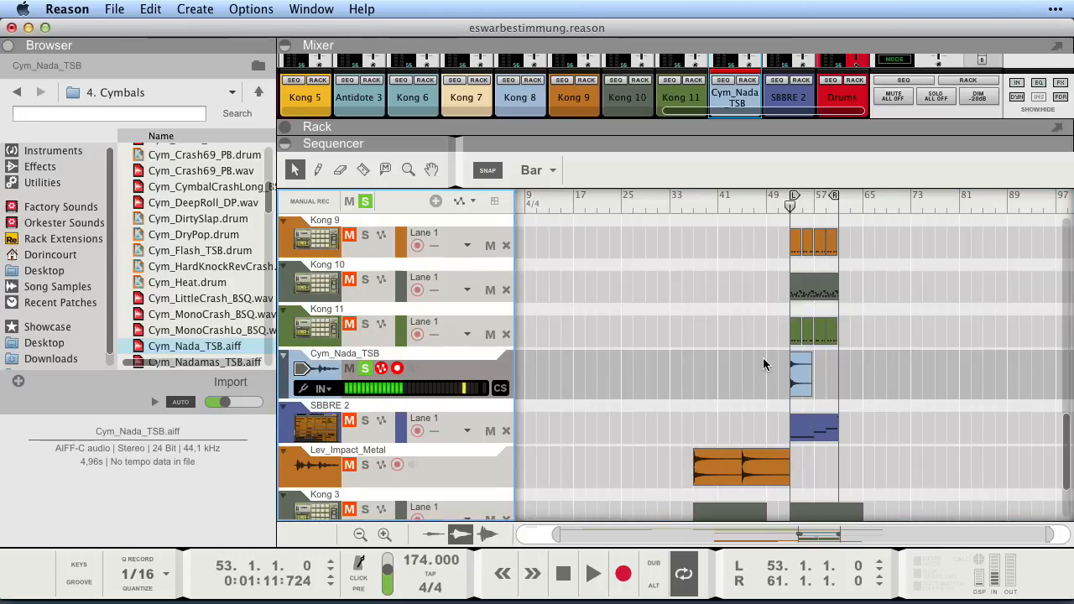
{"action": "key", "text": "space"}
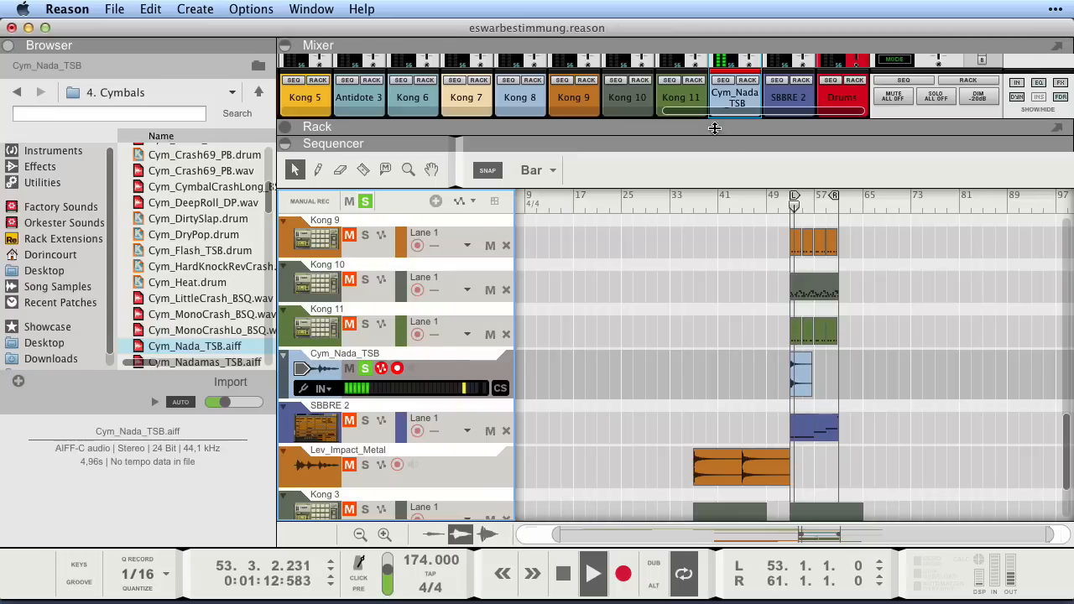
{"action": "key", "text": "space"}
{"action": "left_click", "coordinate": [365, 202]}
{"action": "key", "text": "shift+Return"}
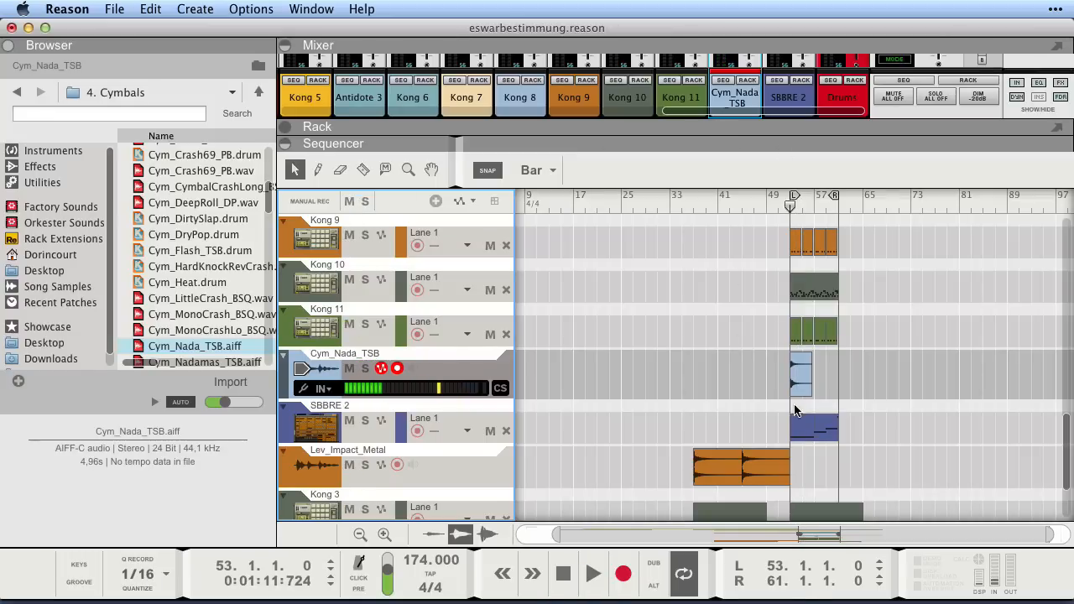
Select the Cym_Nada_TSB clip, enlarge the mixer and play the cymbal with the full mix
{"action": "right_click", "coordinate": [801, 377]}
{"action": "left_click", "coordinate": [801, 380]}
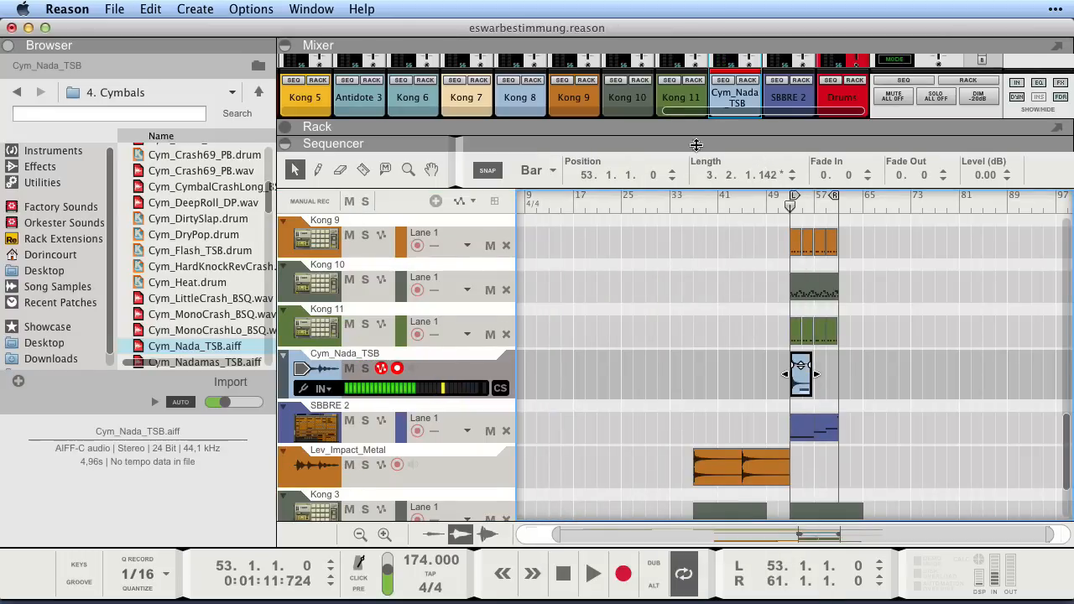
{"action": "left_click_drag", "start_coordinate": [695, 145], "coordinate": [671, 274]}
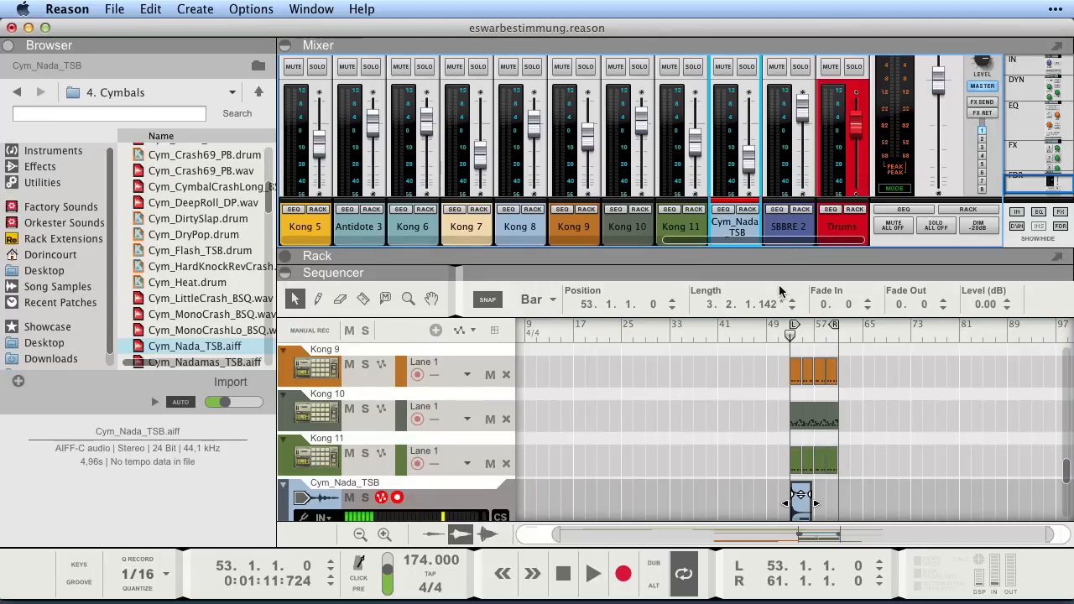
{"action": "left_click", "coordinate": [780, 330]}
{"action": "key", "text": "space"}
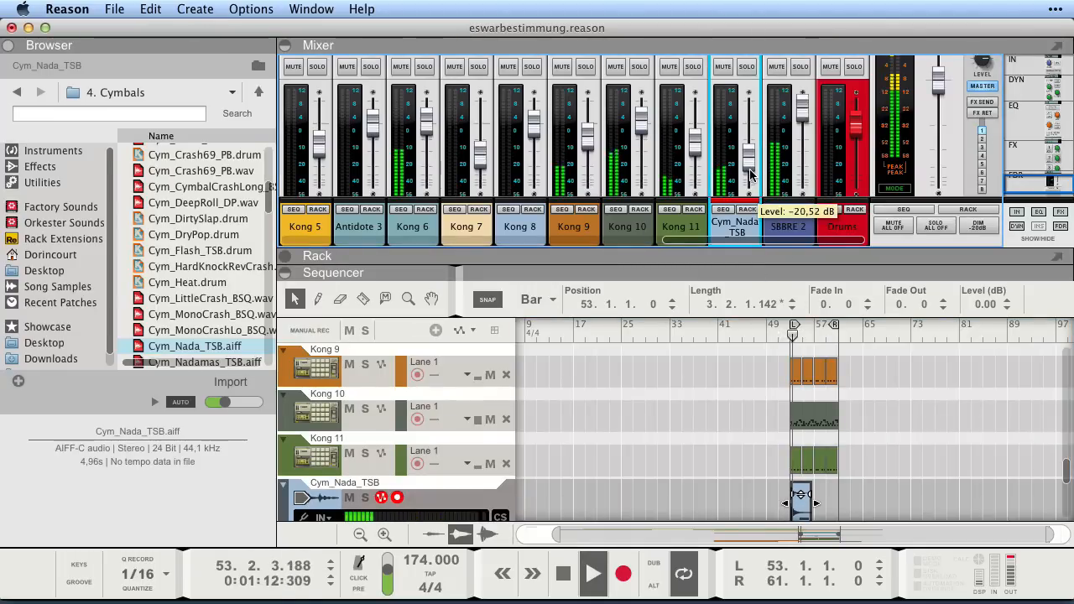
{"action": "left_click", "coordinate": [679, 425]}
{"action": "key", "text": "space"}
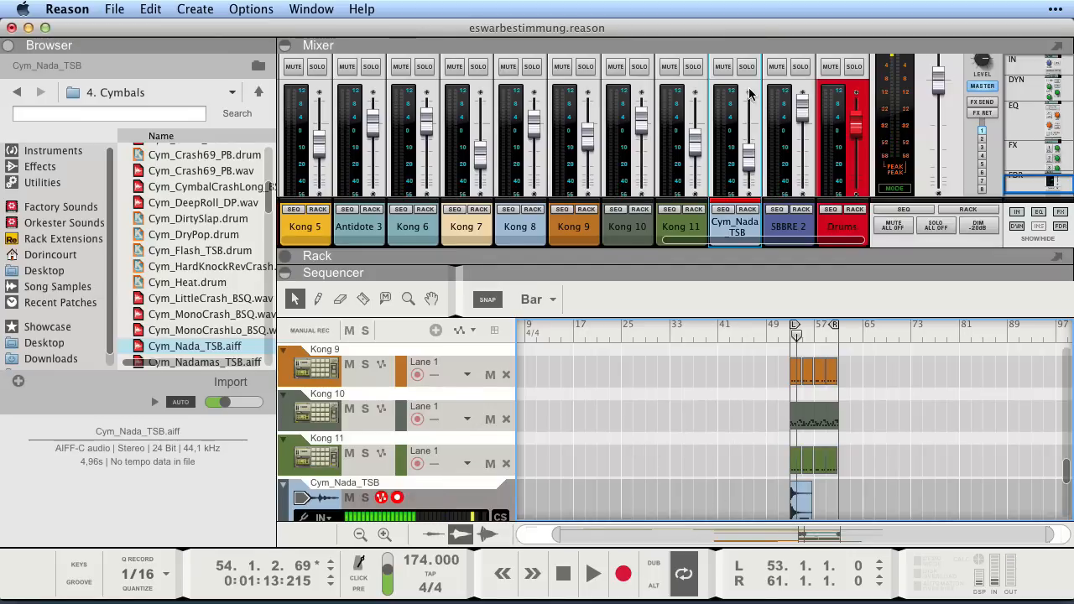
Set the Cym_Nada_TSB channel level to -15.56 dB and briefly play the mix from bar 53
{"action": "key", "text": "KP_0"}
{"action": "key", "text": "KP_1"}
{"action": "left_click_drag", "start_coordinate": [744, 167], "coordinate": [739, 161]}
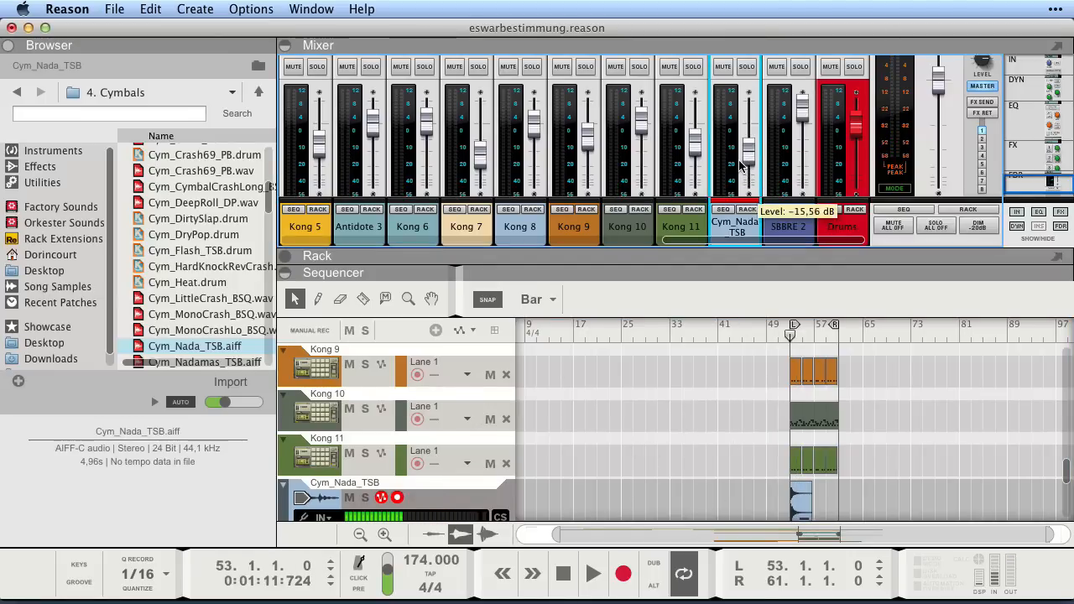
{"action": "key", "text": "space"}
{"action": "key", "text": "space"}
Delete the cymbal clip from the Cym_Nada_TSB track and return the song position to bar 53
{"action": "left_click_drag", "start_coordinate": [773, 506], "coordinate": [864, 506]}
{"action": "key", "text": "Delete"}
{"action": "key", "text": "KP_1"}
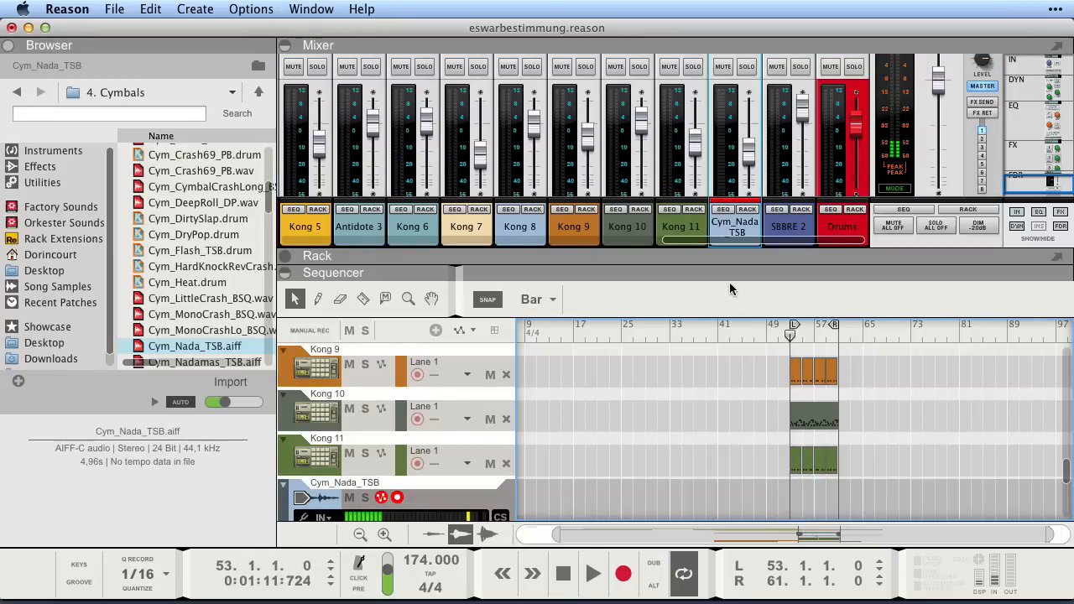
Delete the Cym_Nada_TSB audio track and give the sequencer more height
{"action": "left_click", "coordinate": [327, 496]}
{"action": "key", "text": "Delete"}
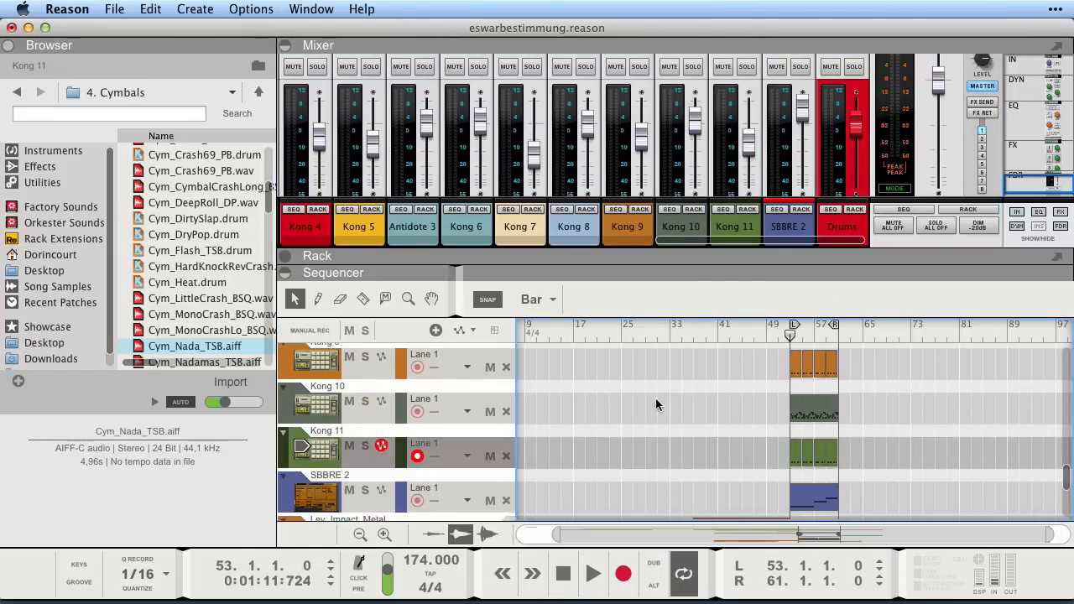
{"action": "left_click_drag", "start_coordinate": [696, 273], "coordinate": [663, 213]}
Unmute the note lane of the Antidote 2 track, solo the track and play it from bar 53, ending back at the loop start
{"action": "scroll", "coordinate": [767, 386], "scroll_direction": "down", "scroll_amount": 4}
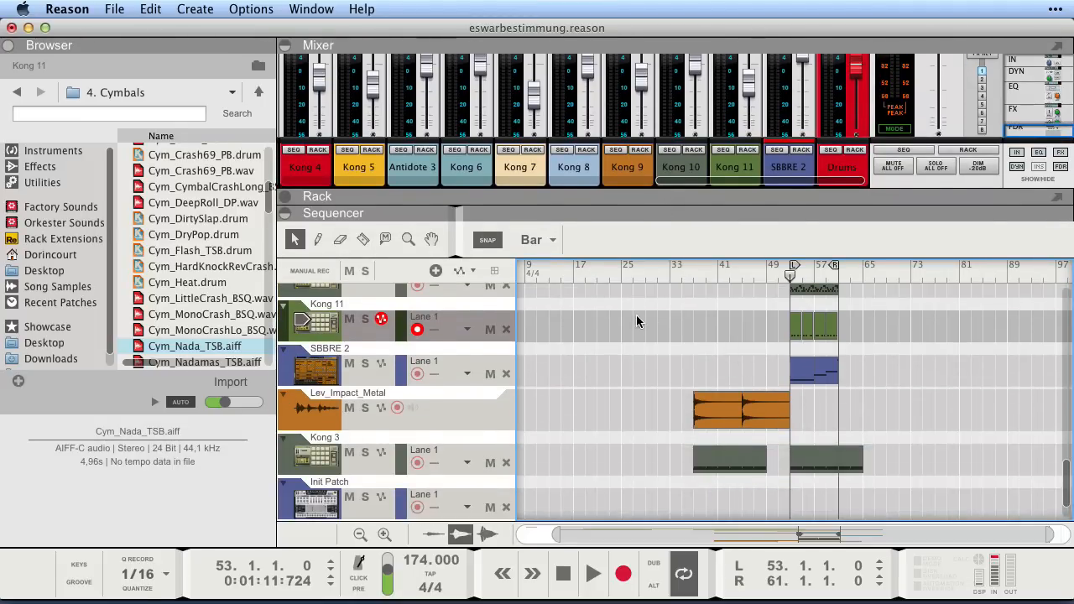
{"action": "scroll", "coordinate": [719, 335], "scroll_direction": "up", "scroll_amount": 10}
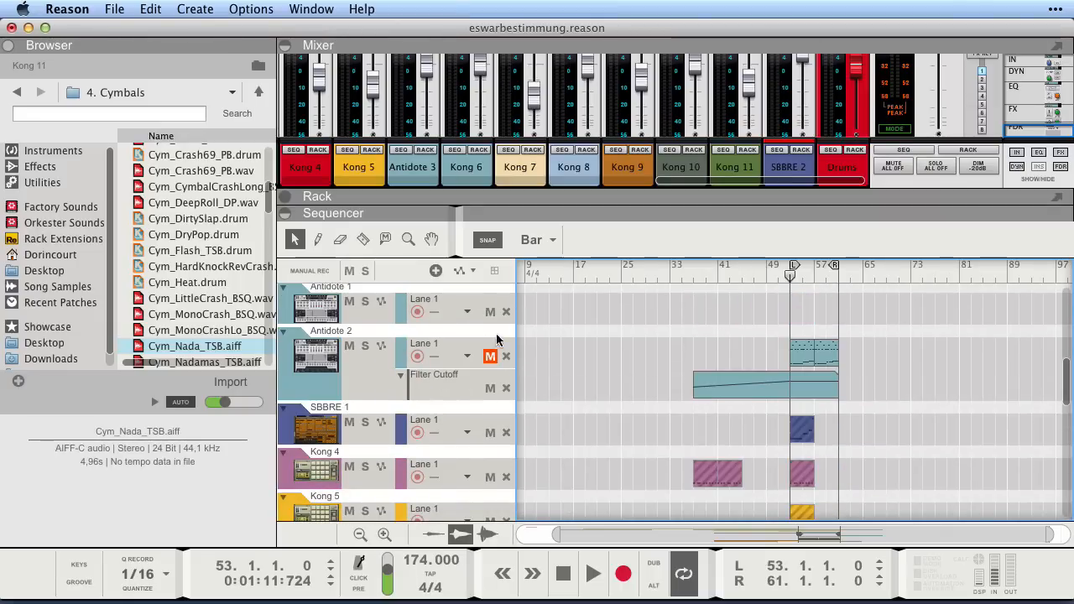
{"action": "left_click", "coordinate": [490, 357]}
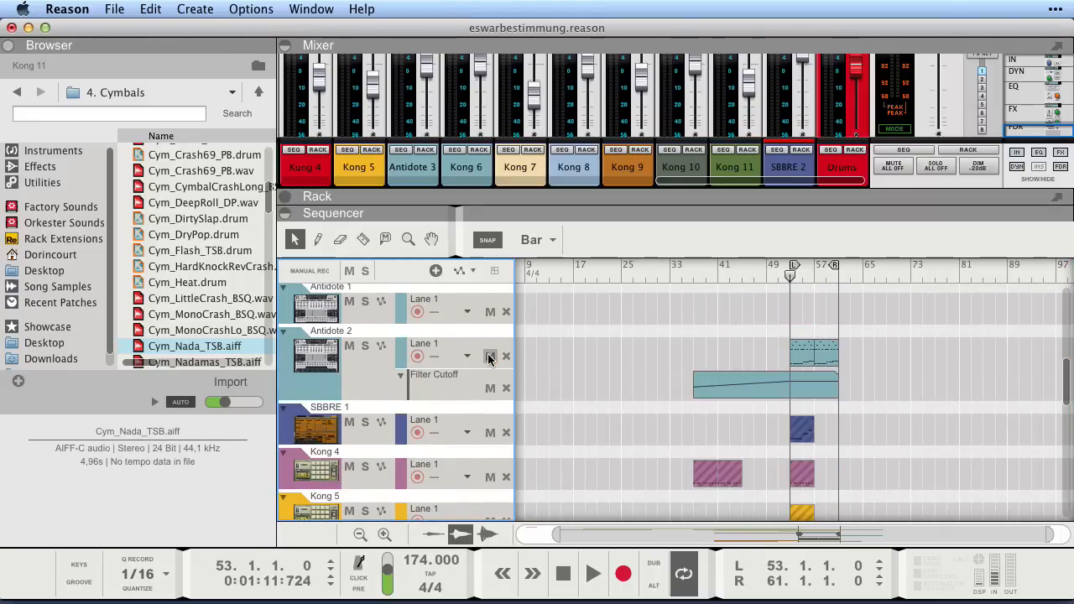
{"action": "left_click", "coordinate": [295, 350]}
{"action": "left_click", "coordinate": [365, 348]}
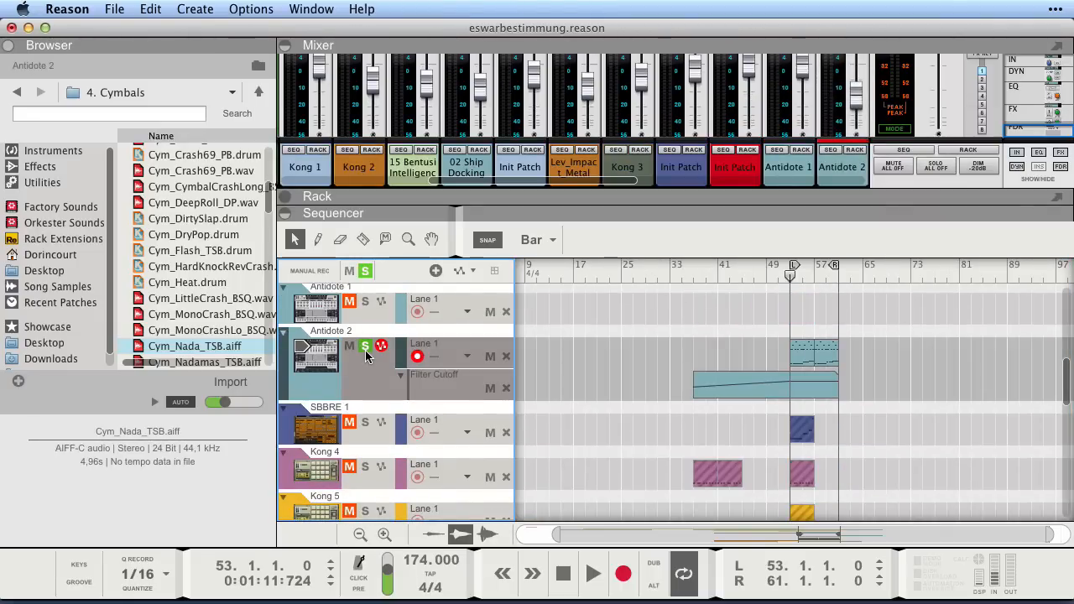
{"action": "key", "text": "space"}
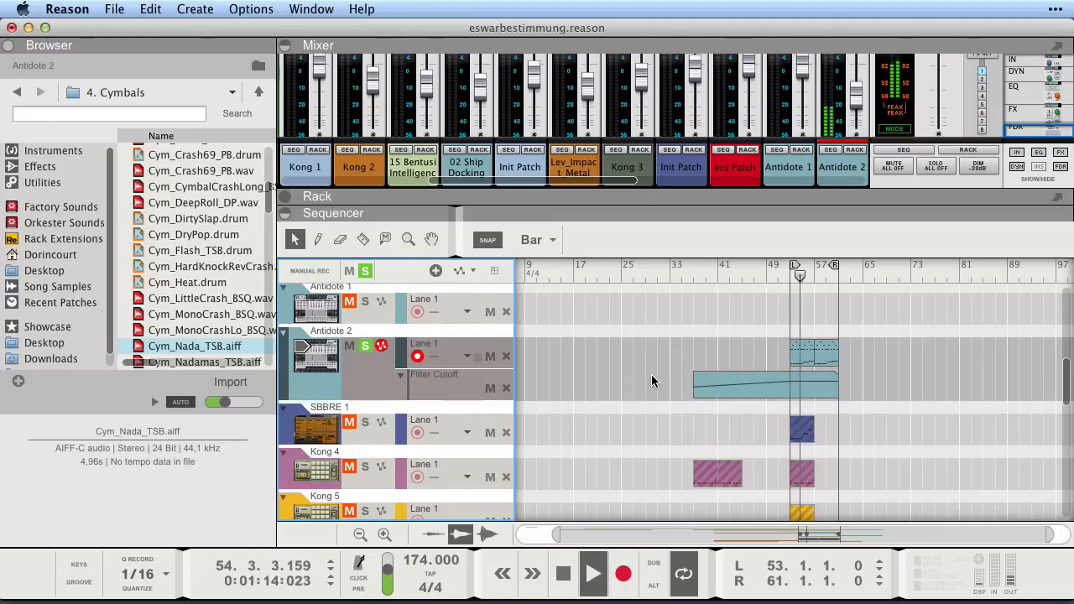
{"action": "key", "text": "space"}
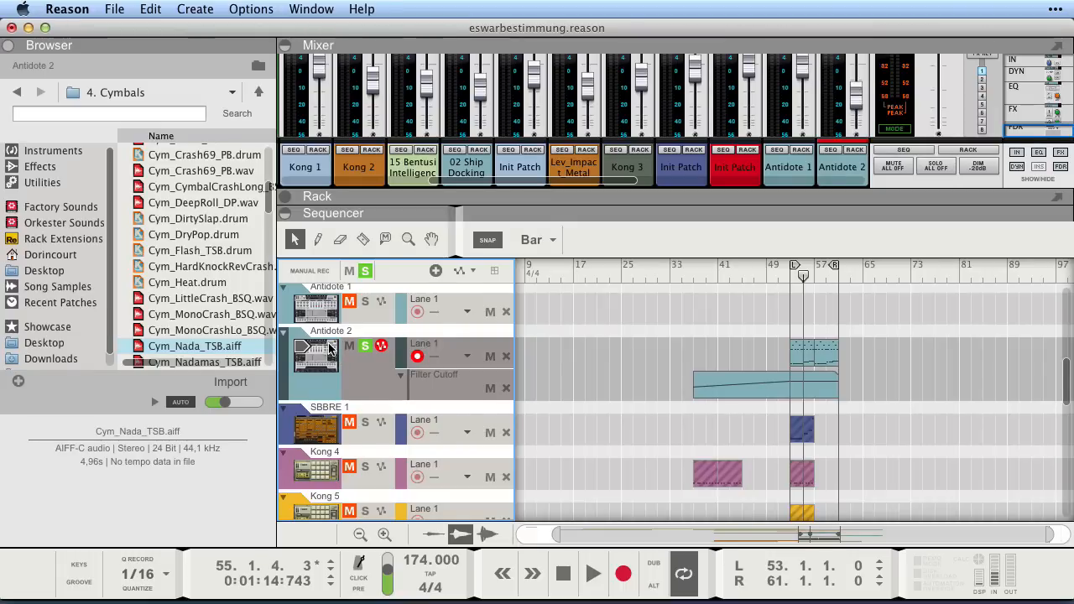
{"action": "key", "text": "shift+Return"}
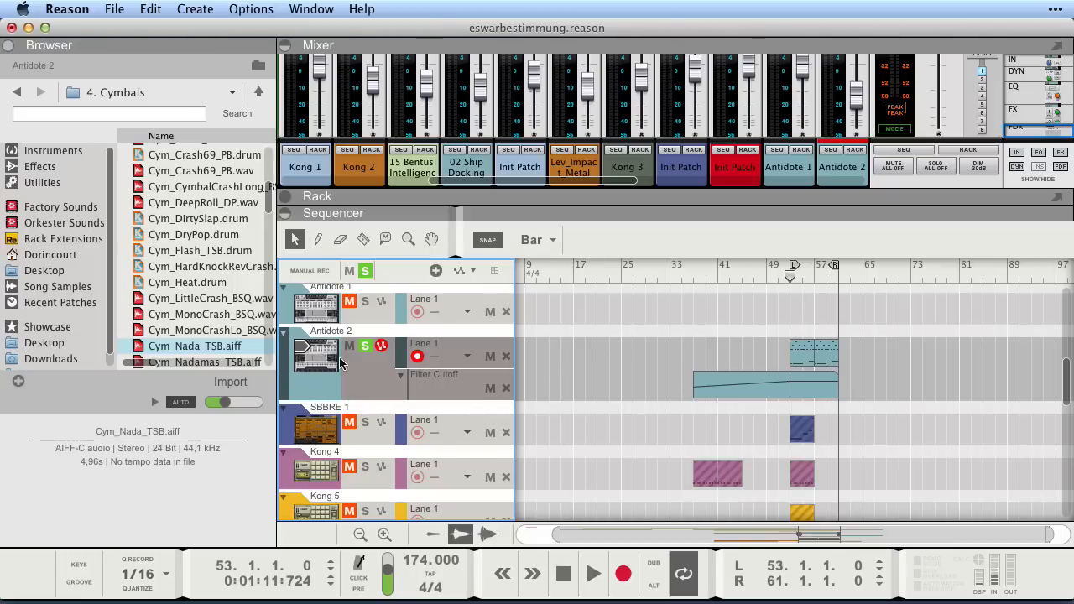
Browse the Rack Extensions patches and open the Synapse Antidote synthesizer folder
{"action": "left_click", "coordinate": [57, 239]}
{"action": "scroll", "coordinate": [243, 286], "scroll_direction": "down", "scroll_amount": 10}
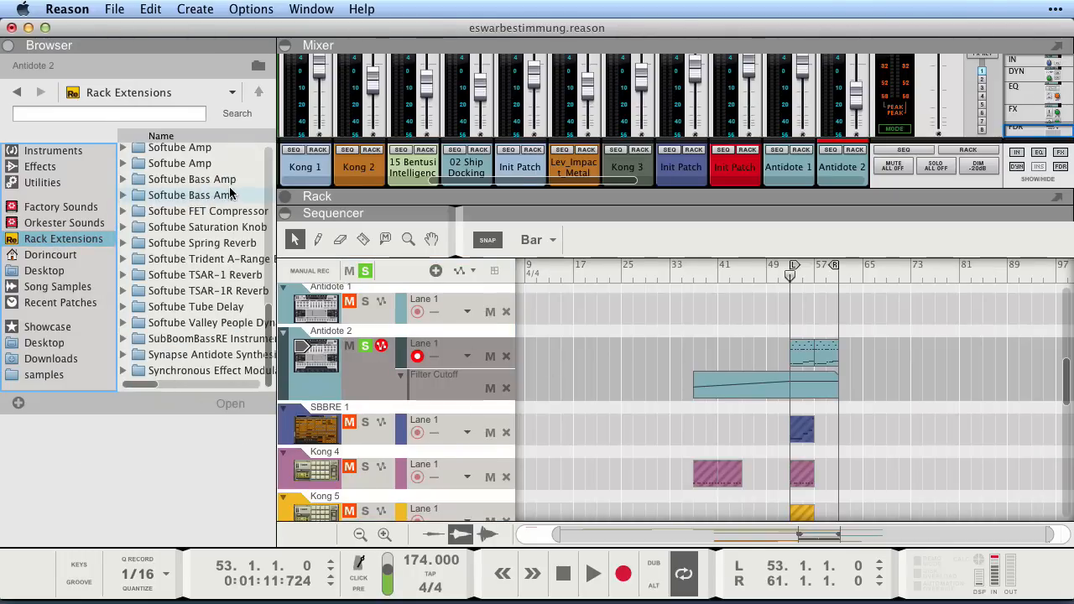
{"action": "scroll", "coordinate": [205, 237], "scroll_direction": "up", "scroll_amount": 2}
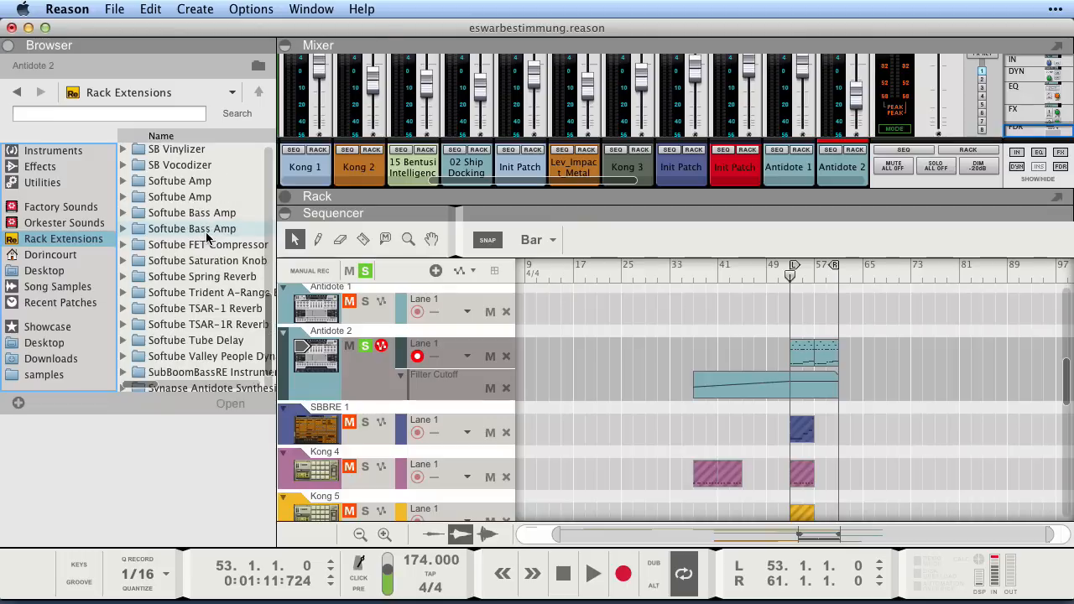
{"action": "scroll", "coordinate": [209, 239], "scroll_direction": "down", "scroll_amount": 2}
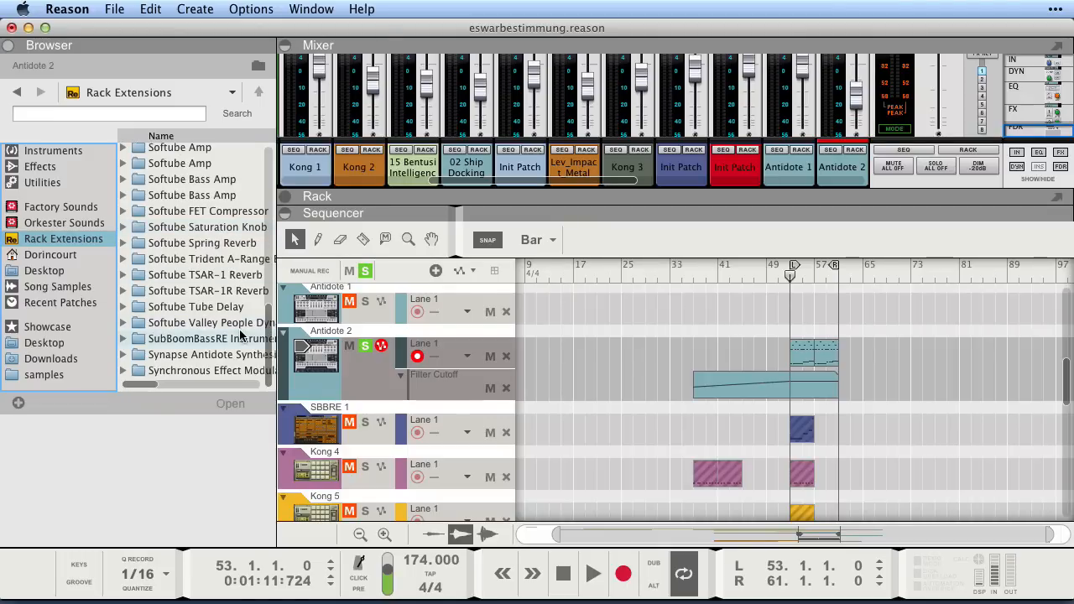
{"action": "double_click", "coordinate": [226, 355]}
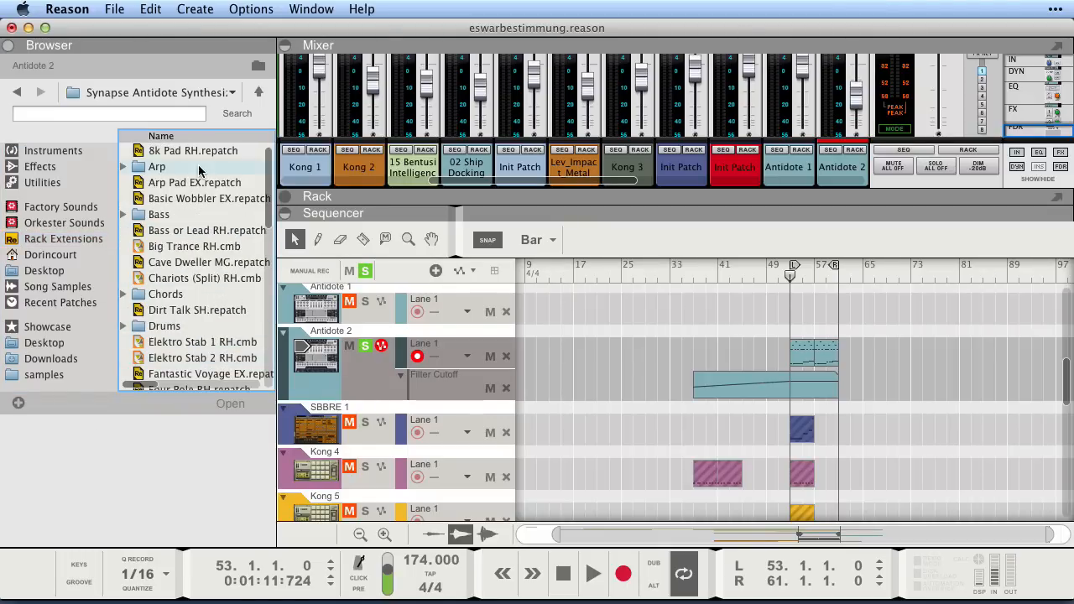
Load the Fantastic Voyage EX patch onto the Antidote 2 track and audition it from bar 53
{"action": "scroll", "coordinate": [198, 173], "scroll_direction": "down", "scroll_amount": 6}
{"action": "scroll", "coordinate": [218, 202], "scroll_direction": "up", "scroll_amount": 1}
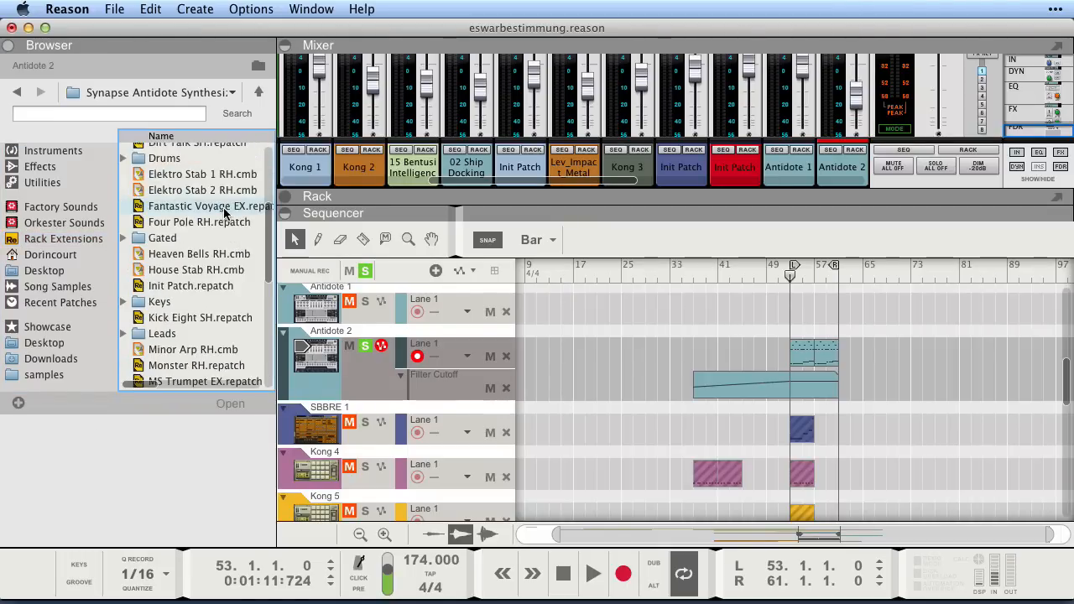
{"action": "scroll", "coordinate": [220, 227], "scroll_direction": "up", "scroll_amount": 2}
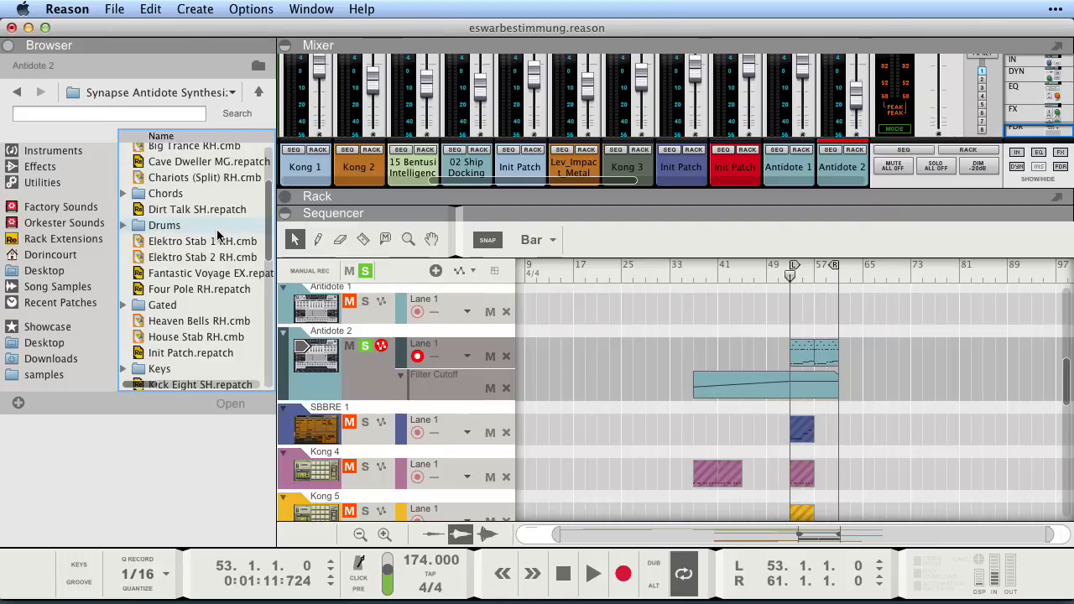
{"action": "left_click", "coordinate": [197, 277]}
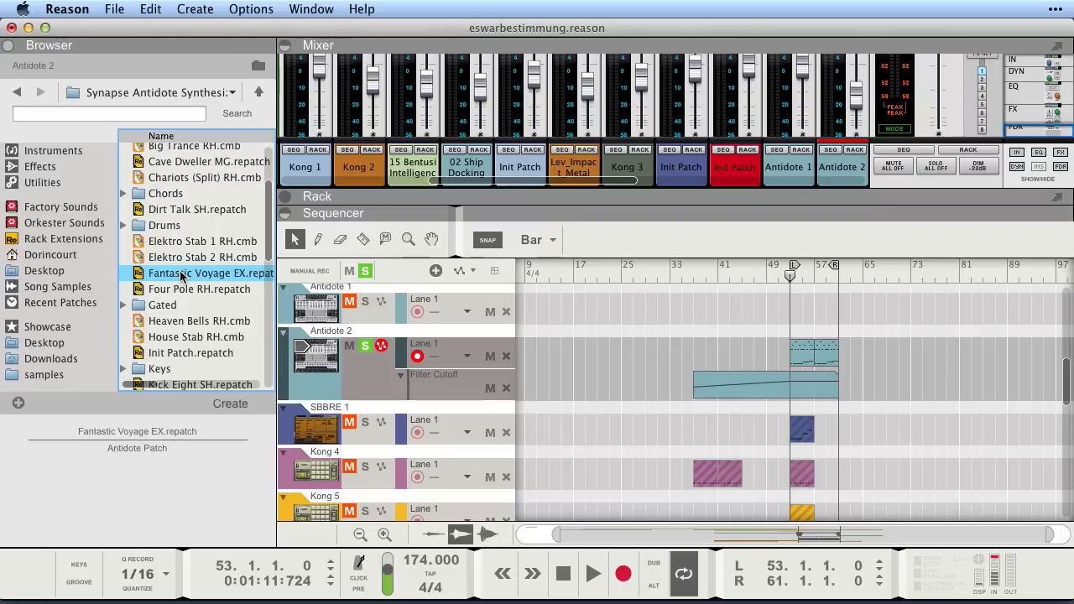
{"action": "left_click_drag", "start_coordinate": [182, 278], "coordinate": [335, 358]}
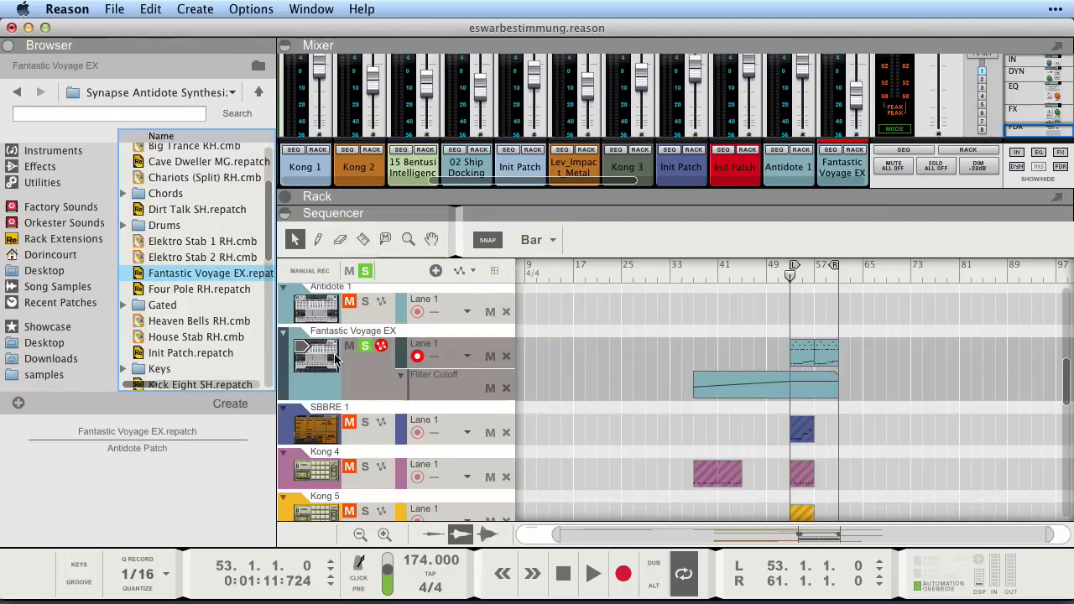
{"action": "key", "text": "space"}
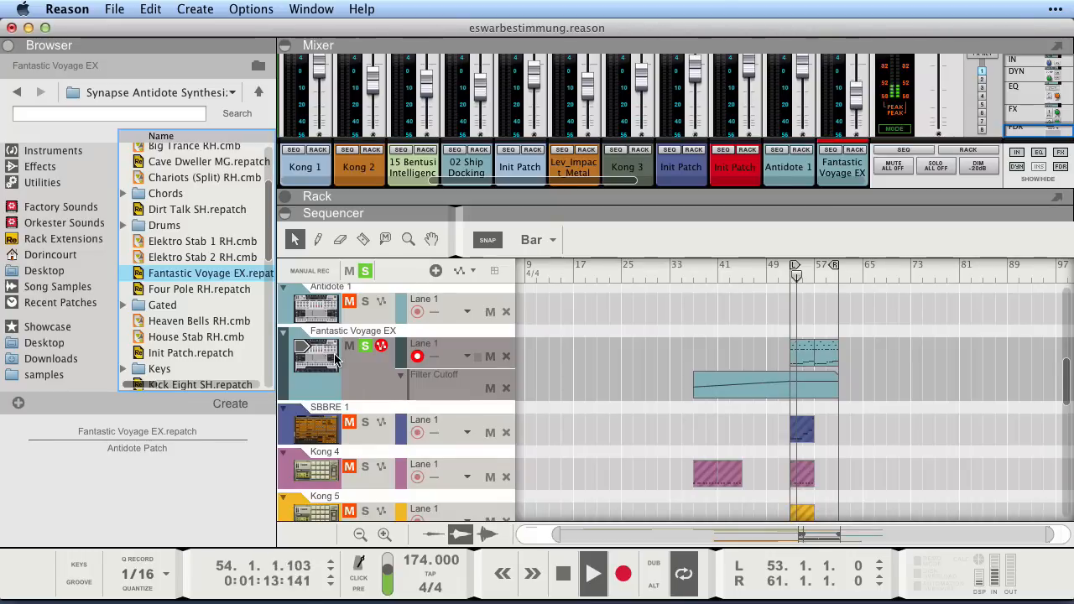
{"action": "key", "text": "space"}
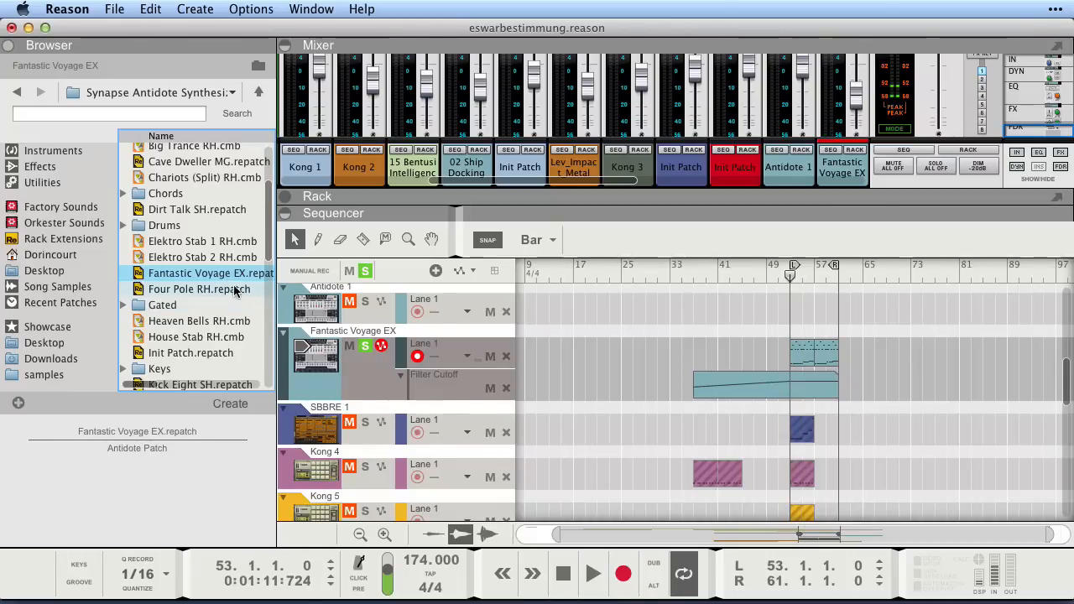
Load the Four Pole RH patch into the same Antidote and audition it soloed from bar 53
{"action": "left_click", "coordinate": [152, 290]}
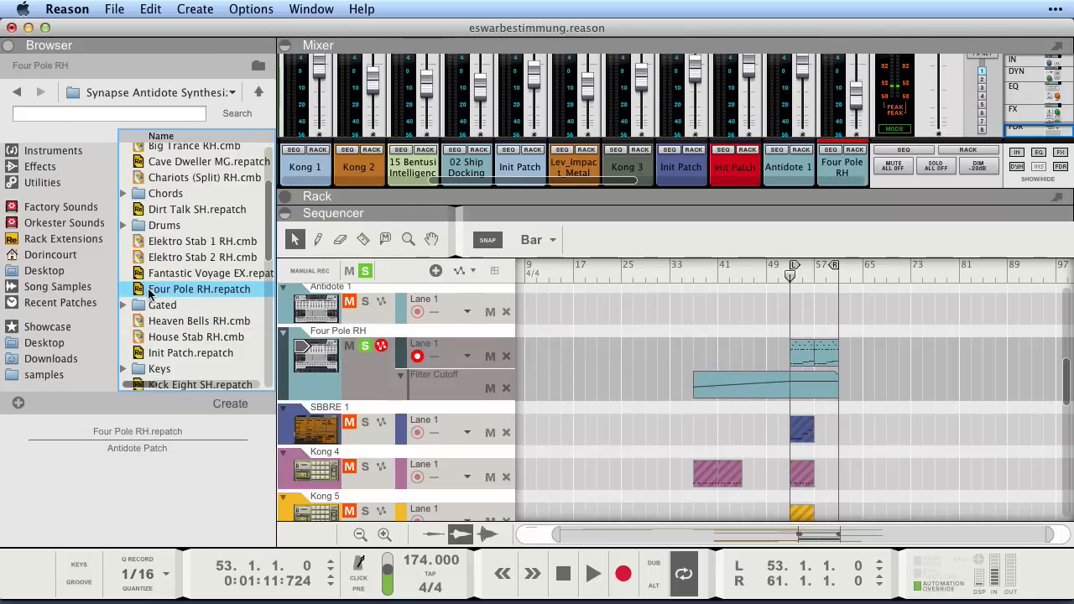
{"action": "key", "text": "space"}
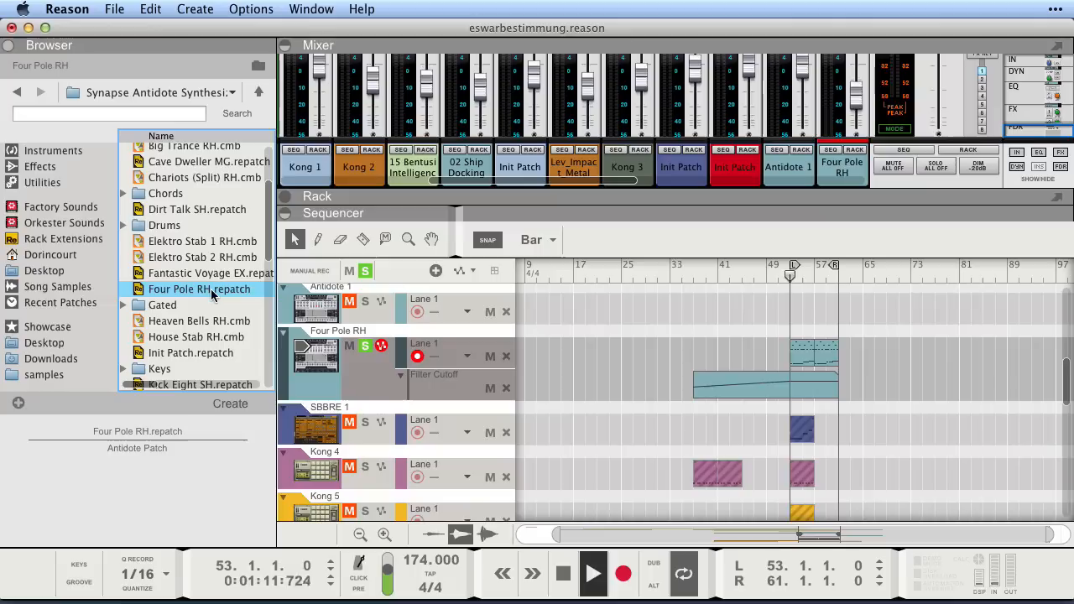
{"action": "key", "text": "space"}
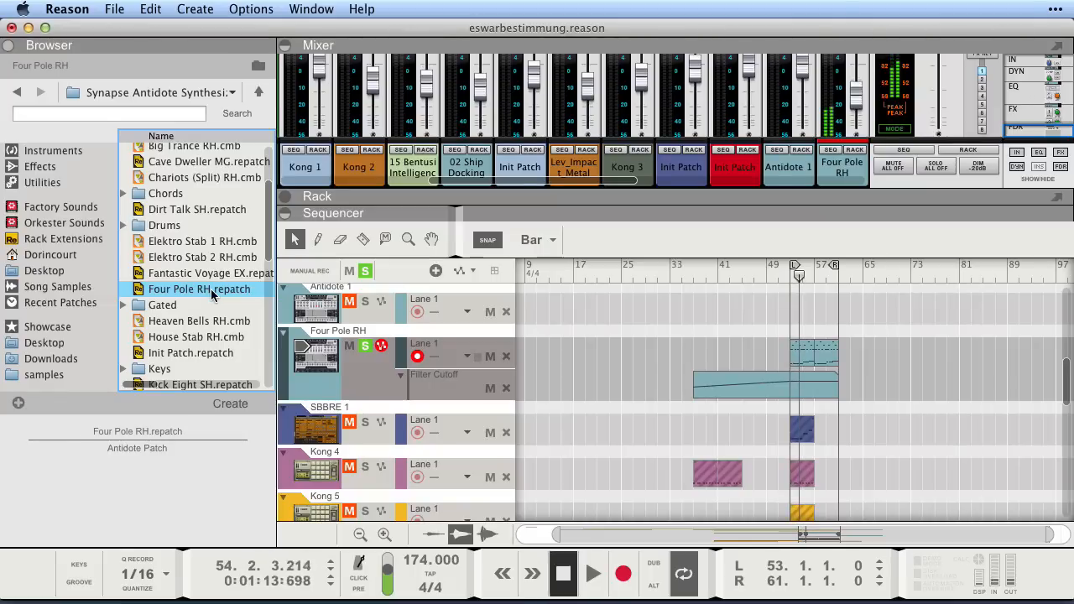
Add a Scream 4 Distortion effect directly below the Four Pole RH Antidote in the rack
{"action": "left_click", "coordinate": [313, 359]}
{"action": "left_click_drag", "start_coordinate": [809, 212], "coordinate": [749, 483]}
{"action": "scroll", "coordinate": [652, 348], "scroll_direction": "down", "scroll_amount": 5}
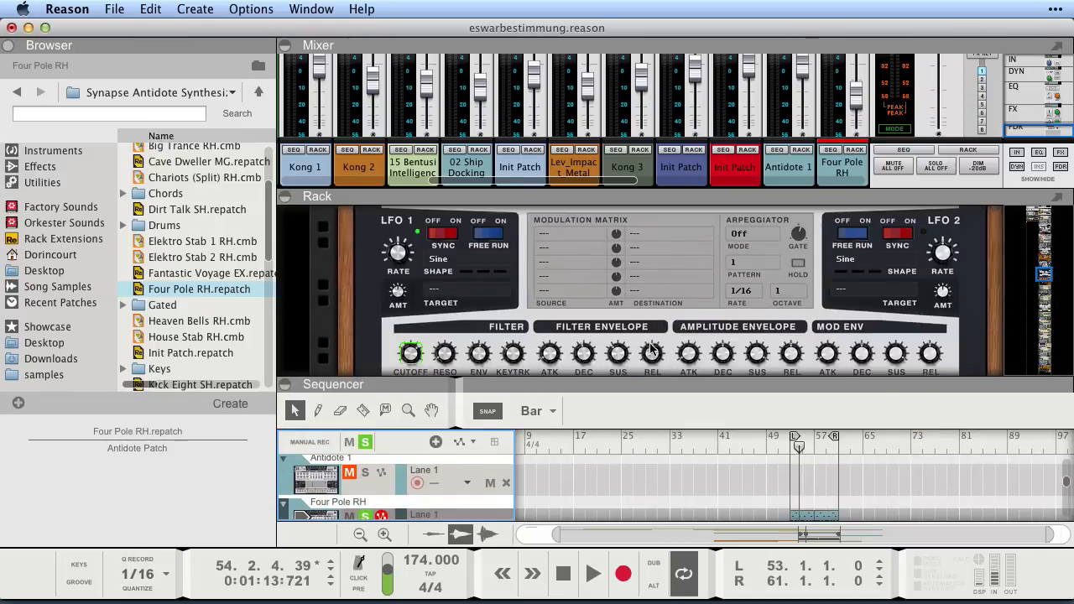
{"action": "scroll", "coordinate": [650, 346], "scroll_direction": "down", "scroll_amount": 6}
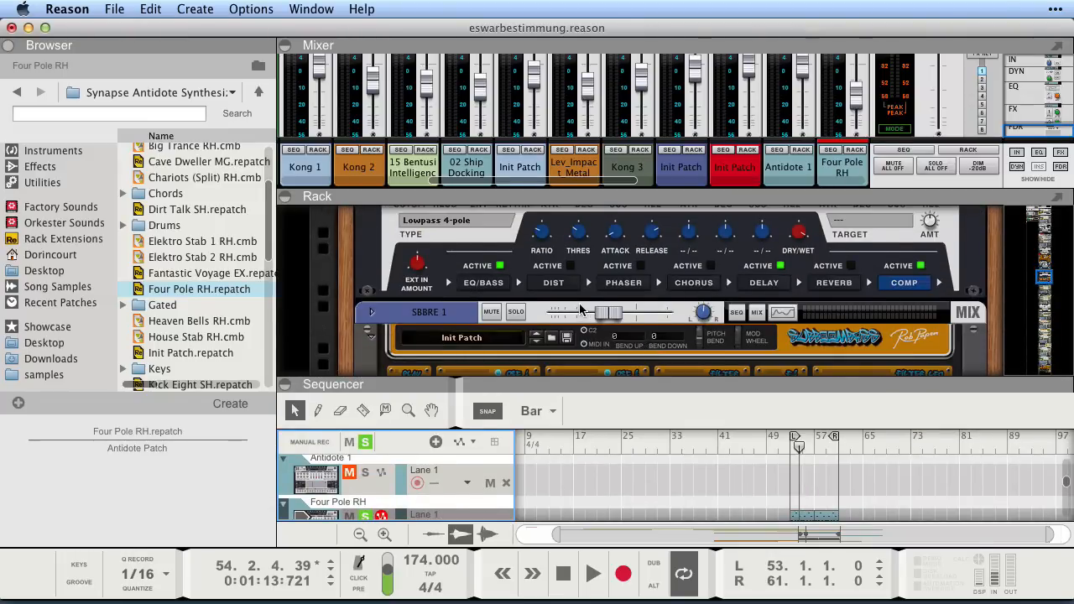
{"action": "right_click", "coordinate": [378, 293]}
{"action": "mouse_move", "coordinate": [436, 314]}
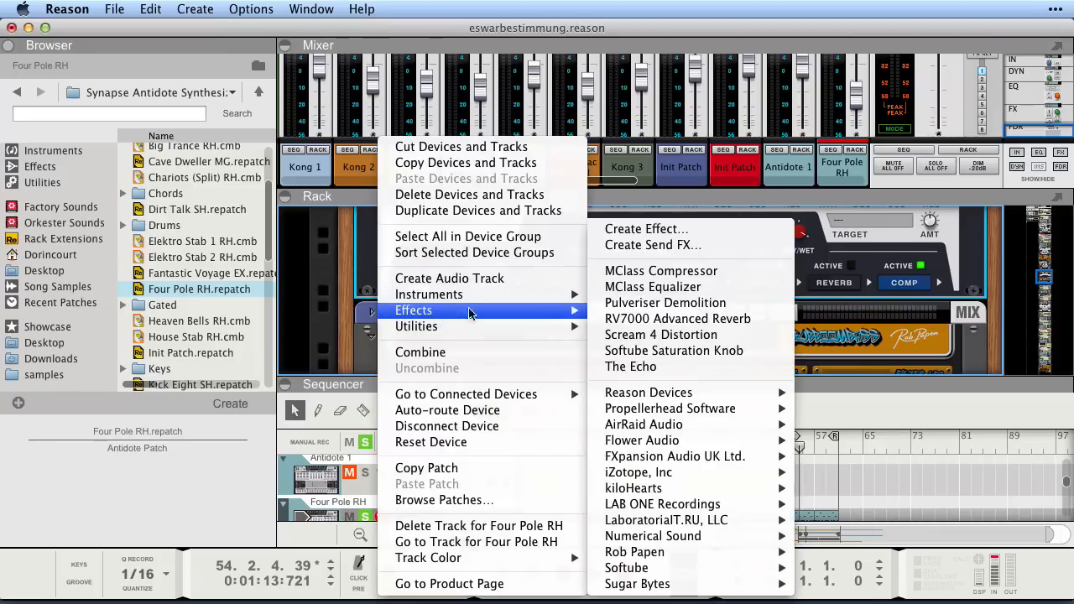
{"action": "left_click", "coordinate": [659, 334]}
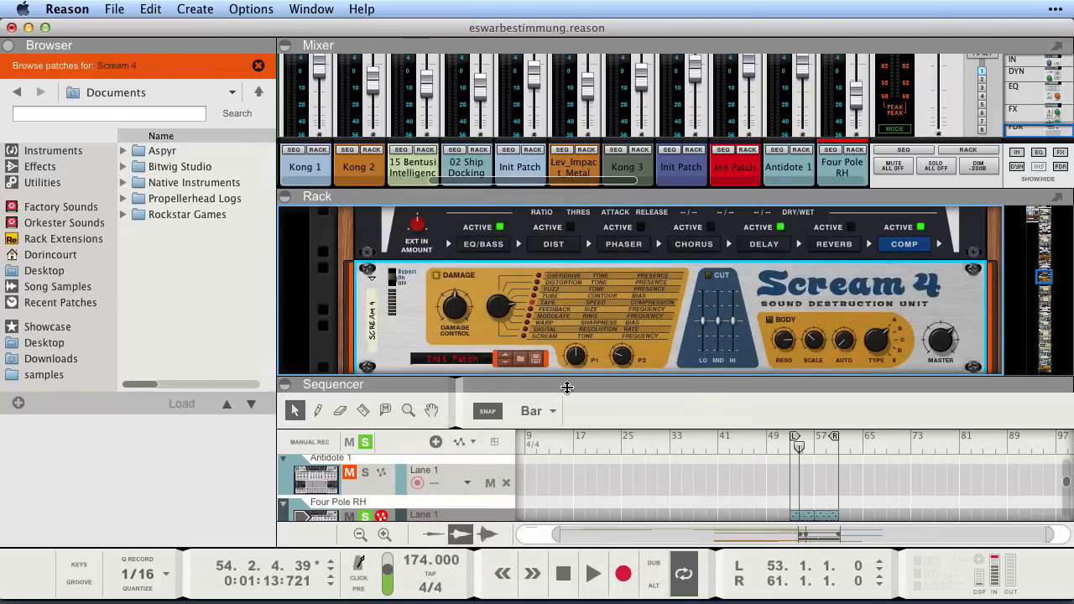
Load the Kick Eight SH patch onto the Four Pole RH track and bring its device back into view in the rack
{"action": "left_click_drag", "start_coordinate": [568, 387], "coordinate": [567, 298]}
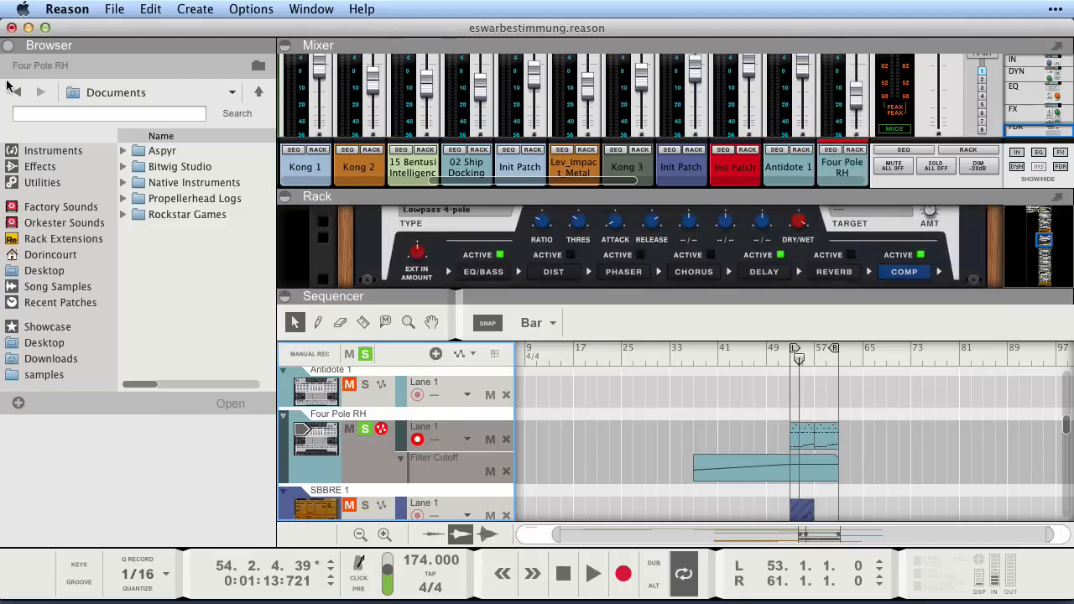
{"action": "left_click", "coordinate": [12, 95]}
{"action": "scroll", "coordinate": [217, 281], "scroll_direction": "down", "scroll_amount": 3}
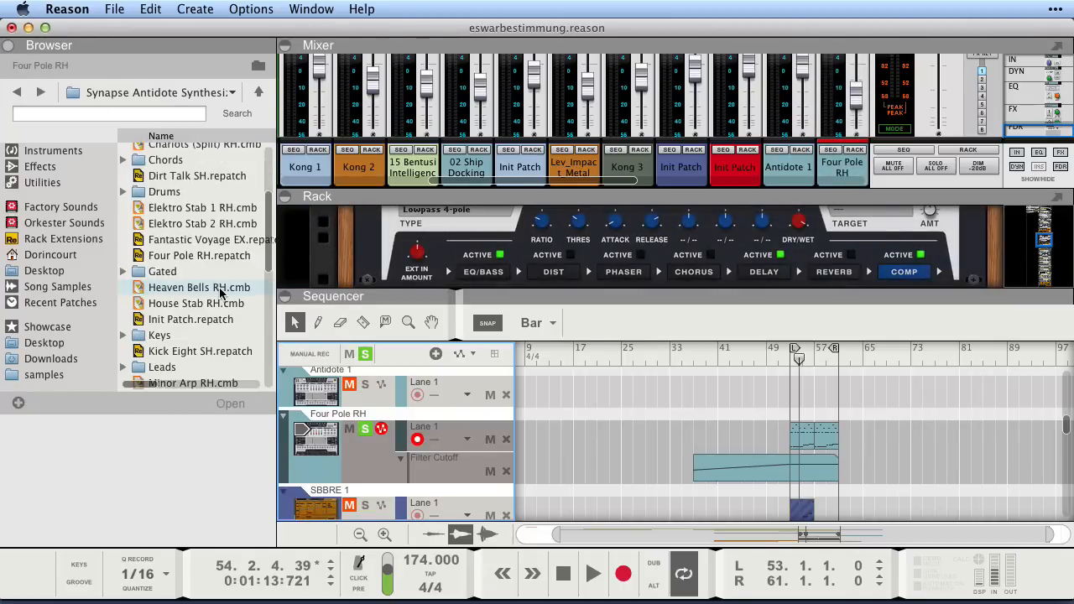
{"action": "left_click_drag", "start_coordinate": [172, 317], "coordinate": [333, 461]}
{"action": "left_click_drag", "start_coordinate": [492, 295], "coordinate": [537, 384]}
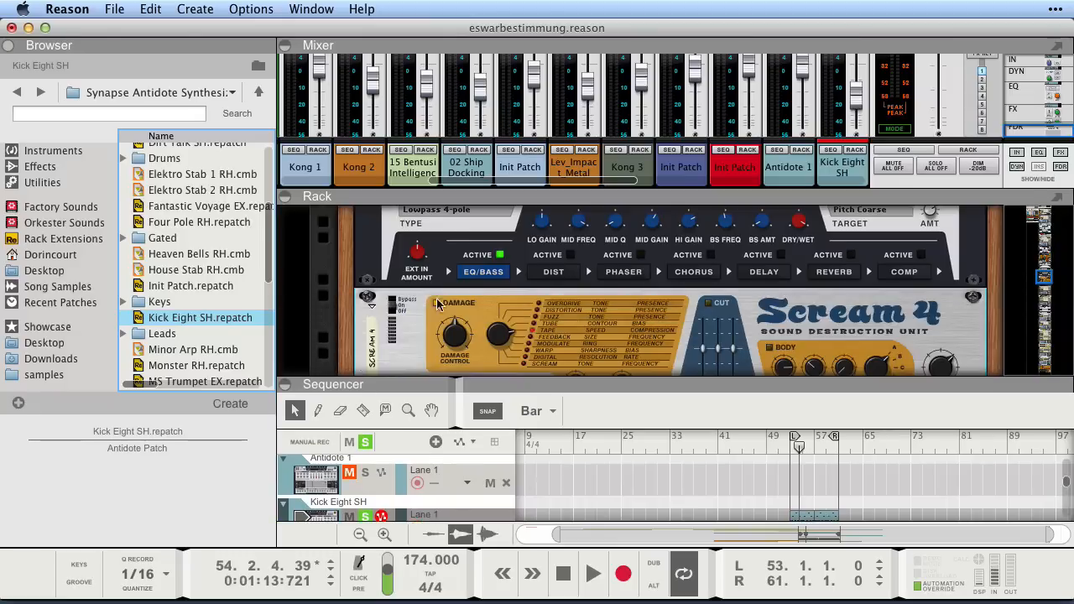
Undo the Kick Eight SH patch load and the creation of the Scream 4 effect
{"action": "left_click", "coordinate": [416, 299]}
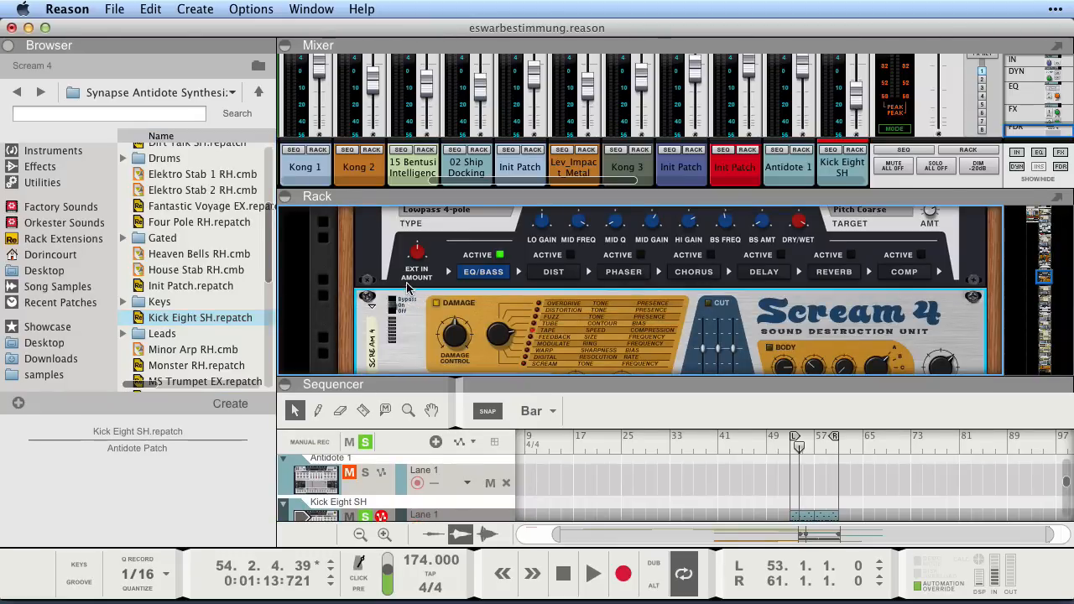
{"action": "key", "text": "super+z"}
{"action": "key", "text": "super+z"}
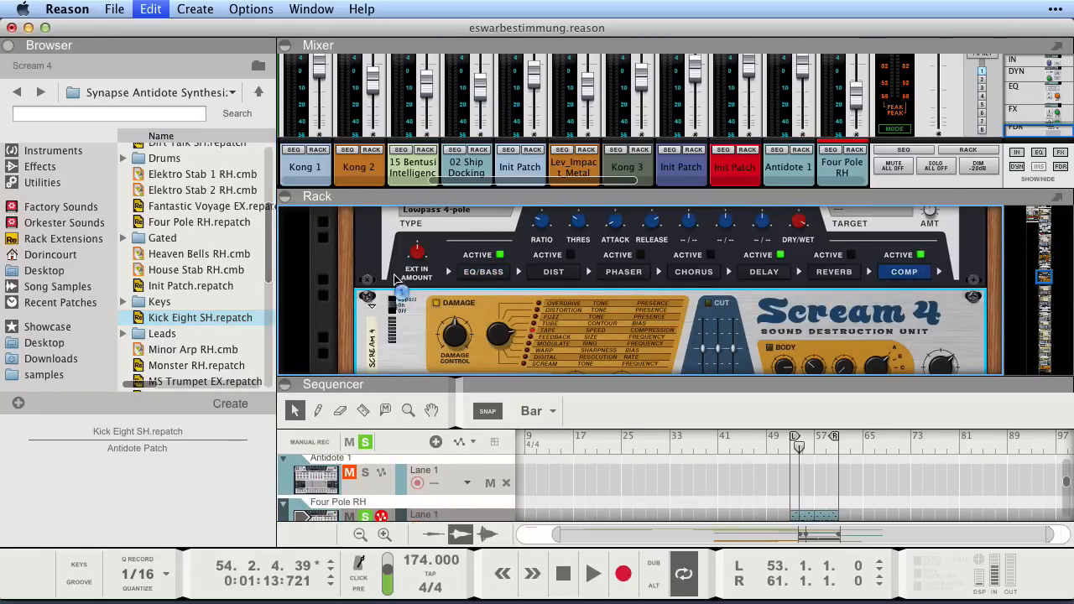
{"action": "key", "text": "super+z"}
Return the song position to bar 53 and view the Four Pole RH Antidote in a full-height rack before going back to the sequencer
{"action": "left_click_drag", "start_coordinate": [544, 391], "coordinate": [550, 76]}
{"action": "scroll", "coordinate": [645, 388], "scroll_direction": "up", "scroll_amount": 5}
{"action": "key", "text": "Return"}
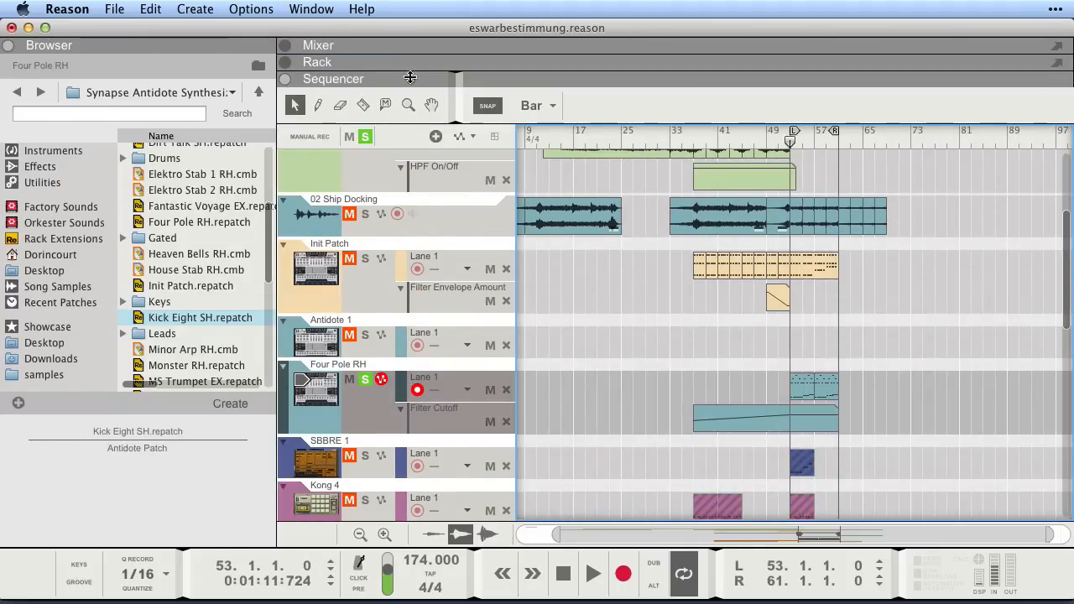
{"action": "left_click", "coordinate": [556, 79]}
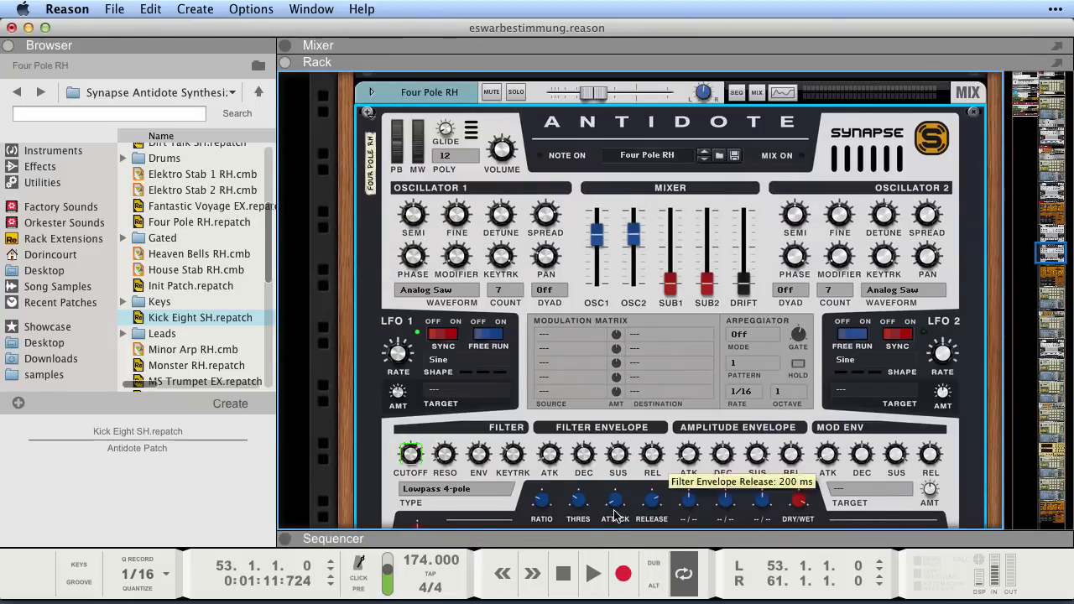
{"action": "left_click_drag", "start_coordinate": [527, 397], "coordinate": [446, 90]}
Play the arrangement from bar 53 and look over the synth and drum tracks in the sequencer before stopping playback
{"action": "scroll", "coordinate": [586, 320], "scroll_direction": "up", "scroll_amount": 5}
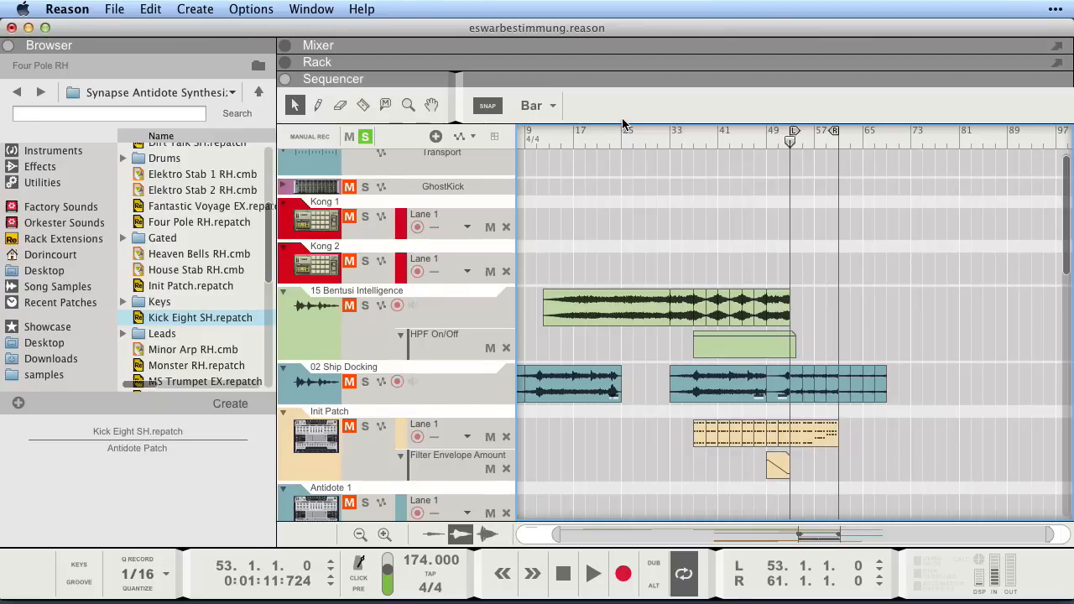
{"action": "key", "text": "space"}
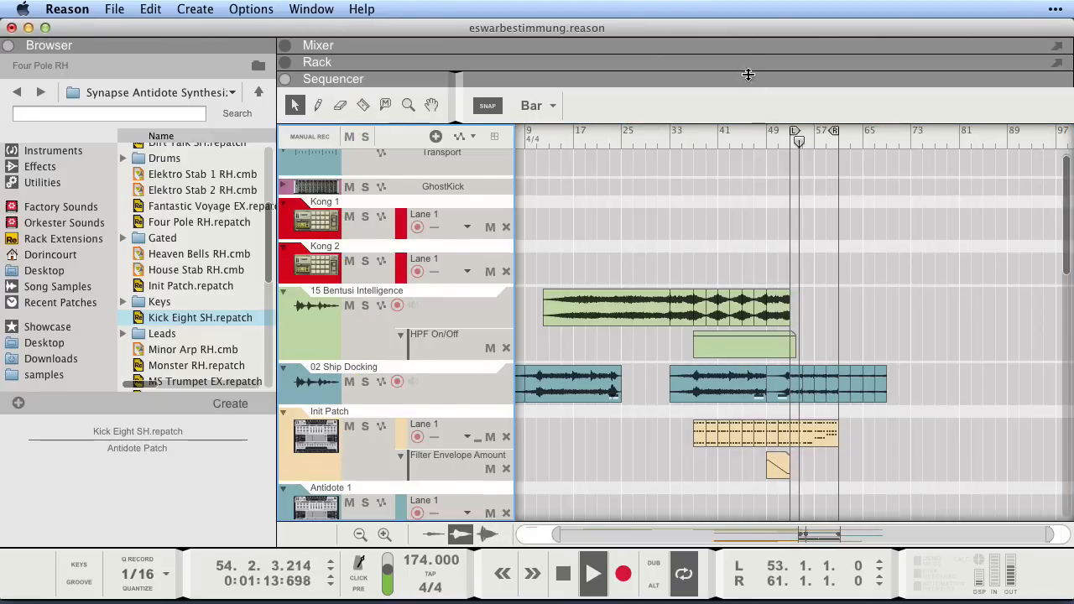
{"action": "scroll", "coordinate": [763, 234], "scroll_direction": "down", "scroll_amount": 5}
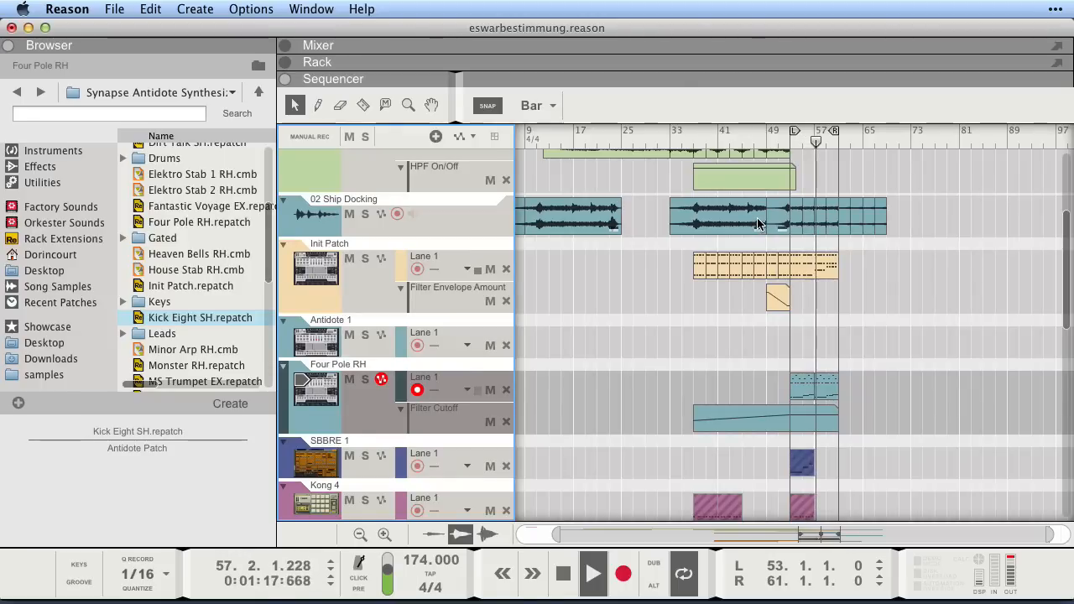
{"action": "key", "text": "space"}
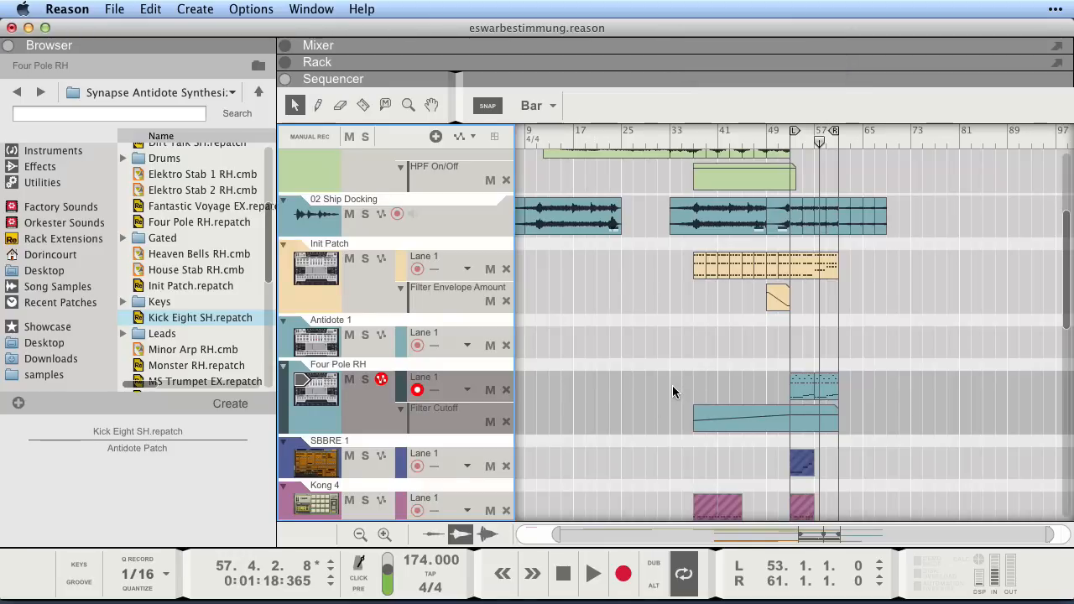
Move the loop's left locator to bar 49 and return the song position to that bar
{"action": "scroll", "coordinate": [668, 382], "scroll_direction": "down", "scroll_amount": 3}
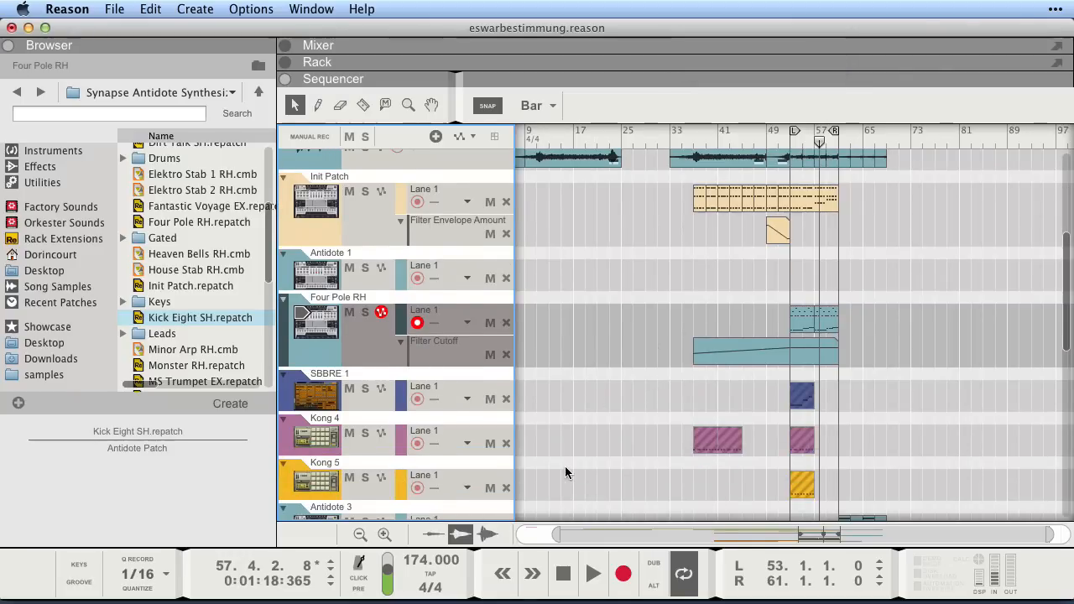
{"action": "left_click_drag", "start_coordinate": [580, 533], "coordinate": [520, 535]}
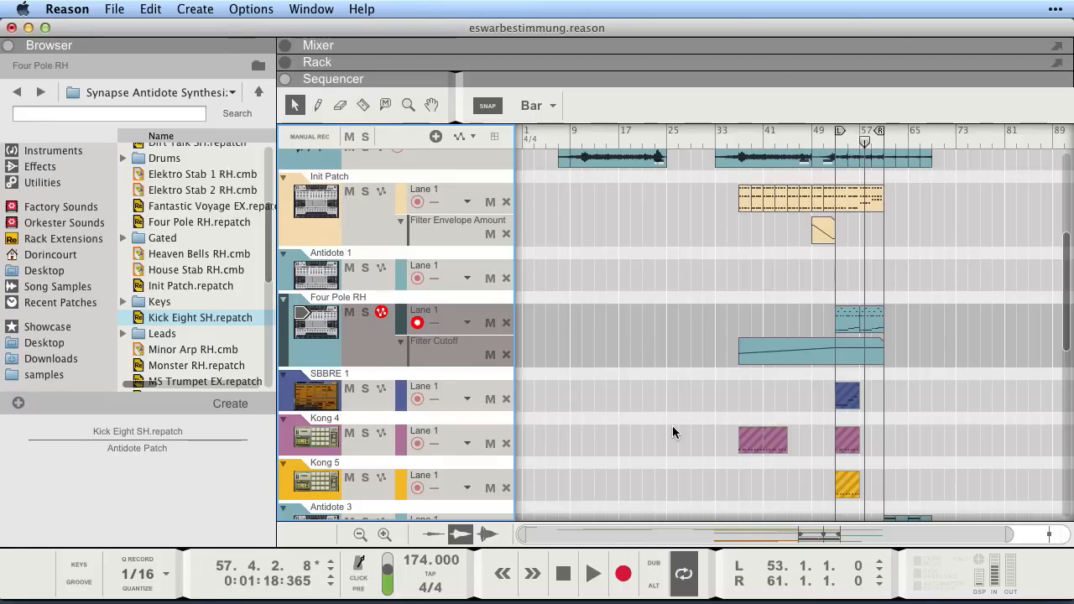
{"action": "scroll", "coordinate": [643, 416], "scroll_direction": "down", "scroll_amount": 1}
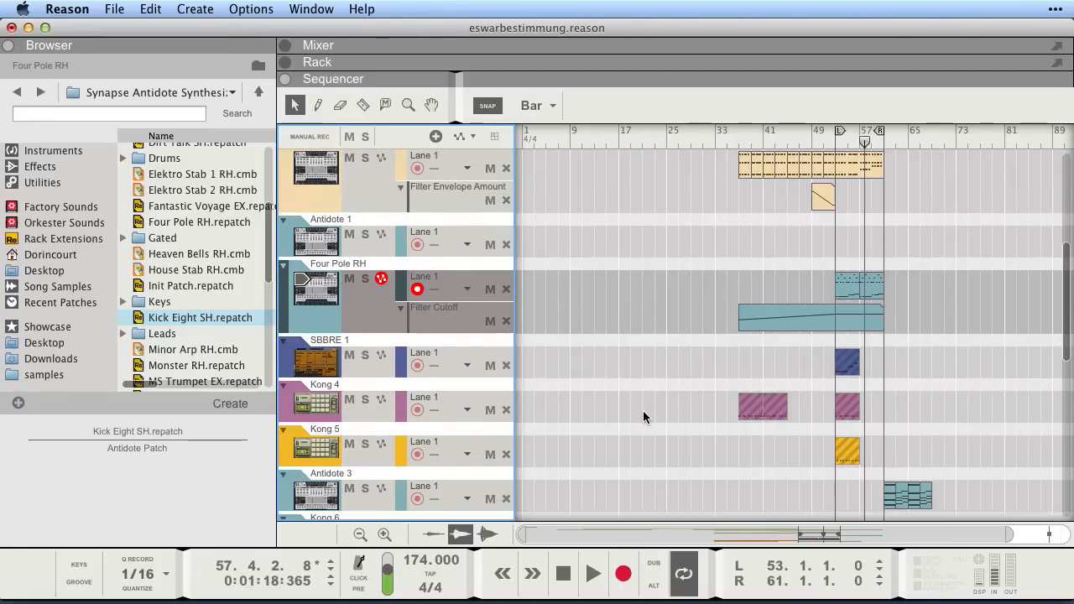
{"action": "mouse_move", "coordinate": [772, 567]}
{"action": "left_mouse_down"}
{"action": "mouse_move", "coordinate": [764, 590]}
{"action": "mouse_move", "coordinate": [766, 560]}
{"action": "mouse_move", "coordinate": [764, 577]}
{"action": "left_mouse_up"}
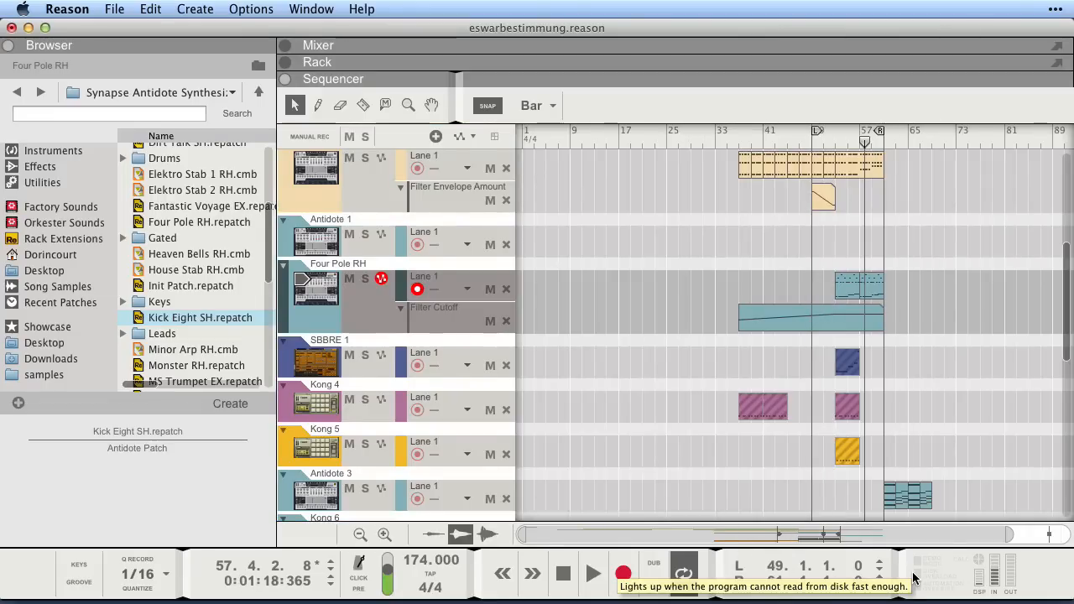
{"action": "scroll", "coordinate": [725, 437], "scroll_direction": "down", "scroll_amount": 4}
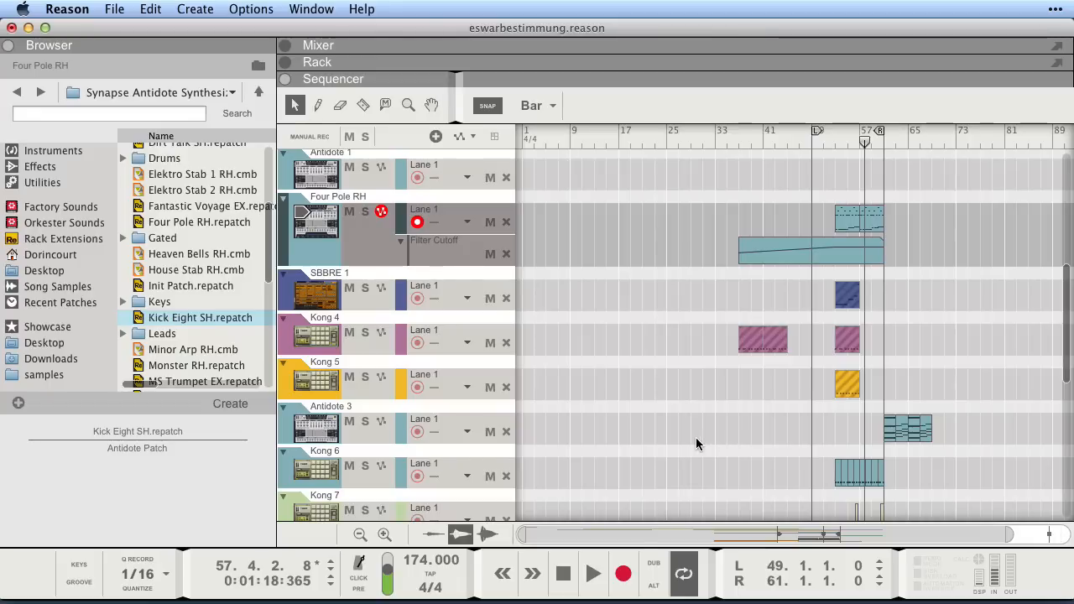
{"action": "left_click", "coordinate": [80, 582]}
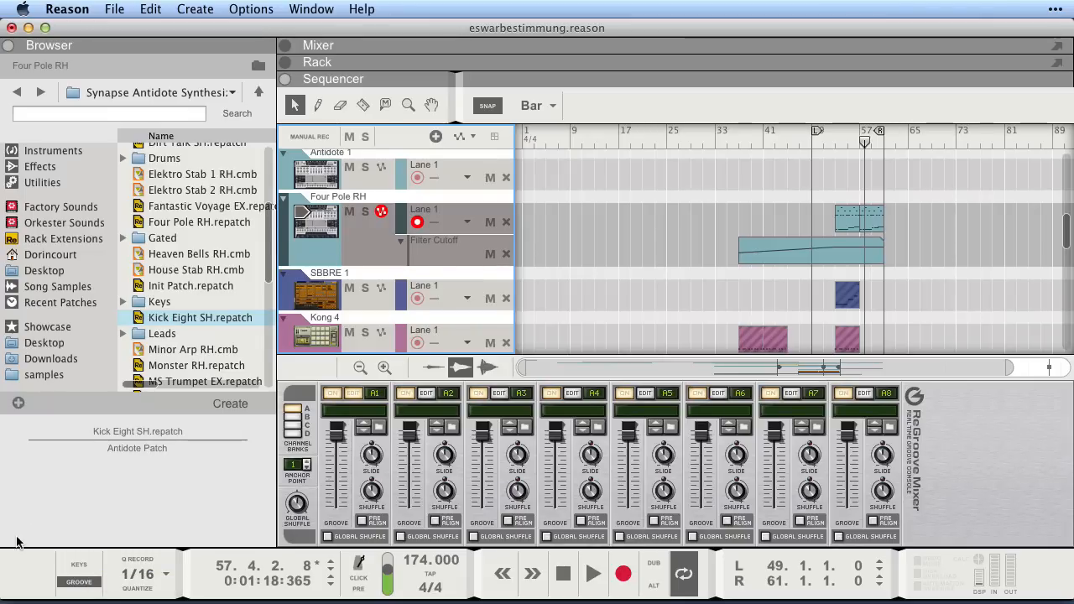
{"action": "left_click", "coordinate": [77, 582]}
{"action": "key", "text": "shift+Return"}
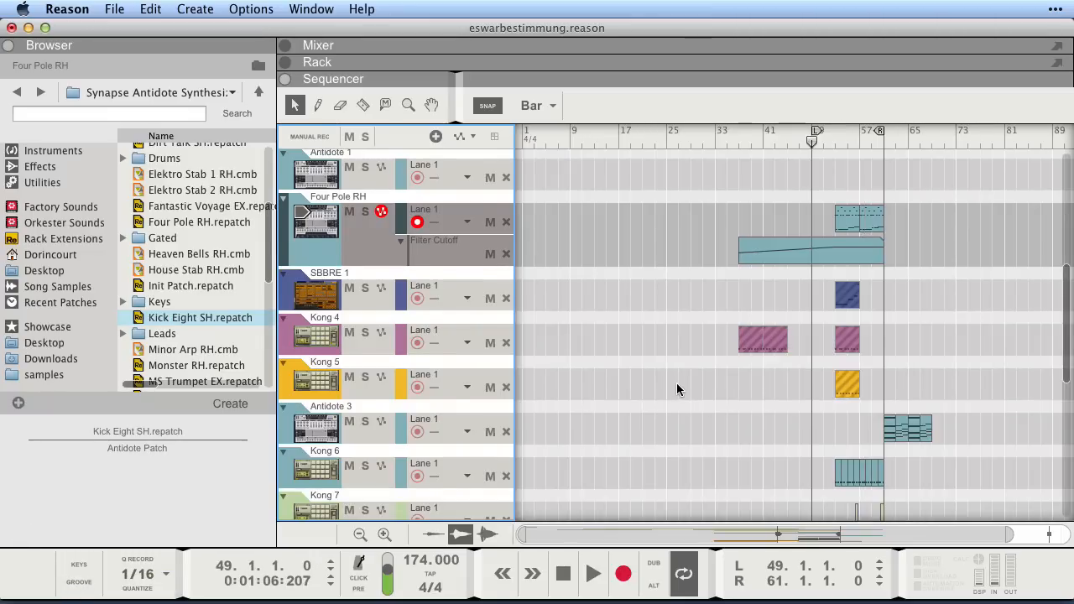
Show the mixer and rack and bring the empty space below SBBRE 2, the last rack device, into view
{"action": "scroll", "coordinate": [677, 383], "scroll_direction": "down", "scroll_amount": 5}
{"action": "scroll", "coordinate": [673, 368], "scroll_direction": "up", "scroll_amount": 10}
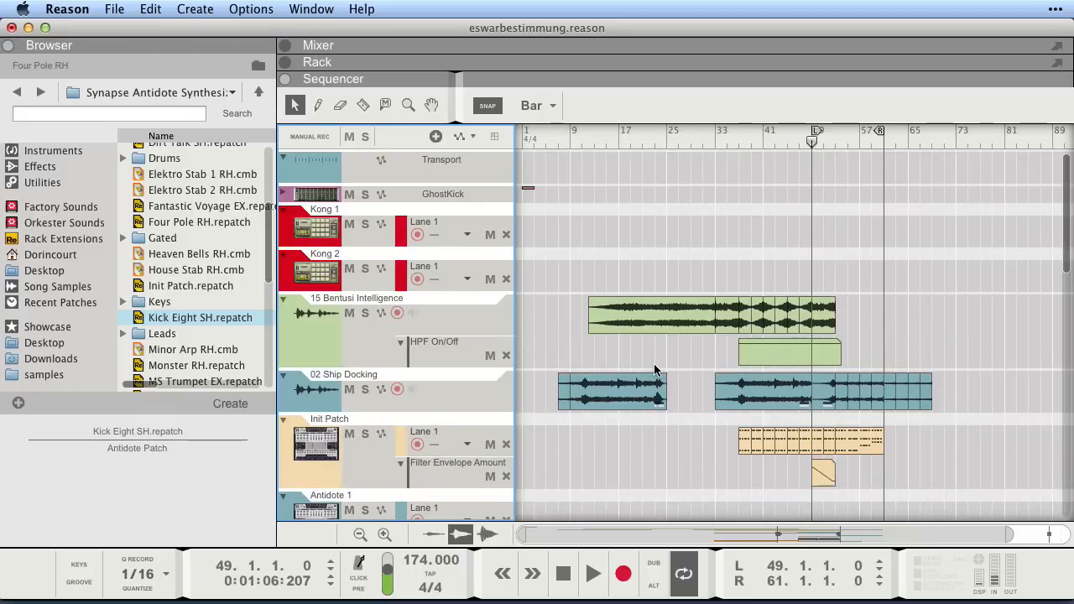
{"action": "key", "text": "F5"}
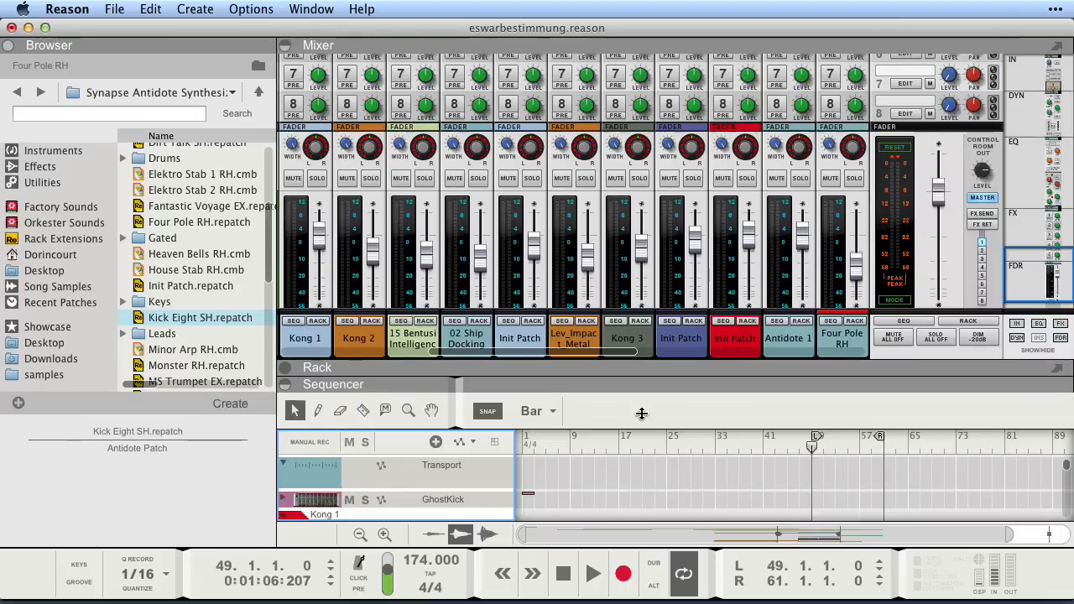
{"action": "key", "text": "F6"}
{"action": "scroll", "coordinate": [784, 347], "scroll_direction": "down", "scroll_amount": 10}
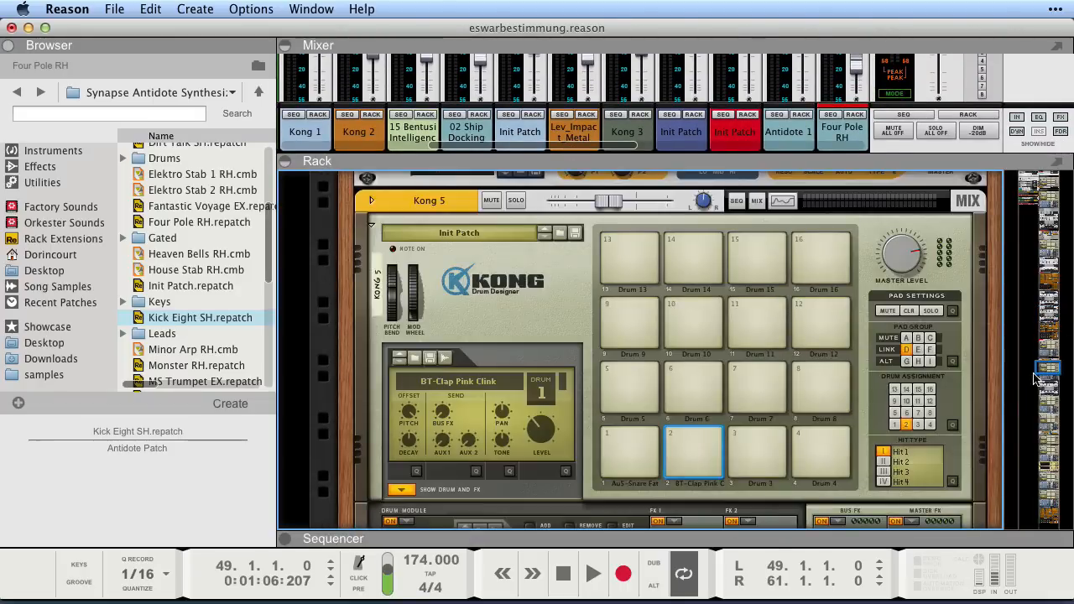
{"action": "left_click_drag", "start_coordinate": [1036, 375], "coordinate": [1050, 560]}
{"action": "right_click", "coordinate": [610, 354]}
{"action": "left_click", "coordinate": [391, 403]}
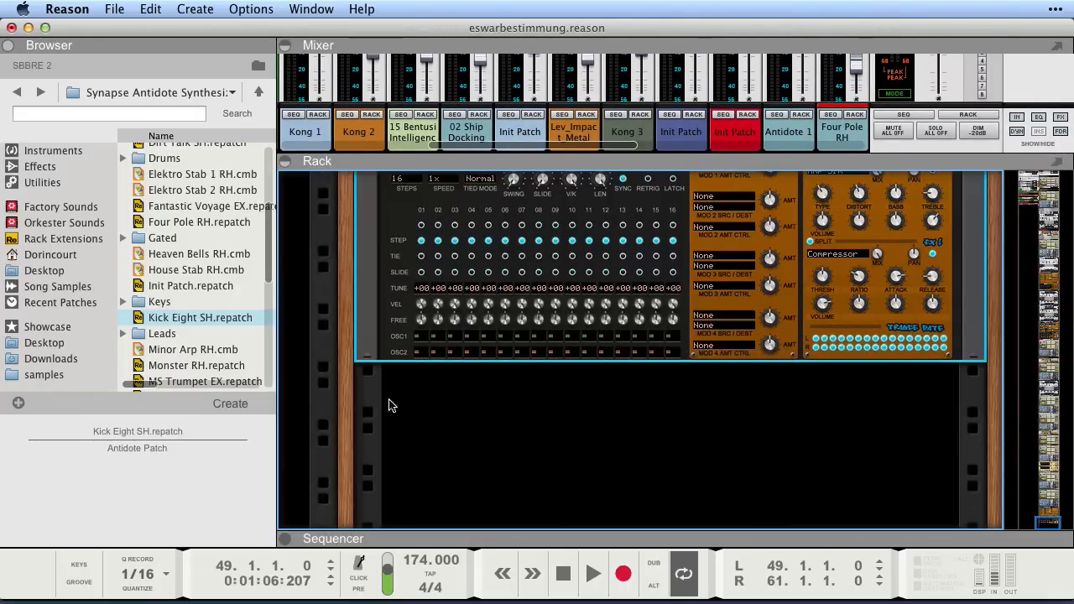
Open Dr Rex Instrument Loops in the Factory Sounds and expand Guitar Loops down to the El Guitar Fast 141 bpm folder
{"action": "left_click", "coordinate": [60, 207]}
{"action": "left_click", "coordinate": [178, 215]}
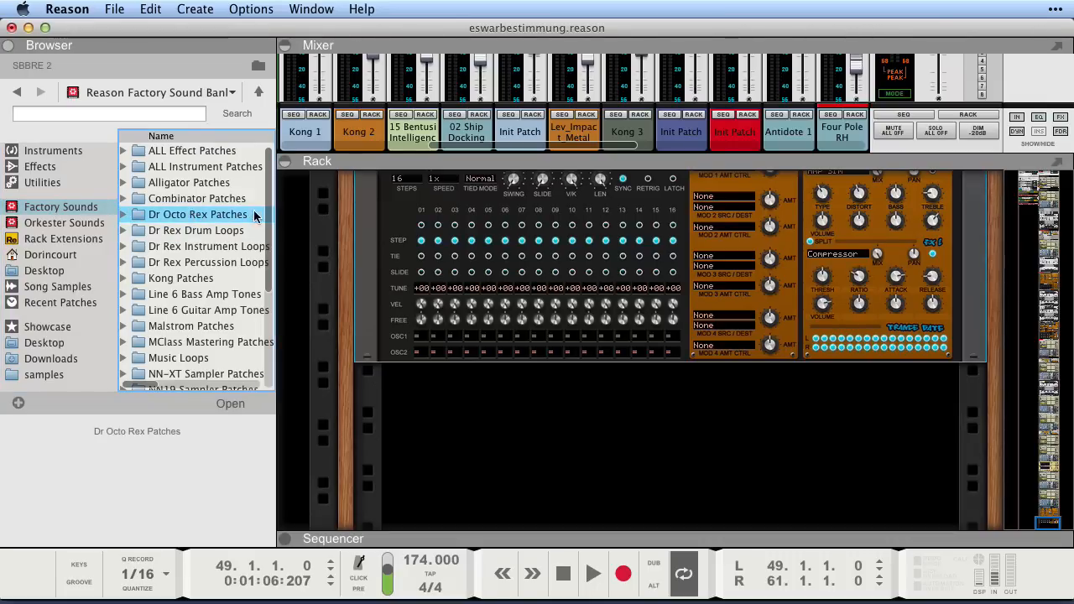
{"action": "double_click", "coordinate": [239, 246]}
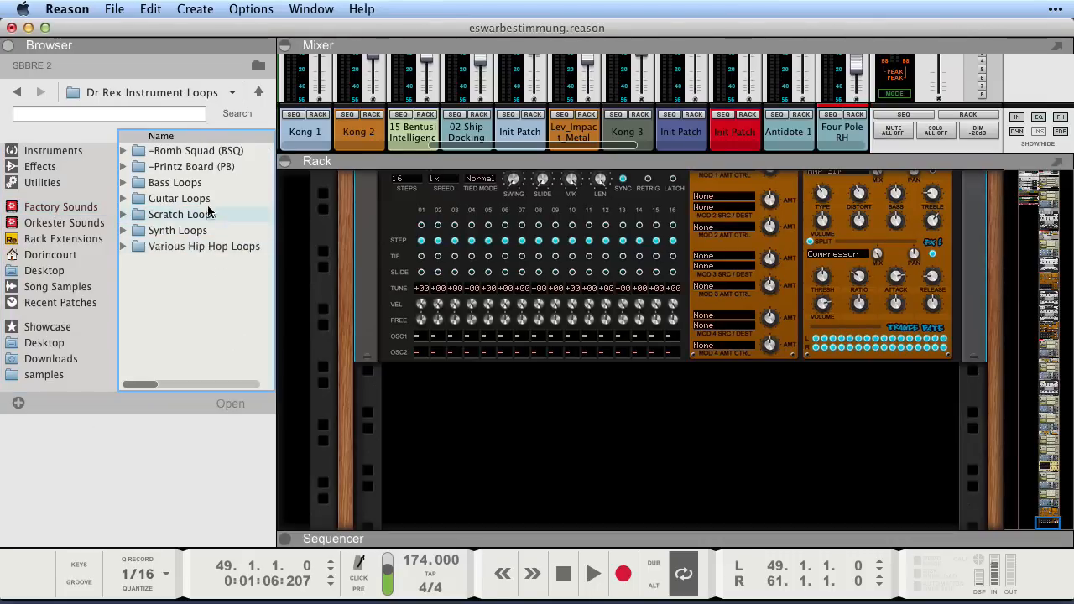
{"action": "left_click", "coordinate": [203, 199]}
{"action": "key", "text": "Right"}
{"action": "scroll", "coordinate": [243, 212], "scroll_direction": "down", "scroll_amount": 4}
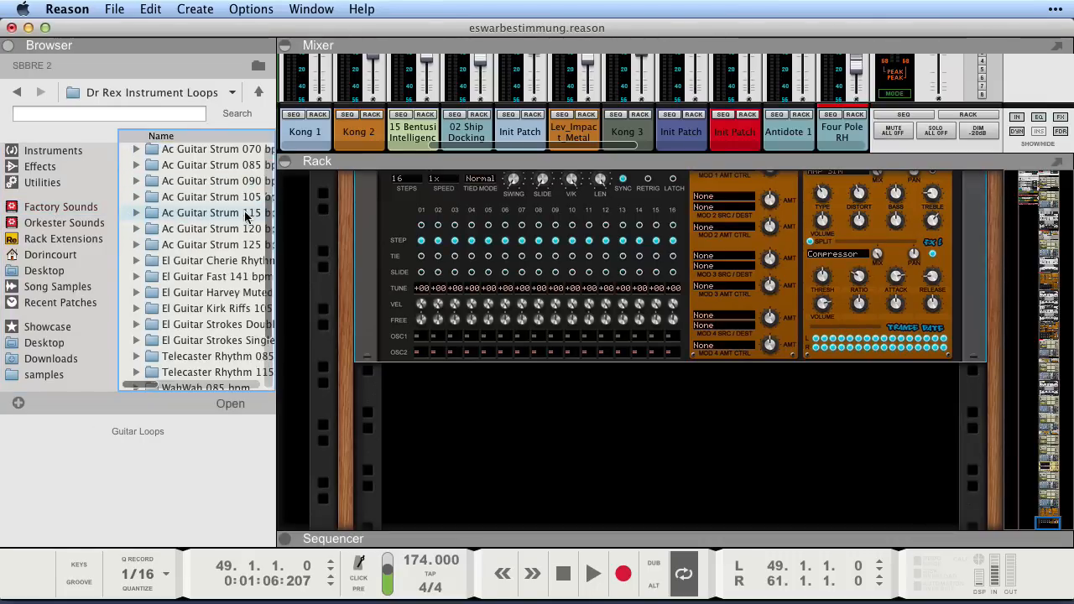
{"action": "left_click", "coordinate": [199, 243]}
{"action": "scroll", "coordinate": [231, 211], "scroll_direction": "down", "scroll_amount": 2}
{"action": "left_click", "coordinate": [225, 245]}
{"action": "key", "text": "Right"}
Audition the ElGt_Punk8th_E_open_141 loop and its neighbouring loops
{"action": "left_click", "coordinate": [207, 275]}
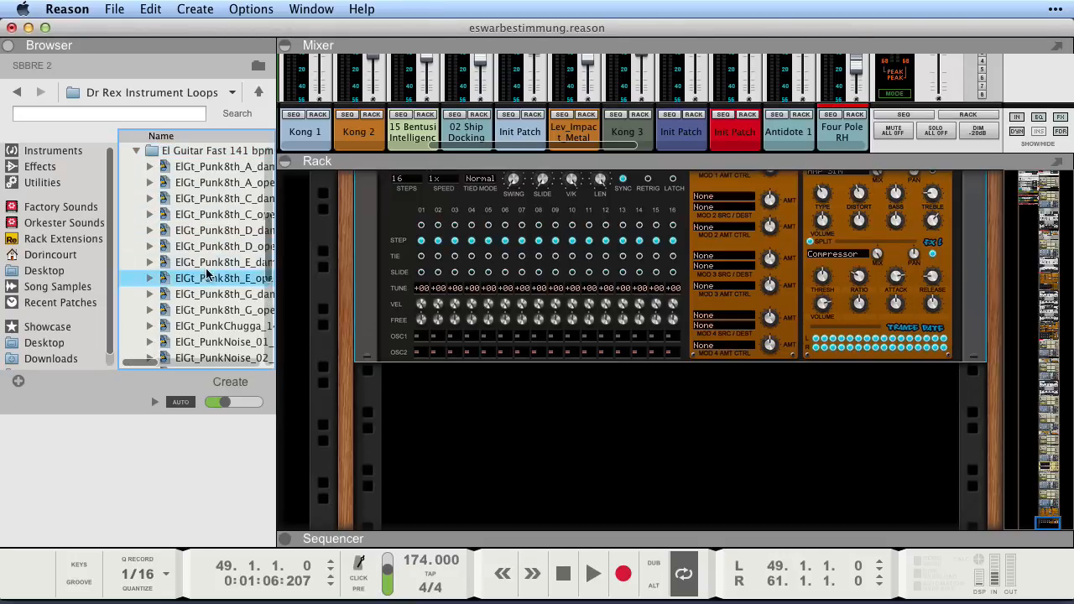
{"action": "key", "text": "Up"}
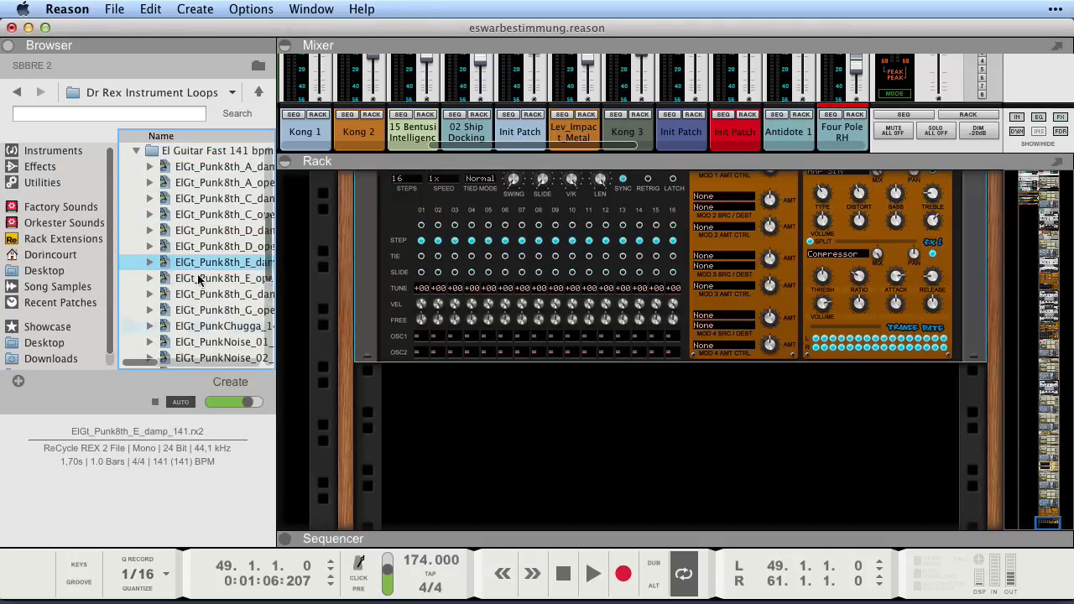
{"action": "key", "text": "Up"}
{"action": "key", "text": "Down"}
{"action": "key", "text": "Down"}
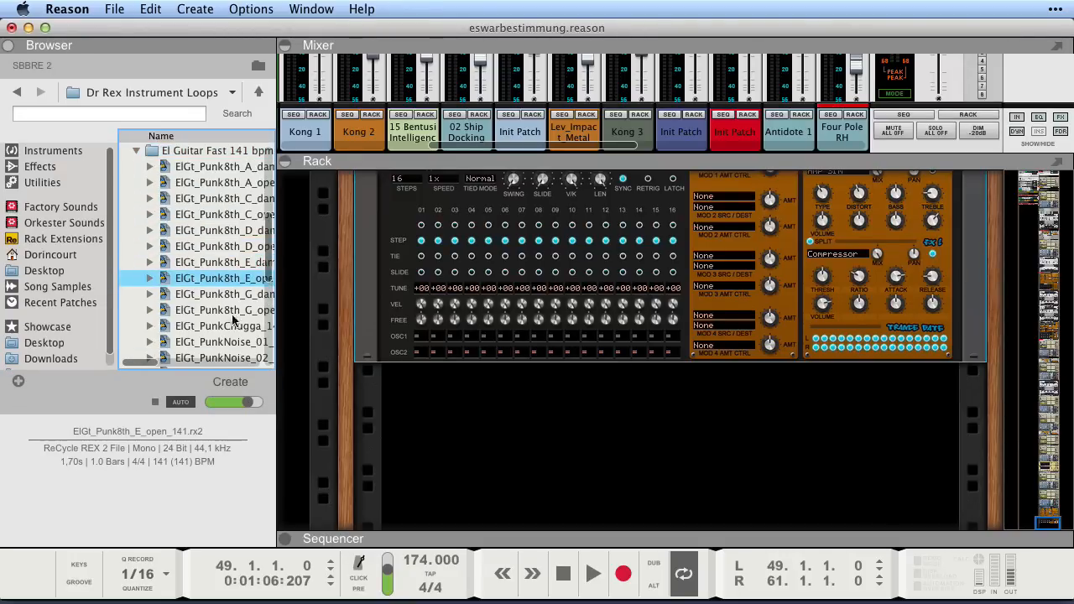
Create a Dr OctoRex below SBBRE 2 from ElGt_Punk8th_E_open_141 and load ElGt_Punk8th_E_damp_141 into its slot 2
{"action": "left_click_drag", "start_coordinate": [232, 319], "coordinate": [537, 463]}
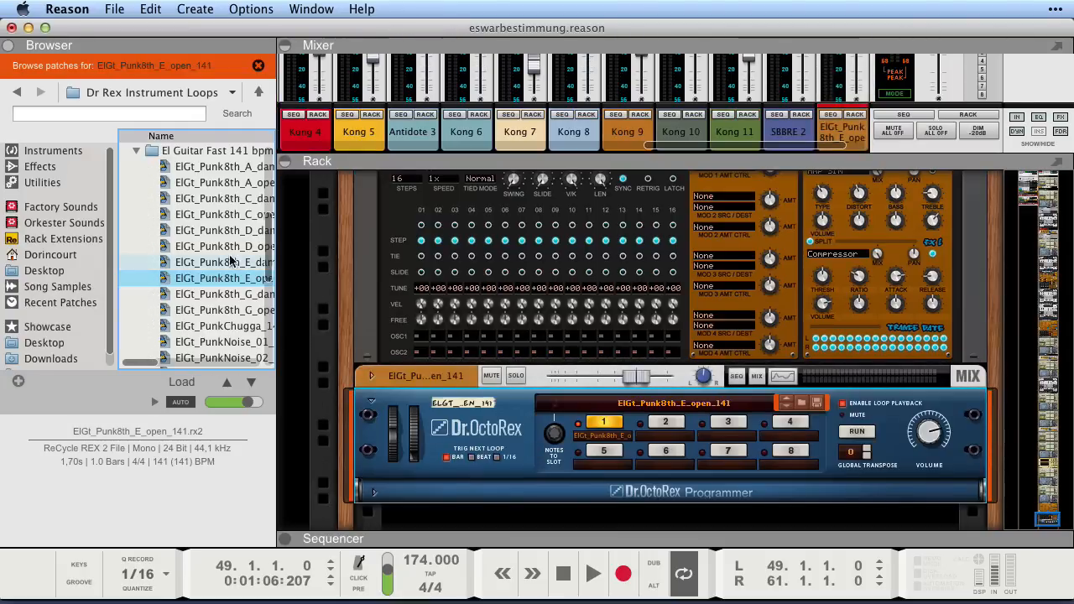
{"action": "left_click_drag", "start_coordinate": [232, 262], "coordinate": [753, 432]}
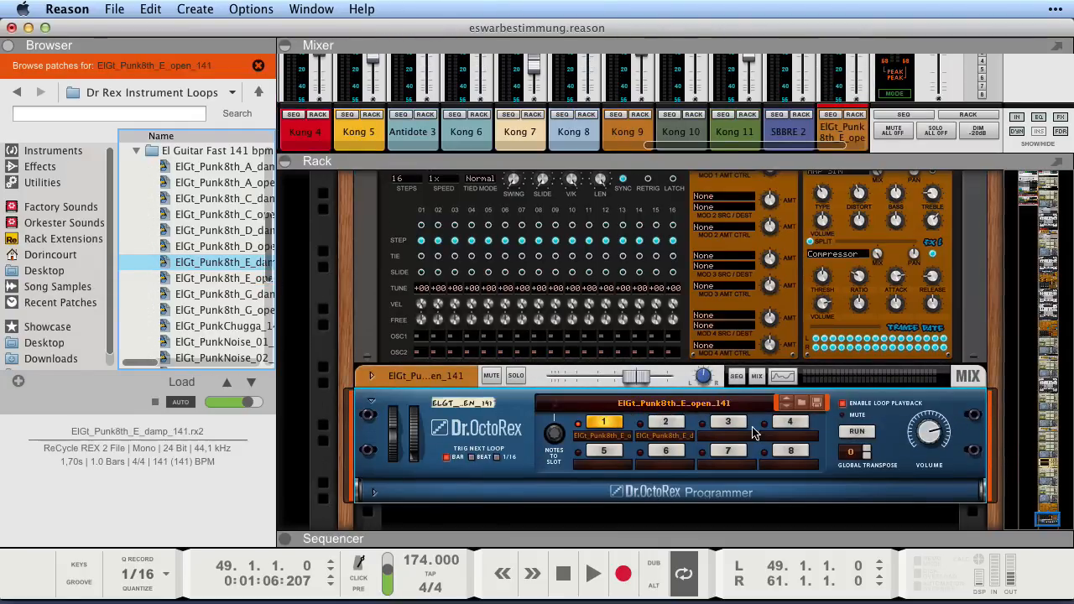
{"action": "scroll", "coordinate": [753, 432], "scroll_direction": "down", "scroll_amount": 1}
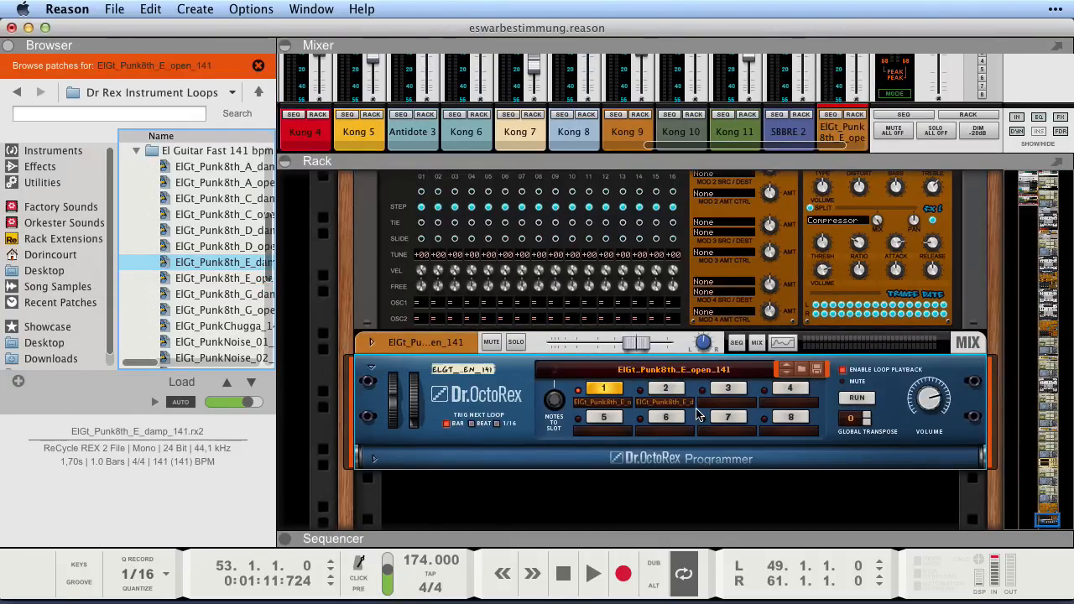
Try to load the ElGt_Punk8th_D_open_141 and ElGt_Punk8th_D_damp_141 loops into further Dr OctoRex slots
{"action": "left_click", "coordinate": [198, 246]}
{"action": "key", "text": "shift+Return"}
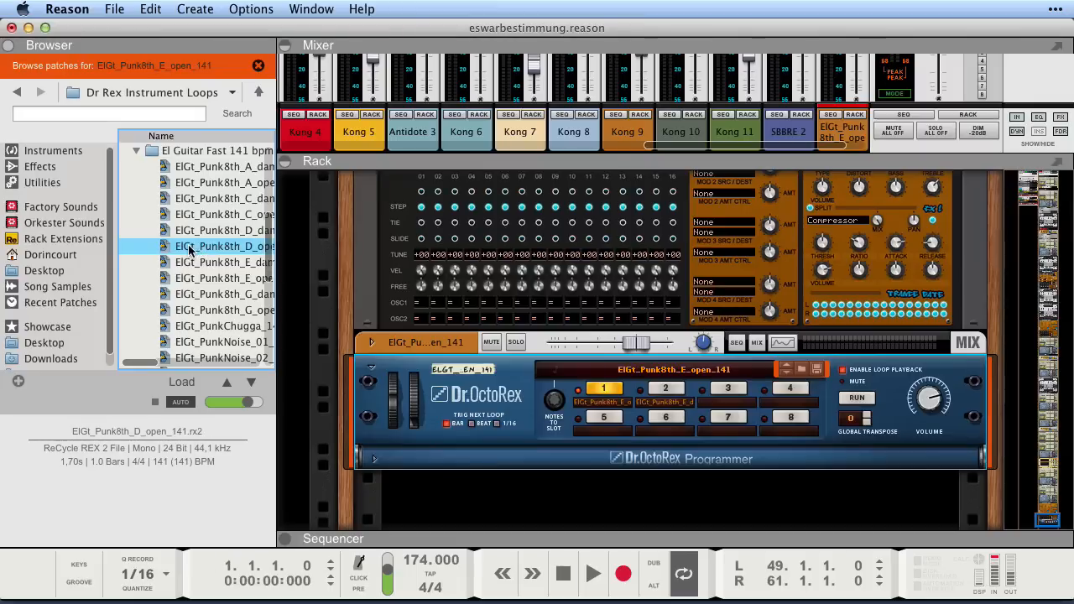
{"action": "left_click_drag", "start_coordinate": [200, 252], "coordinate": [674, 428]}
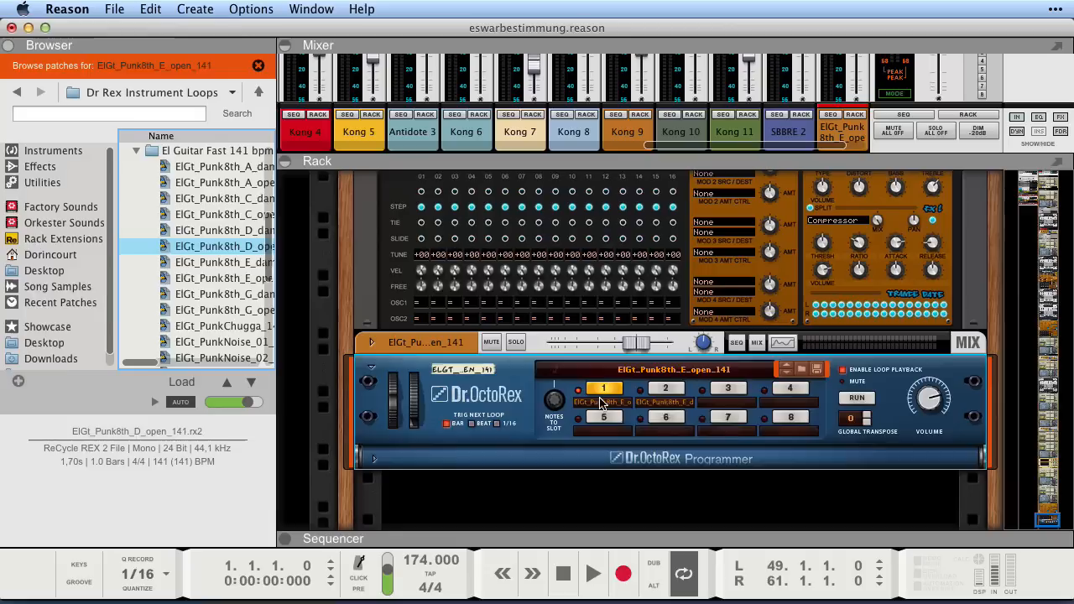
{"action": "scroll", "coordinate": [201, 260], "scroll_direction": "down", "scroll_amount": 2}
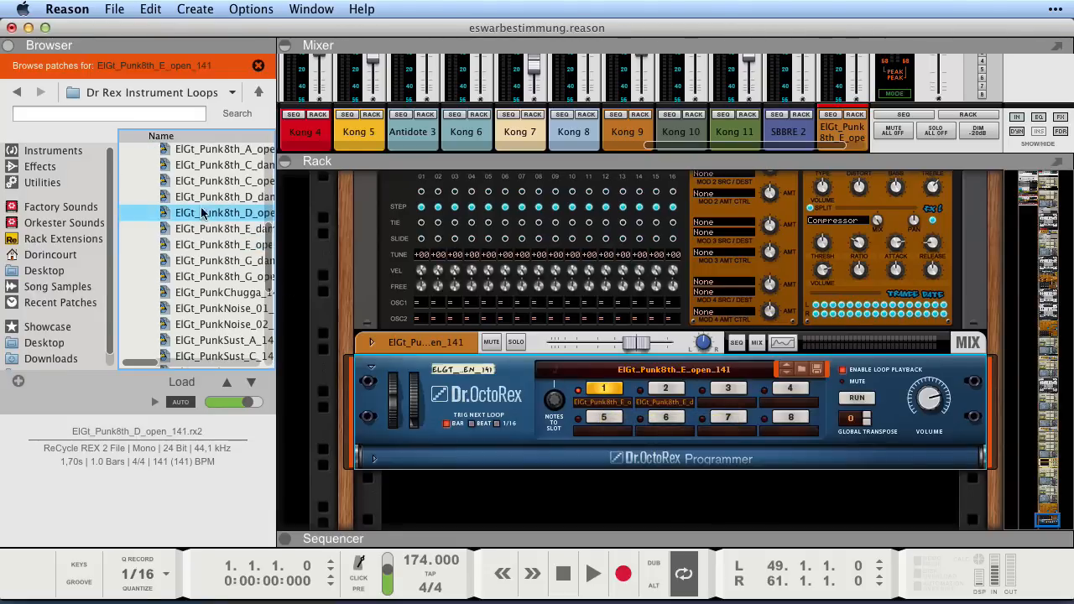
{"action": "left_click_drag", "start_coordinate": [202, 202], "coordinate": [791, 397]}
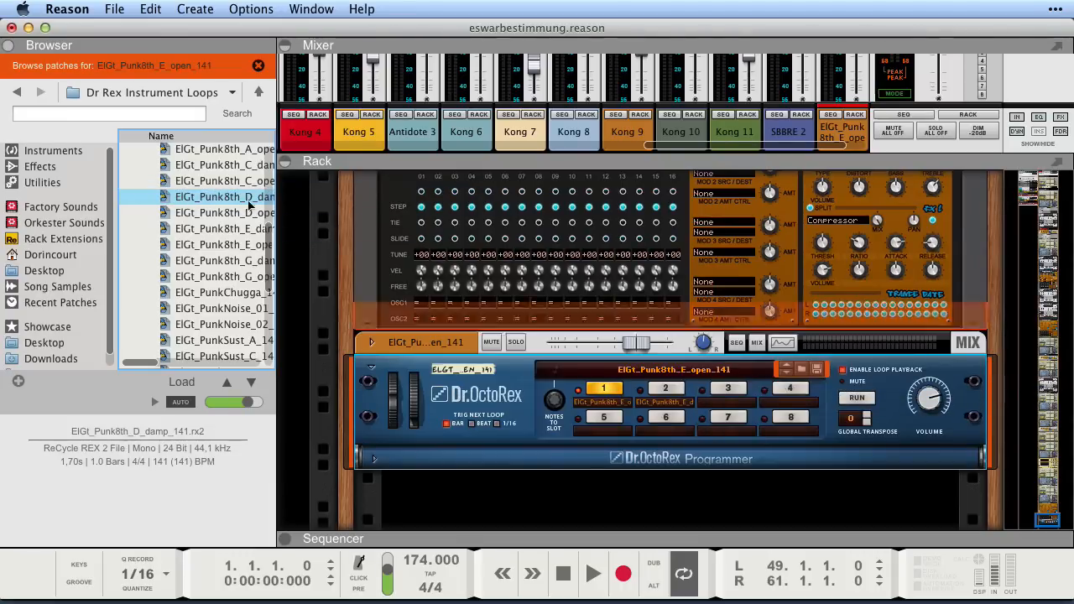
Unfold the Dr OctoRex Programmer and preview the open E guitar loop in slot 1
{"action": "scroll", "coordinate": [470, 411], "scroll_direction": "down", "scroll_amount": 1}
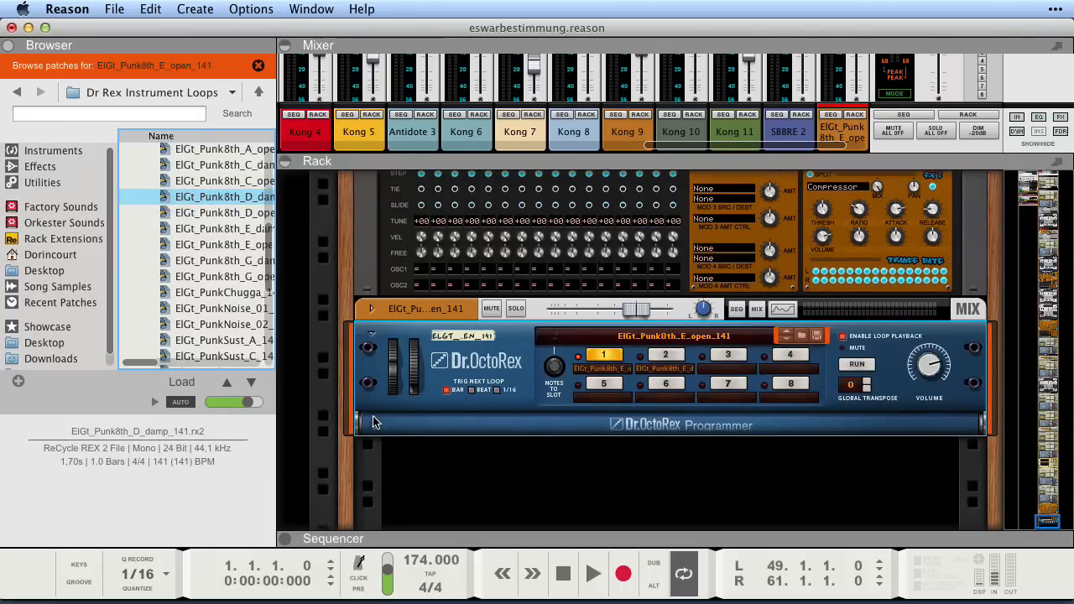
{"action": "left_click", "coordinate": [373, 425]}
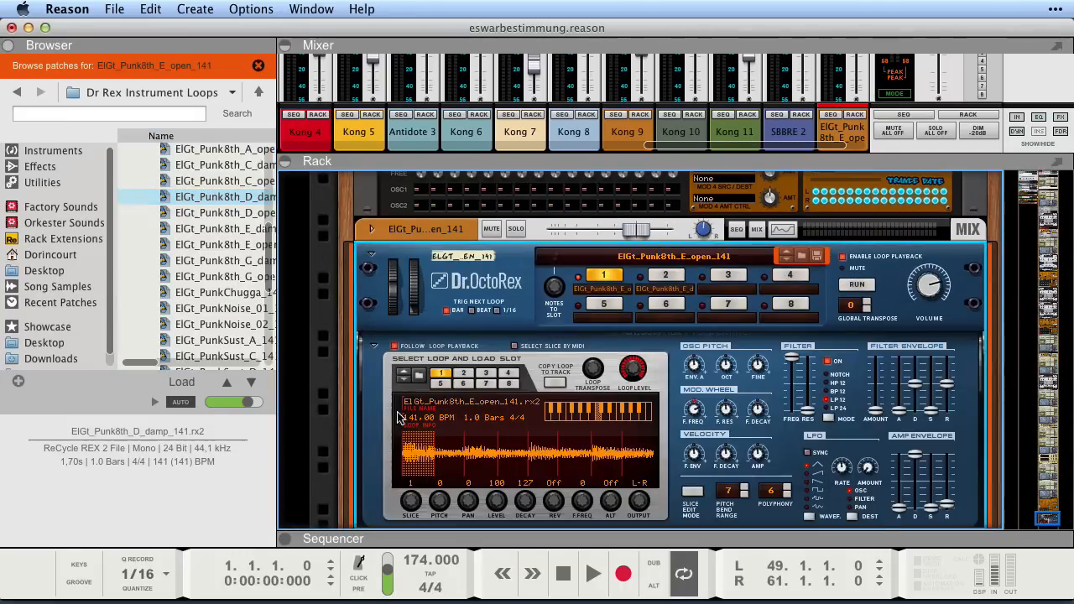
{"action": "left_click", "coordinate": [857, 285]}
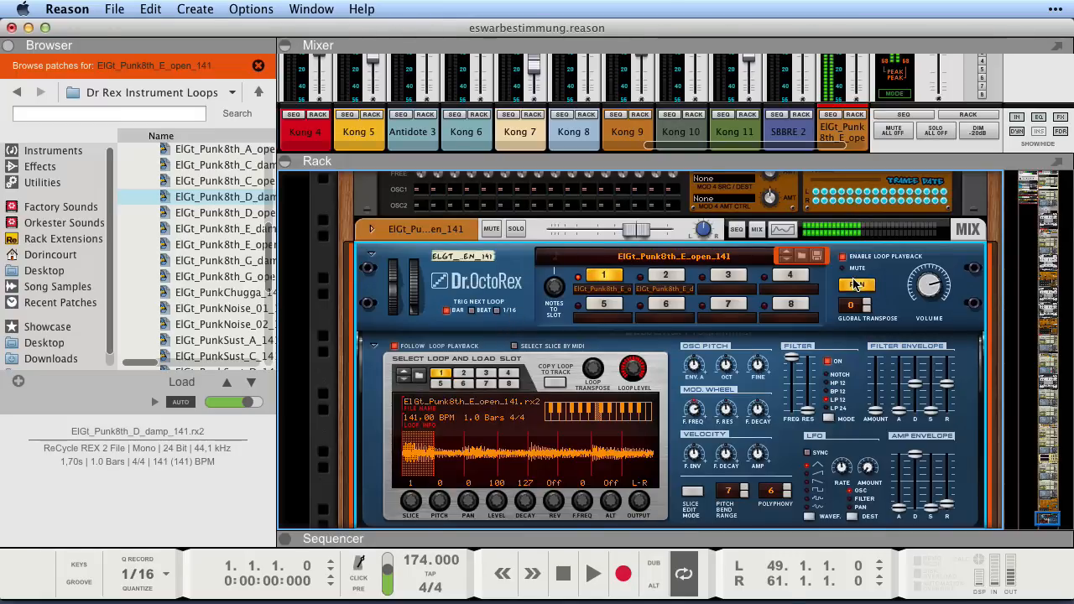
{"action": "scroll", "coordinate": [731, 256], "scroll_direction": "down", "scroll_amount": 1}
{"action": "key", "text": "space"}
Set the song tempo to 140 BPM, run the Dr OctoRex loop and switch its playback to slot 2
{"action": "left_click", "coordinate": [413, 561]}
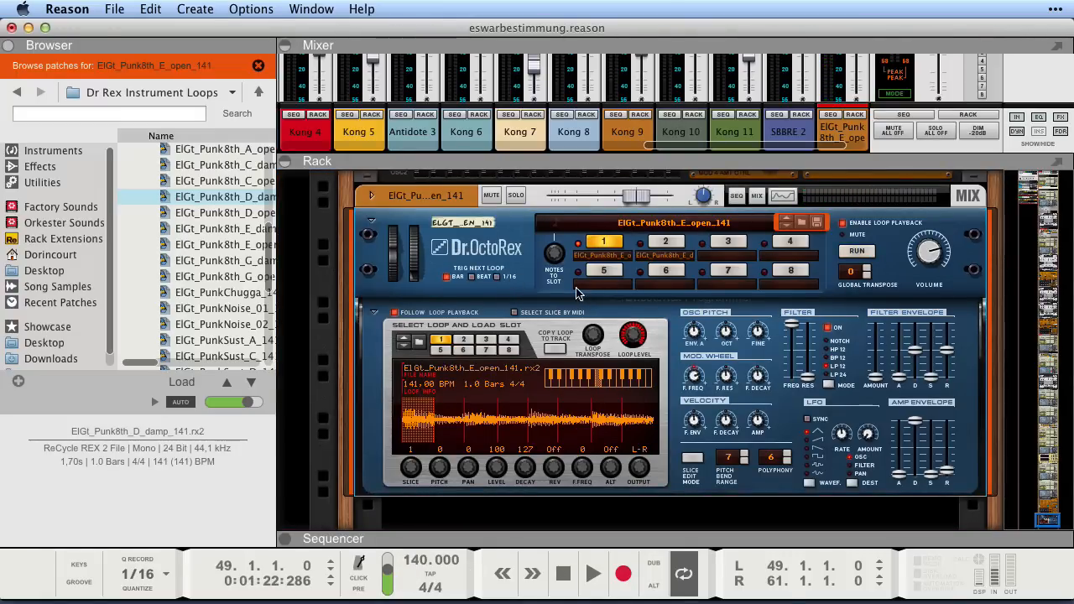
{"action": "scroll", "coordinate": [730, 336], "scroll_direction": "down", "scroll_amount": 1}
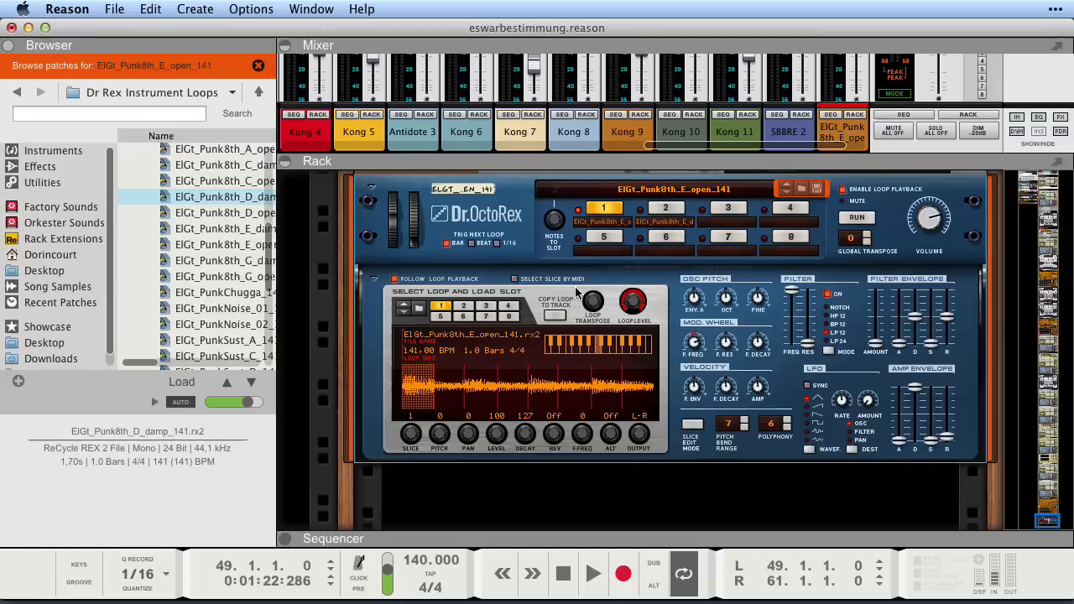
{"action": "left_click", "coordinate": [857, 218]}
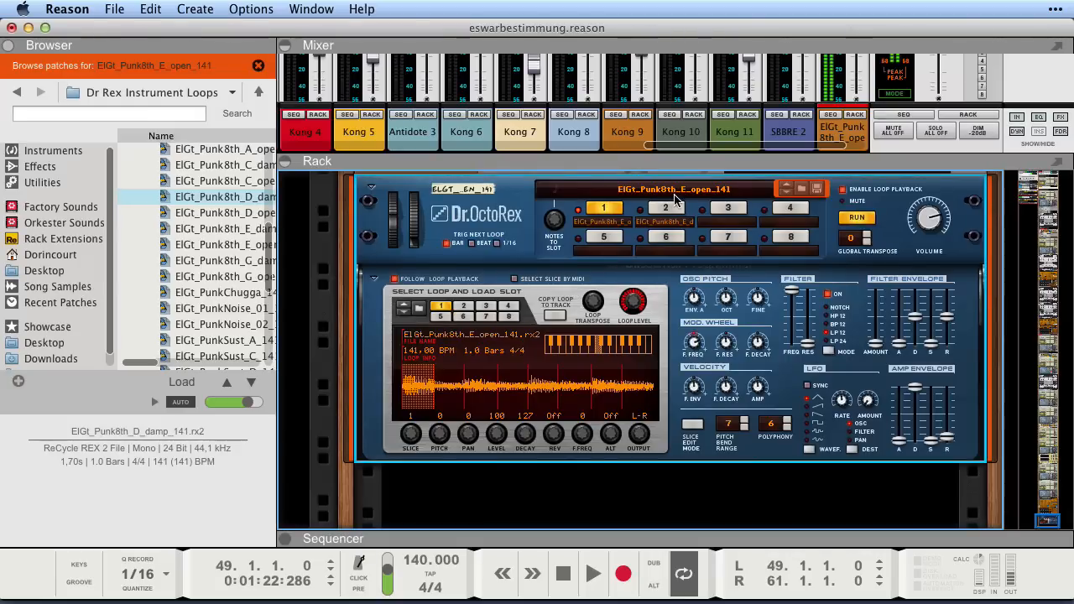
{"action": "left_click", "coordinate": [662, 212]}
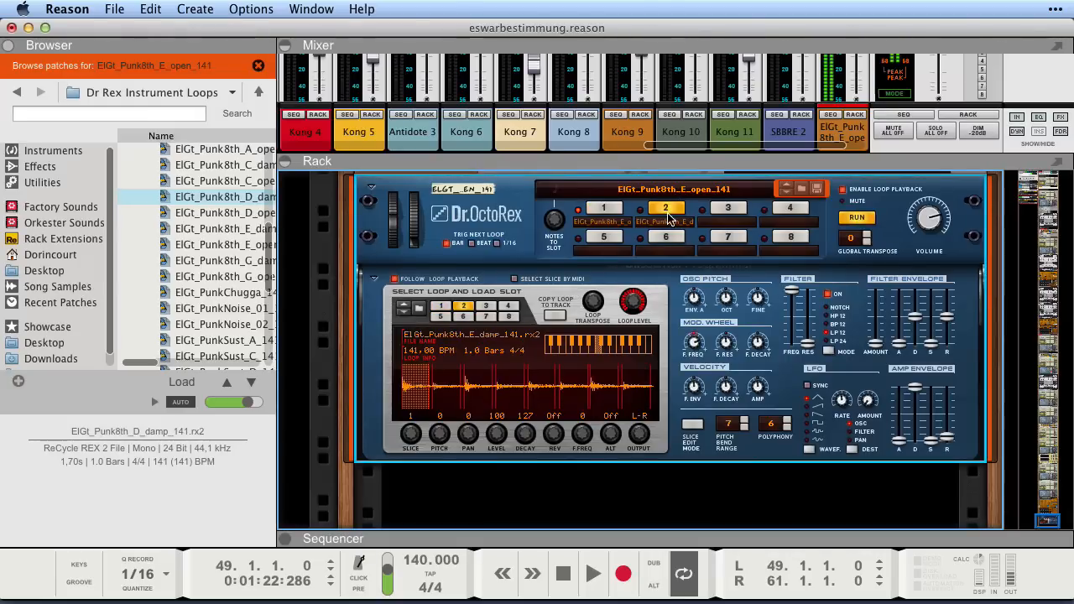
Switch the Dr OctoRex back to the open E guitar loop in slot 1 and look through the effects offered for the device
{"action": "left_click", "coordinate": [606, 208]}
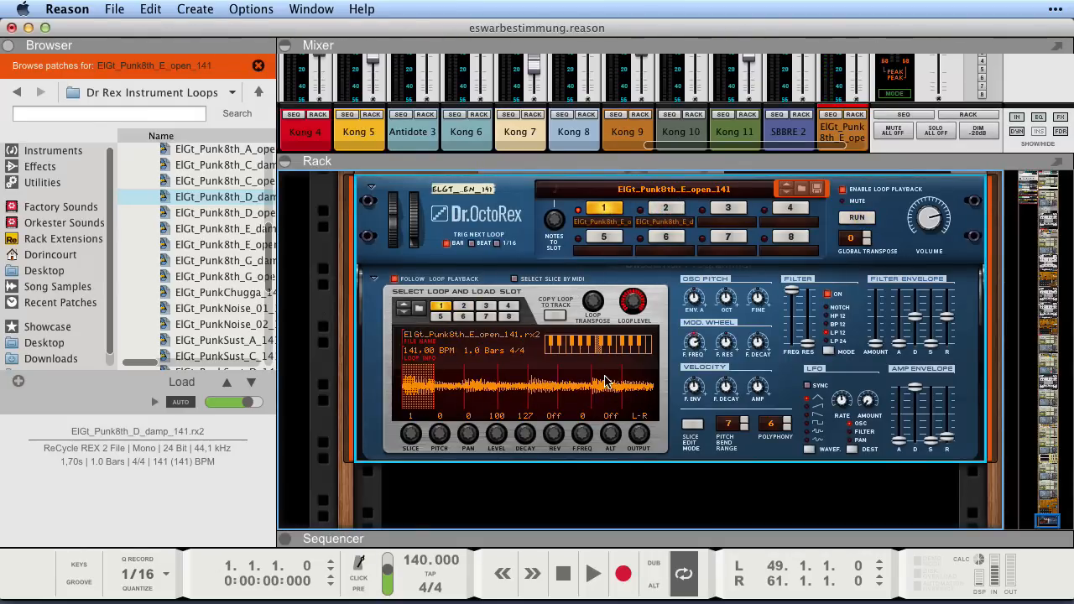
{"action": "scroll", "coordinate": [564, 387], "scroll_direction": "down", "scroll_amount": 2}
{"action": "right_click", "coordinate": [398, 369]}
{"action": "left_click", "coordinate": [378, 355]}
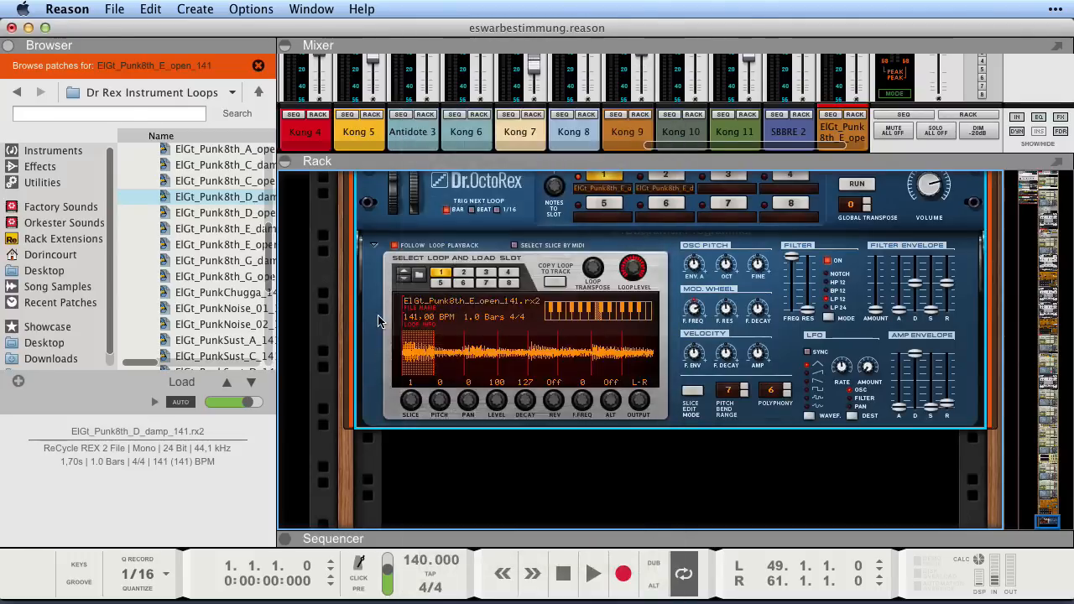
{"action": "right_click", "coordinate": [379, 320]}
{"action": "mouse_move", "coordinate": [438, 221]}
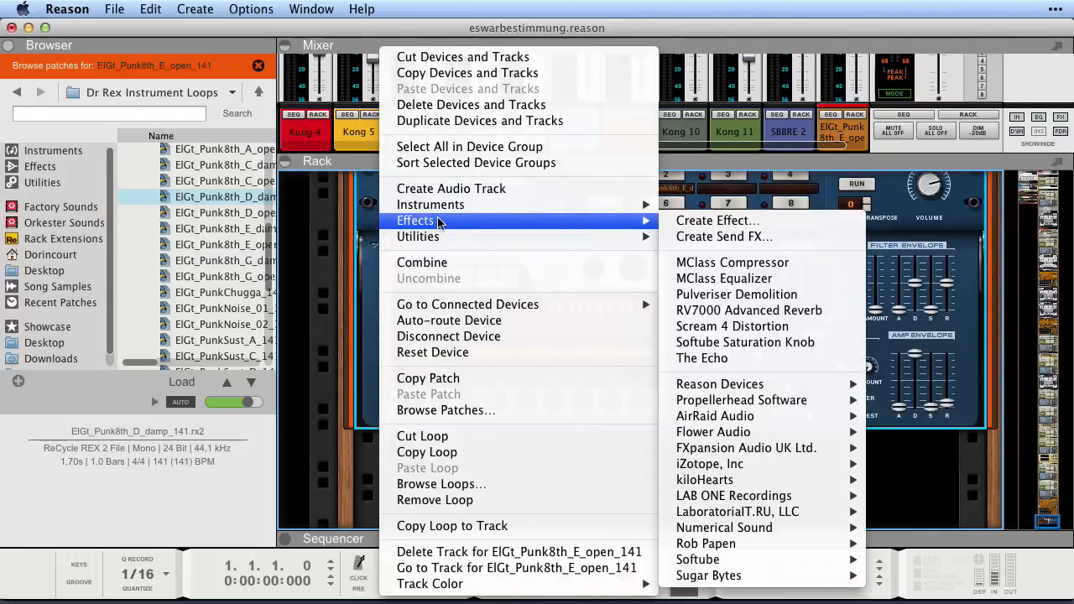
{"action": "left_click", "coordinate": [130, 158]}
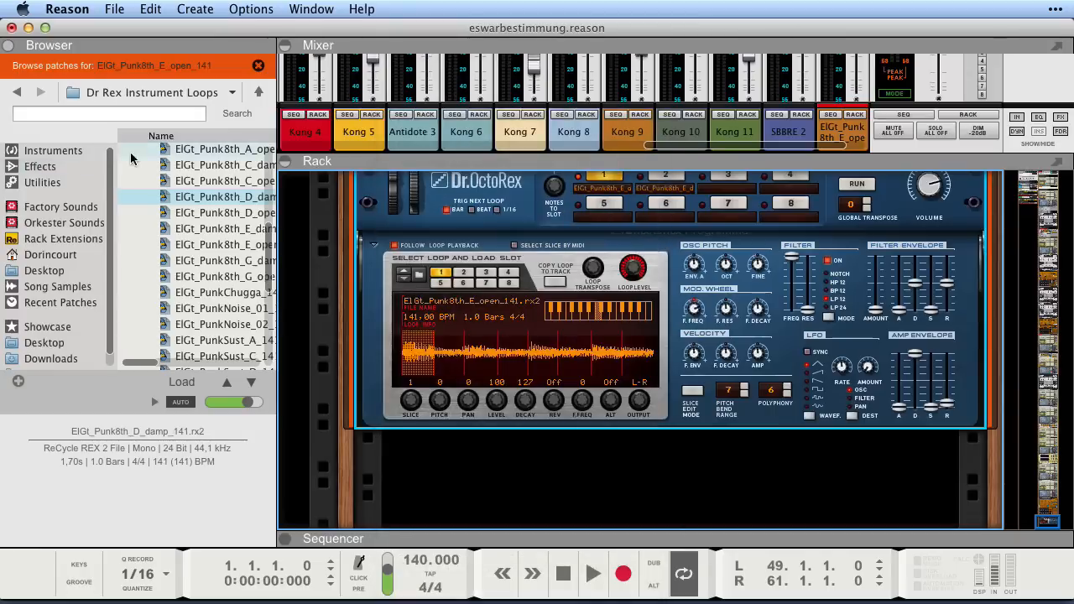
Search the effects for "amp" and widen the browser to look over the amplifier devices
{"action": "left_click", "coordinate": [39, 166]}
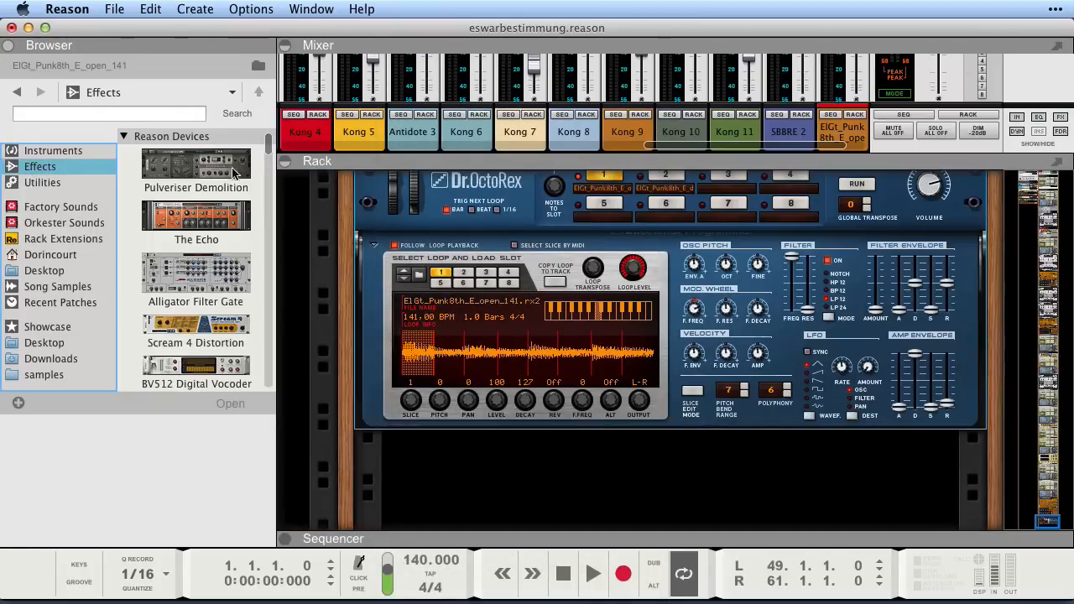
{"action": "scroll", "coordinate": [233, 173], "scroll_direction": "down", "scroll_amount": 15}
{"action": "left_click_drag", "start_coordinate": [271, 246], "coordinate": [270, 173]}
{"action": "left_click", "coordinate": [170, 115]}
{"action": "type", "text": "a"}
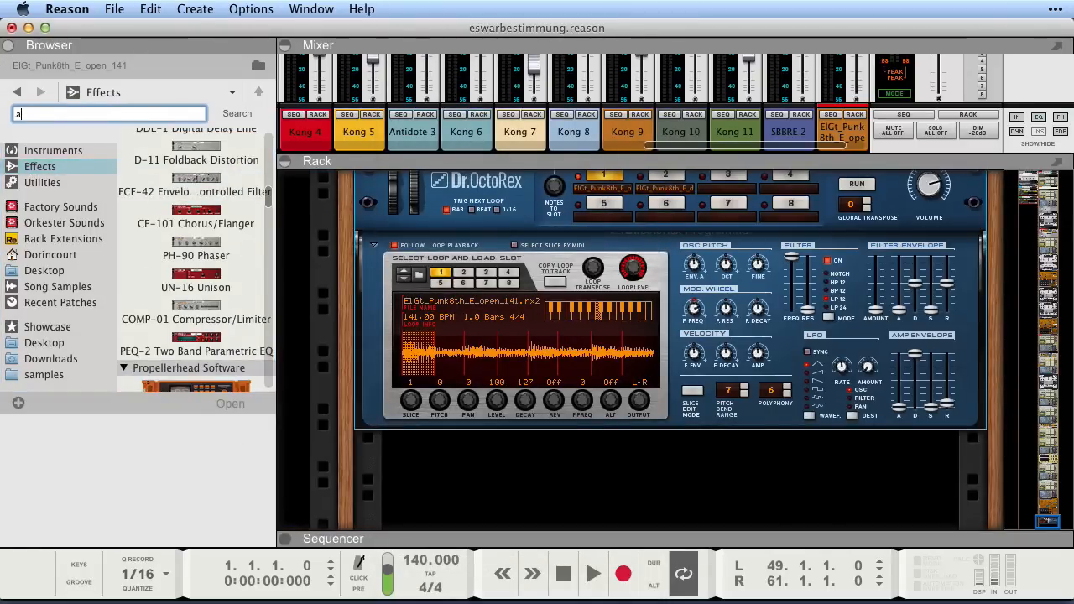
{"action": "type", "text": "mp"}
{"action": "key", "text": "Return"}
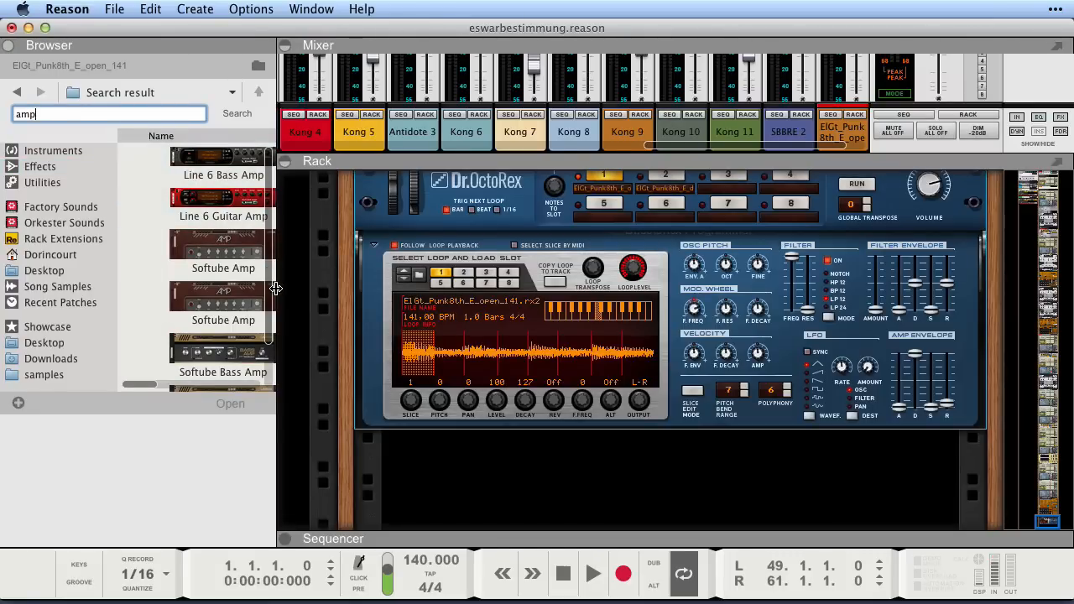
{"action": "left_click_drag", "start_coordinate": [278, 291], "coordinate": [321, 291]}
{"action": "scroll", "coordinate": [294, 252], "scroll_direction": "down", "scroll_amount": 1}
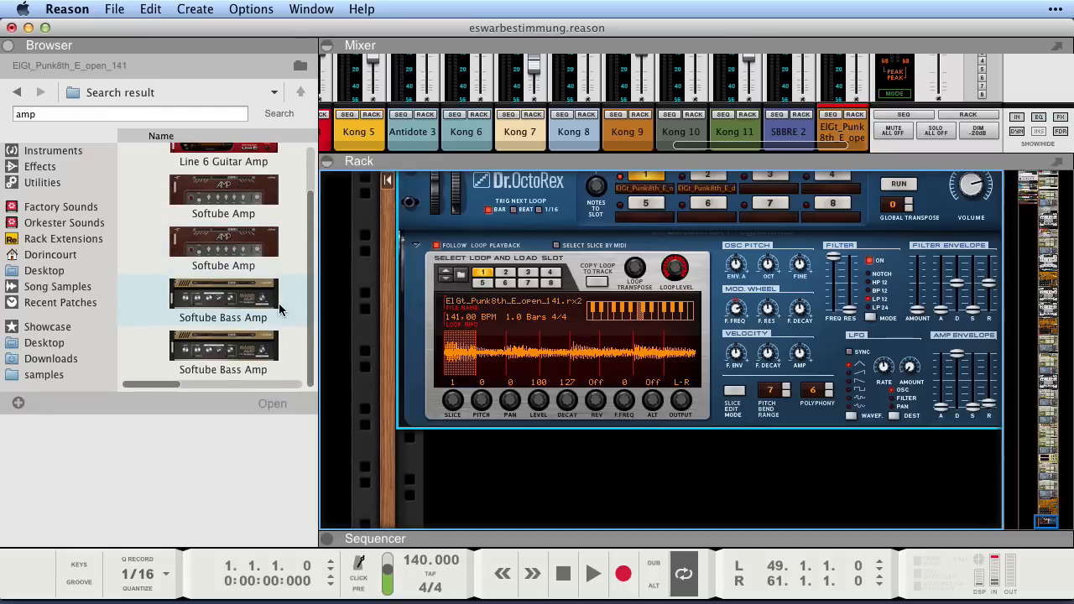
{"action": "scroll", "coordinate": [281, 298], "scroll_direction": "down", "scroll_amount": 2}
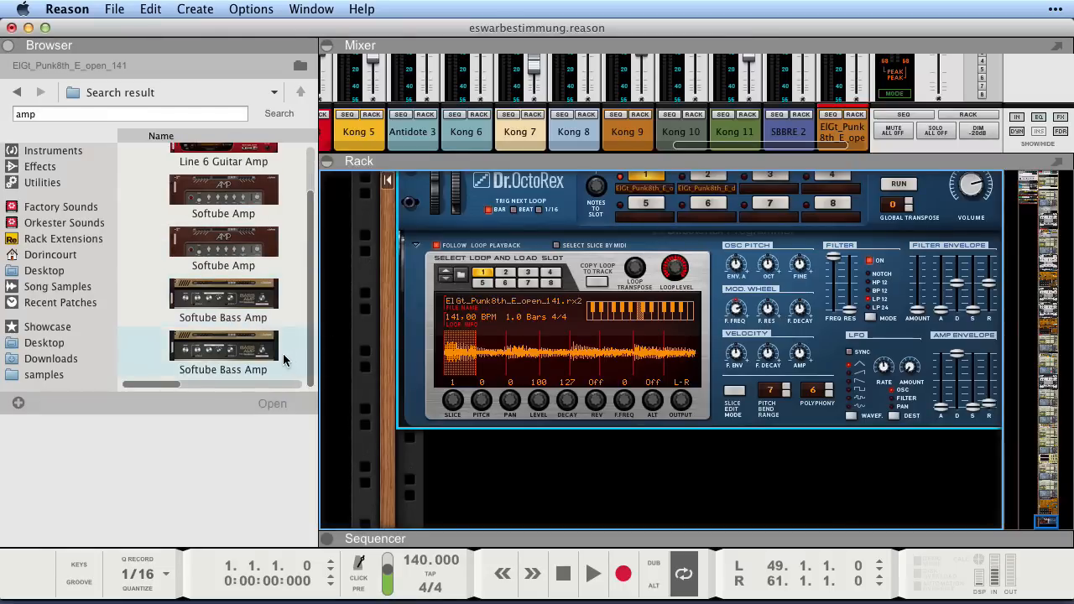
{"action": "scroll", "coordinate": [269, 302], "scroll_direction": "up", "scroll_amount": 2}
Add the second listed Softube Amp to the rack below the guitar Dr OctoRex and select it
{"action": "left_click", "coordinate": [256, 307]}
{"action": "left_click", "coordinate": [221, 237]}
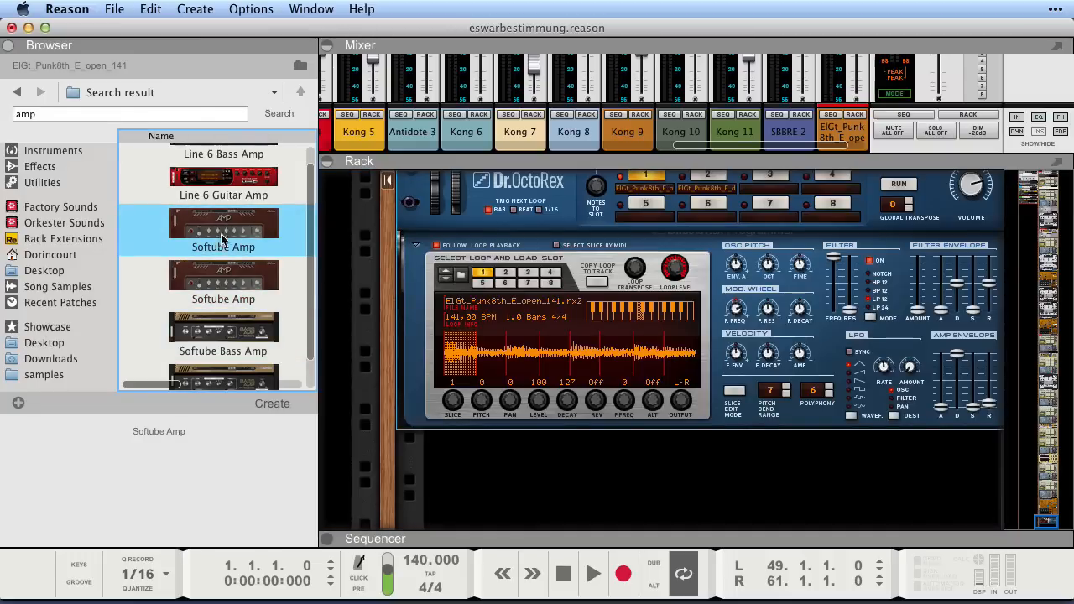
{"action": "left_click", "coordinate": [223, 283]}
{"action": "left_click_drag", "start_coordinate": [183, 277], "coordinate": [710, 413]}
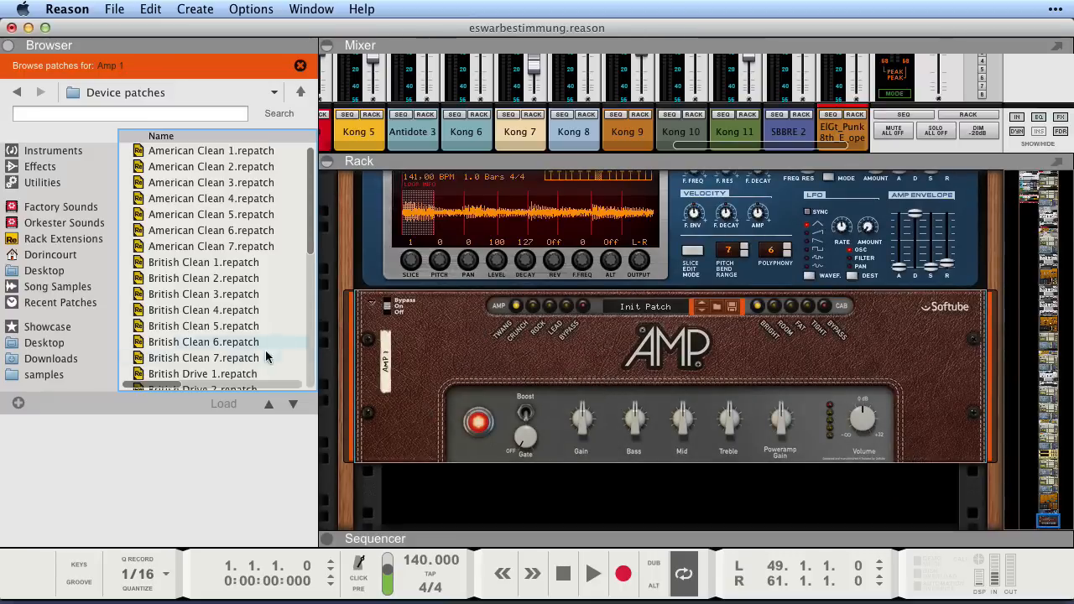
{"action": "left_click", "coordinate": [567, 383]}
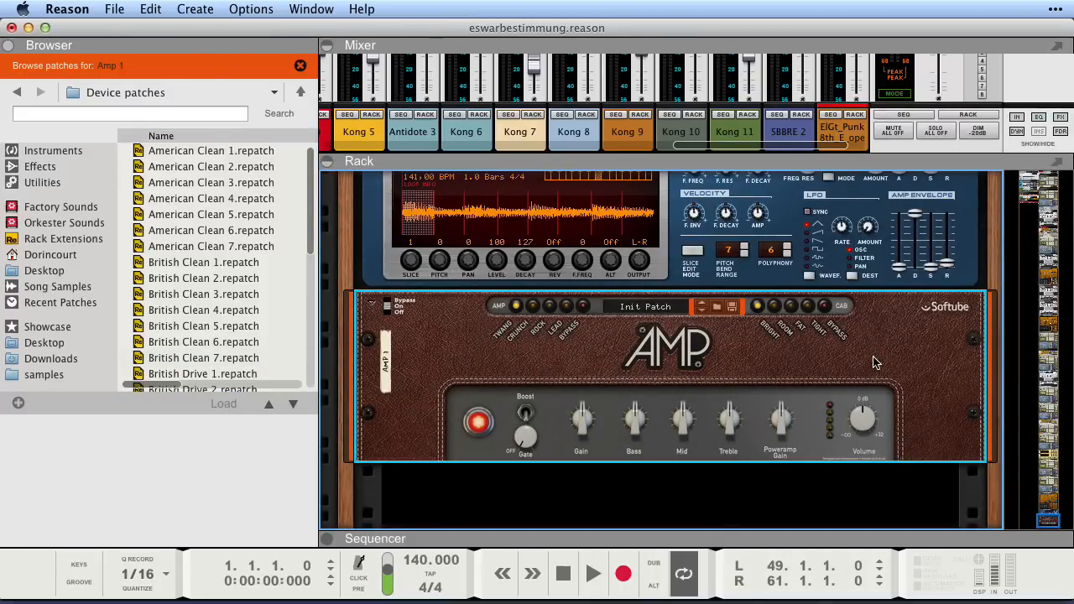
Examine the guitar Dr OctoRex and the Amp below it in the rack, selecting each in turn
{"action": "scroll", "coordinate": [873, 363], "scroll_direction": "up", "scroll_amount": 3}
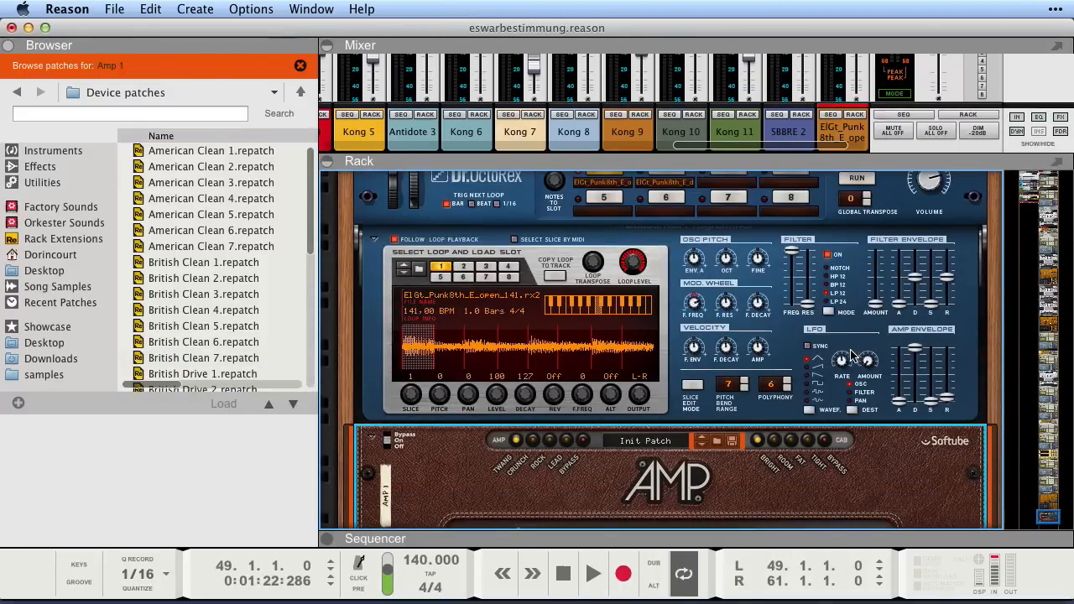
{"action": "scroll", "coordinate": [521, 442], "scroll_direction": "down", "scroll_amount": 1}
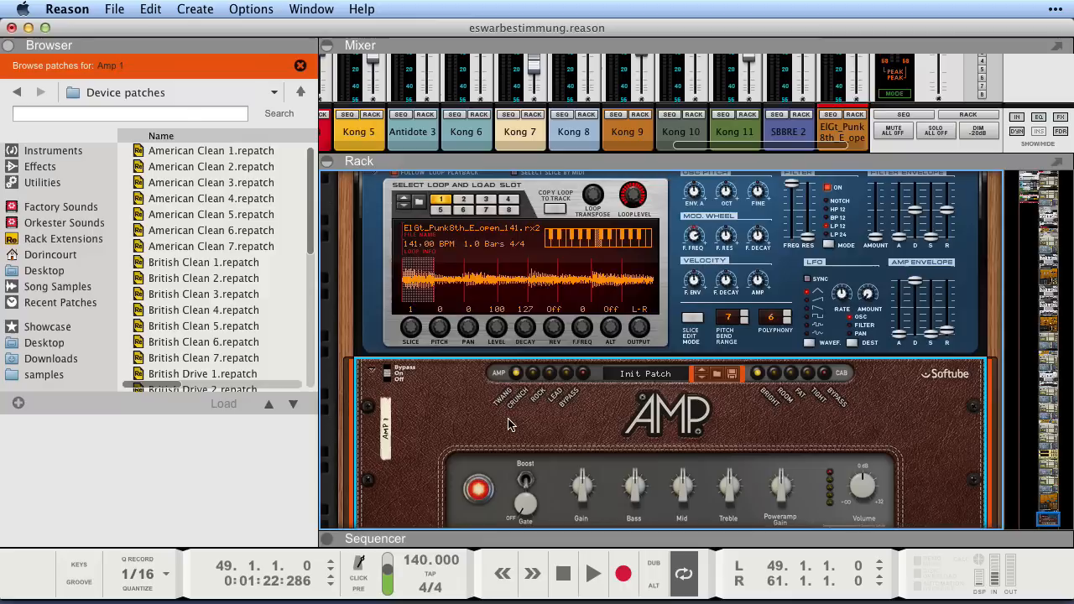
{"action": "left_click", "coordinate": [377, 330]}
{"action": "scroll", "coordinate": [382, 327], "scroll_direction": "up", "scroll_amount": 2}
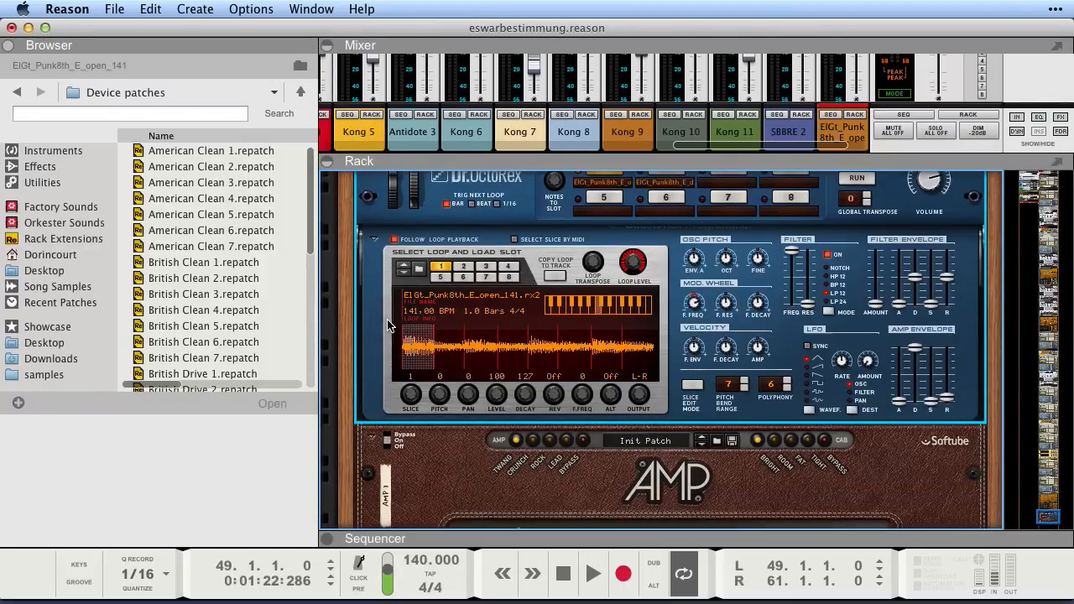
{"action": "scroll", "coordinate": [391, 323], "scroll_direction": "up", "scroll_amount": 1}
{"action": "scroll", "coordinate": [391, 320], "scroll_direction": "down", "scroll_amount": 1}
{"action": "left_click", "coordinate": [710, 499]}
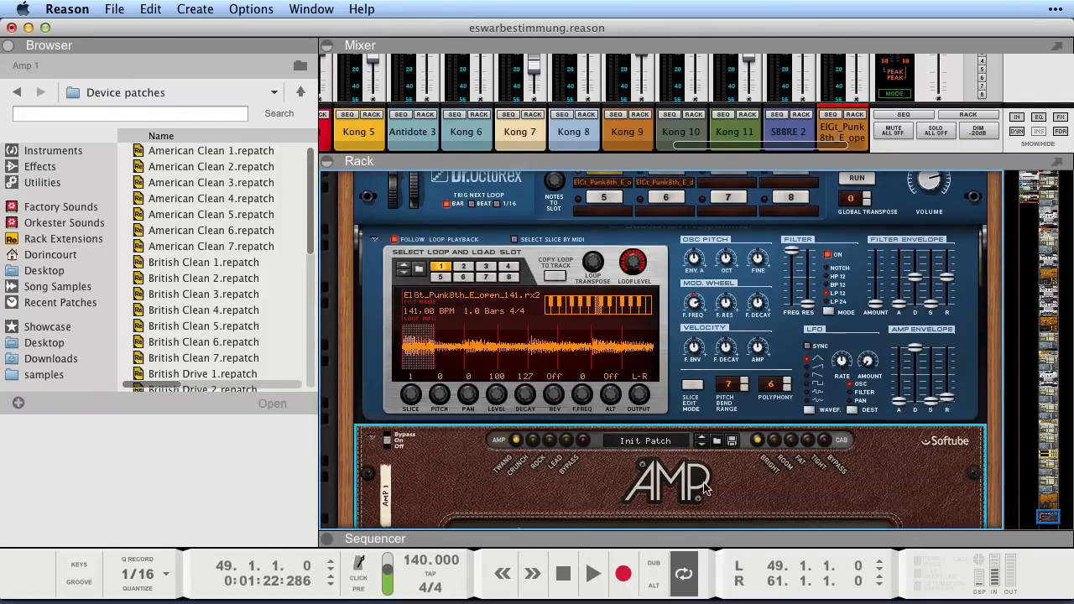
{"action": "scroll", "coordinate": [702, 483], "scroll_direction": "down", "scroll_amount": 1}
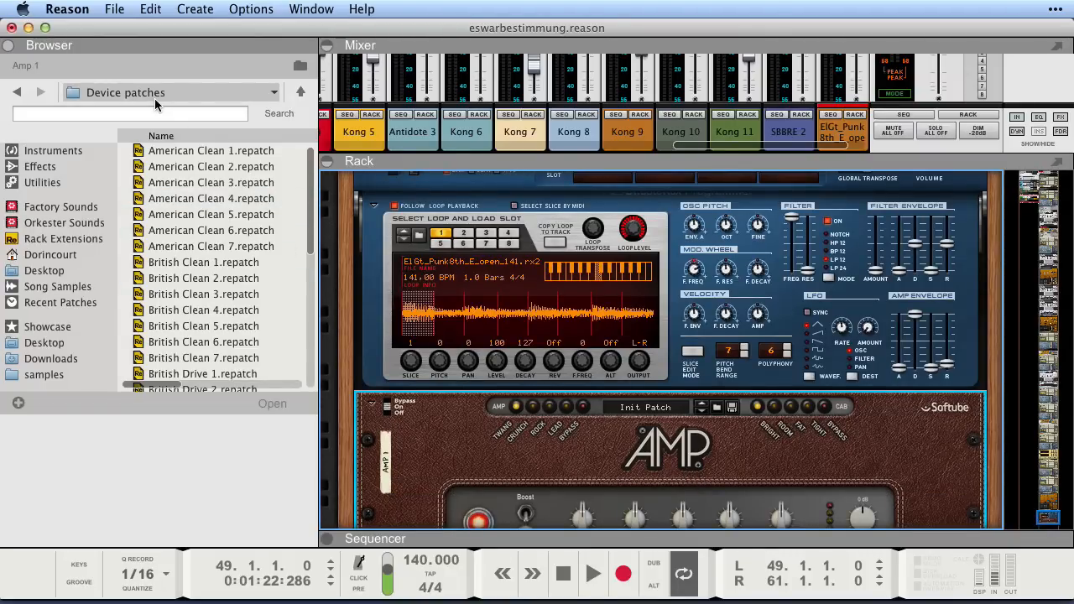
{"action": "scroll", "coordinate": [546, 408], "scroll_direction": "down", "scroll_amount": 1}
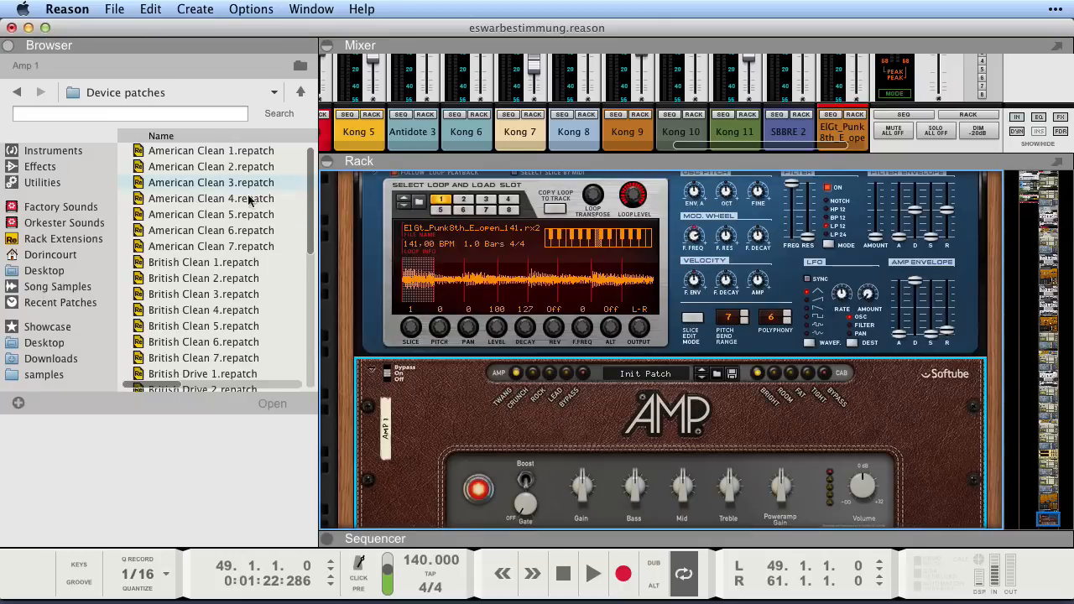
{"action": "scroll", "coordinate": [900, 235], "scroll_direction": "up", "scroll_amount": 5}
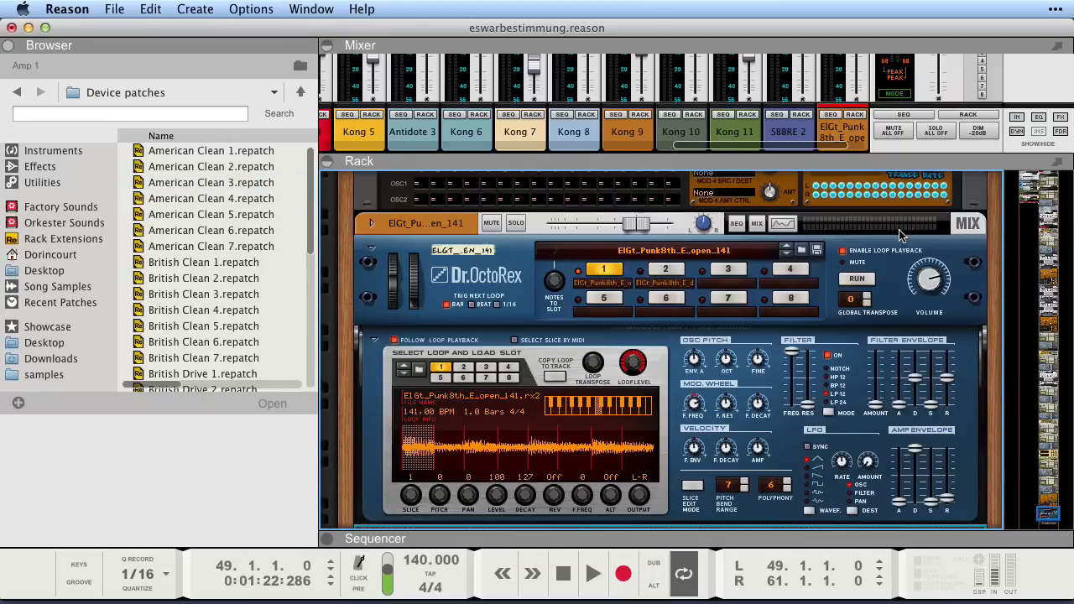
Run the Dr OctoRex loop and try the British Clean 3 and British Drive 2 patches on the Amp
{"action": "left_click", "coordinate": [856, 279]}
{"action": "scroll", "coordinate": [501, 348], "scroll_direction": "down", "scroll_amount": 4}
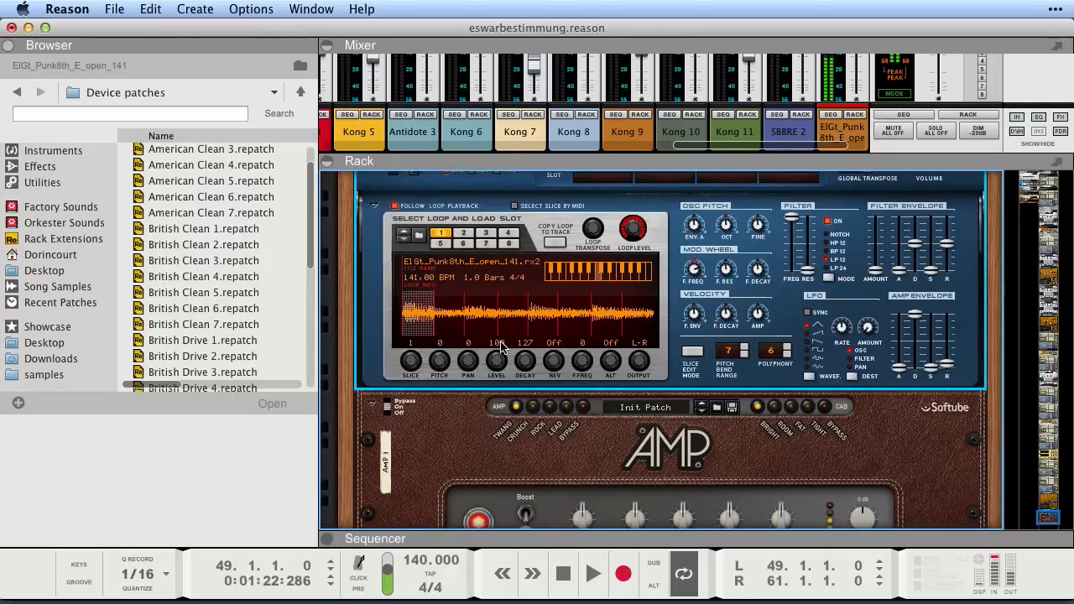
{"action": "left_click_drag", "start_coordinate": [192, 245], "coordinate": [571, 434]}
{"action": "left_click", "coordinate": [188, 263]}
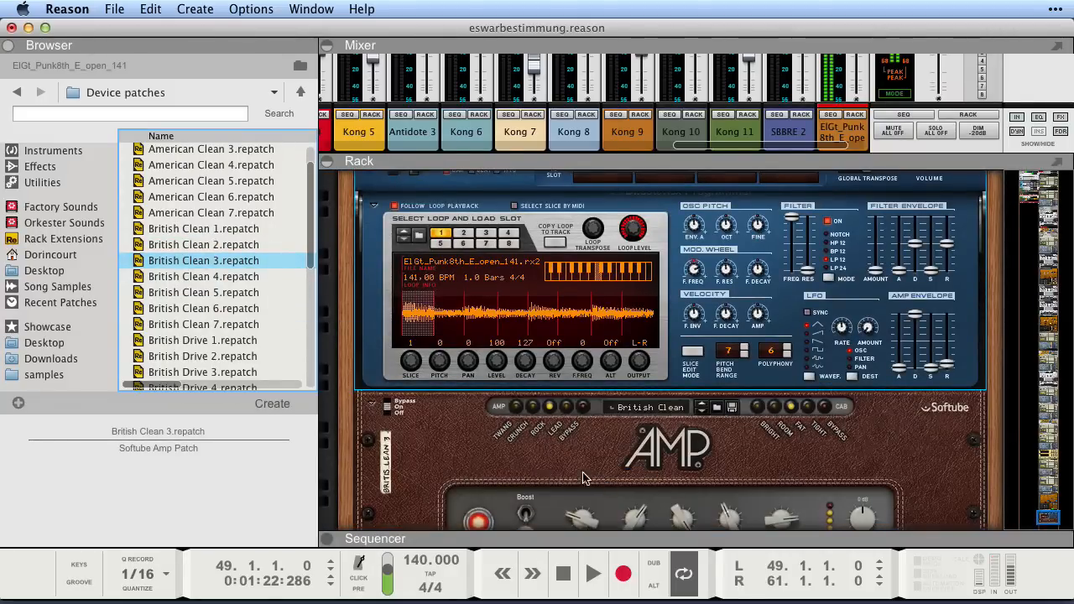
{"action": "scroll", "coordinate": [197, 273], "scroll_direction": "down", "scroll_amount": 2}
{"action": "left_click", "coordinate": [181, 289]}
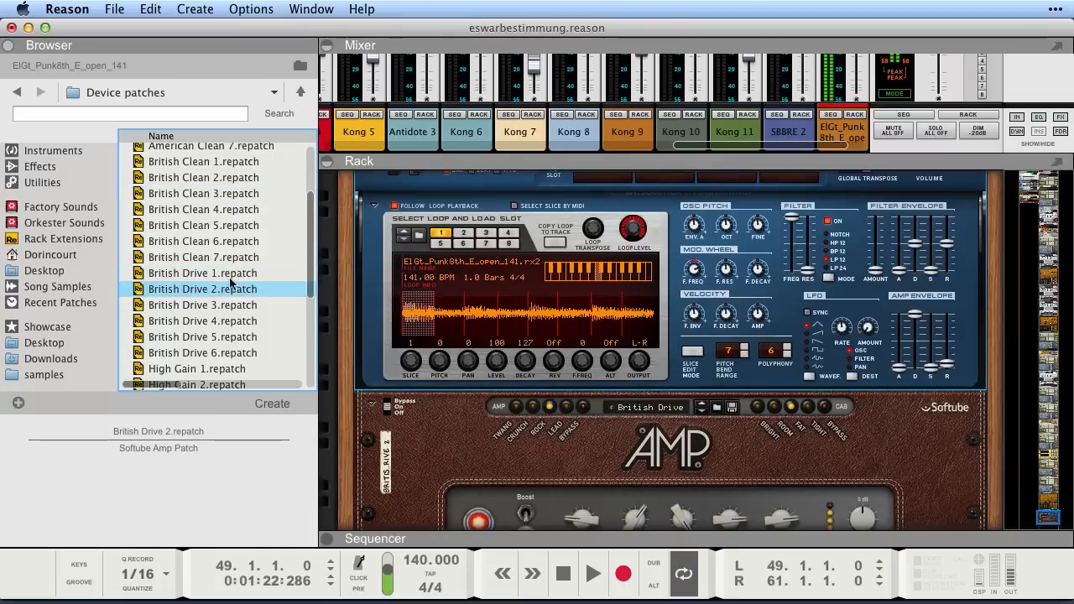
Try further patches on the Amp until High Gain 8 is loaded, and stop the loop playback
{"action": "scroll", "coordinate": [159, 263], "scroll_direction": "down", "scroll_amount": 3}
{"action": "left_click_drag", "start_coordinate": [179, 283], "coordinate": [695, 501]}
{"action": "scroll", "coordinate": [194, 345], "scroll_direction": "down", "scroll_amount": 1}
{"action": "left_click_drag", "start_coordinate": [196, 298], "coordinate": [601, 472]}
{"action": "left_click_drag", "start_coordinate": [201, 346], "coordinate": [596, 446]}
{"action": "scroll", "coordinate": [527, 363], "scroll_direction": "down", "scroll_amount": 3}
{"action": "key", "text": "shift+Return"}
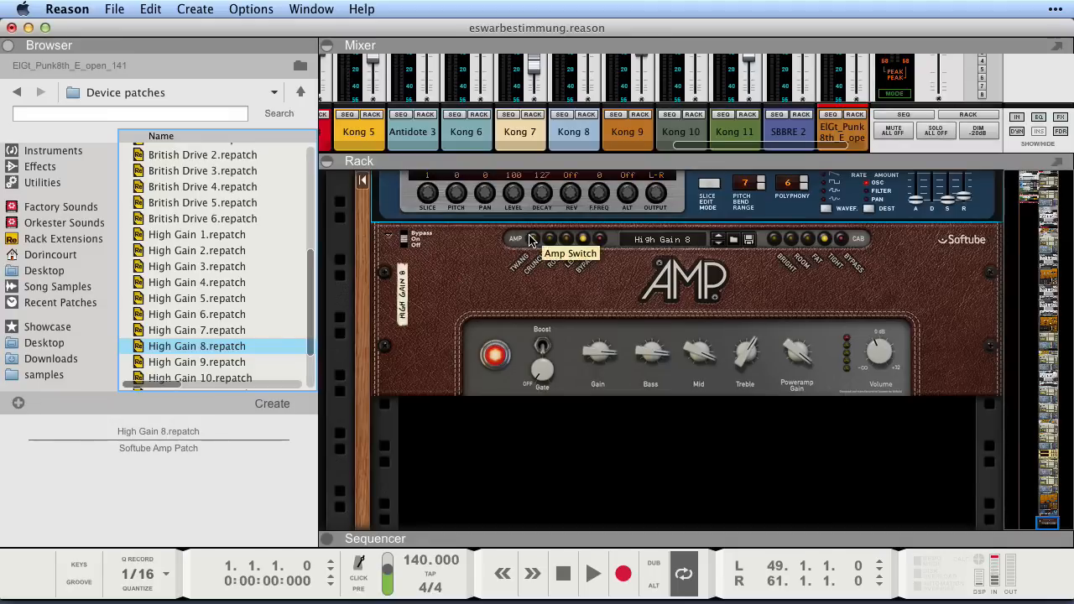
Create a Radical Piano from the Propellerhead Software instruments in the empty rack space below the Amp
{"action": "right_click", "coordinate": [653, 447]}
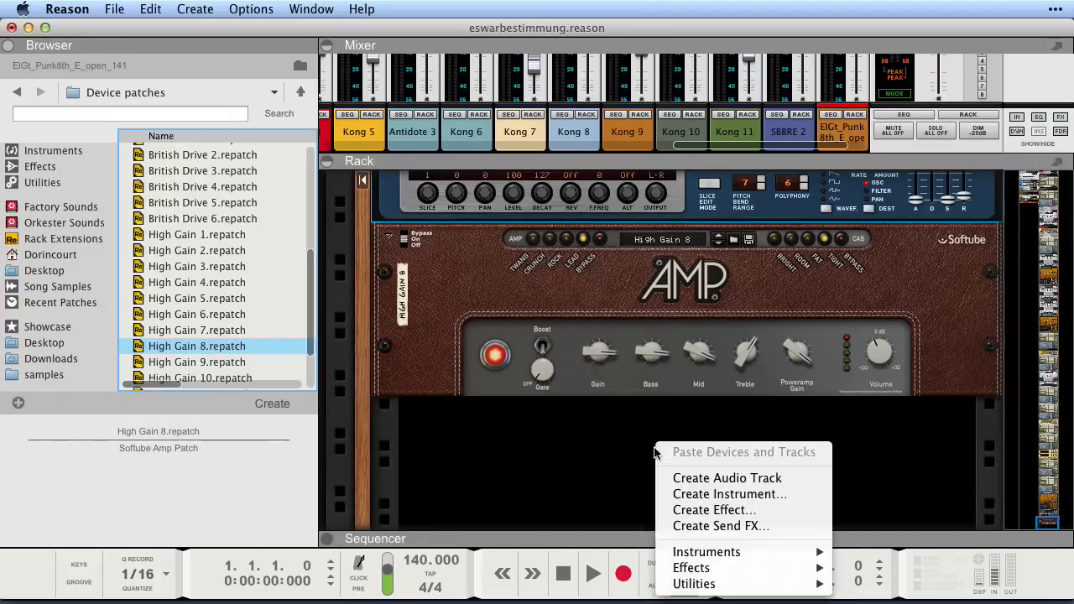
{"action": "mouse_move", "coordinate": [723, 552]}
{"action": "mouse_move", "coordinate": [882, 523]}
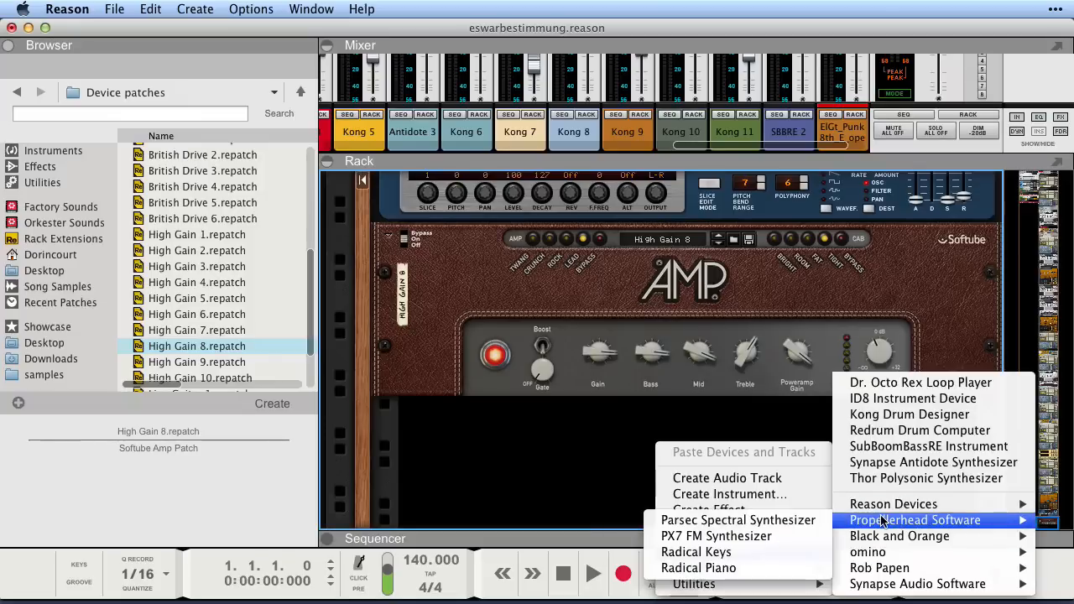
{"action": "left_click", "coordinate": [696, 551]}
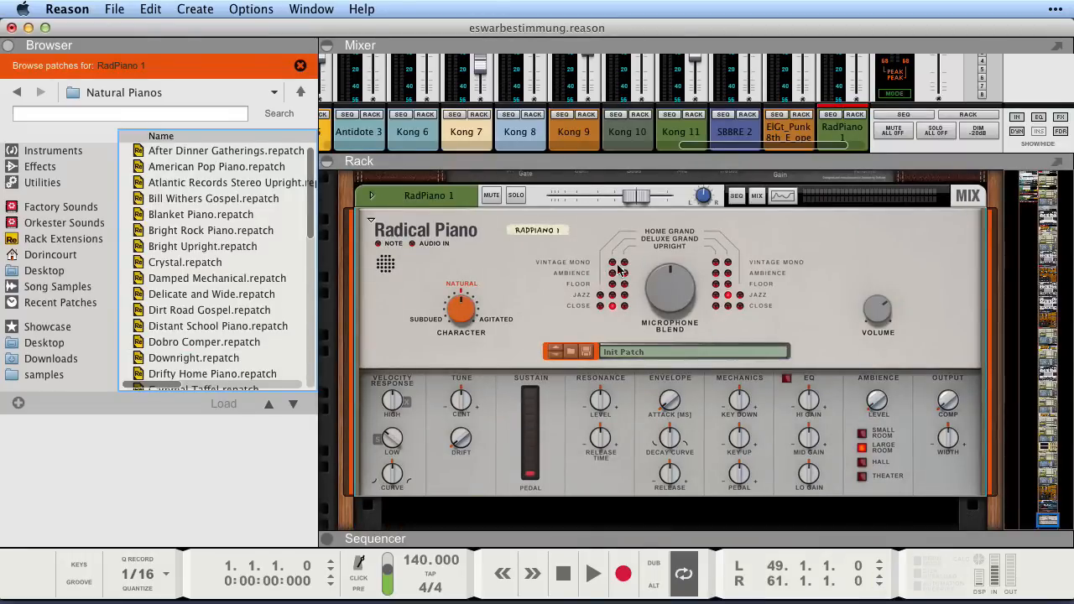
Try other types for the Radical Piano's first microphone, ending on Jazz, and delete the piano's entire device group
{"action": "scroll", "coordinate": [601, 308], "scroll_direction": "up", "scroll_amount": 5}
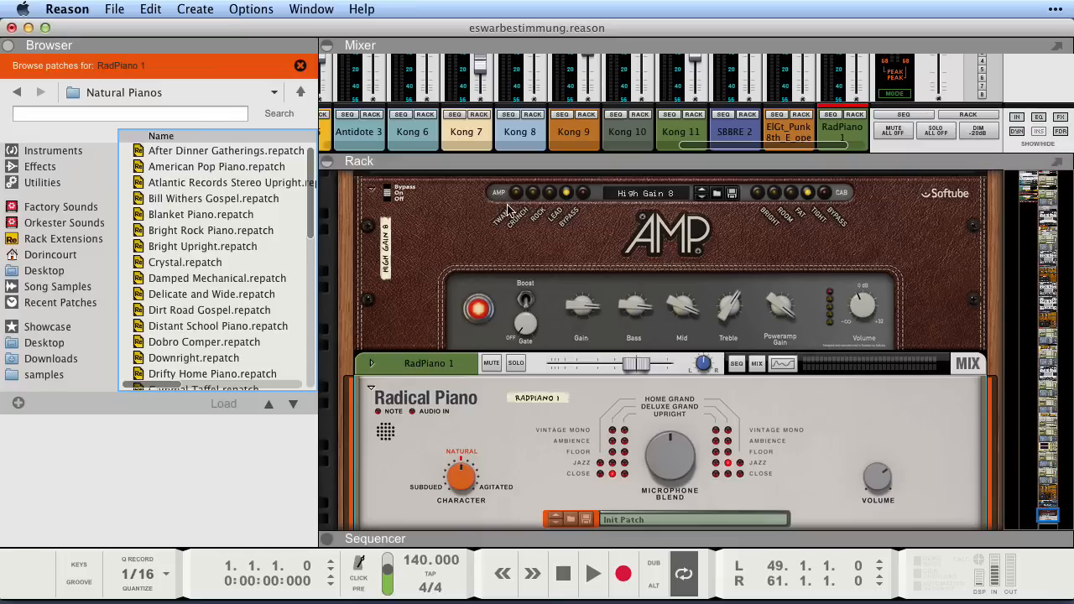
{"action": "left_click", "coordinate": [612, 440]}
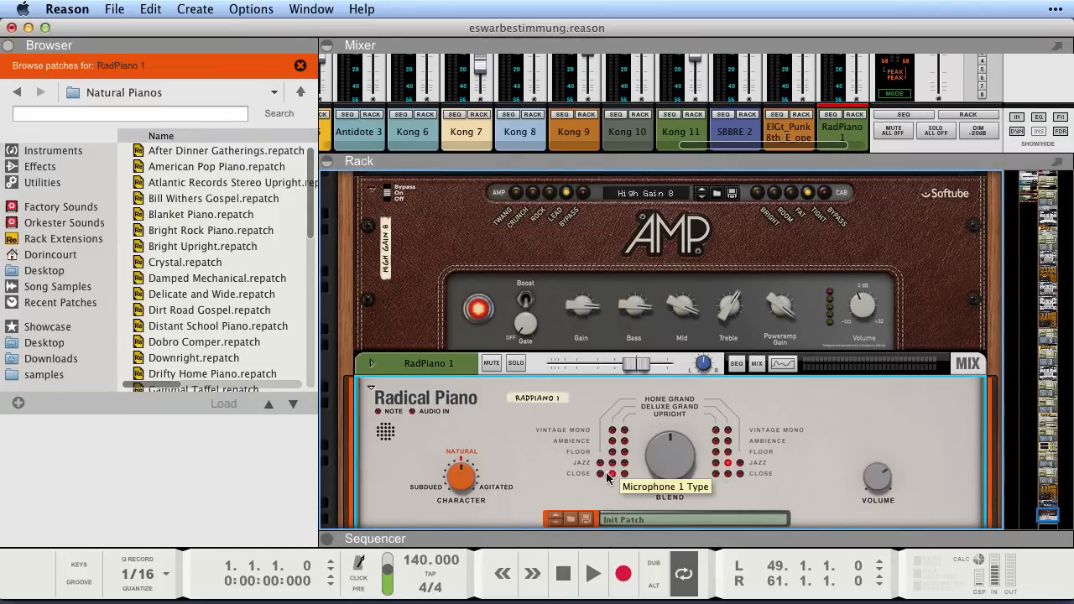
{"action": "left_click", "coordinate": [612, 463]}
{"action": "key", "text": "BackSpace"}
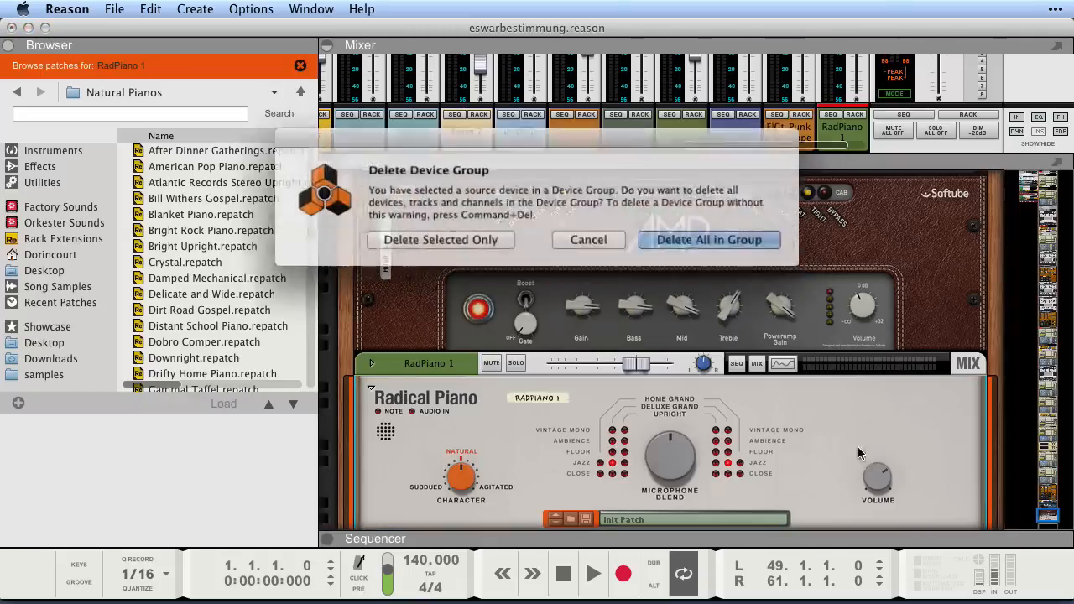
{"action": "left_click", "coordinate": [639, 239]}
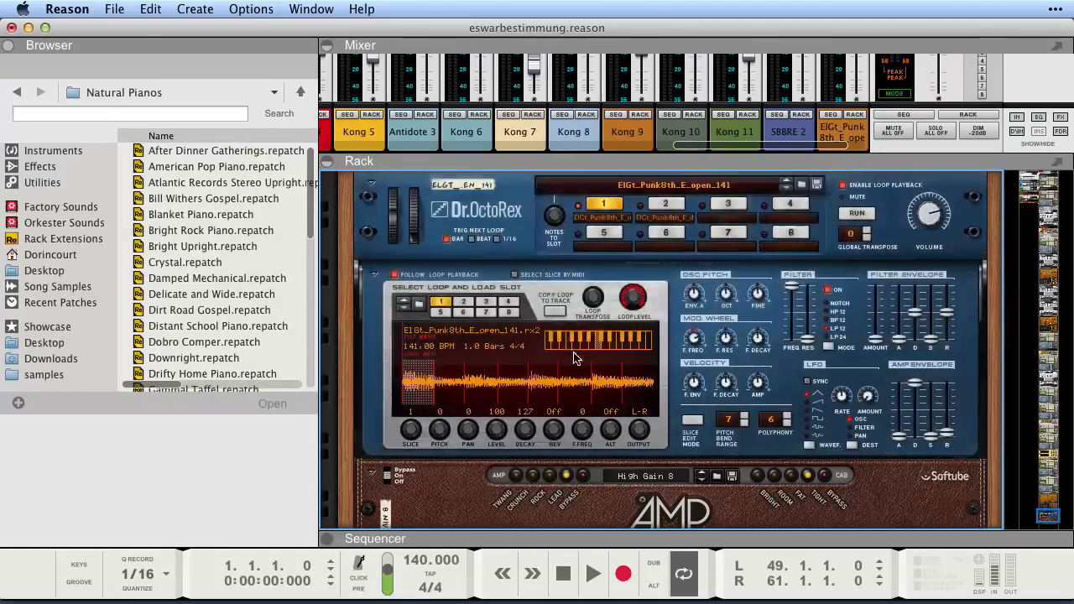
Try different amp models on the Softube Amp, ending on Twang
{"action": "left_click", "coordinate": [569, 512]}
{"action": "left_click", "coordinate": [569, 512]}
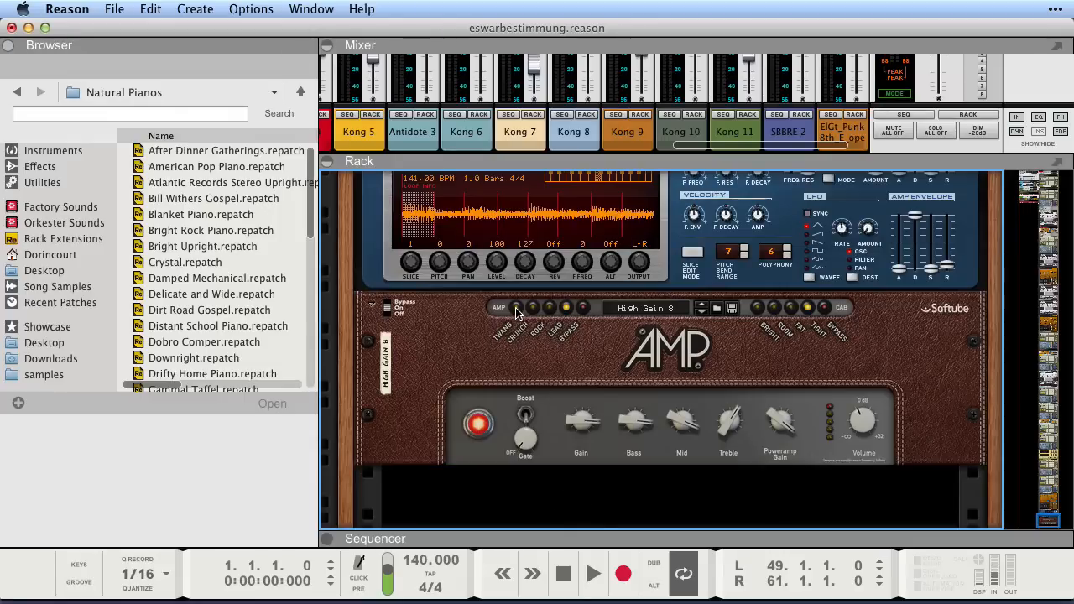
{"action": "left_click", "coordinate": [518, 312]}
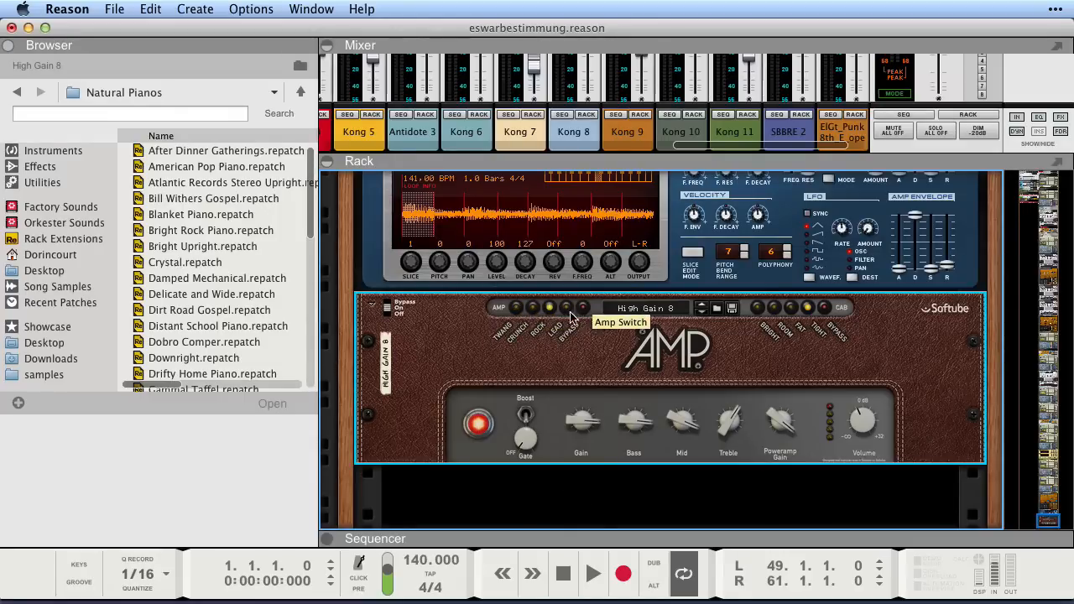
{"action": "left_click", "coordinate": [515, 307]}
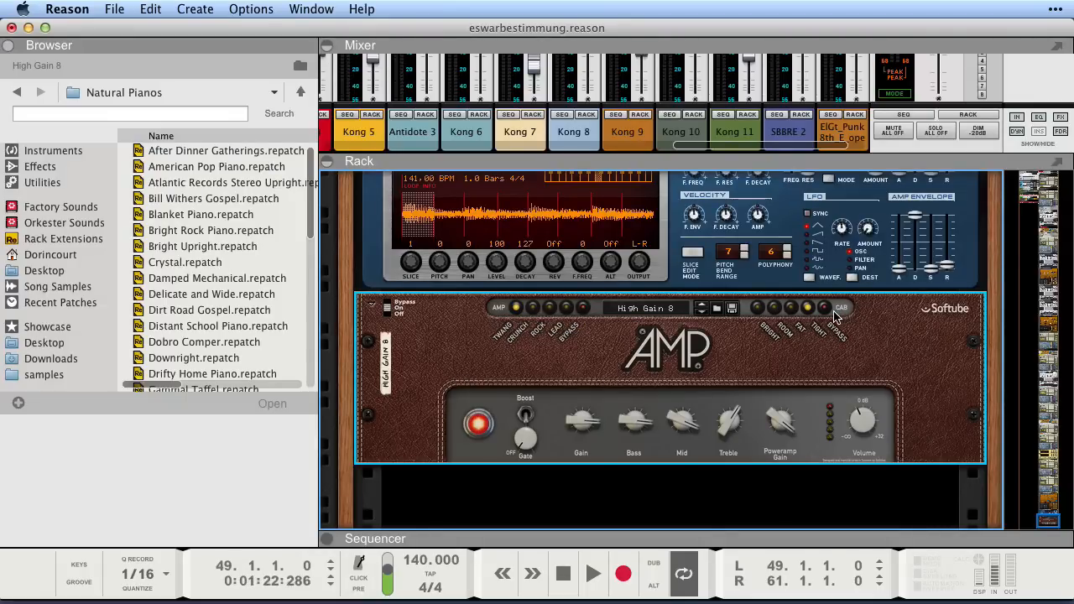
Reset the Softube Amp to its Init Patch
{"action": "scroll", "coordinate": [818, 315], "scroll_direction": "up", "scroll_amount": 2}
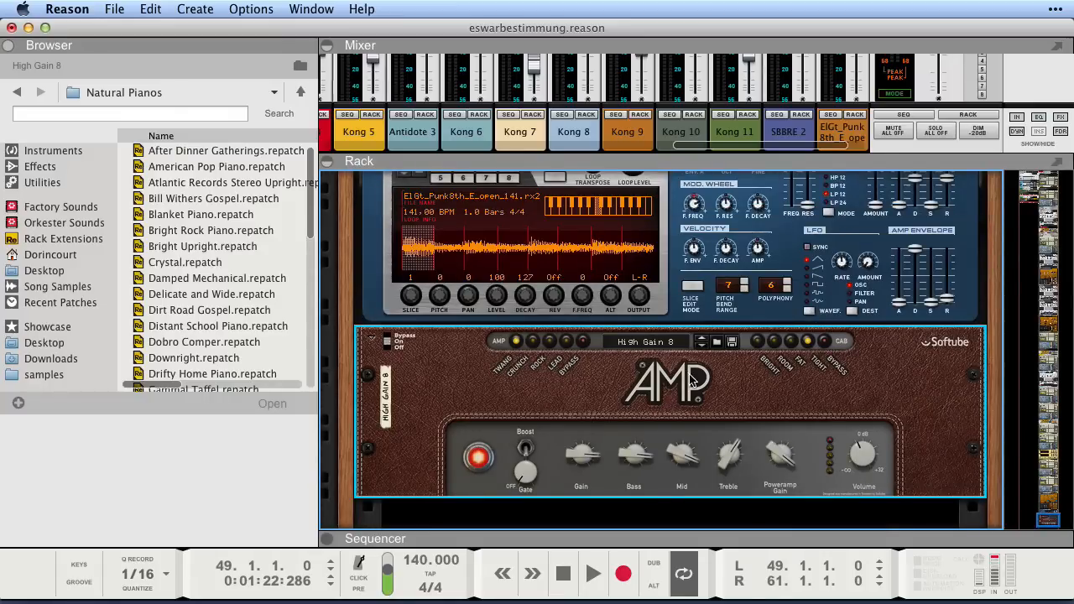
{"action": "right_click", "coordinate": [693, 382]}
{"action": "left_click", "coordinate": [739, 442]}
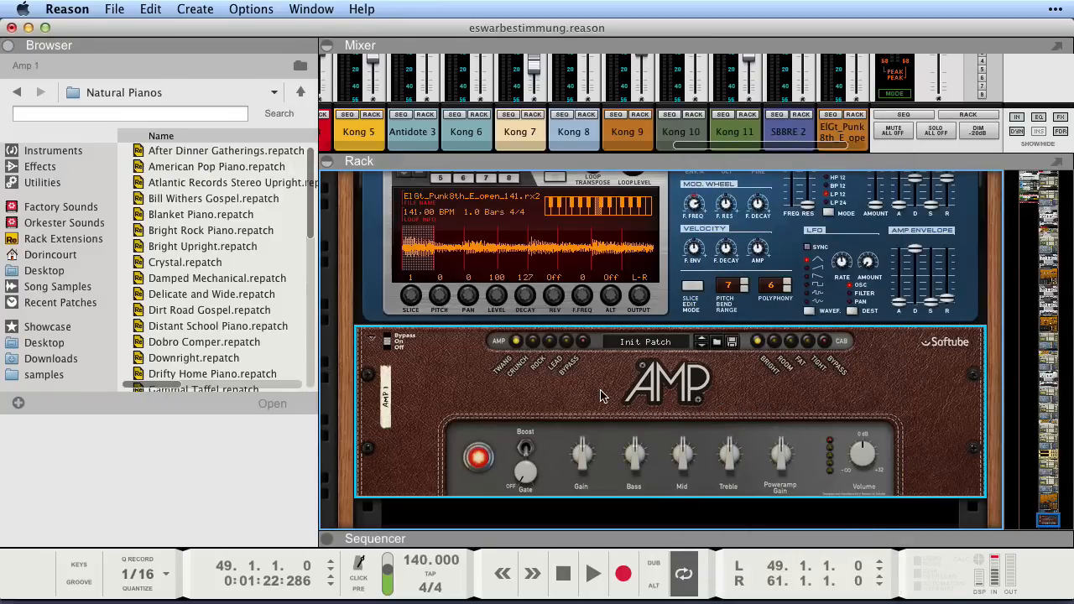
Run the Dr OctoRex guitar loop and compare the Softube Amp's Rock, Twang and Crunch models, ending on Crunch
{"action": "scroll", "coordinate": [718, 357], "scroll_direction": "up", "scroll_amount": 4}
{"action": "scroll", "coordinate": [869, 223], "scroll_direction": "up", "scroll_amount": 4}
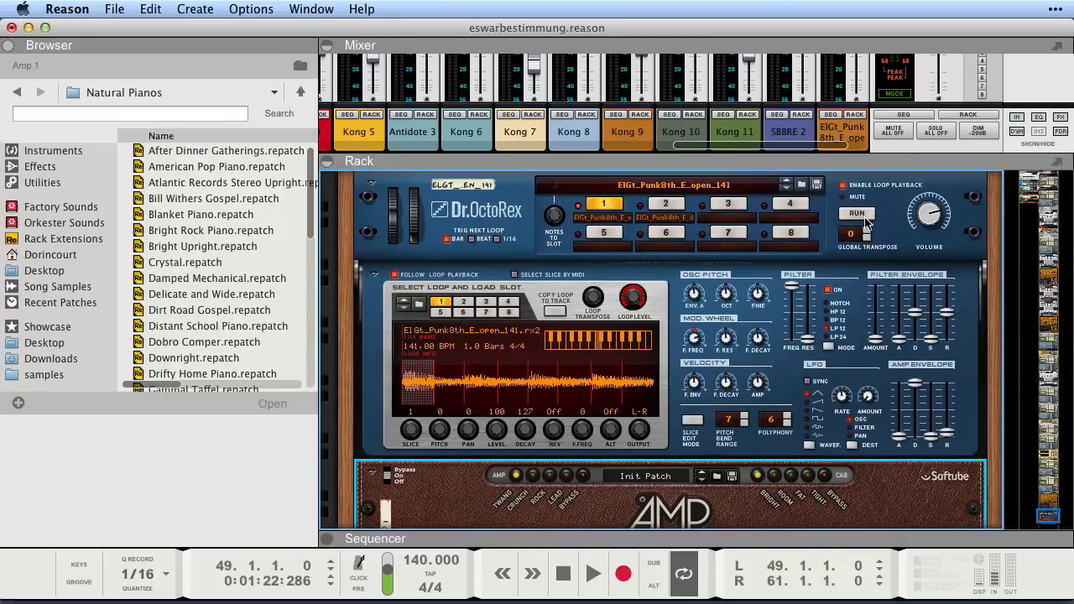
{"action": "scroll", "coordinate": [529, 344], "scroll_direction": "down", "scroll_amount": 5}
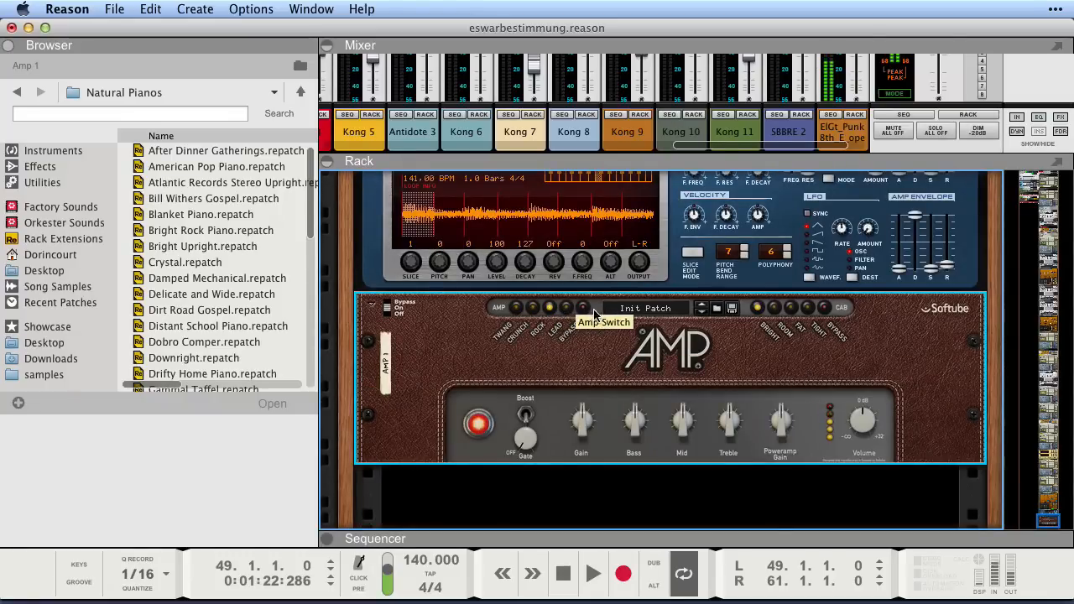
{"action": "left_click", "coordinate": [514, 311]}
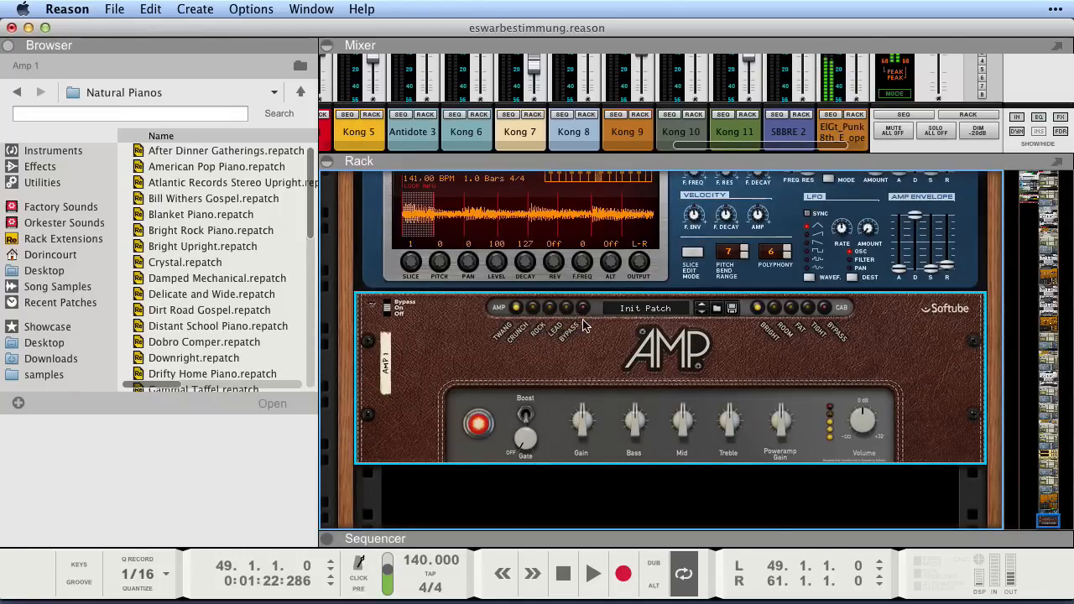
{"action": "left_click", "coordinate": [534, 311]}
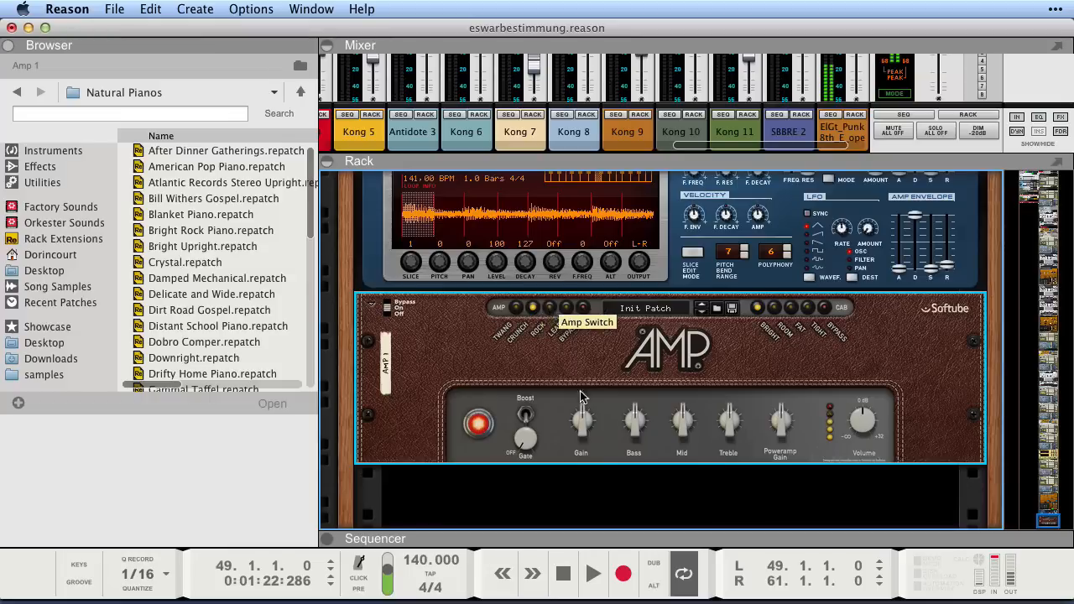
Raise the Softube Amp's Gain, Mid and Treble, setting Treble to 6.9, keep Bass near the middle, and stop the playback
{"action": "left_click_drag", "start_coordinate": [581, 420], "coordinate": [581, 436]}
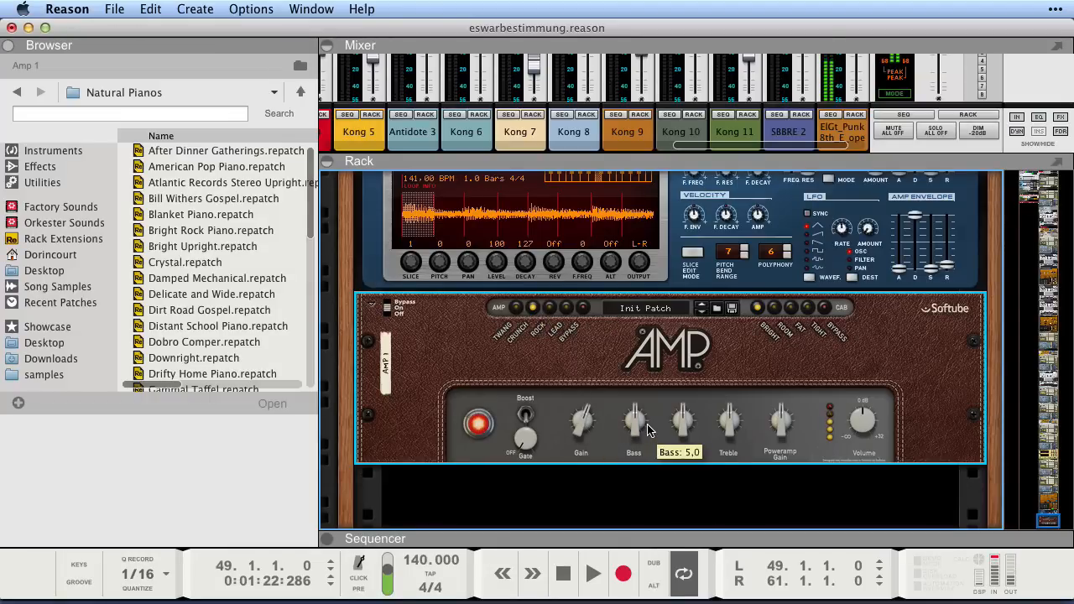
{"action": "left_click_drag", "start_coordinate": [644, 428], "coordinate": [698, 376]}
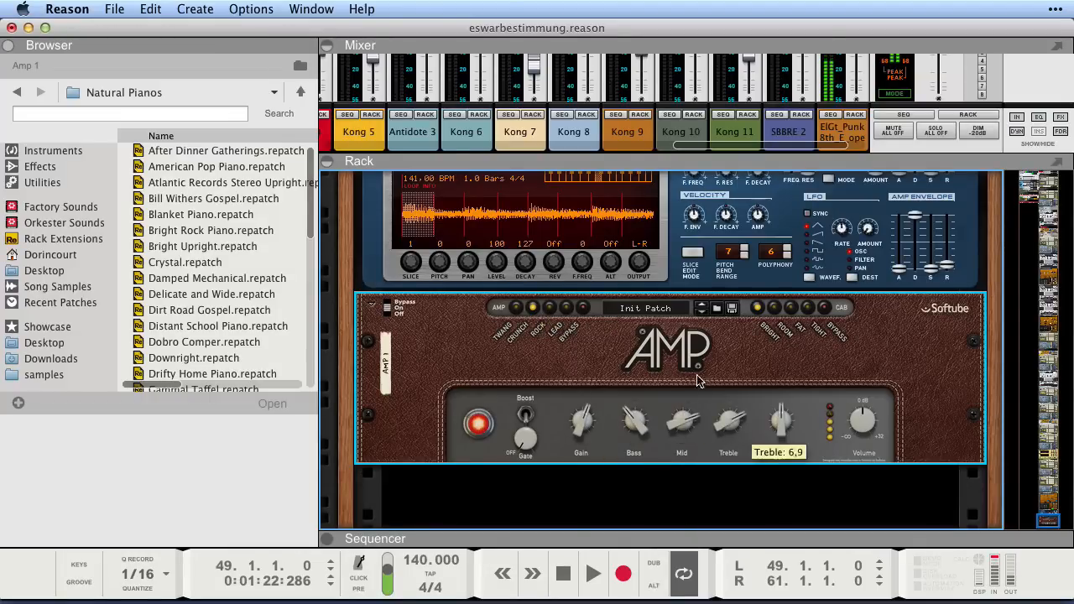
{"action": "left_click_drag", "start_coordinate": [684, 423], "coordinate": [684, 452]}
{"action": "left_click_drag", "start_coordinate": [639, 425], "coordinate": [632, 403]}
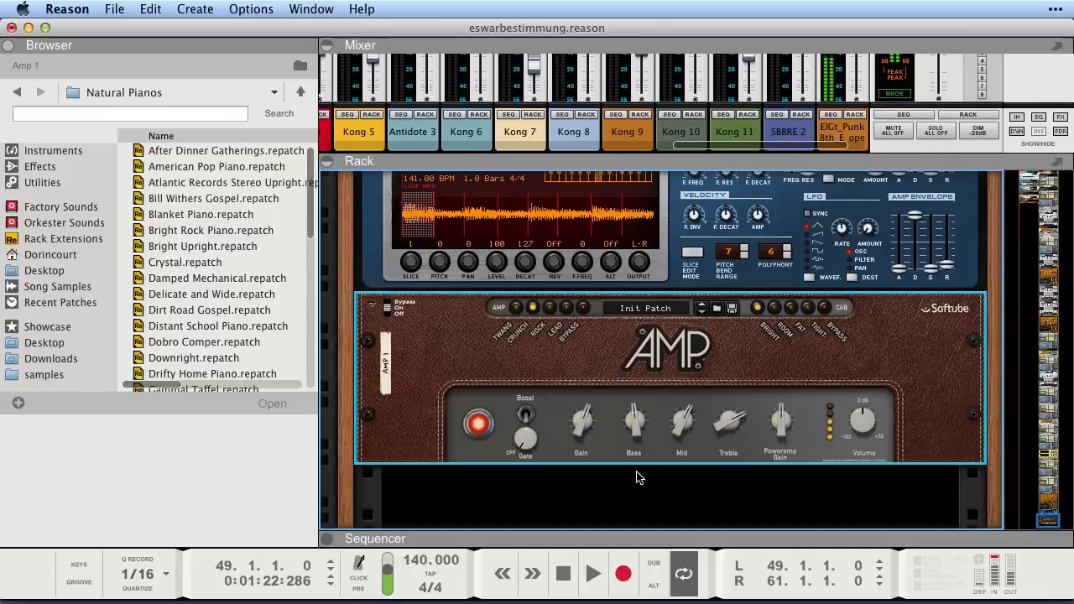
{"action": "key", "text": "shift+Return"}
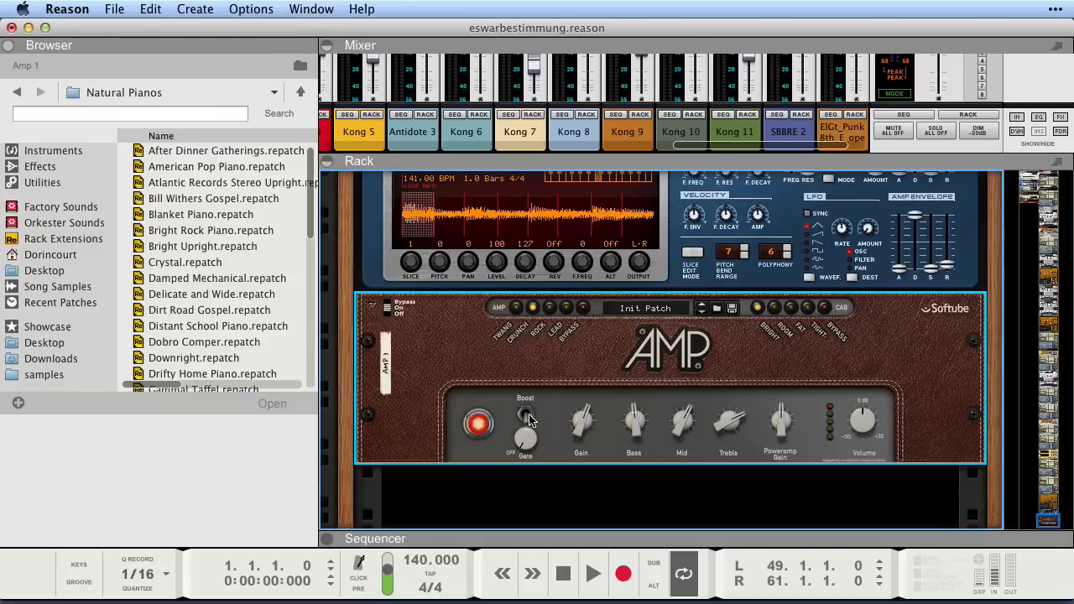
Enlarge the mixer area, switch the Softube Amp's Boost from its Normal setting while the loop runs, and try the Gate, returning it to off
{"action": "key", "text": "space"}
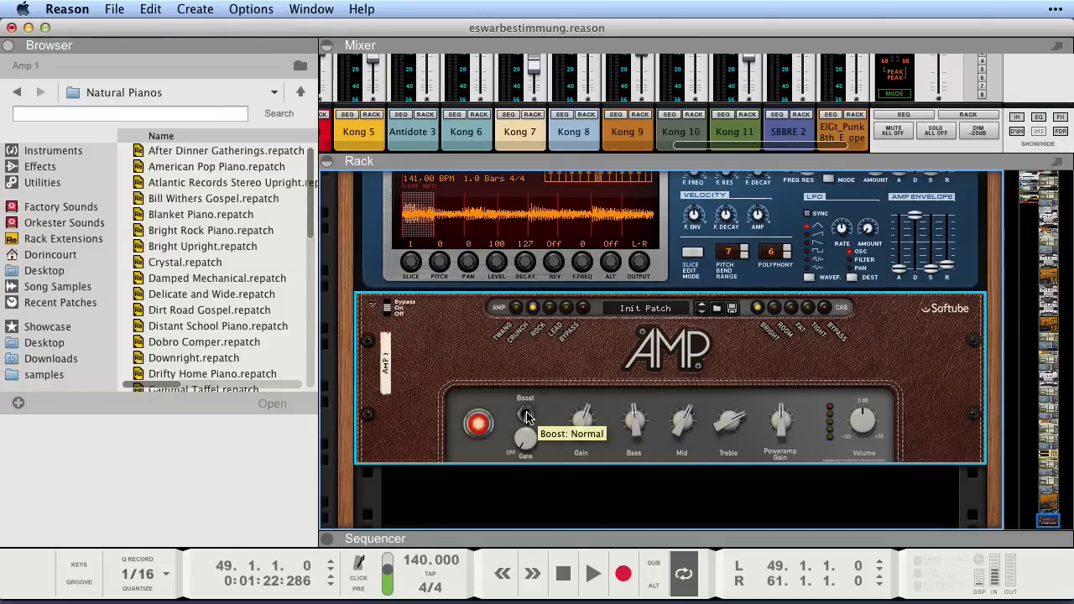
{"action": "key", "text": "space"}
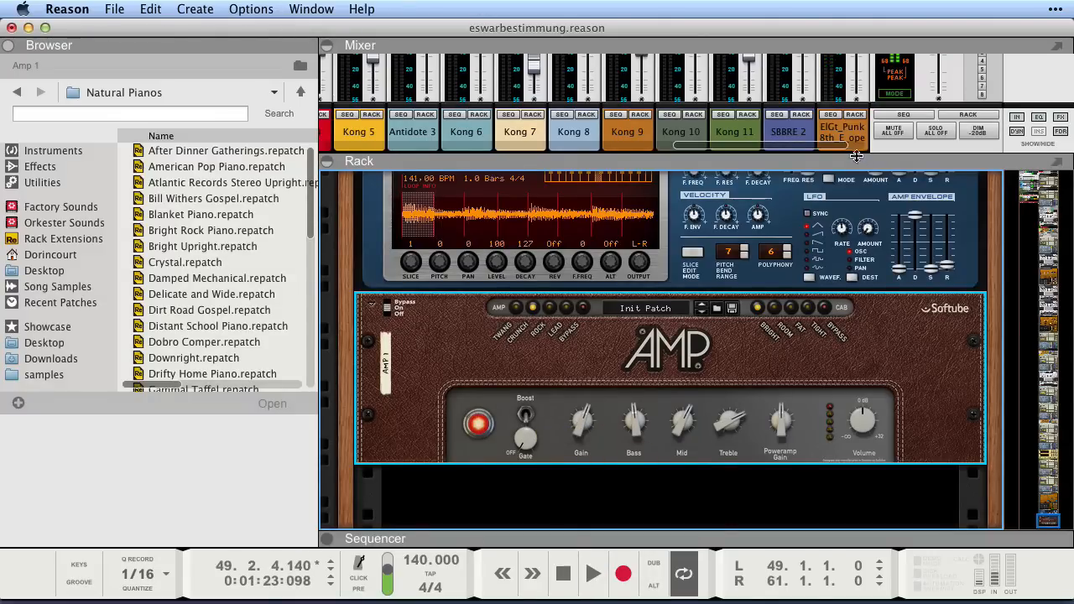
{"action": "left_click_drag", "start_coordinate": [856, 156], "coordinate": [856, 209]}
{"action": "scroll", "coordinate": [865, 307], "scroll_direction": "up", "scroll_amount": 5}
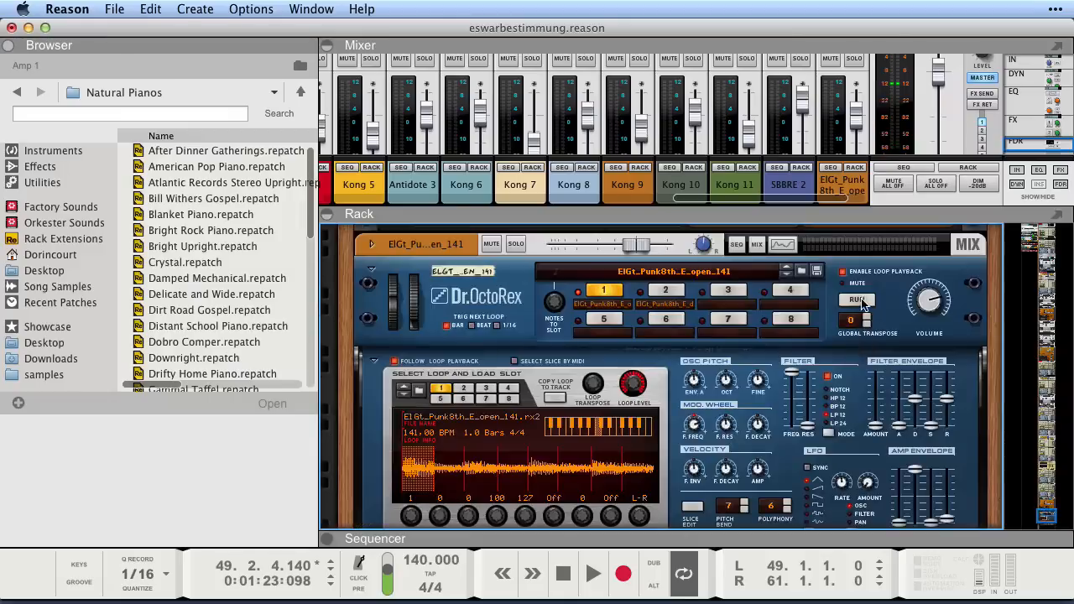
{"action": "scroll", "coordinate": [831, 396], "scroll_direction": "down", "scroll_amount": 5}
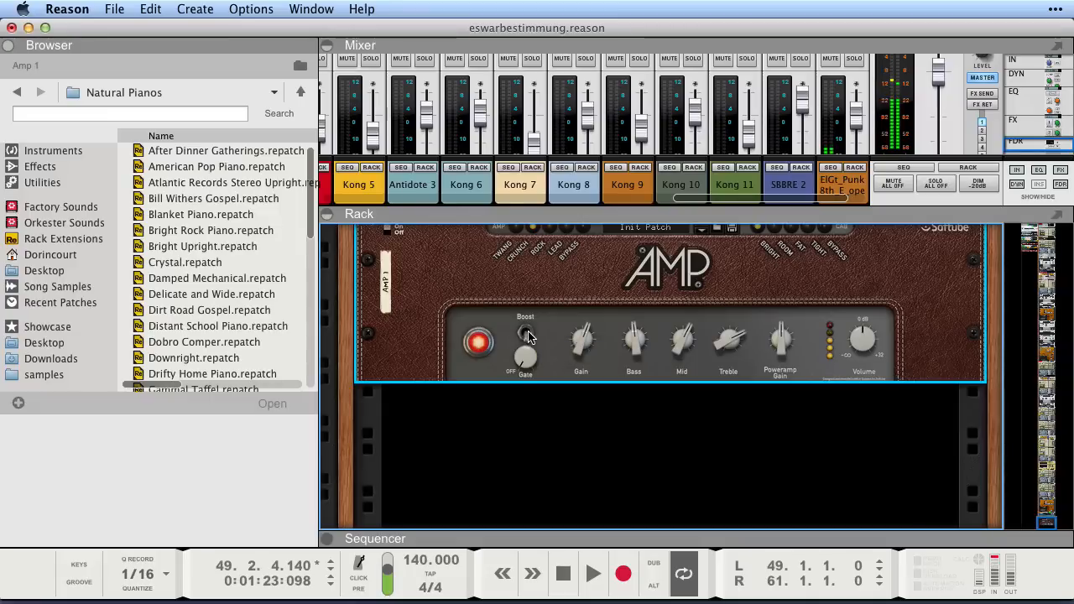
{"action": "left_click", "coordinate": [526, 334]}
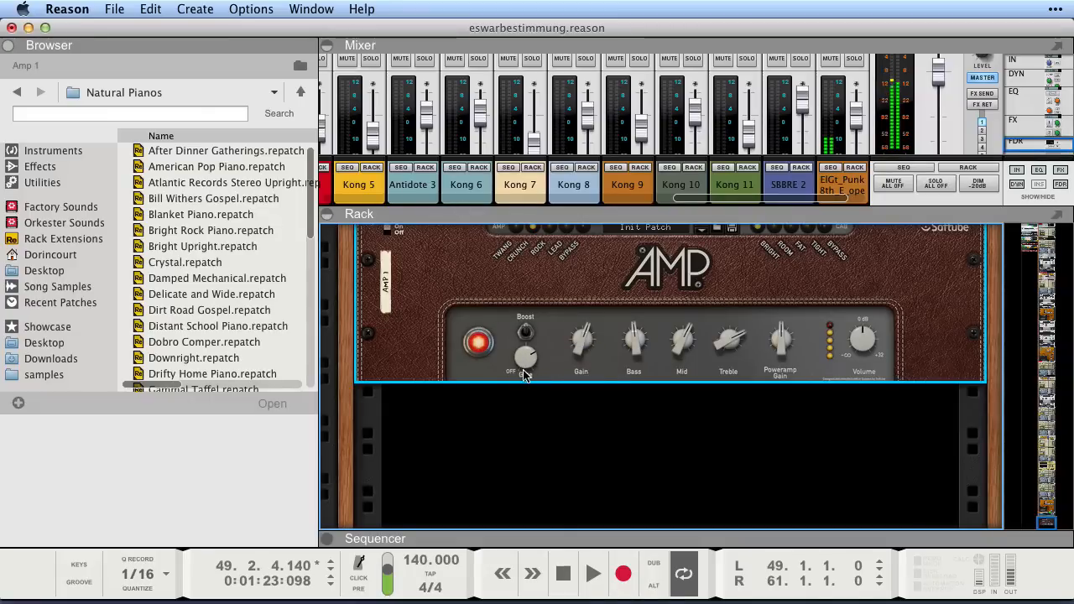
{"action": "left_click_drag", "start_coordinate": [524, 372], "coordinate": [487, 351]}
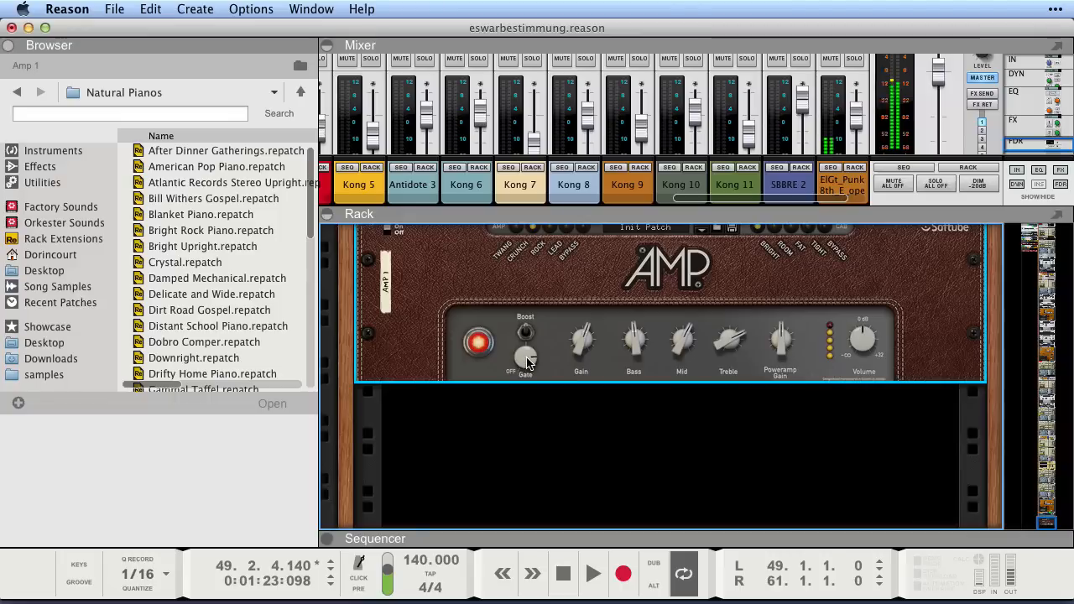
{"action": "key", "text": "KP_0"}
Run the guitar loop, switch the Softube Amp from Crunch through Rock to Lead, and lower its Treble slightly
{"action": "scroll", "coordinate": [588, 470], "scroll_direction": "up", "scroll_amount": 2}
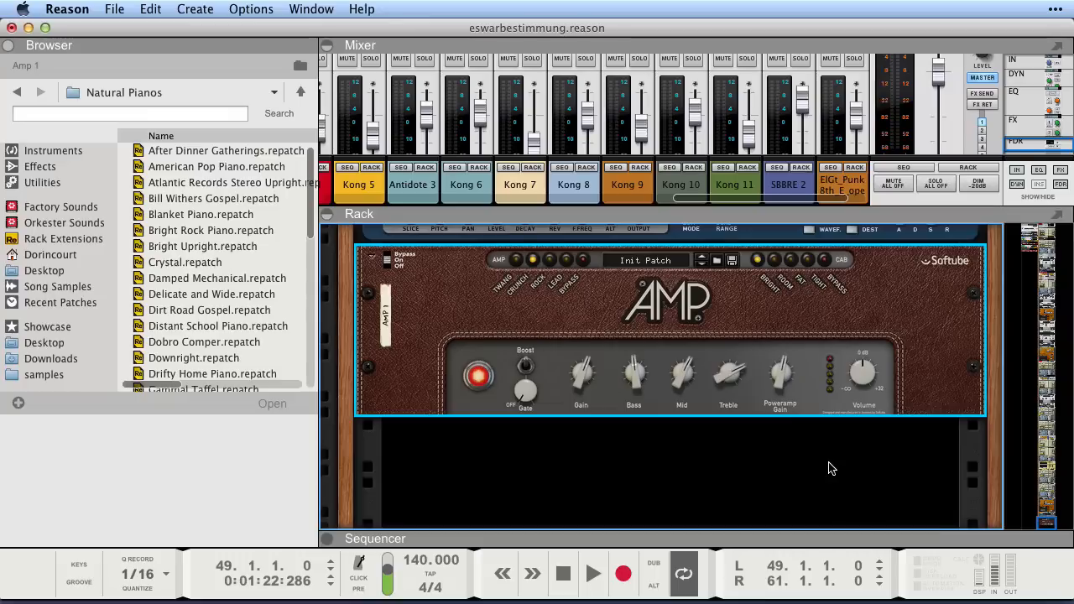
{"action": "scroll", "coordinate": [831, 468], "scroll_direction": "up", "scroll_amount": 2}
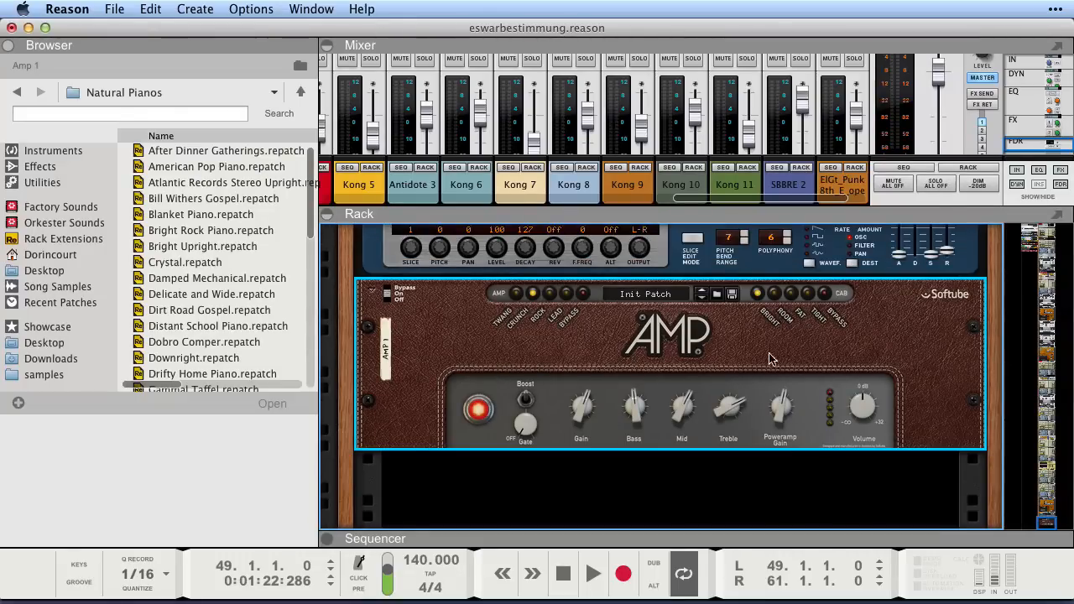
{"action": "scroll", "coordinate": [671, 340], "scroll_direction": "up", "scroll_amount": 10}
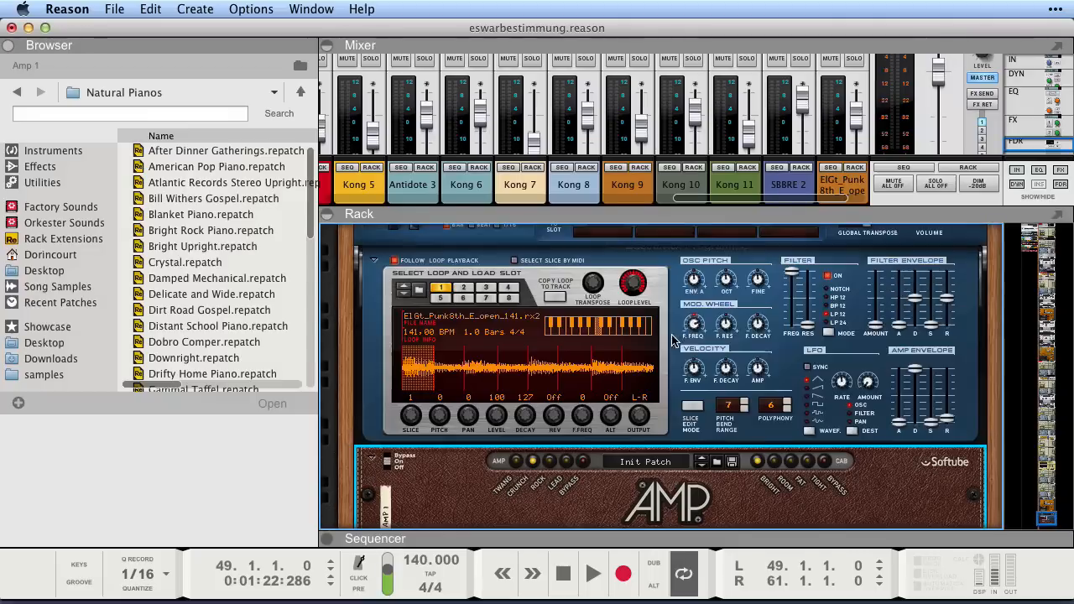
{"action": "scroll", "coordinate": [881, 282], "scroll_direction": "up", "scroll_amount": 4}
{"action": "left_click", "coordinate": [865, 264]}
{"action": "scroll", "coordinate": [827, 314], "scroll_direction": "down", "scroll_amount": 10}
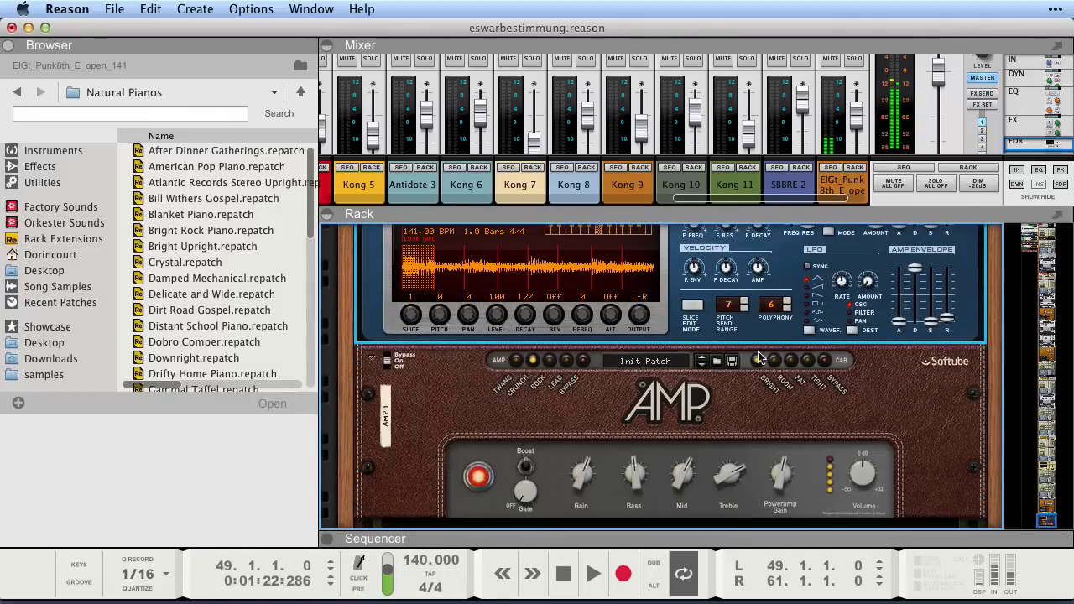
{"action": "left_click", "coordinate": [550, 361]}
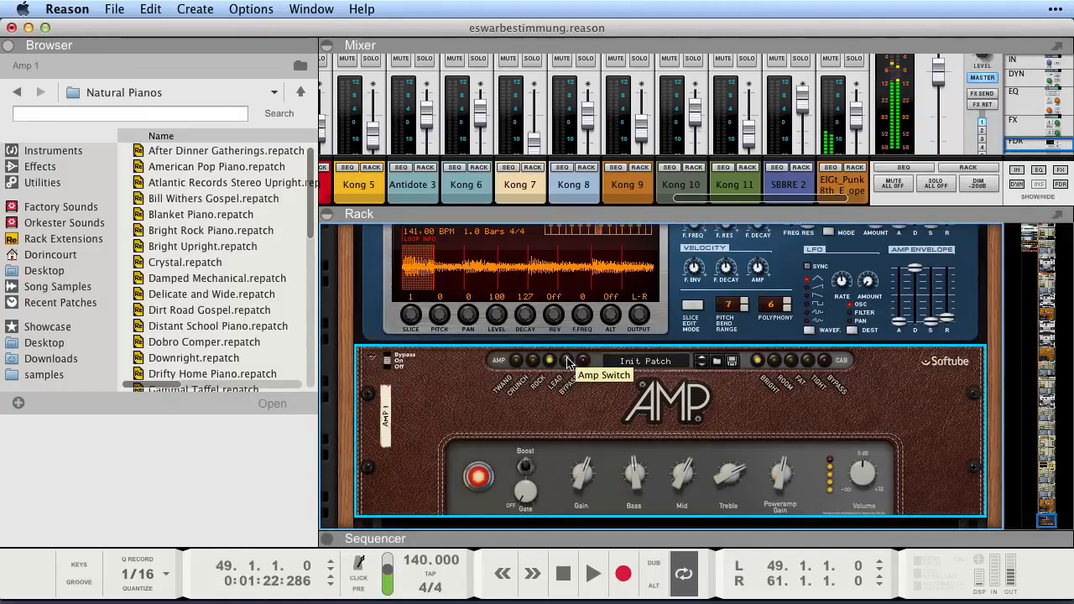
{"action": "mouse_move", "coordinate": [629, 469]}
{"action": "left_mouse_down"}
{"action": "mouse_move", "coordinate": [658, 476]}
{"action": "mouse_move", "coordinate": [634, 479]}
{"action": "left_mouse_up"}
{"action": "left_click_drag", "start_coordinate": [683, 471], "coordinate": [728, 501]}
{"action": "left_click", "coordinate": [566, 361]}
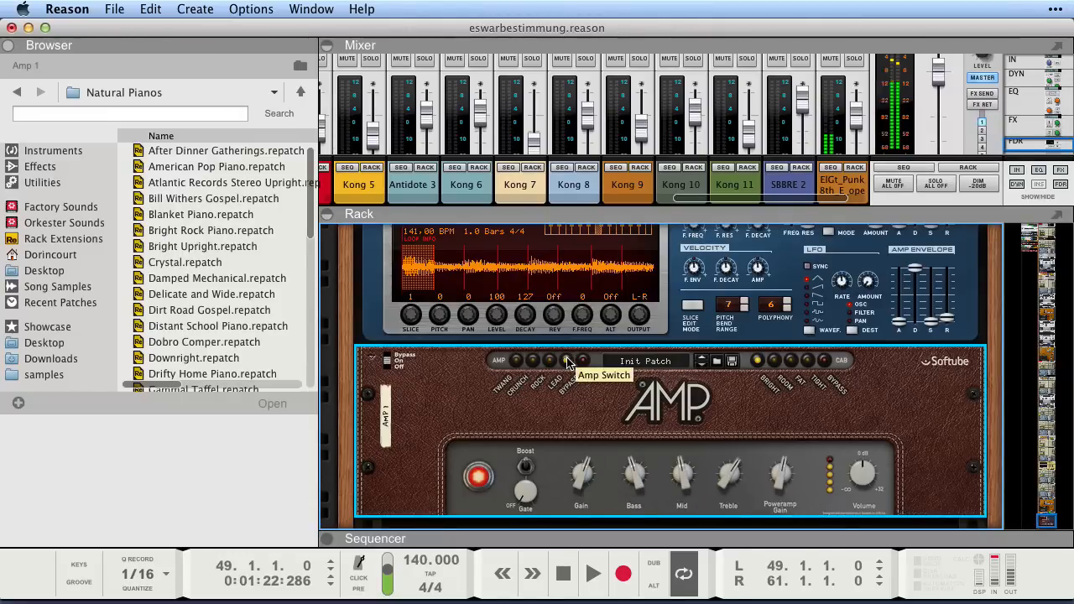
{"action": "left_click_drag", "start_coordinate": [639, 475], "coordinate": [638, 470]}
{"action": "key", "text": "shift+Return"}
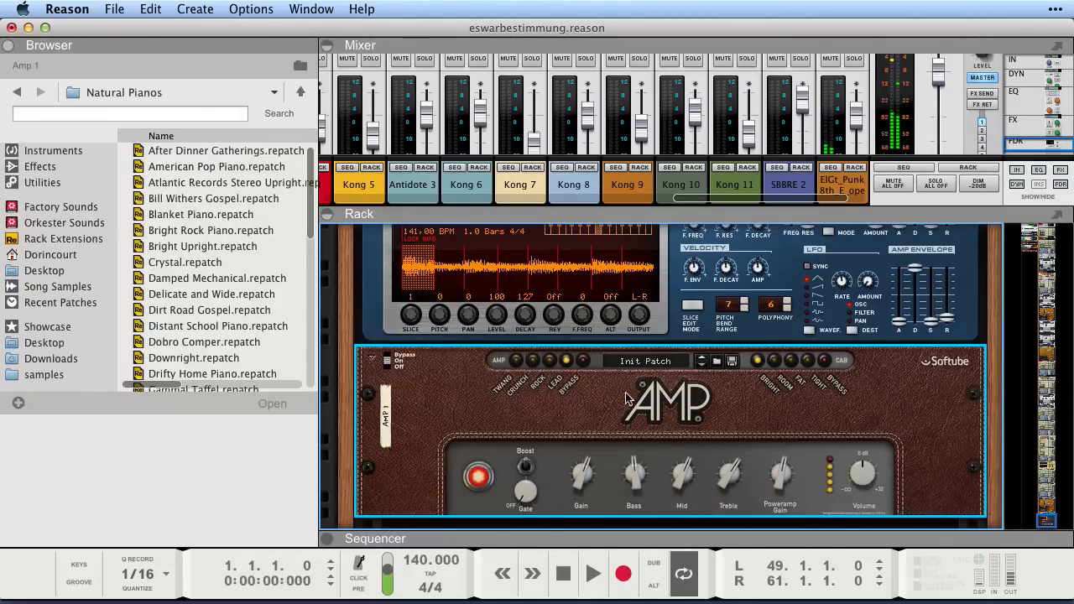
Select loop slot 2, the damped punk guitar loop, in the Dr OctoRex and play it briefly from bar 49
{"action": "scroll", "coordinate": [646, 390], "scroll_direction": "up", "scroll_amount": 1}
{"action": "scroll", "coordinate": [613, 391], "scroll_direction": "down", "scroll_amount": 1}
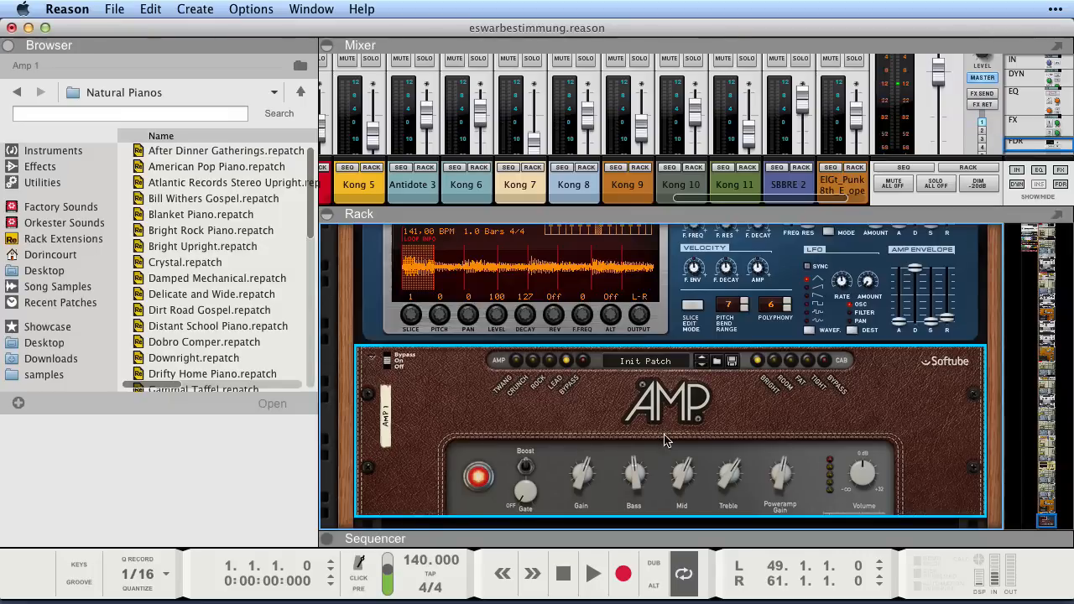
{"action": "scroll", "coordinate": [587, 375], "scroll_direction": "up", "scroll_amount": 3}
{"action": "left_click", "coordinate": [668, 259]}
{"action": "key", "text": "KP_1"}
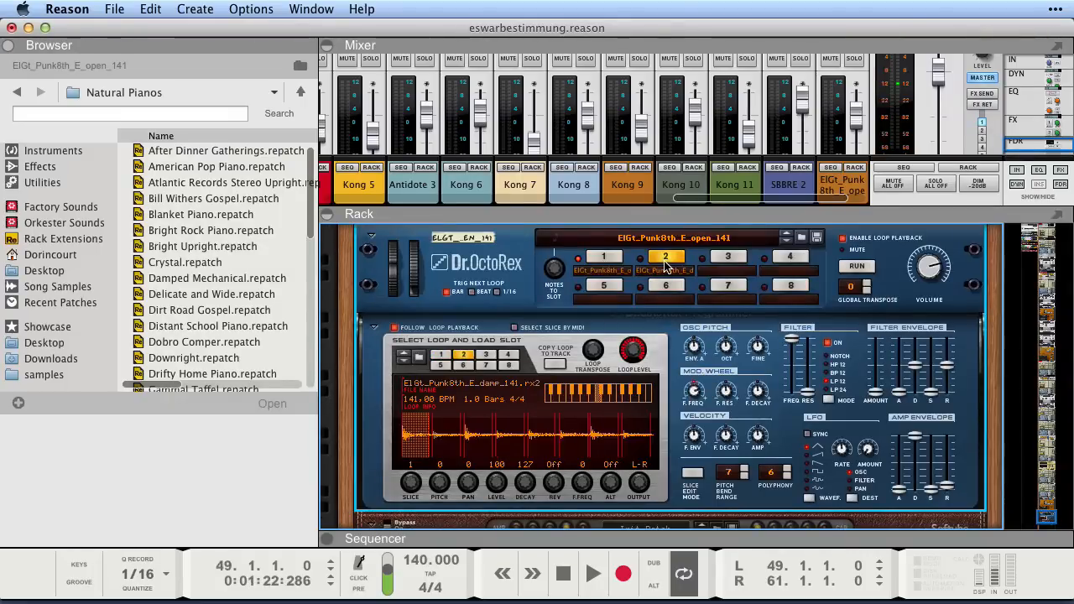
{"action": "key", "text": "space"}
{"action": "key", "text": "space"}
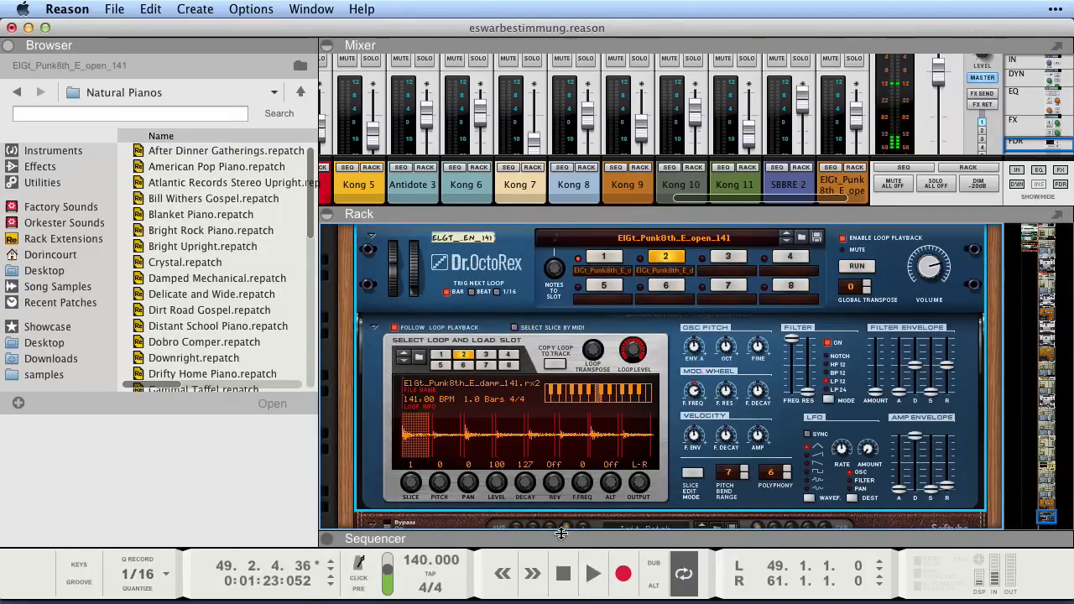
Play the song from bar 49 and arrange the window so the rack sits above a smaller sequencer
{"action": "left_click_drag", "start_coordinate": [562, 534], "coordinate": [430, 118]}
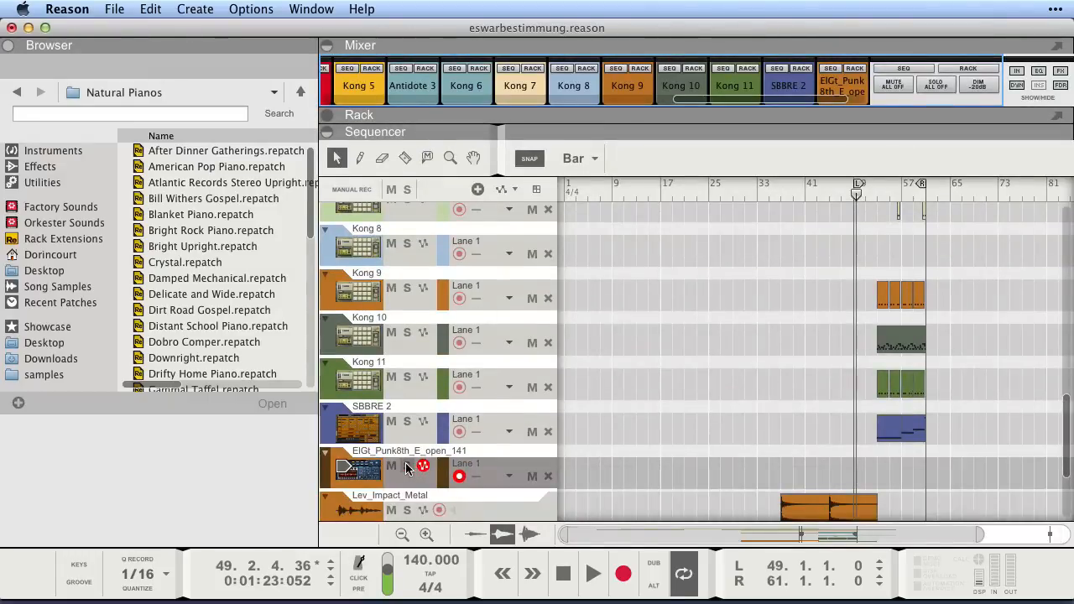
{"action": "key", "text": "KP_1"}
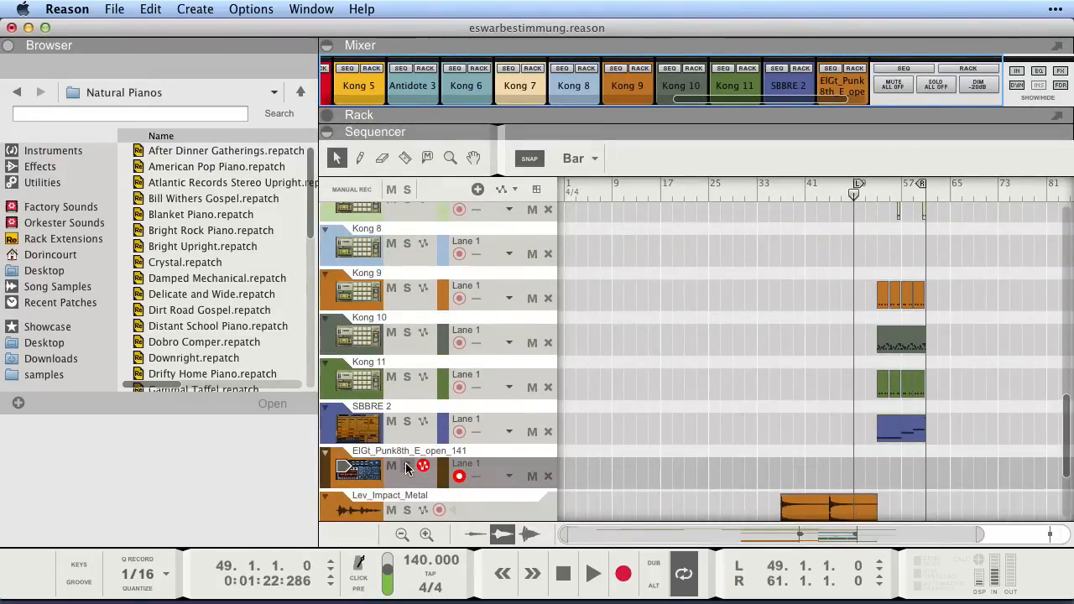
{"action": "key", "text": "space"}
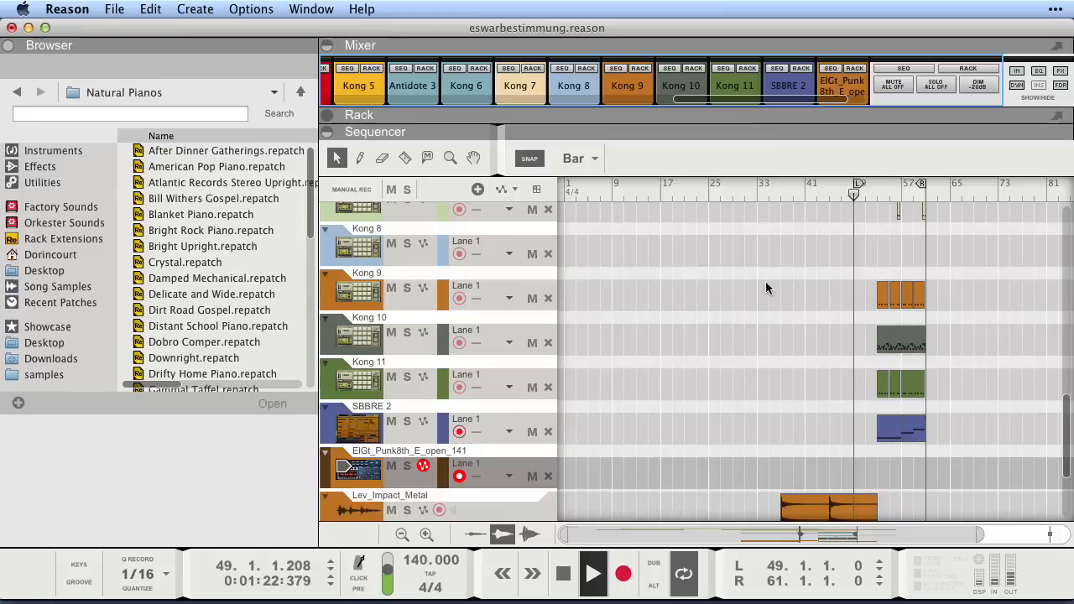
{"action": "left_click_drag", "start_coordinate": [770, 125], "coordinate": [761, 435]}
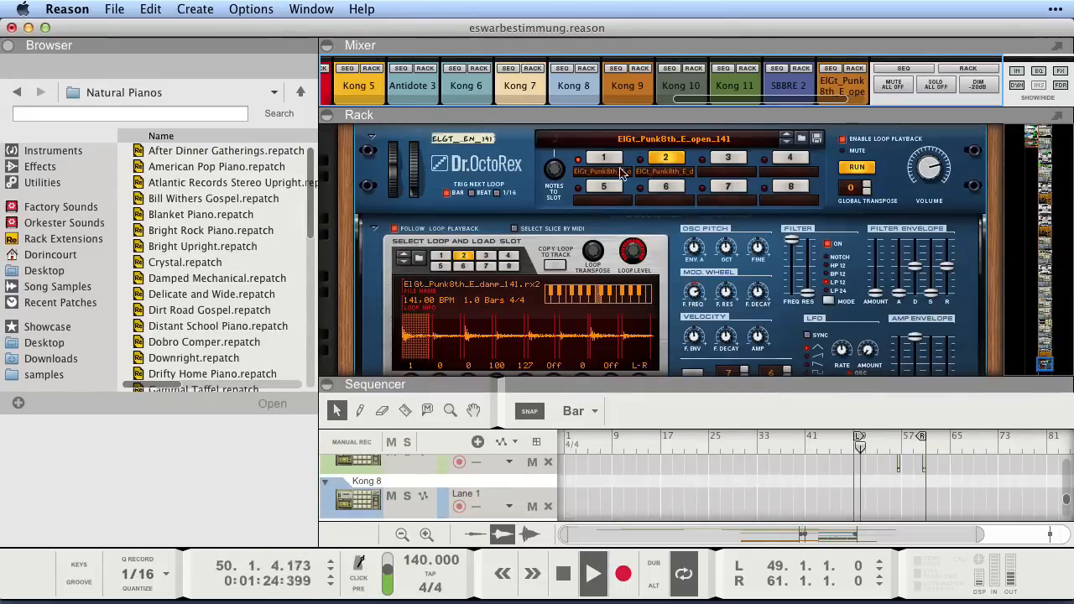
{"action": "left_click", "coordinate": [547, 172]}
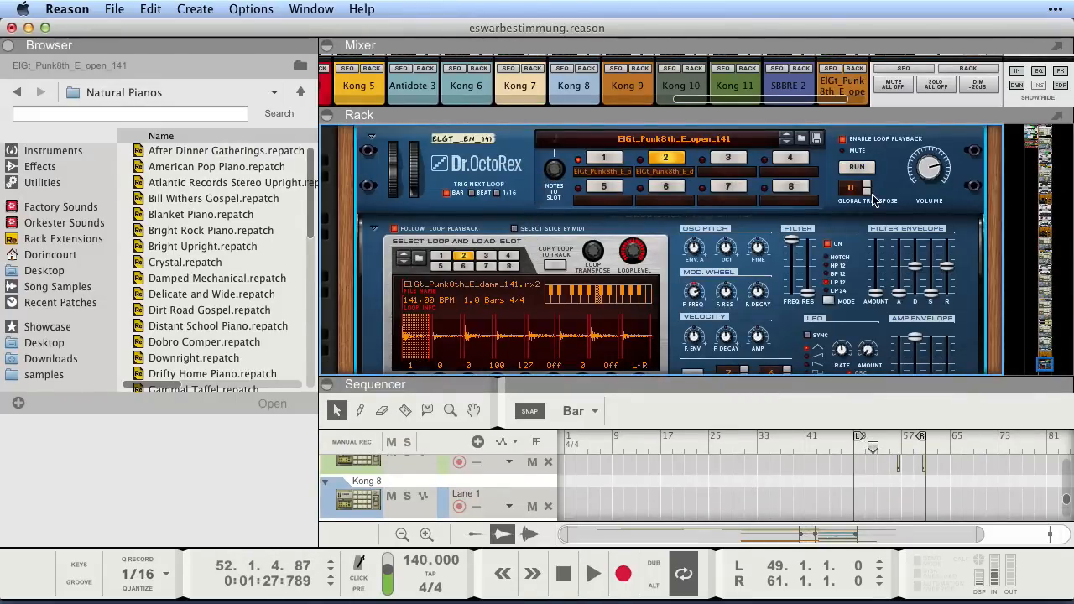
Set the Dr OctoRex's Global Transpose to -4 and play the section again
{"action": "left_click", "coordinate": [865, 192]}
{"action": "left_click", "coordinate": [866, 193]}
{"action": "left_click", "coordinate": [865, 192]}
{"action": "key", "text": "shift+Return"}
{"action": "key", "text": "space"}
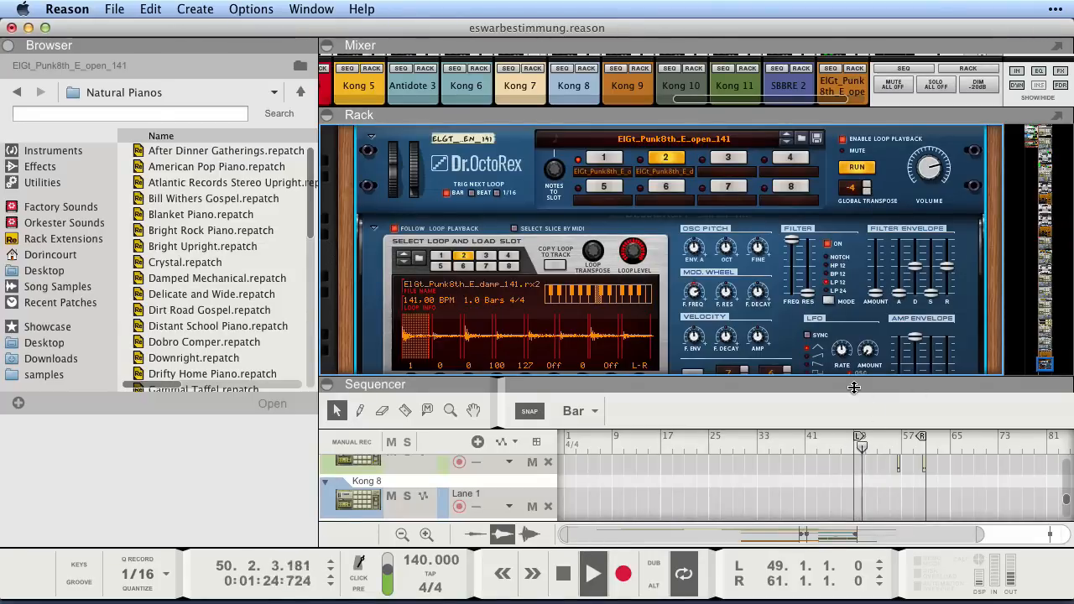
Move the left loop locator to bar 53 and compare the Dr OctoRex's loop slots 1 and 2 during playback, ending on slot 2
{"action": "left_click", "coordinate": [604, 160]}
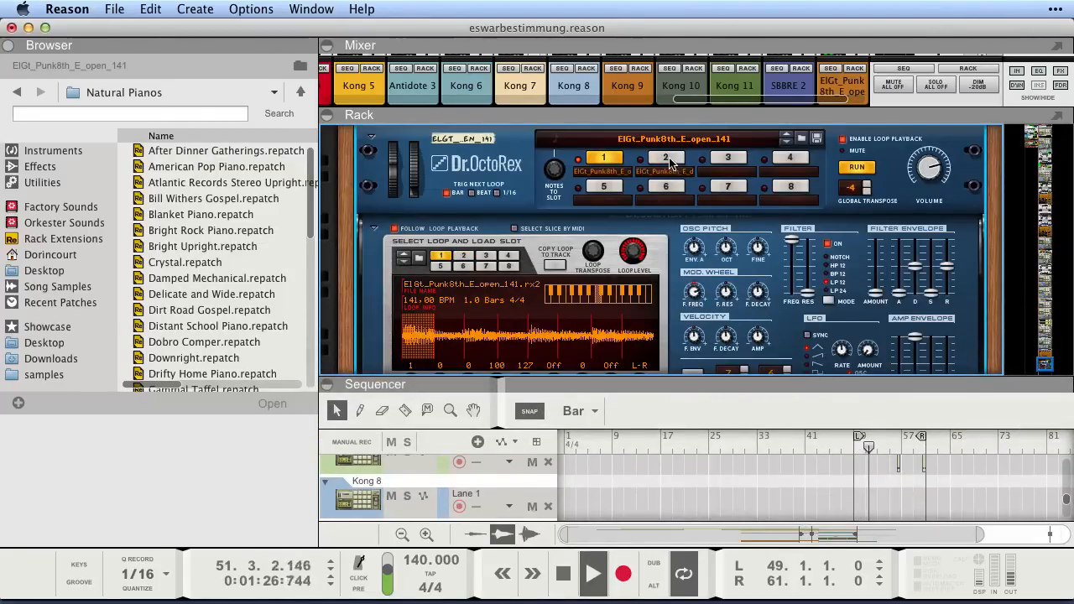
{"action": "left_click_drag", "start_coordinate": [859, 437], "coordinate": [880, 444]}
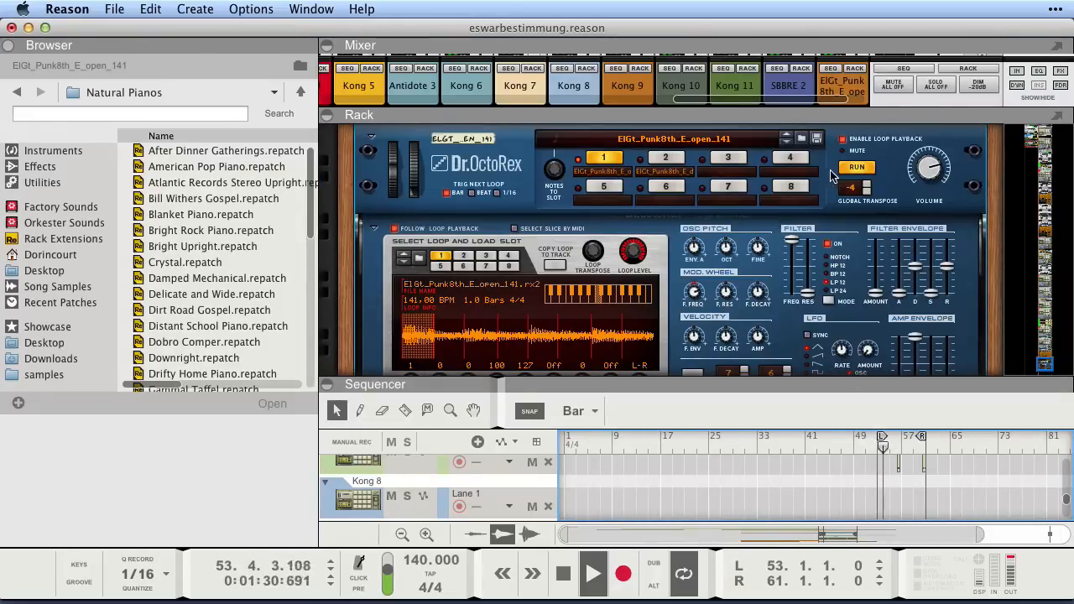
{"action": "left_click", "coordinate": [867, 191]}
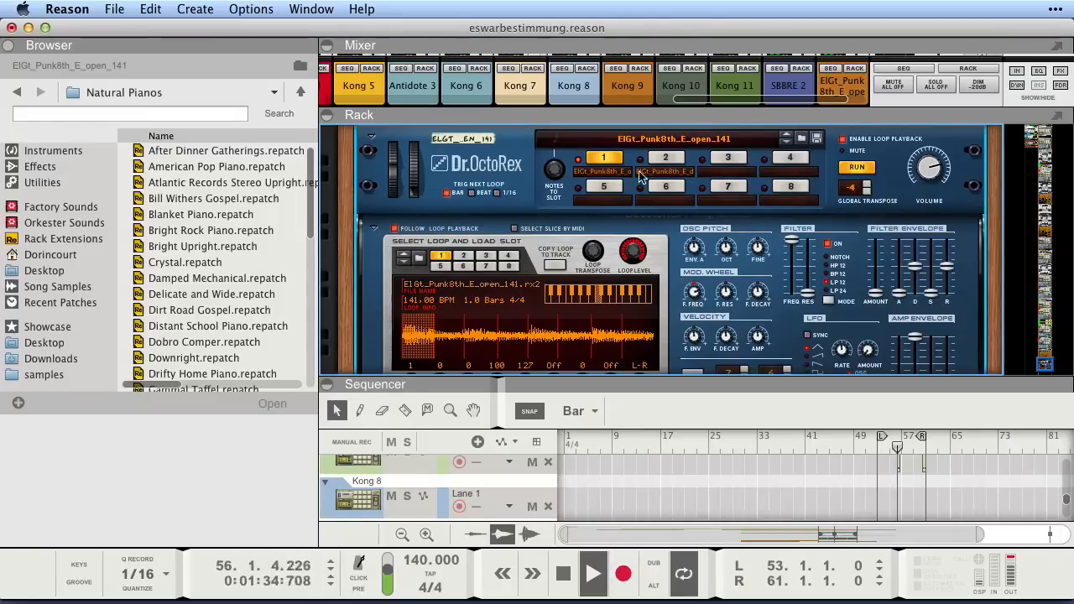
{"action": "left_click", "coordinate": [665, 158]}
Raise the song tempo to 174 BPM while the section plays
{"action": "left_click_drag", "start_coordinate": [415, 561], "coordinate": [306, 445]}
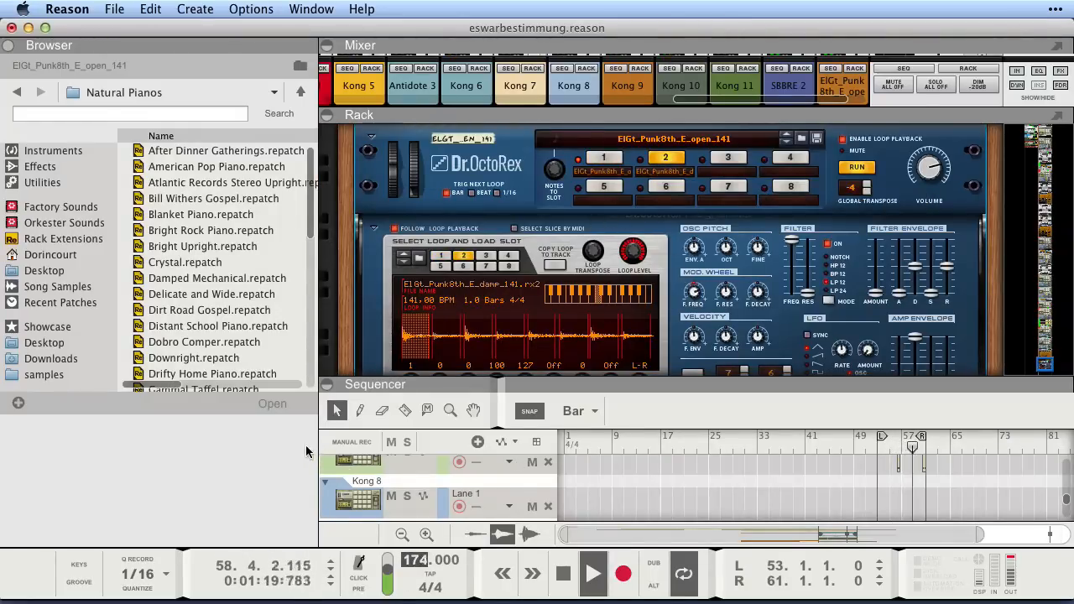
{"action": "scroll", "coordinate": [502, 245], "scroll_direction": "down", "scroll_amount": 5}
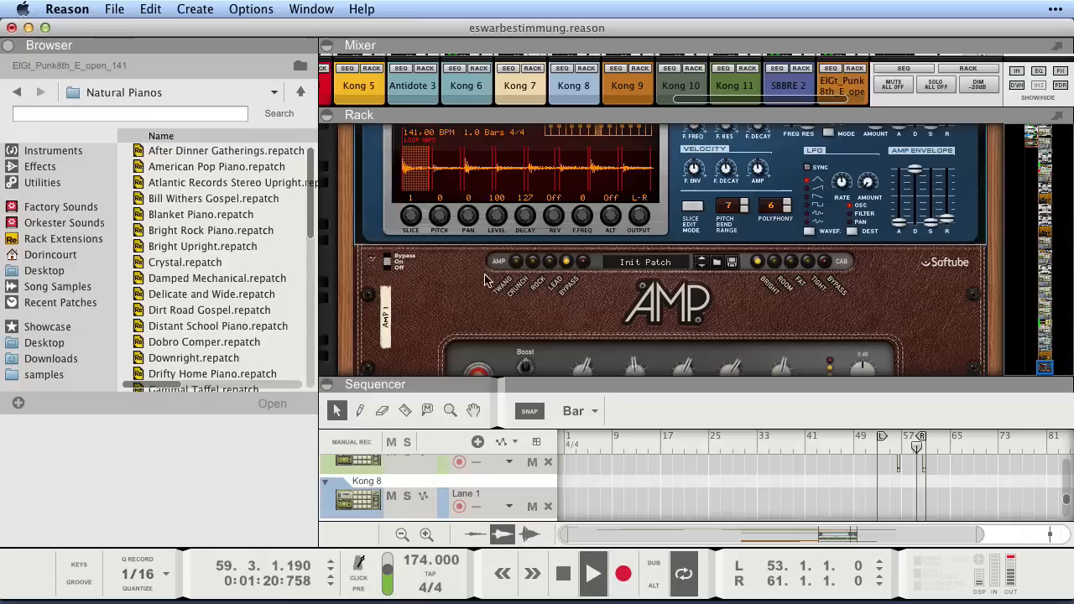
Audition the Softube Amp's amp models while the section plays, settling on Twang
{"action": "left_click", "coordinate": [836, 294]}
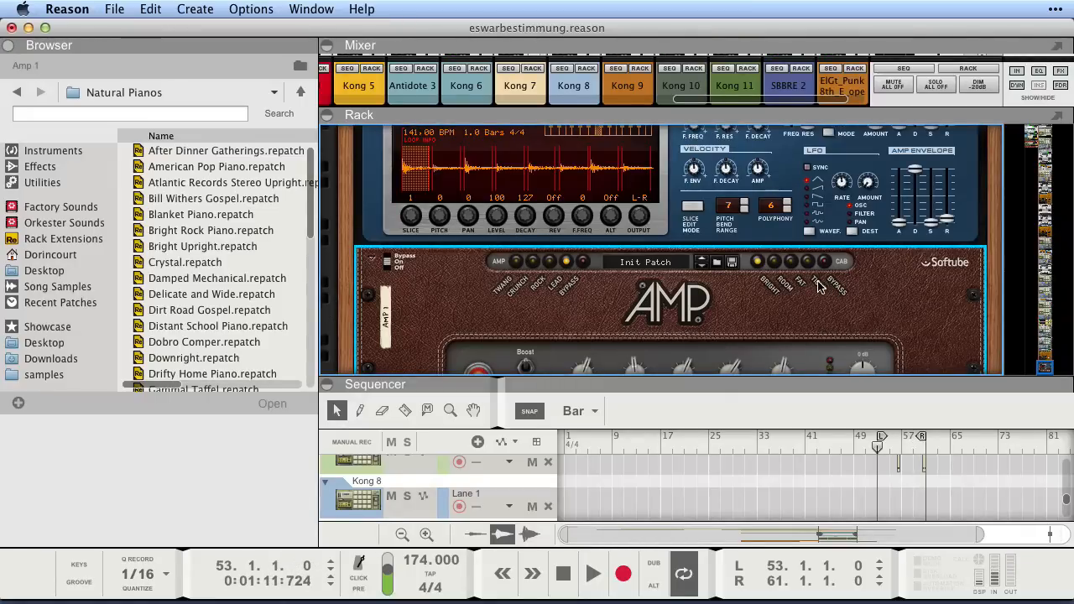
{"action": "key", "text": "space"}
{"action": "left_click", "coordinate": [533, 261]}
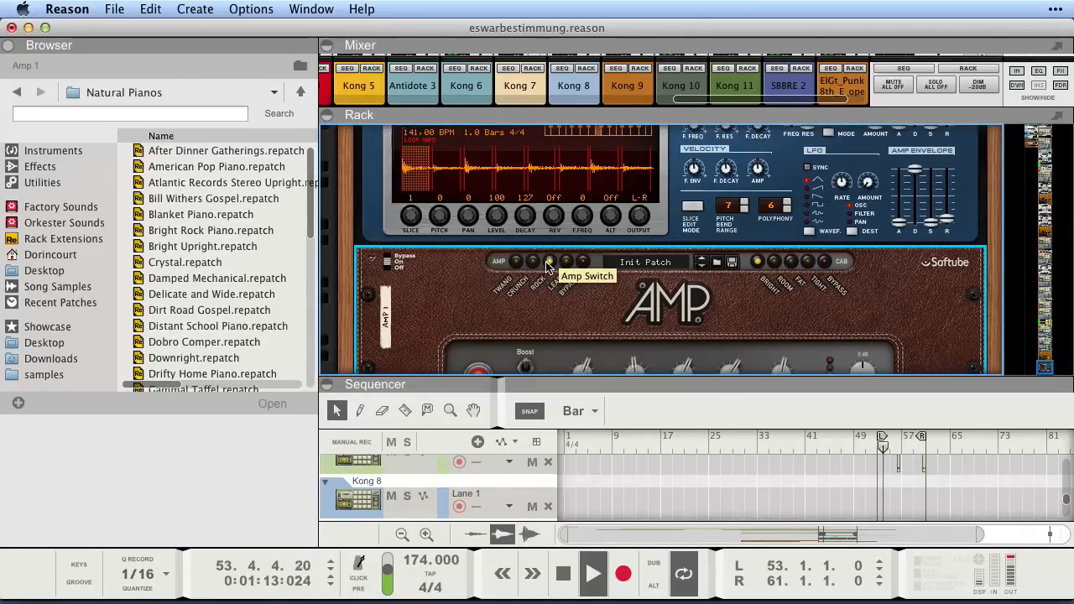
{"action": "left_click", "coordinate": [517, 261]}
Raise the Amp's Treble and Mid and reduce its Bass during playback
{"action": "scroll", "coordinate": [848, 312], "scroll_direction": "down", "scroll_amount": 1}
{"action": "scroll", "coordinate": [846, 313], "scroll_direction": "down", "scroll_amount": 5}
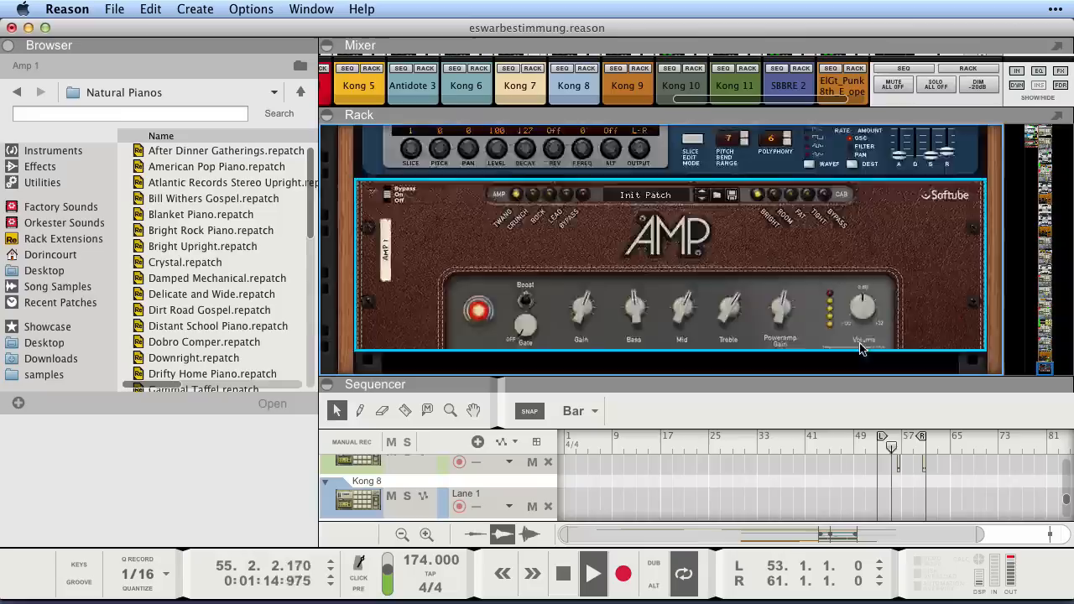
{"action": "left_click_drag", "start_coordinate": [733, 179], "coordinate": [730, 131]}
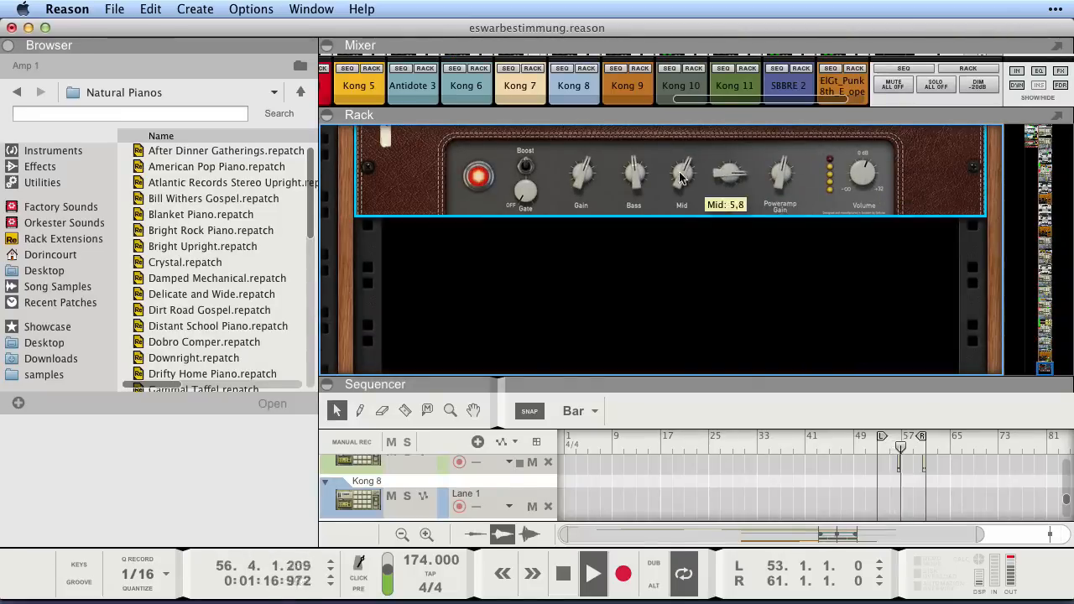
{"action": "left_click_drag", "start_coordinate": [681, 183], "coordinate": [664, 141]}
{"action": "left_click_drag", "start_coordinate": [635, 178], "coordinate": [685, 238]}
Create an automation lane for the Dr OctoRex's loop 2 transpose and draw a 12-bar clip in it starting at bar 53
{"action": "scroll", "coordinate": [685, 238], "scroll_direction": "up", "scroll_amount": 10}
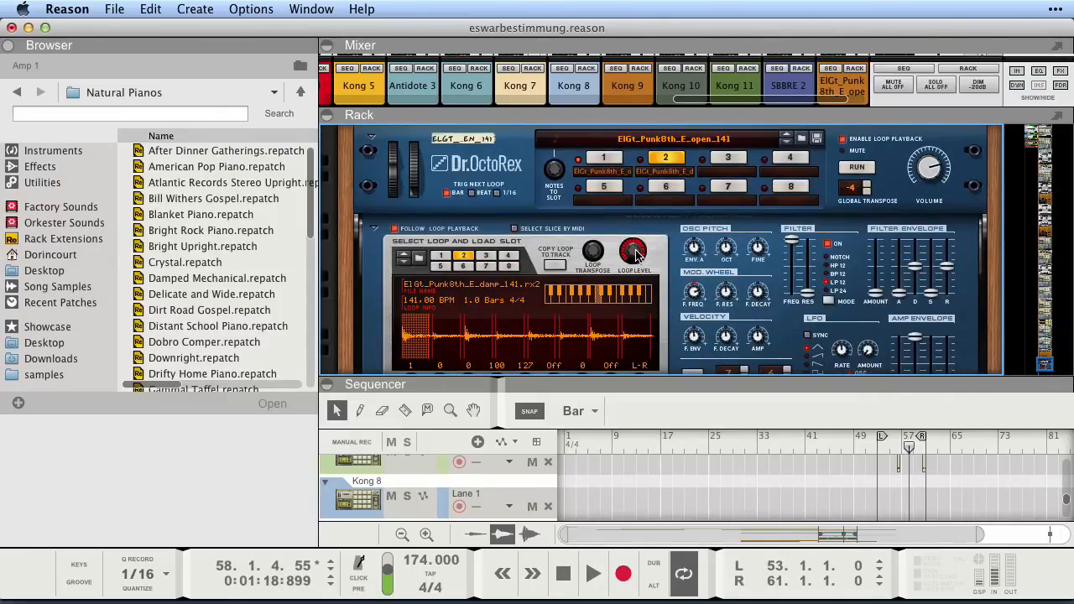
{"action": "left_click", "coordinate": [593, 252], "text": "alt"}
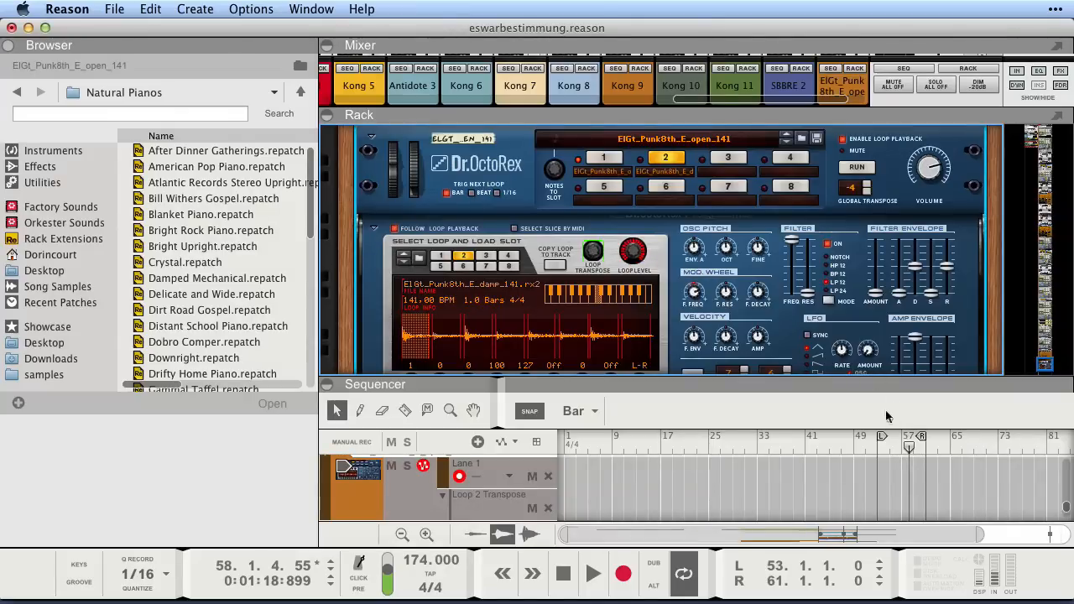
{"action": "mouse_move", "coordinate": [874, 389]}
{"action": "left_mouse_down"}
{"action": "mouse_move", "coordinate": [874, 277]}
{"action": "mouse_move", "coordinate": [873, 297]}
{"action": "left_mouse_up"}
{"action": "key", "text": "p"}
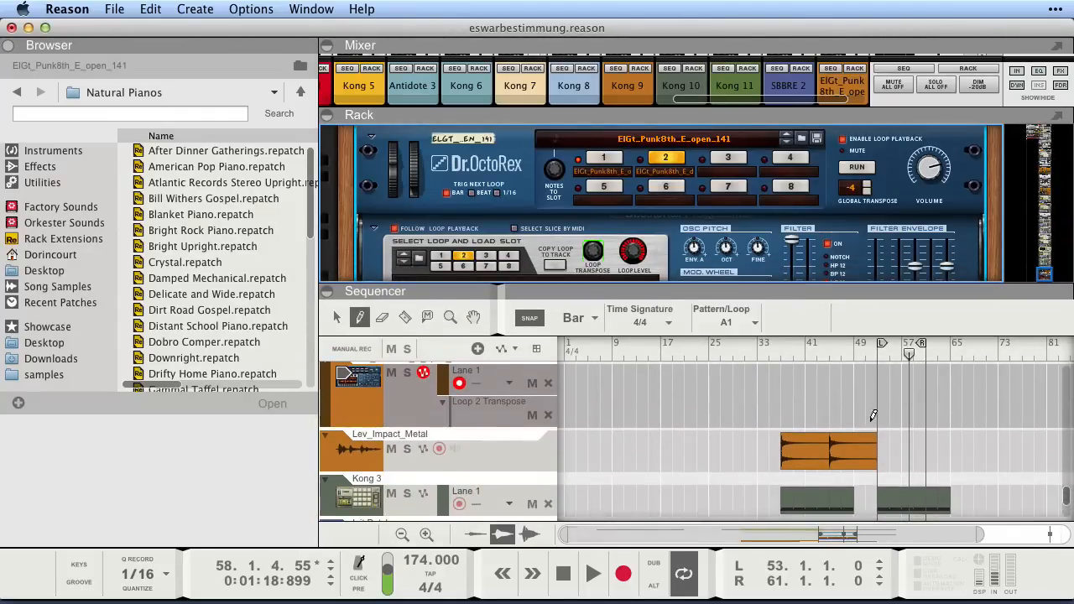
{"action": "left_click_drag", "start_coordinate": [883, 414], "coordinate": [950, 417]}
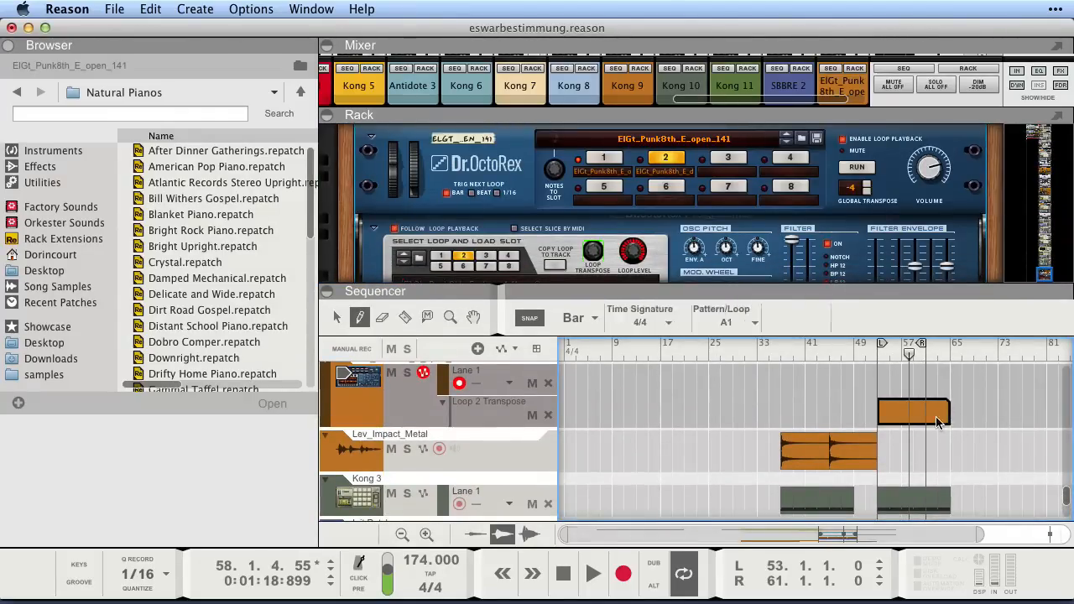
Add automation points to the Loop 2 Transpose clip with value 3 at bar 57 and value 5 at bar 59
{"action": "double_click", "coordinate": [938, 423]}
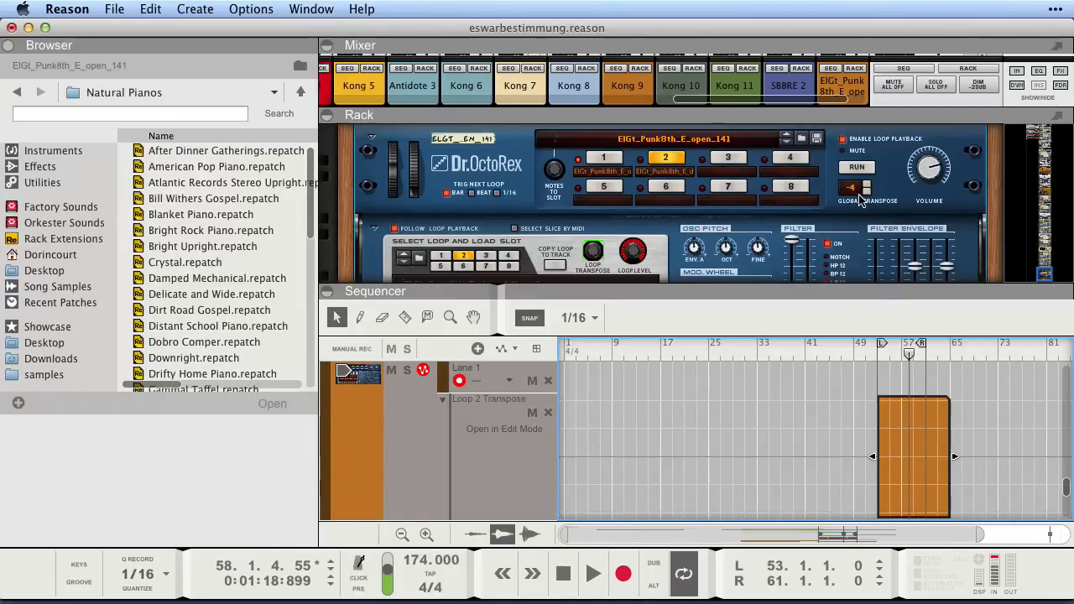
{"action": "scroll", "coordinate": [731, 235], "scroll_direction": "down", "scroll_amount": 2}
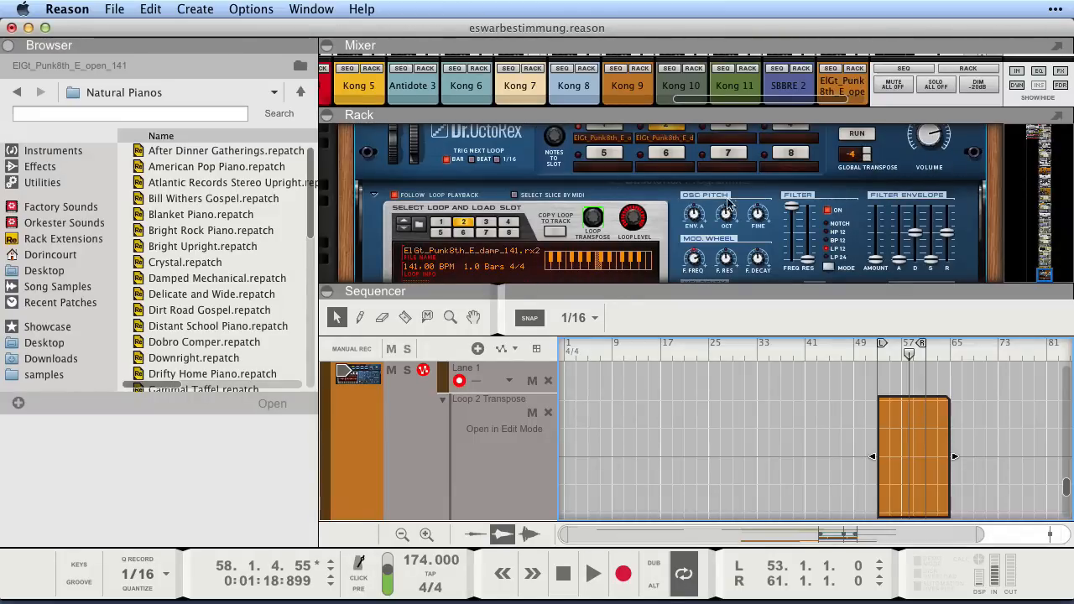
{"action": "key", "text": "w"}
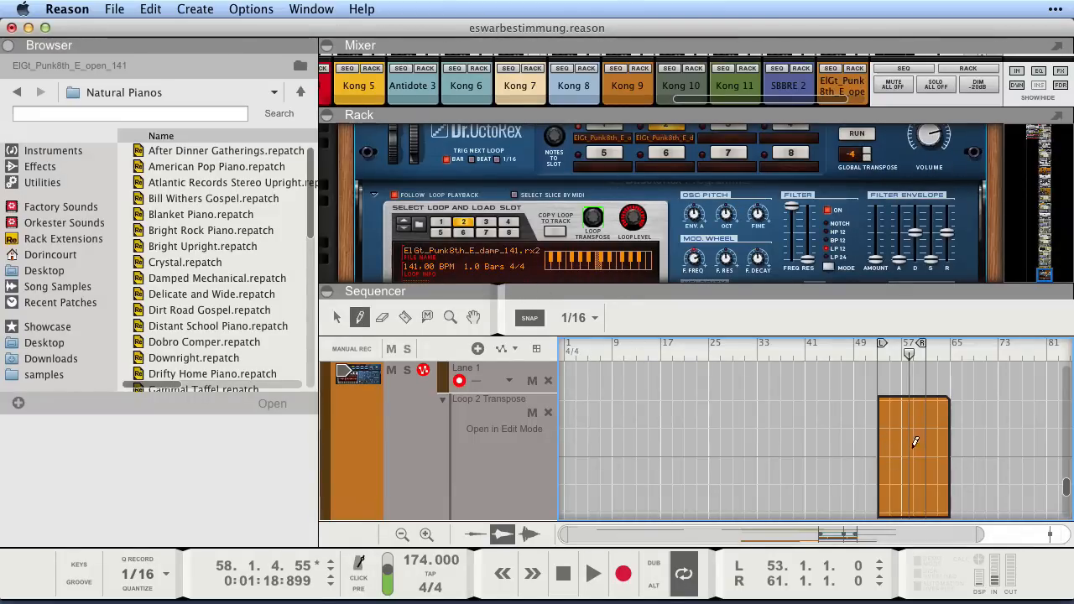
{"action": "scroll", "coordinate": [910, 447], "scroll_direction": "up", "scroll_amount": 10}
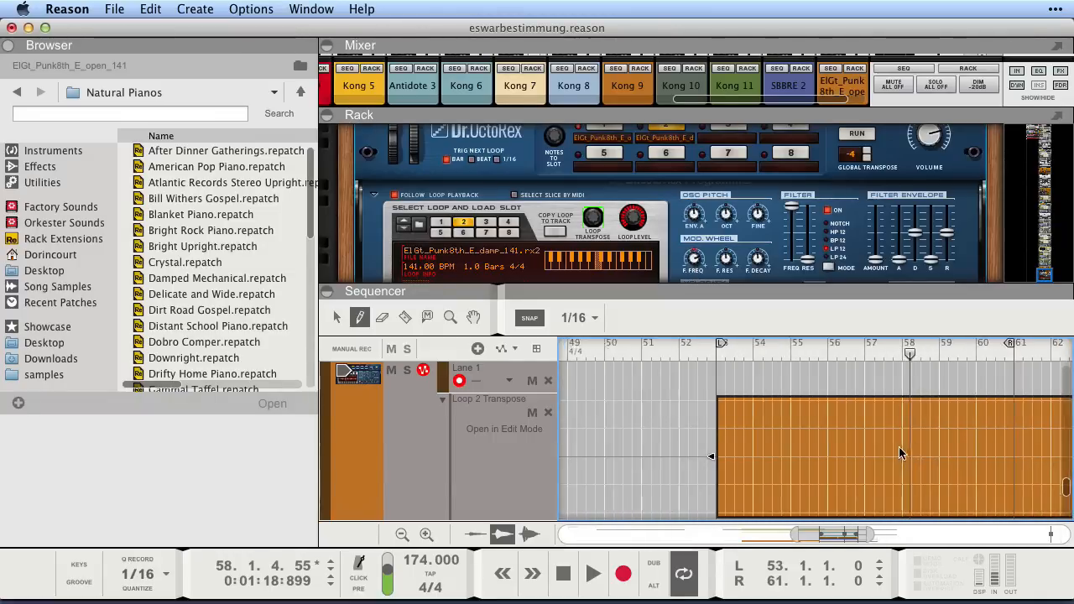
{"action": "scroll", "coordinate": [902, 452], "scroll_direction": "down", "scroll_amount": 1}
{"action": "left_click", "coordinate": [868, 448]}
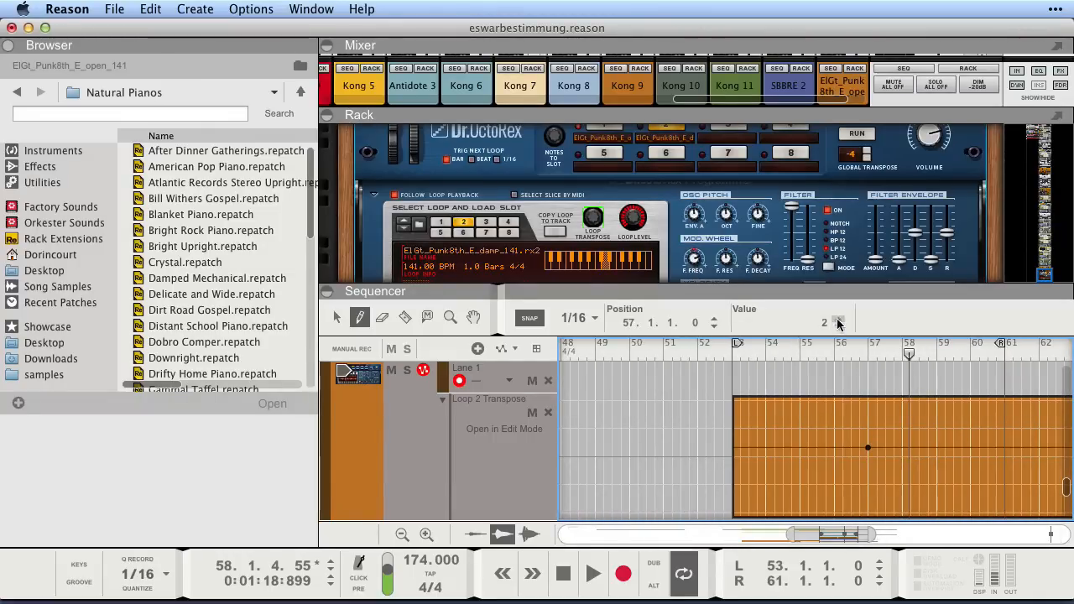
{"action": "left_click", "coordinate": [838, 320]}
{"action": "left_click", "coordinate": [903, 437]}
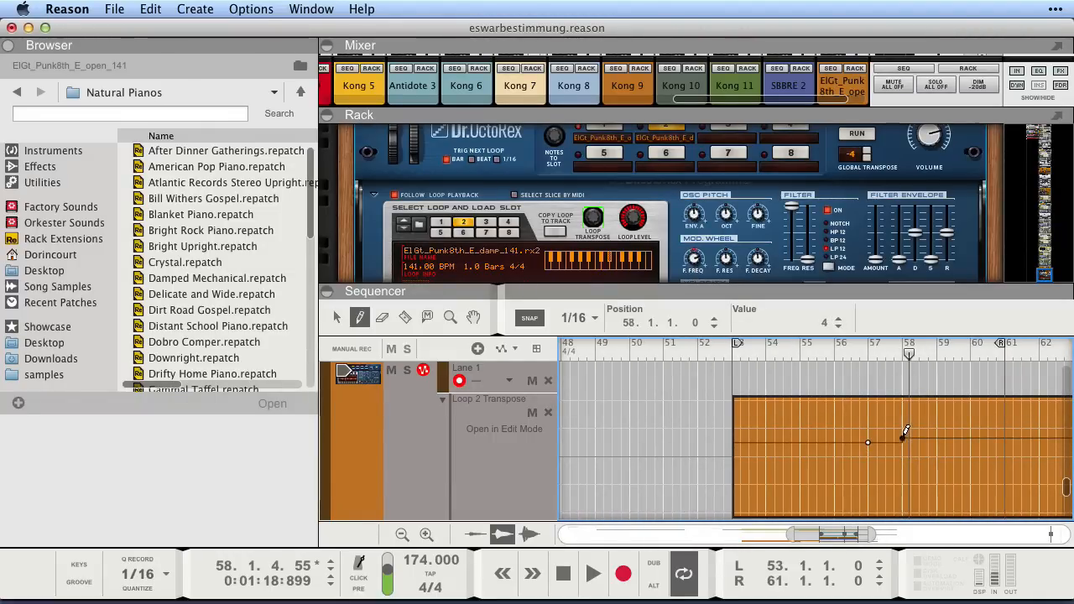
{"action": "key", "text": "q"}
{"action": "left_click", "coordinate": [838, 319]}
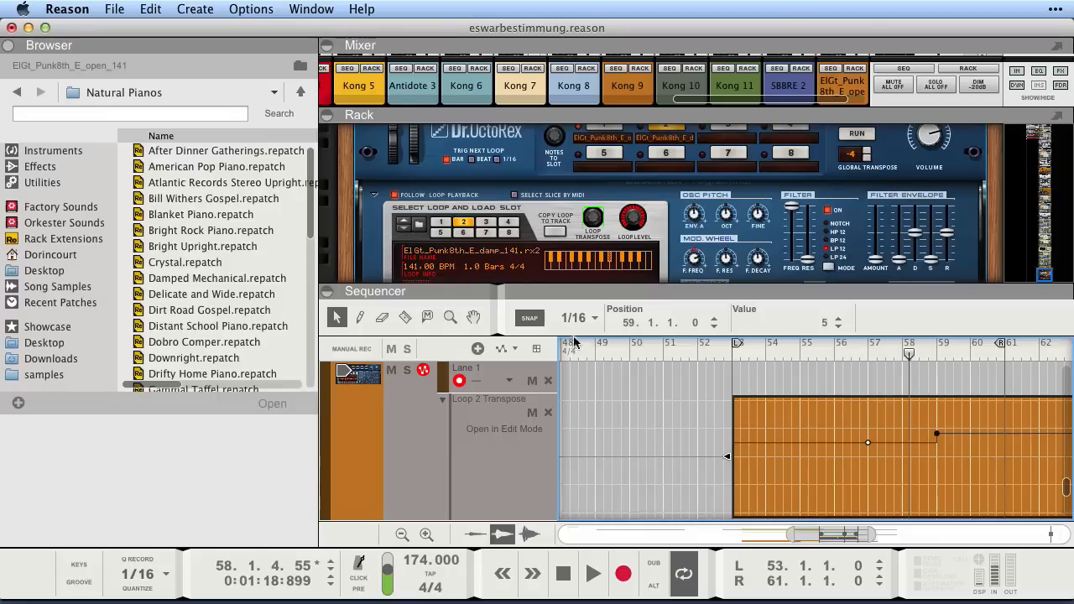
Enlarge the sequencer, solo the Dr OctoRex track and play the looped section
{"action": "left_click_drag", "start_coordinate": [550, 286], "coordinate": [483, 107]}
{"action": "scroll", "coordinate": [451, 369], "scroll_direction": "up", "scroll_amount": 5}
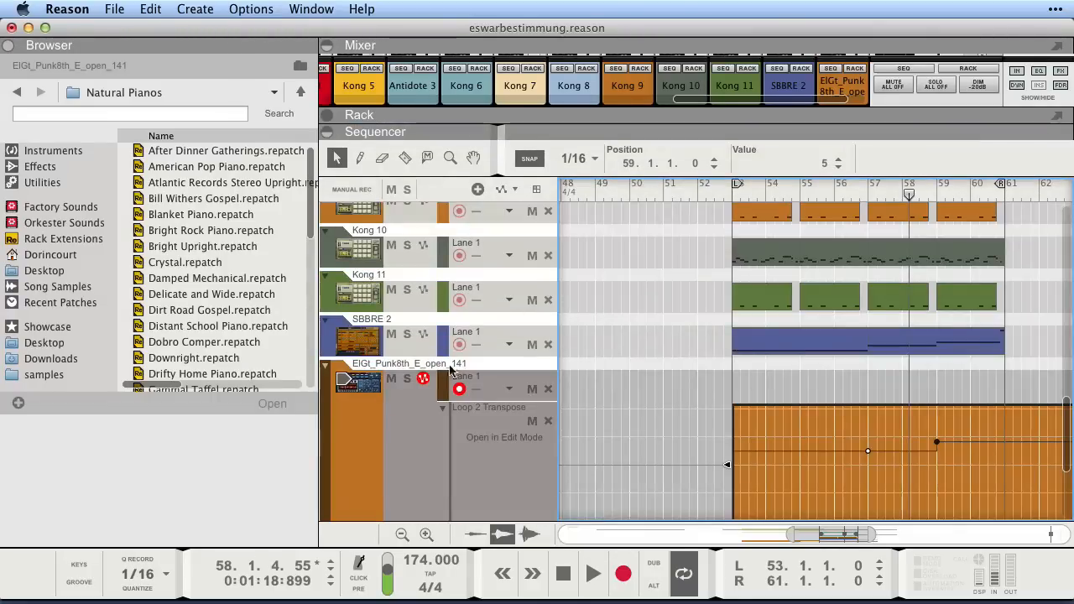
{"action": "left_click", "coordinate": [407, 378]}
{"action": "key", "text": "space"}
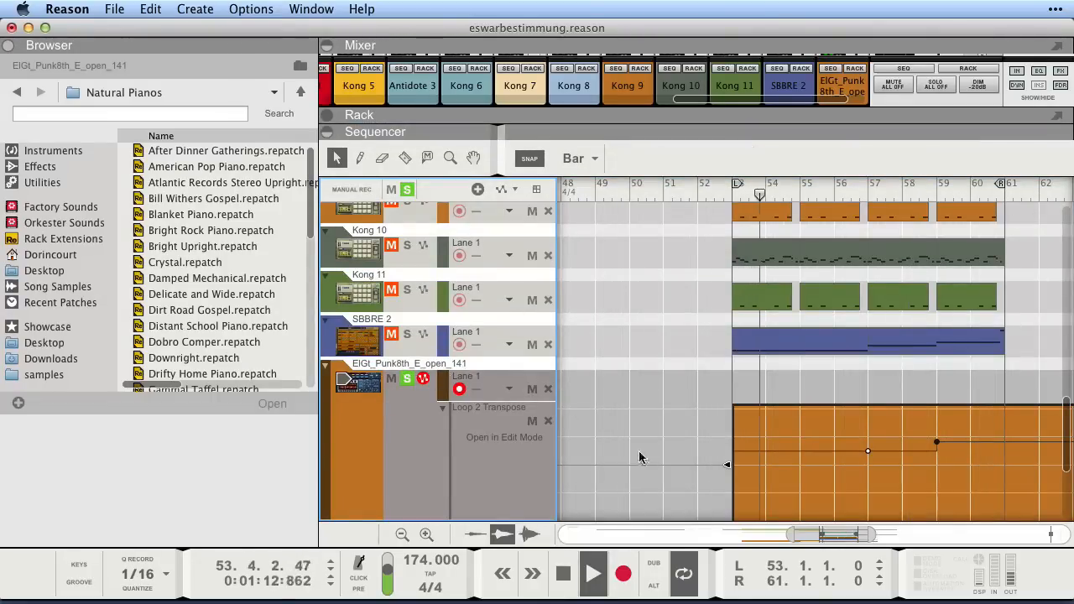
Close the Loop 2 Transpose clip and trim its start to bar 57
{"action": "left_click", "coordinate": [700, 461]}
{"action": "left_click", "coordinate": [748, 384]}
{"action": "left_click", "coordinate": [763, 413]}
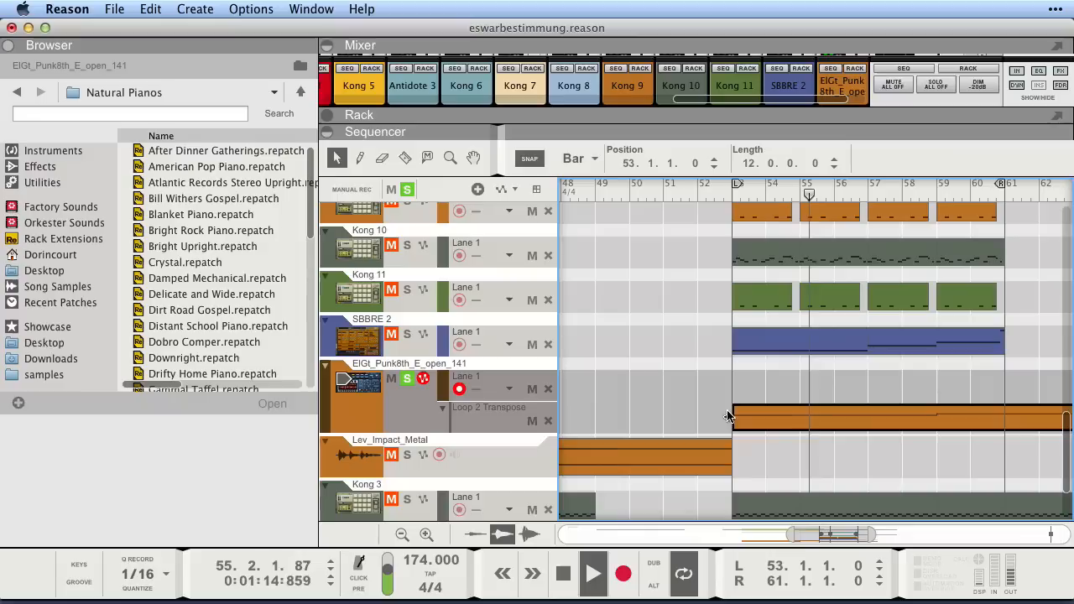
{"action": "left_click_drag", "start_coordinate": [728, 416], "coordinate": [883, 415]}
{"action": "left_click", "coordinate": [885, 464]}
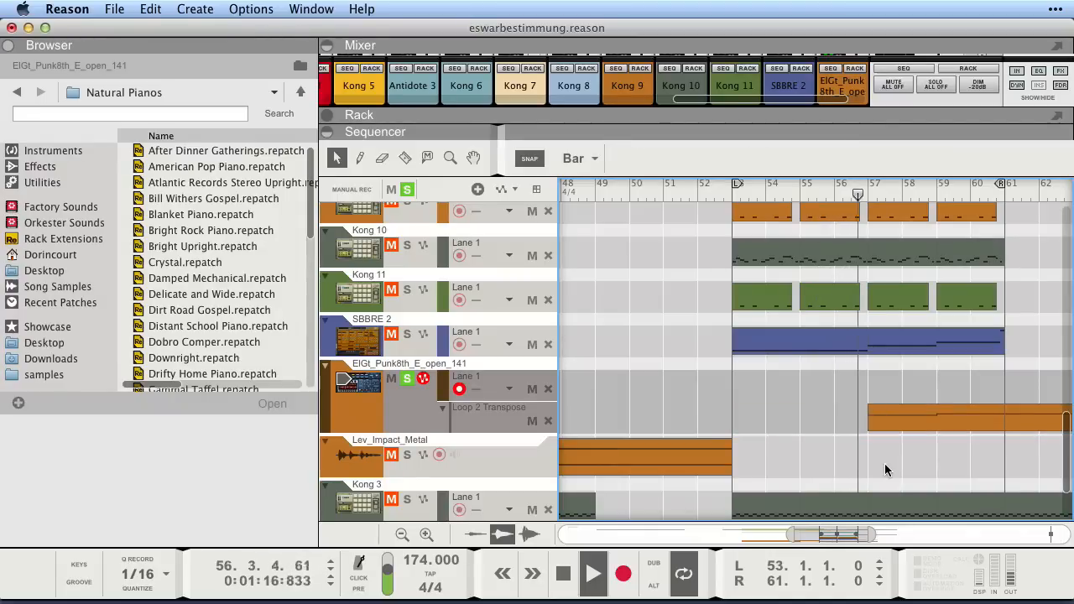
Look through the other tracks, enlarge the mixer and show the punk guitar channel's Amp in the rack
{"action": "scroll", "coordinate": [884, 464], "scroll_direction": "down", "scroll_amount": 2}
{"action": "scroll", "coordinate": [783, 398], "scroll_direction": "up", "scroll_amount": 10}
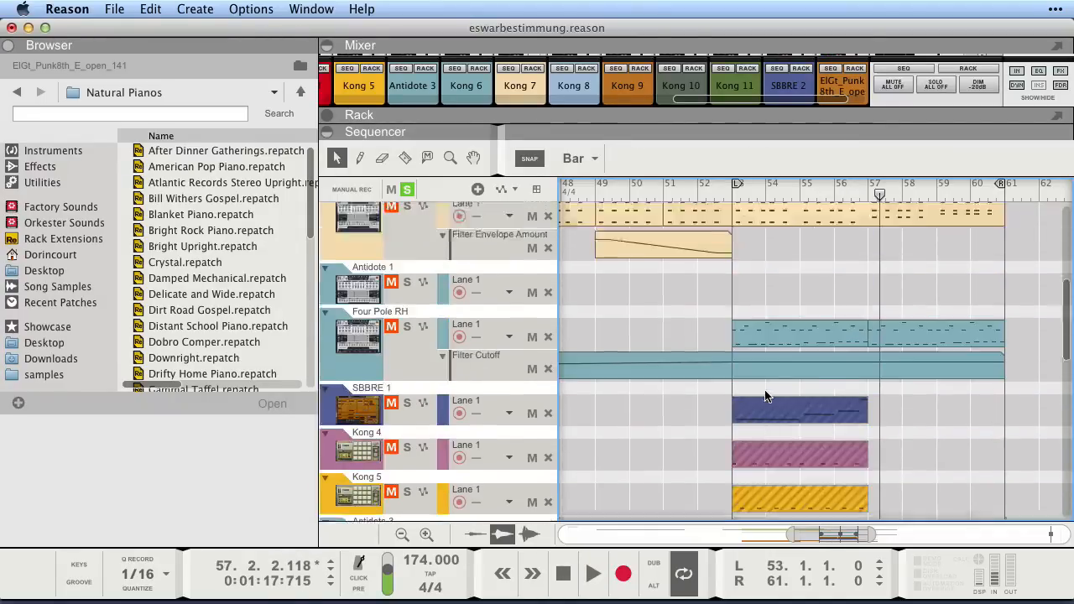
{"action": "scroll", "coordinate": [766, 397], "scroll_direction": "up", "scroll_amount": 3}
{"action": "scroll", "coordinate": [824, 386], "scroll_direction": "down", "scroll_amount": 7}
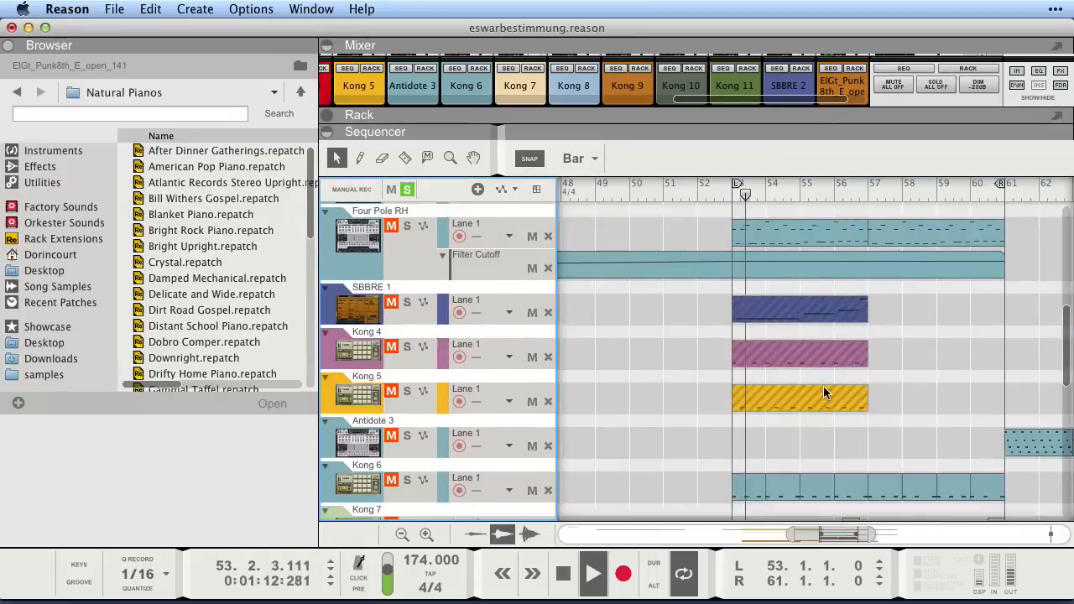
{"action": "scroll", "coordinate": [823, 386], "scroll_direction": "down", "scroll_amount": 10}
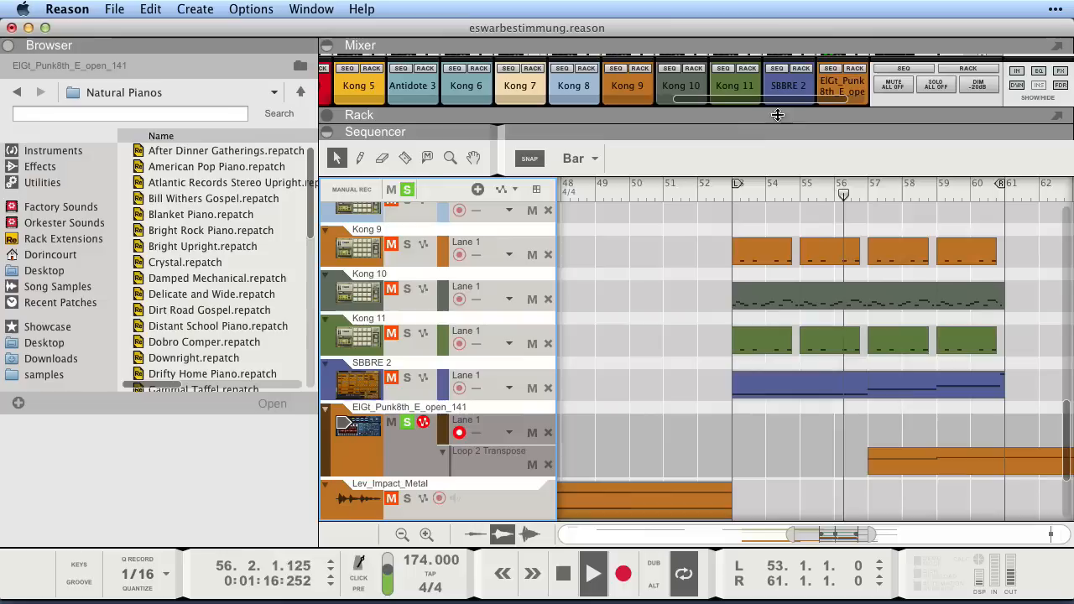
{"action": "left_click_drag", "start_coordinate": [757, 117], "coordinate": [756, 223]}
{"action": "left_click", "coordinate": [853, 175]}
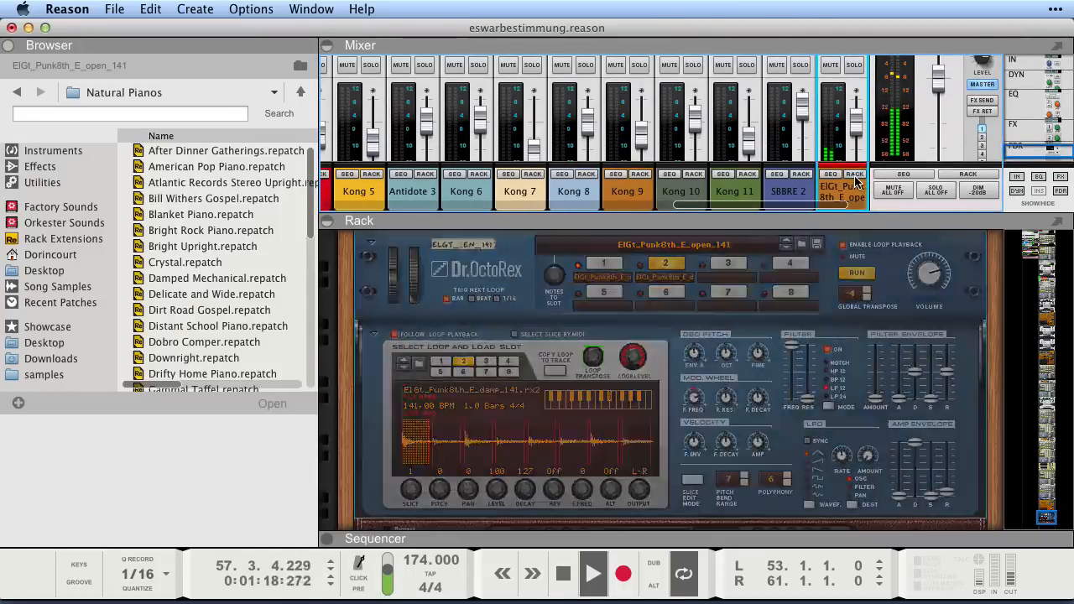
{"action": "scroll", "coordinate": [724, 372], "scroll_direction": "down", "scroll_amount": 1}
{"action": "scroll", "coordinate": [724, 371], "scroll_direction": "down", "scroll_amount": 3}
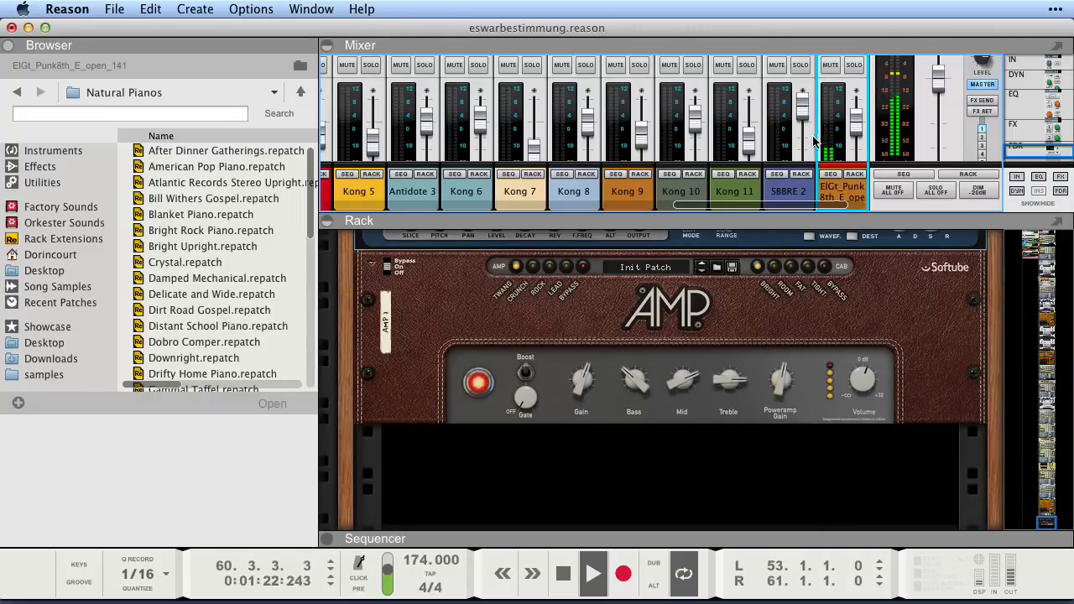
Compare the Amp's cabinets during playback, returning to Bright, and switch the amp model to Rock
{"action": "key", "text": "space"}
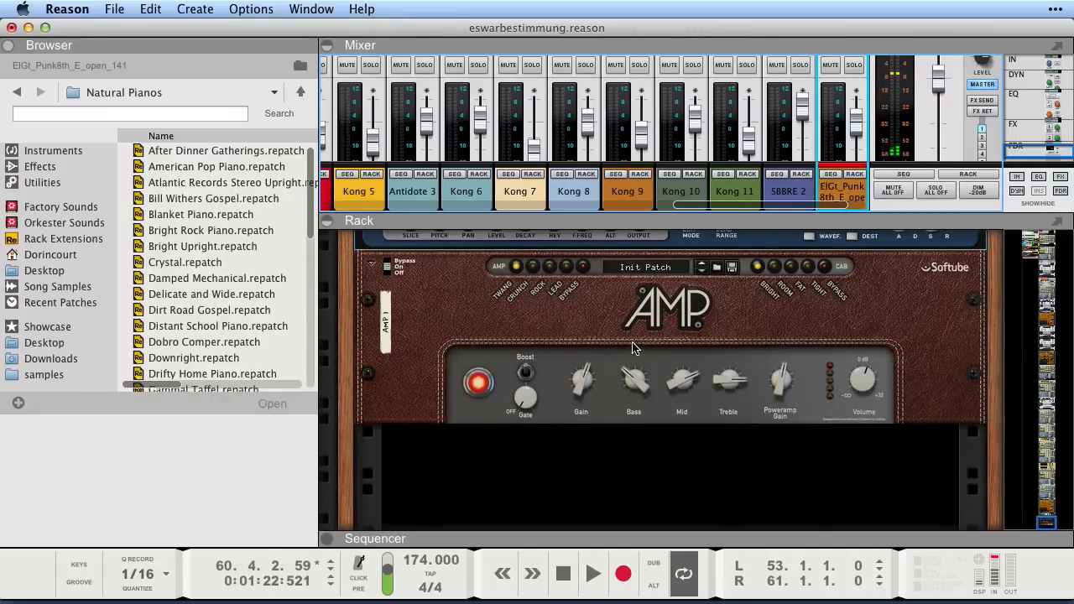
{"action": "key", "text": "space"}
{"action": "left_click", "coordinate": [775, 267]}
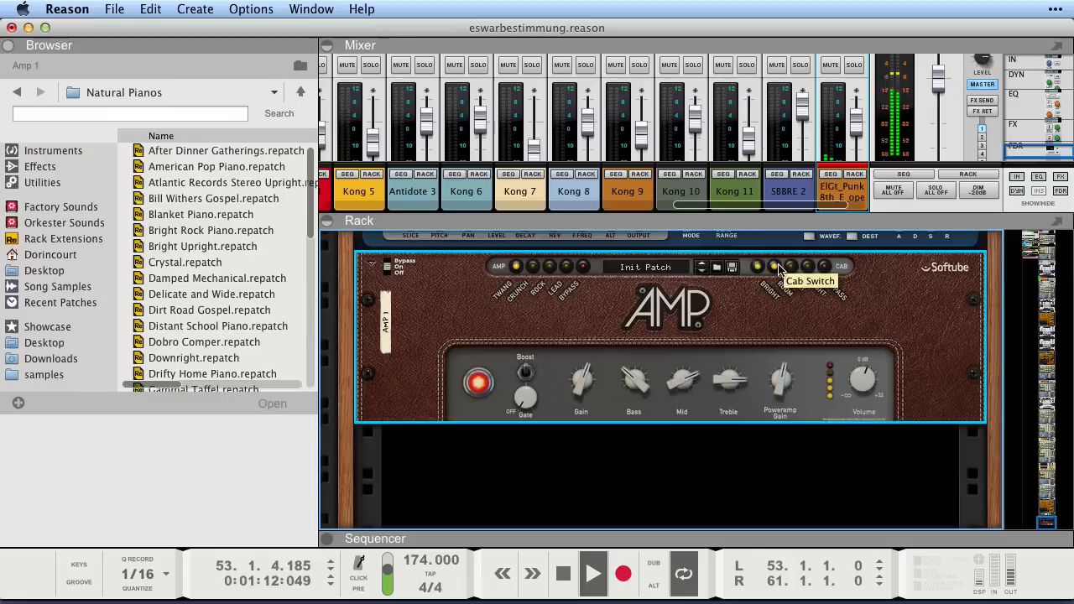
{"action": "left_click", "coordinate": [808, 267]}
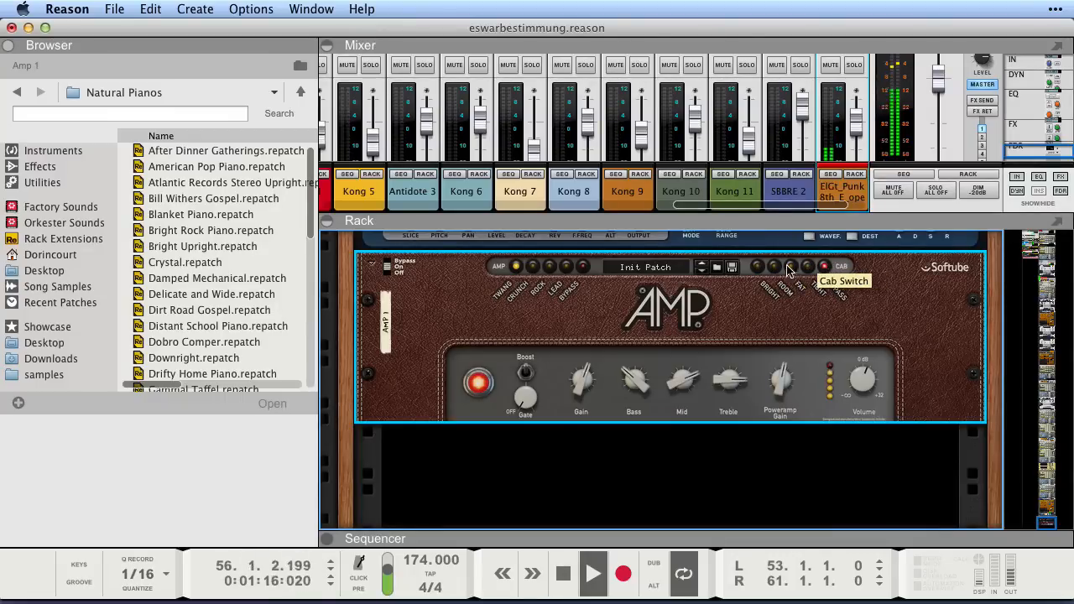
{"action": "left_click", "coordinate": [758, 267]}
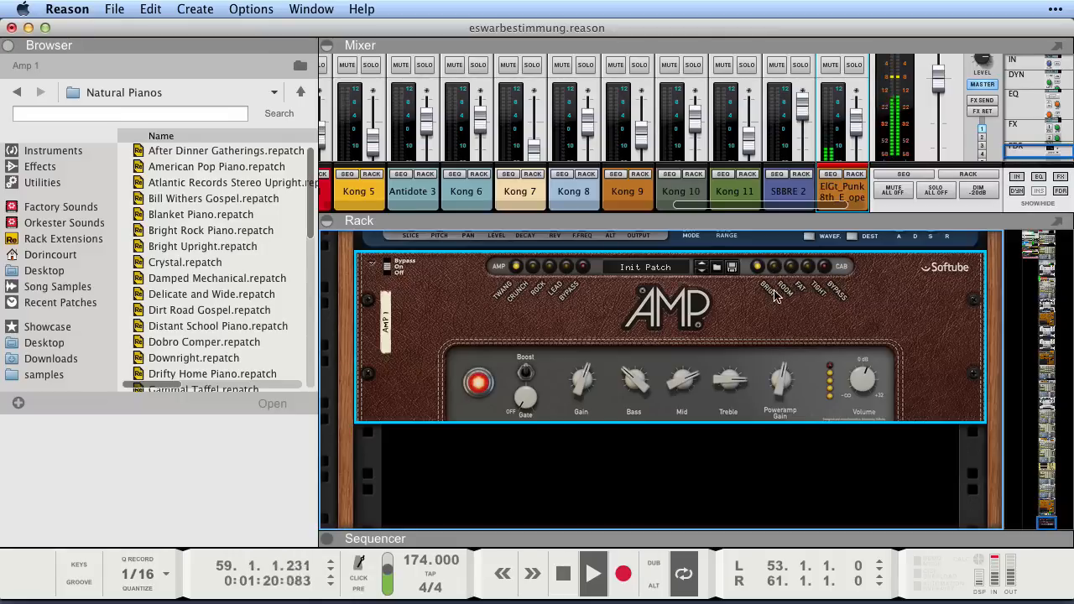
{"action": "left_click", "coordinate": [773, 267]}
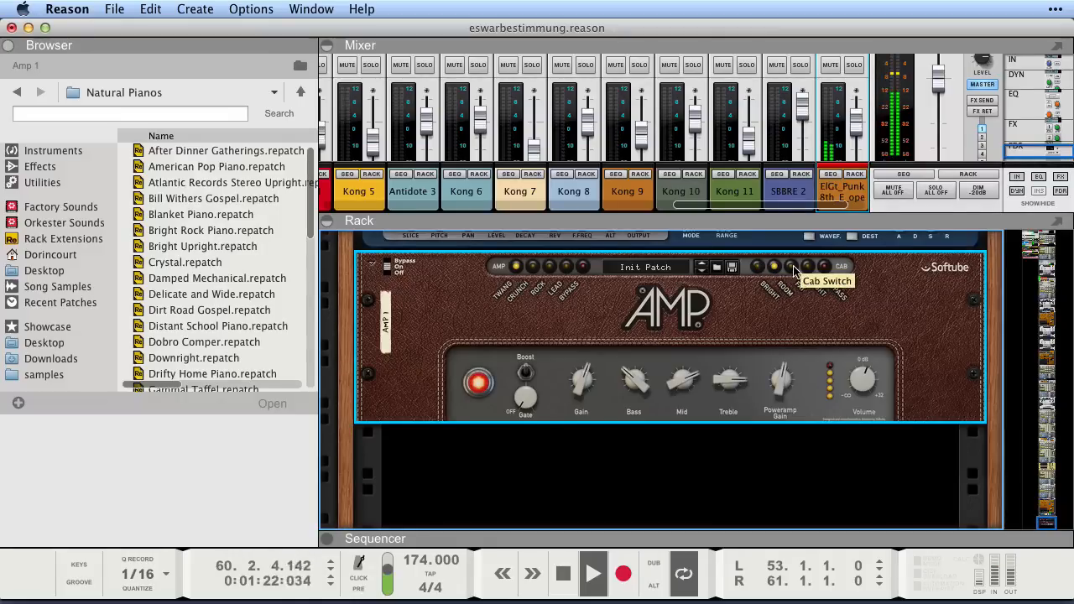
{"action": "left_click", "coordinate": [757, 267]}
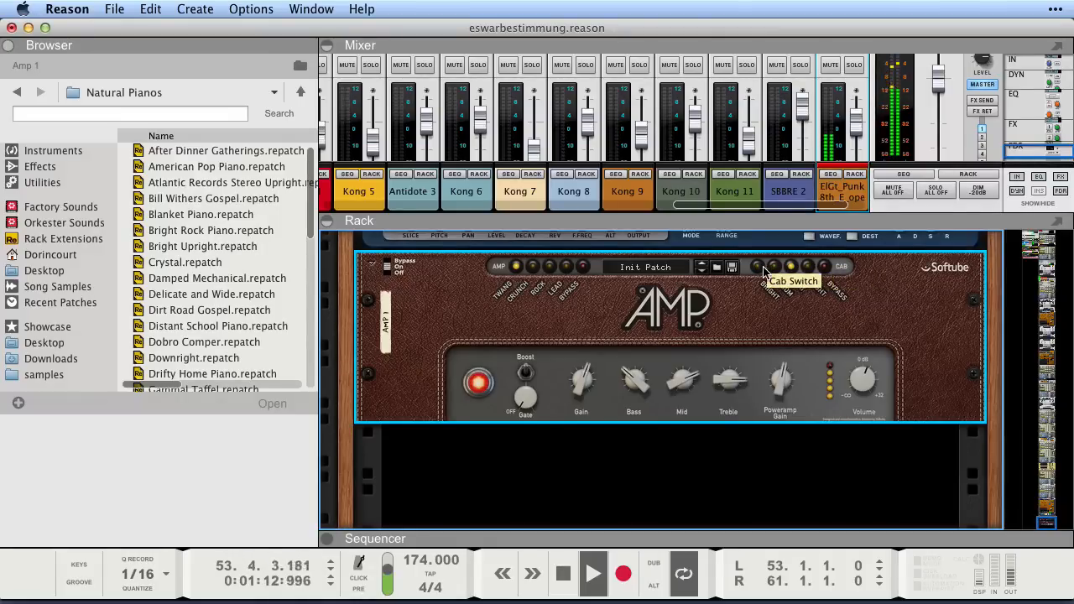
{"action": "left_click", "coordinate": [532, 267]}
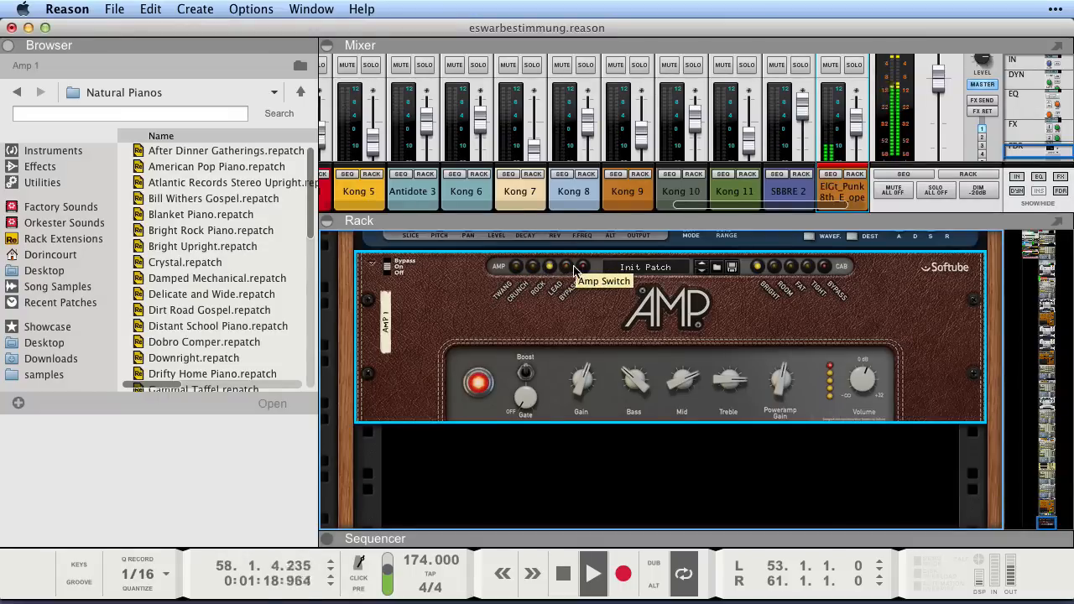
Stop playback and add a kiloHearts Faturator effect after the Amp
{"action": "scroll", "coordinate": [503, 361], "scroll_direction": "down", "scroll_amount": 2}
{"action": "right_click", "coordinate": [418, 362]}
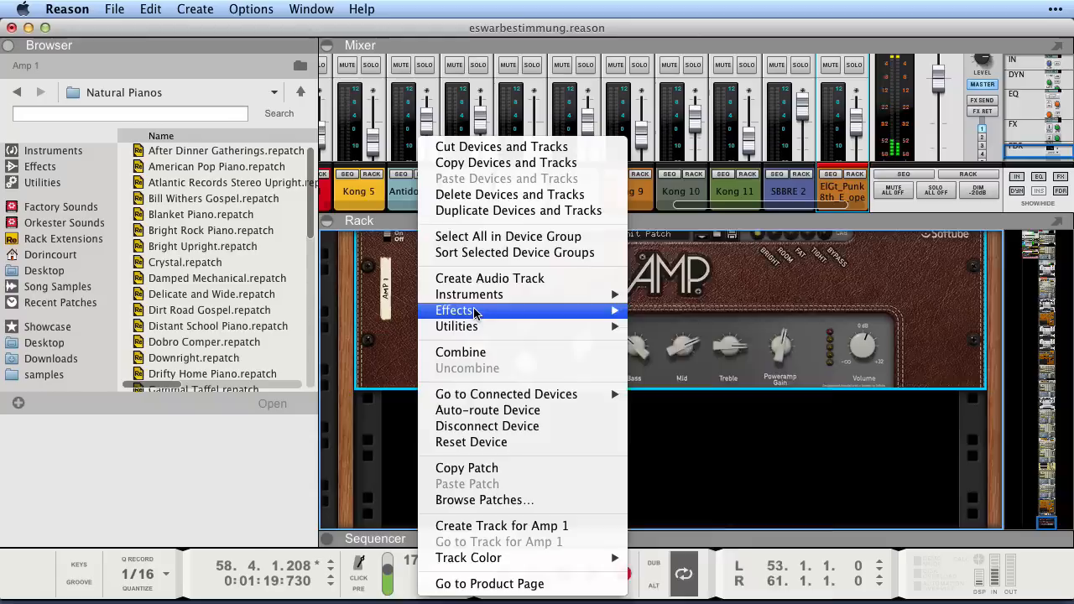
{"action": "mouse_move", "coordinate": [474, 312]}
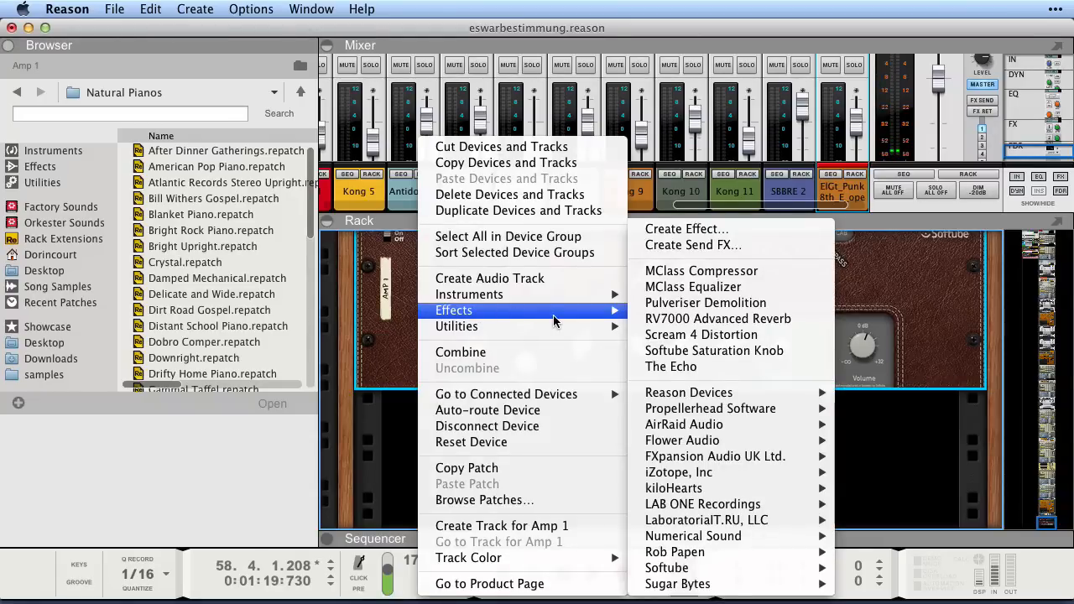
{"action": "mouse_move", "coordinate": [696, 495]}
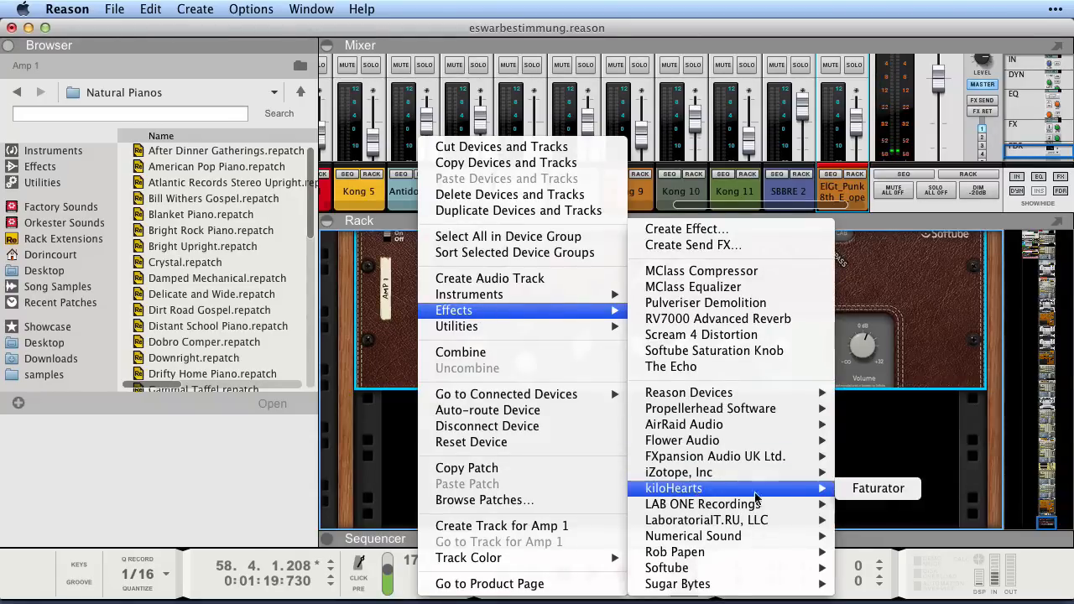
{"action": "left_click", "coordinate": [882, 490]}
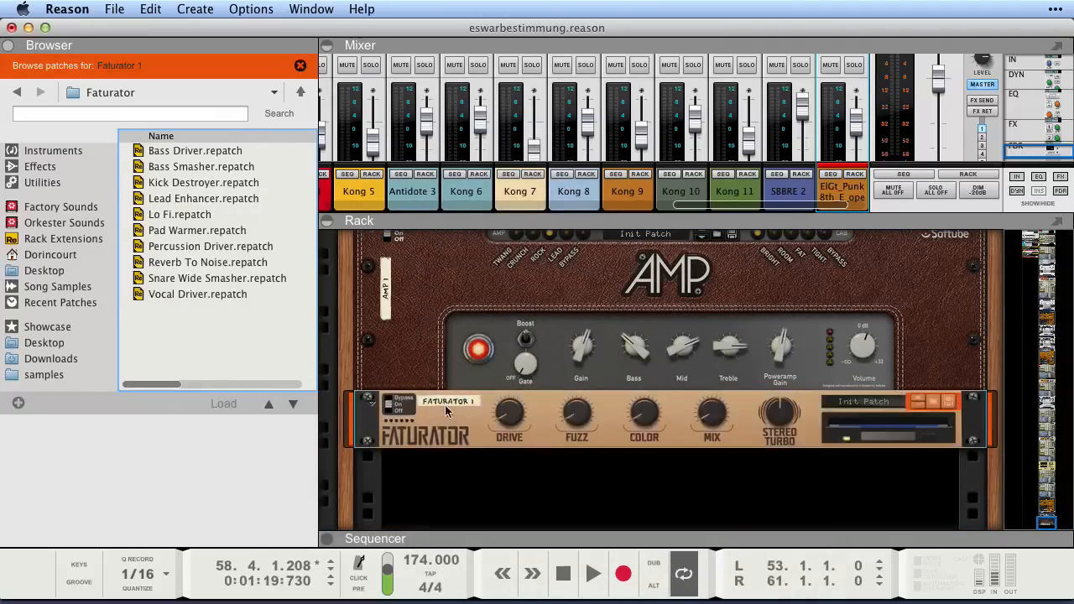
{"action": "left_click_drag", "start_coordinate": [770, 418], "coordinate": [743, 596]}
{"action": "left_click", "coordinate": [416, 453]}
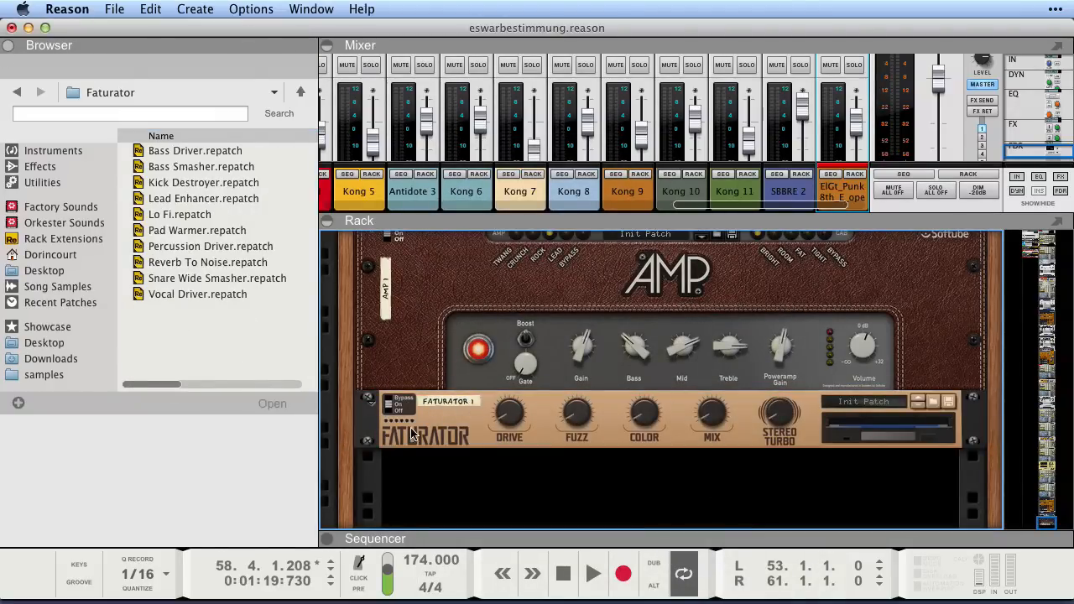
{"action": "left_click", "coordinate": [411, 426]}
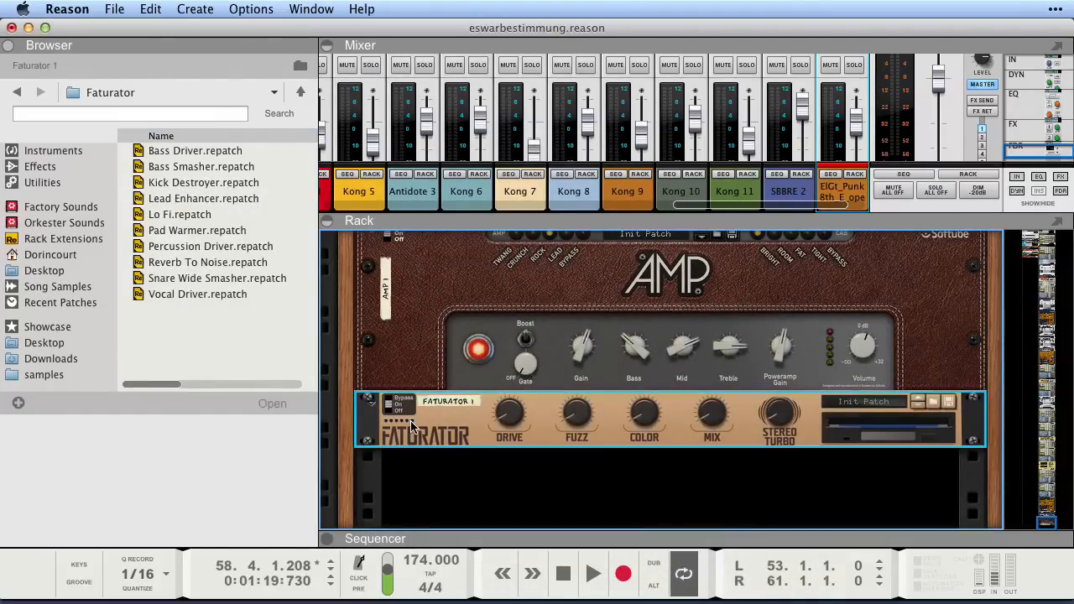
{"action": "left_click", "coordinate": [300, 91]}
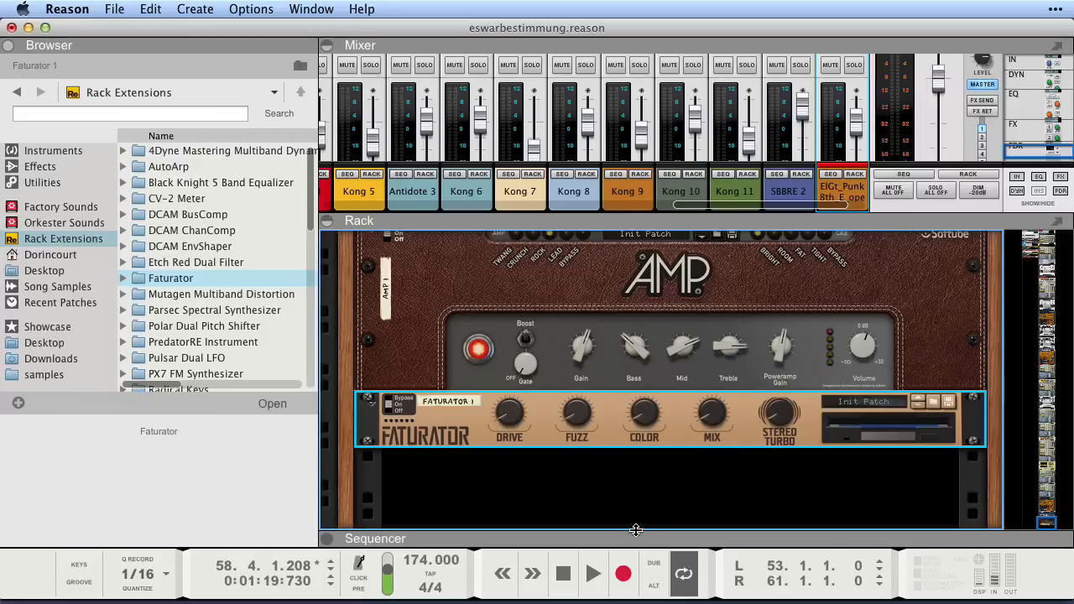
{"action": "right_click", "coordinate": [622, 501]}
{"action": "mouse_move", "coordinate": [673, 567]}
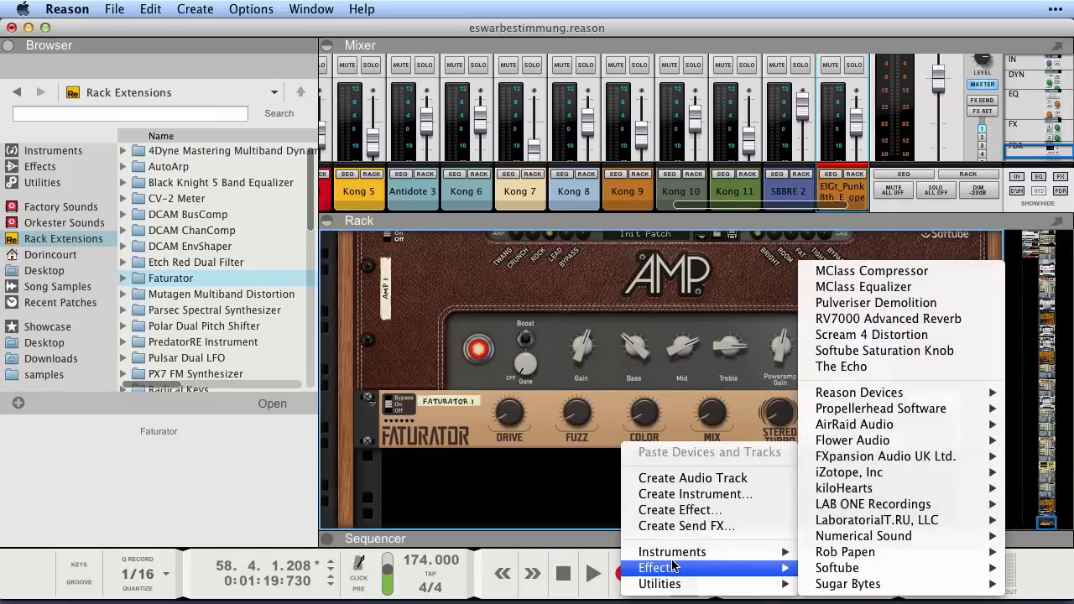
{"action": "left_click", "coordinate": [485, 487]}
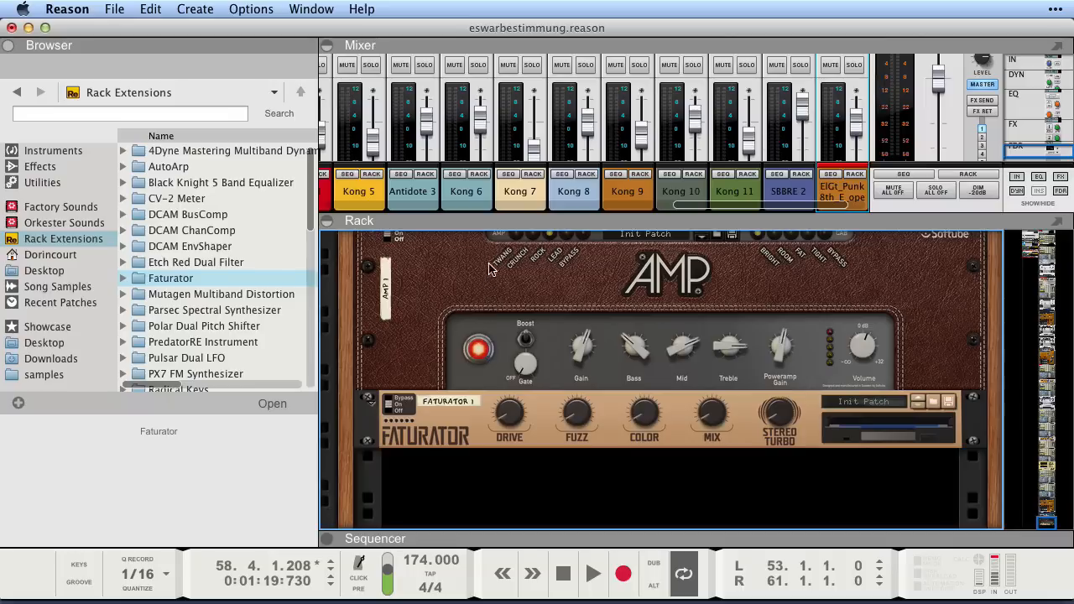
Start playback, show the rack above the sequencer and adjust the Amp's Bass and Treble
{"action": "key", "text": "space"}
{"action": "left_click_drag", "start_coordinate": [855, 123], "coordinate": [858, 139]}
{"action": "key", "text": "F7"}
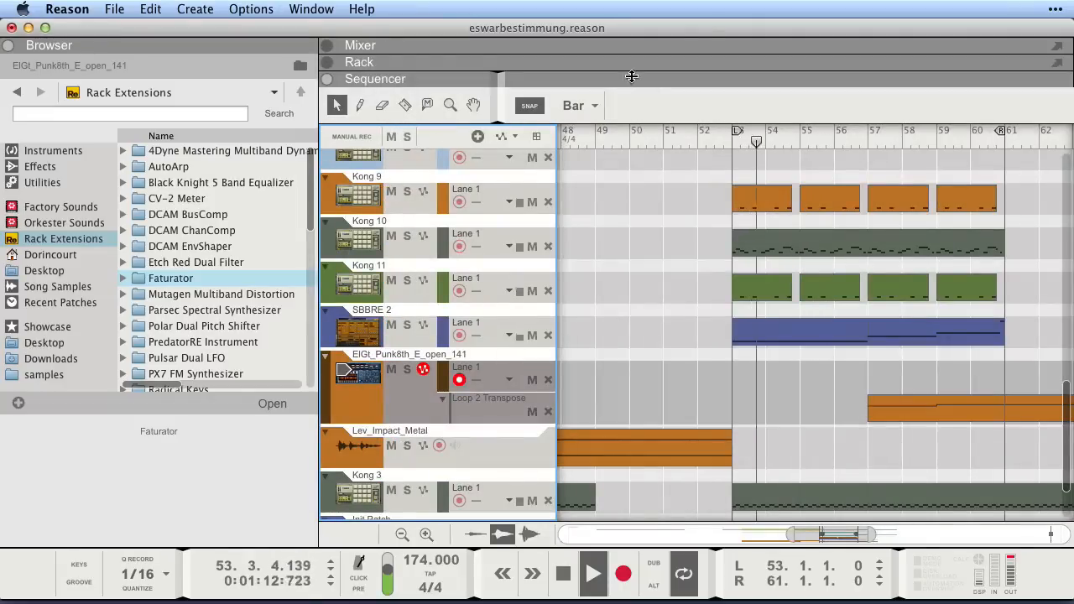
{"action": "key", "text": "F6"}
{"action": "left_click_drag", "start_coordinate": [653, 284], "coordinate": [654, 301]}
{"action": "left_click_drag", "start_coordinate": [727, 184], "coordinate": [628, 238]}
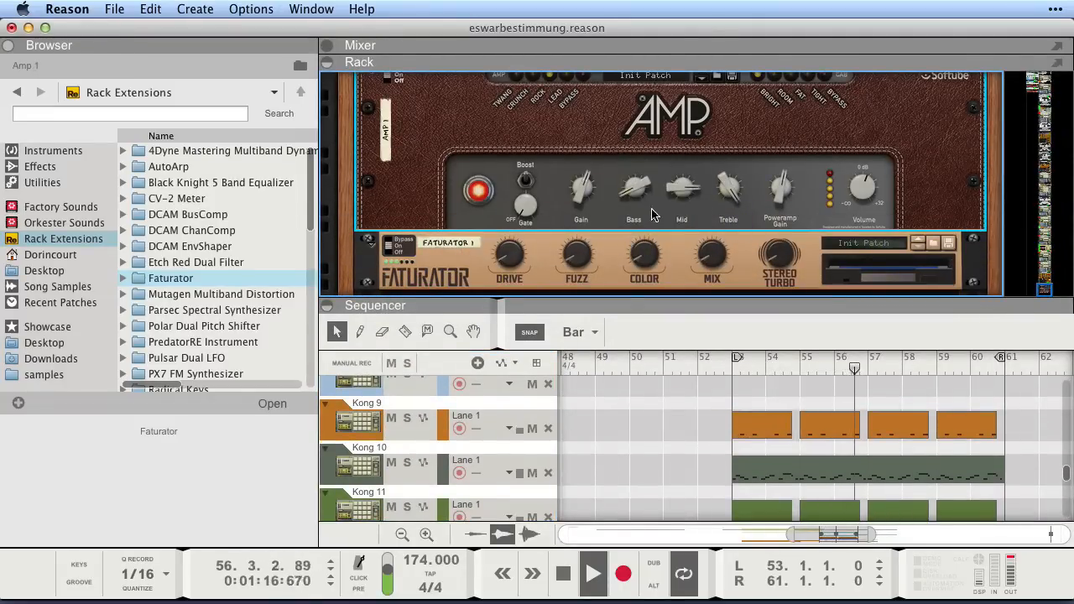
{"action": "mouse_move", "coordinate": [681, 185]}
Set the Faturator's Drive to about 38% and adjust its Mix while listening, ending playback
{"action": "left_click_drag", "start_coordinate": [573, 261], "coordinate": [537, 200]}
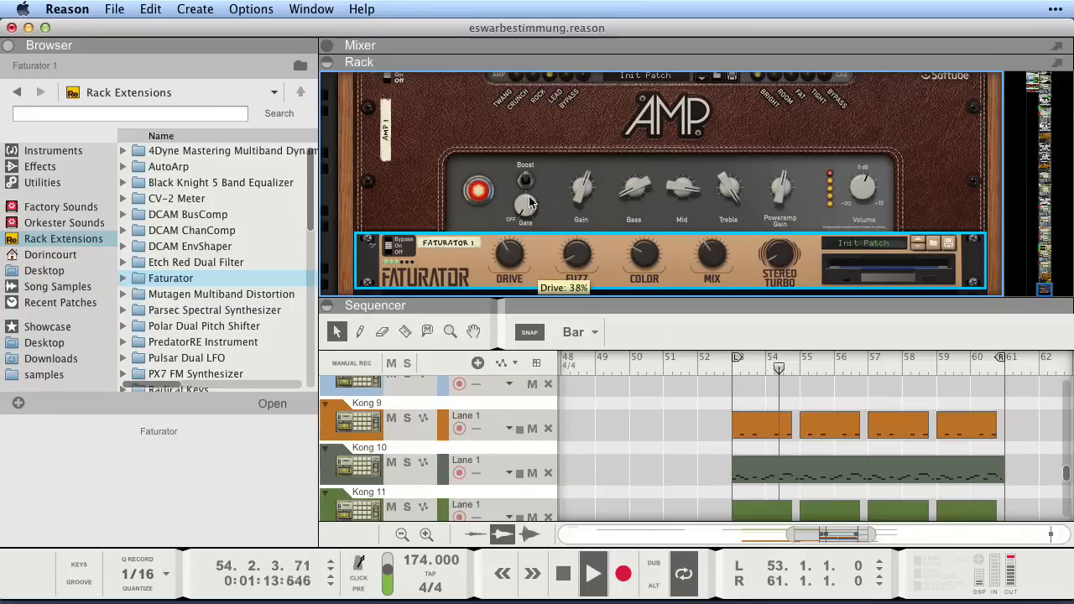
{"action": "left_click", "coordinate": [712, 190]}
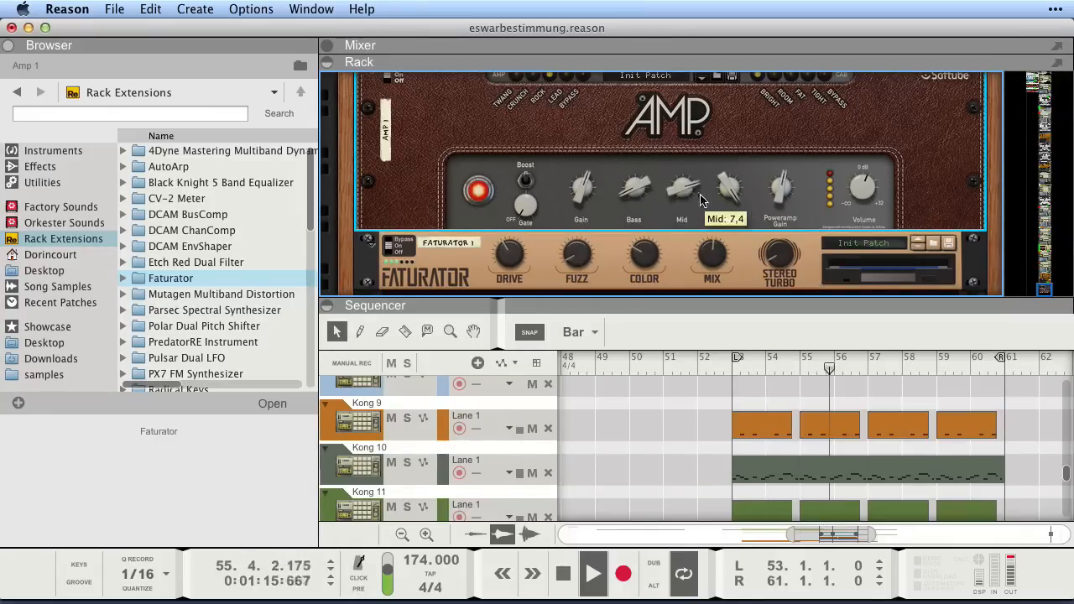
{"action": "key", "text": "space"}
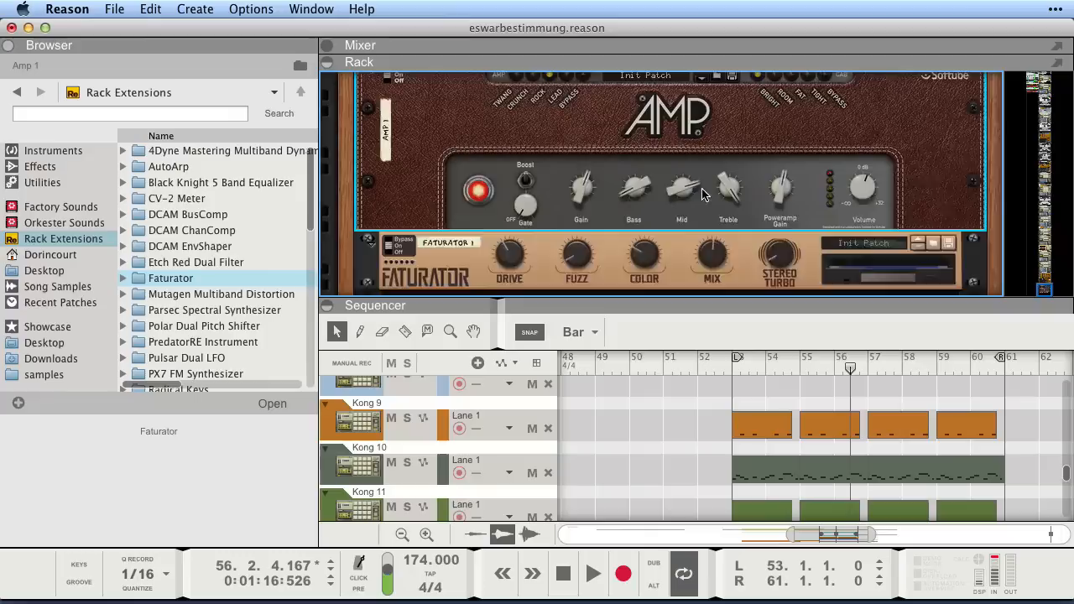
Enlarge the rack area around the Amp and look through the available effect devices
{"action": "scroll", "coordinate": [711, 200], "scroll_direction": "up", "scroll_amount": 3}
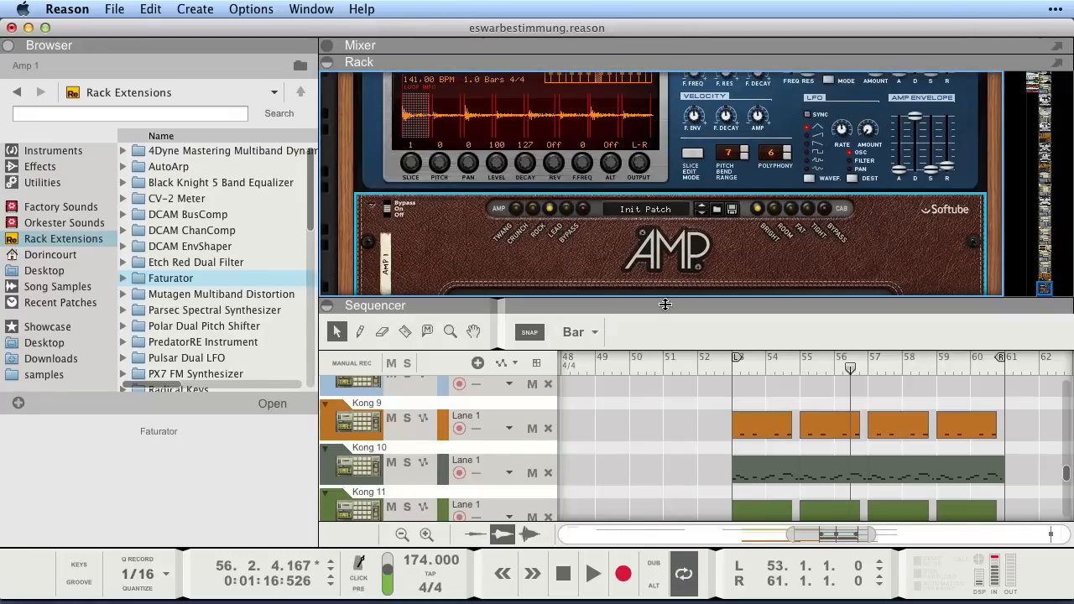
{"action": "left_click_drag", "start_coordinate": [665, 304], "coordinate": [663, 383]}
{"action": "scroll", "coordinate": [550, 324], "scroll_direction": "down", "scroll_amount": 1}
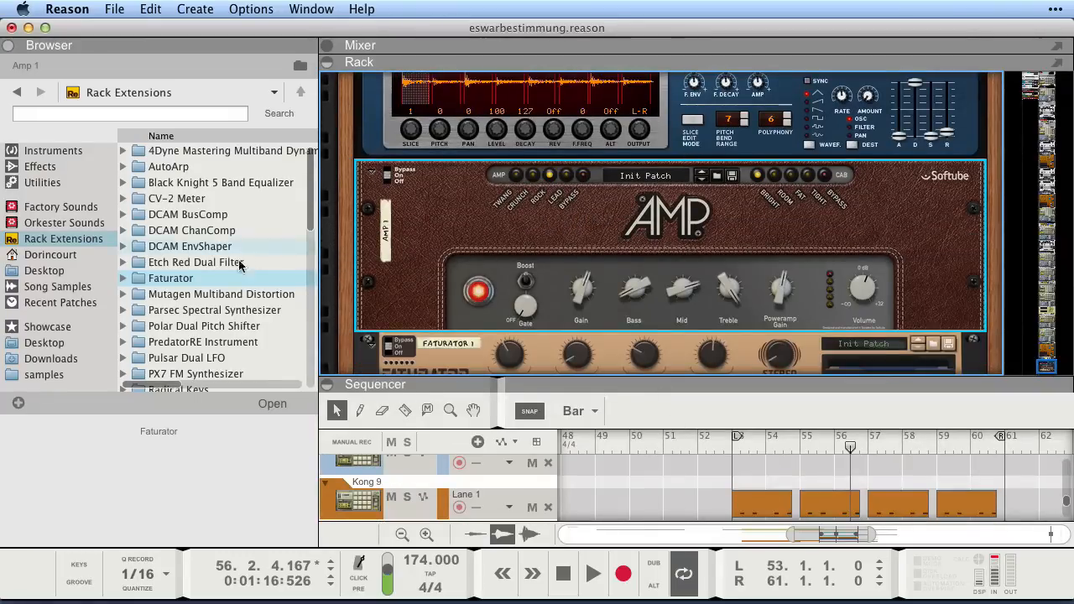
{"action": "left_click", "coordinate": [58, 235]}
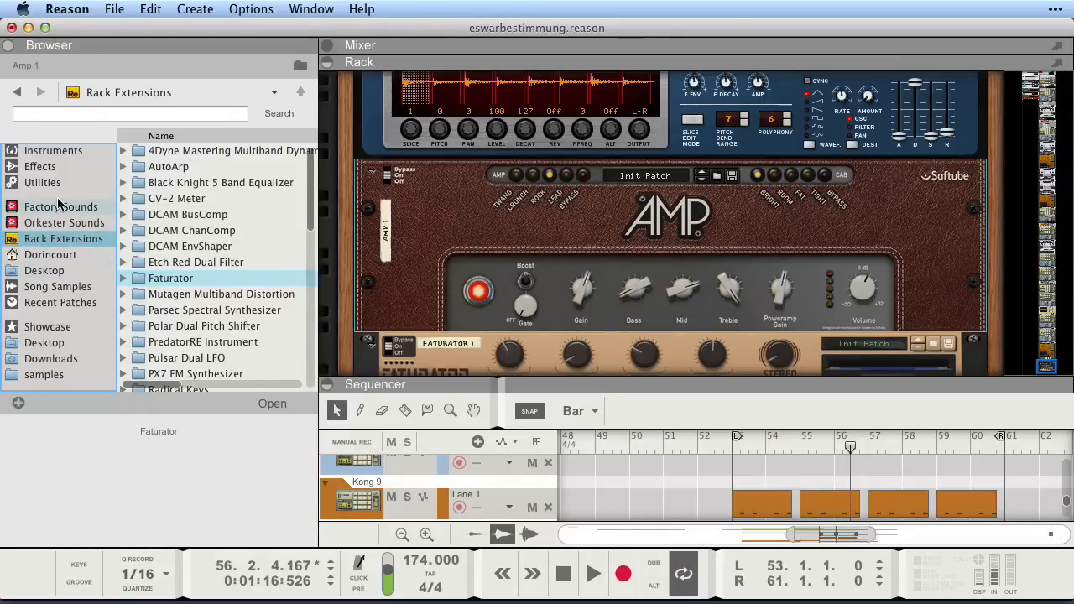
{"action": "left_click", "coordinate": [50, 238]}
{"action": "scroll", "coordinate": [233, 224], "scroll_direction": "down", "scroll_amount": 2}
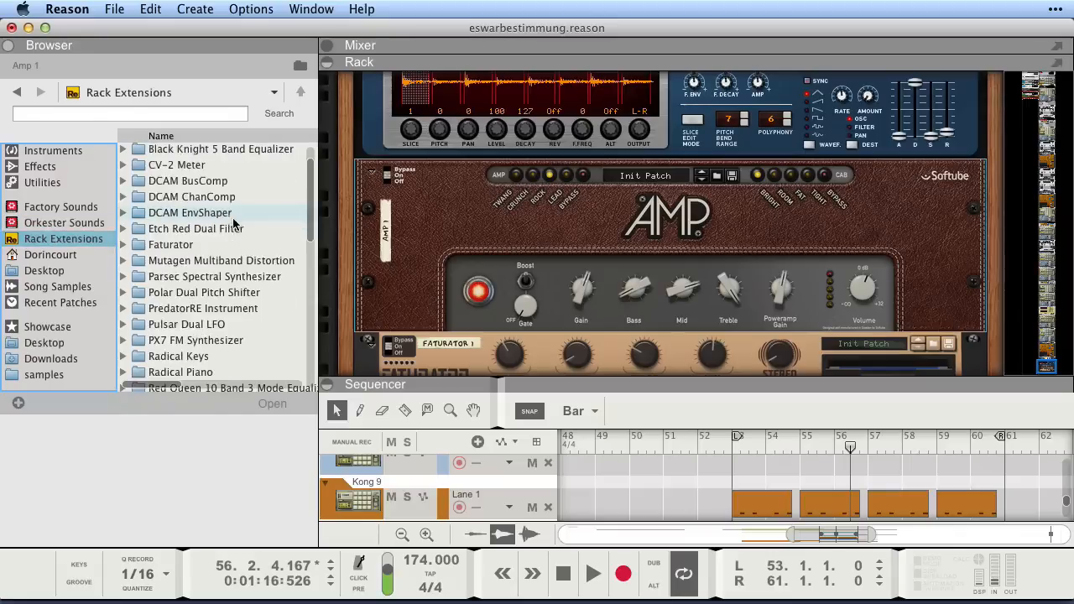
{"action": "left_click", "coordinate": [44, 167]}
{"action": "scroll", "coordinate": [225, 216], "scroll_direction": "down", "scroll_amount": 15}
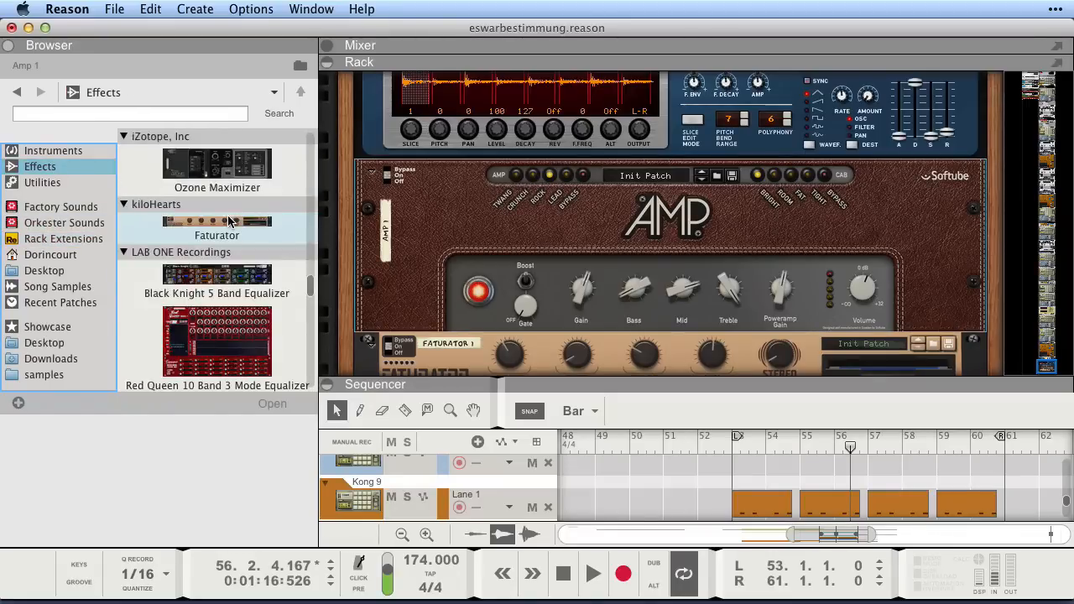
{"action": "scroll", "coordinate": [222, 210], "scroll_direction": "down", "scroll_amount": 15}
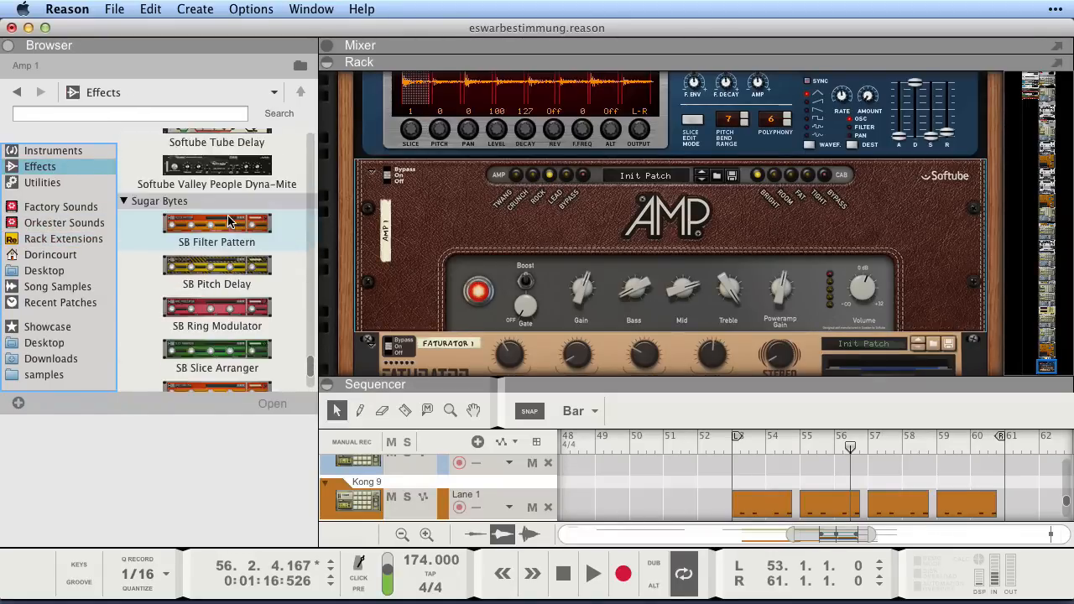
Search the effects for "amp" and add a Softube Bass Amp below the Faturator
{"action": "left_click", "coordinate": [94, 110]}
{"action": "type", "text": "amp"}
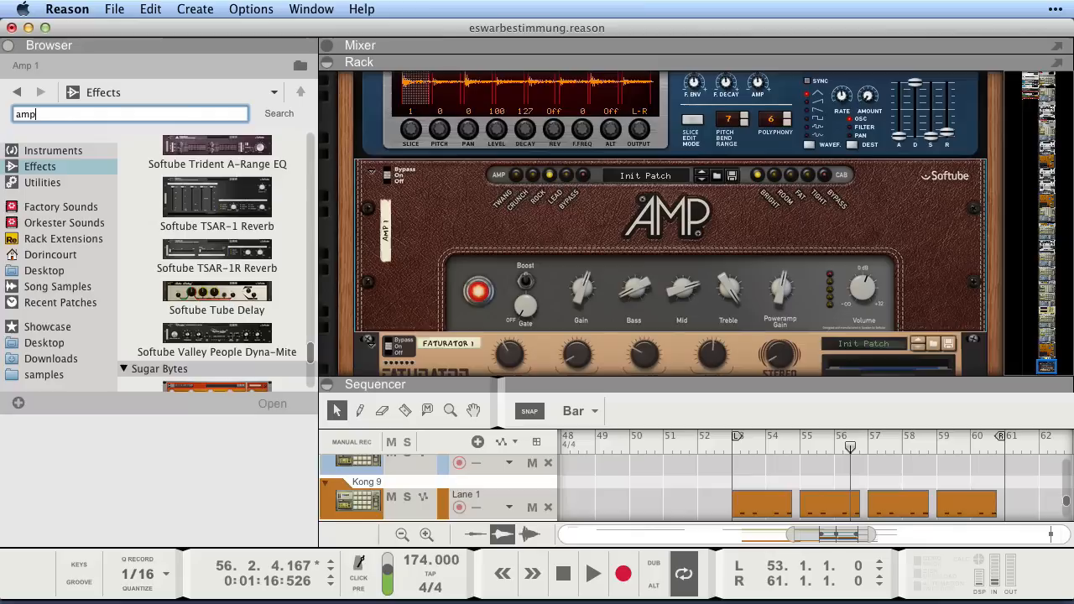
{"action": "key", "text": "Return"}
{"action": "scroll", "coordinate": [223, 252], "scroll_direction": "down", "scroll_amount": 2}
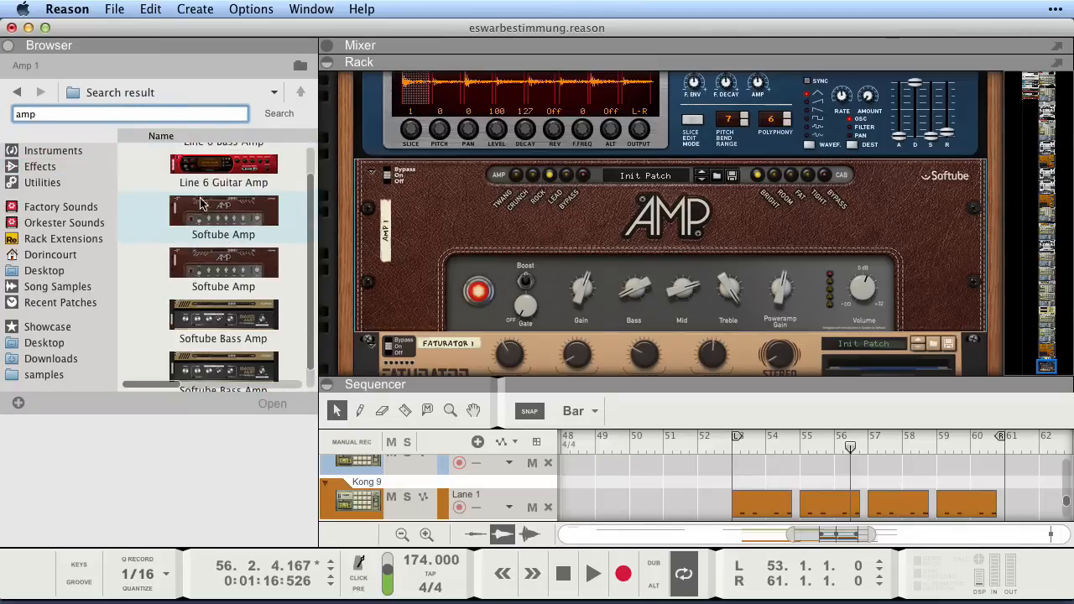
{"action": "scroll", "coordinate": [449, 281], "scroll_direction": "down", "scroll_amount": 2}
{"action": "left_click_drag", "start_coordinate": [223, 348], "coordinate": [569, 335]}
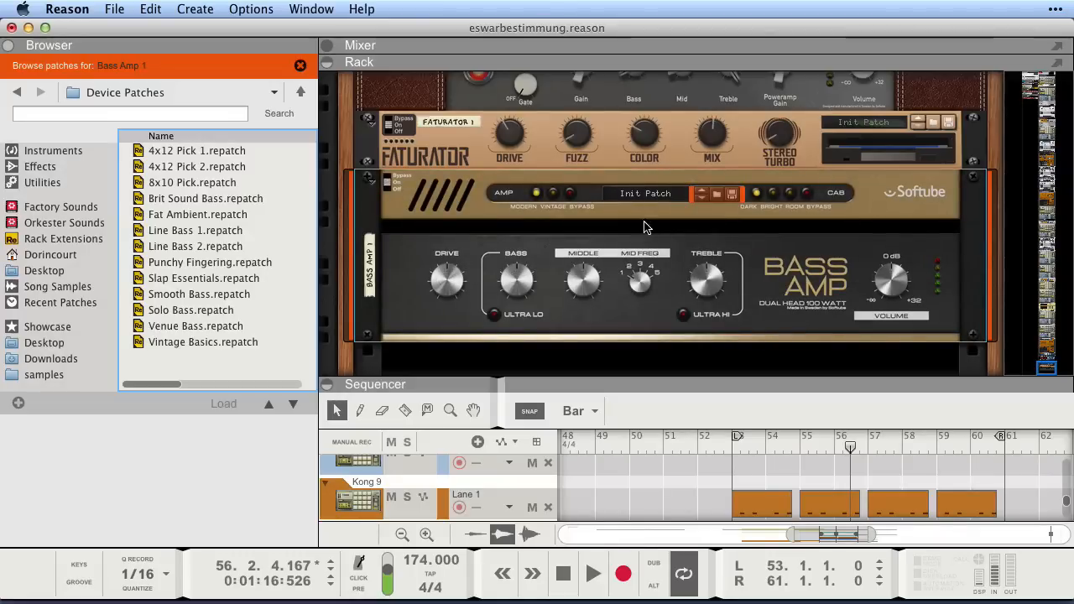
Go over the Bass Amp's Drive, Mid Freq and Treble controls, and delete the device from the rack
{"action": "left_click", "coordinate": [448, 291]}
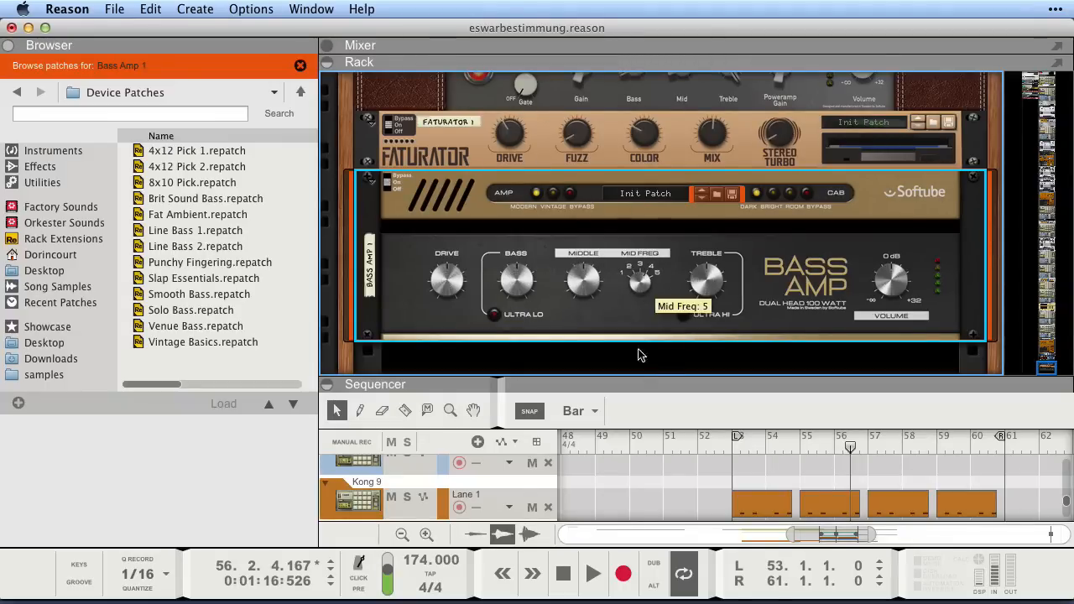
{"action": "left_click_drag", "start_coordinate": [637, 288], "coordinate": [680, 271]}
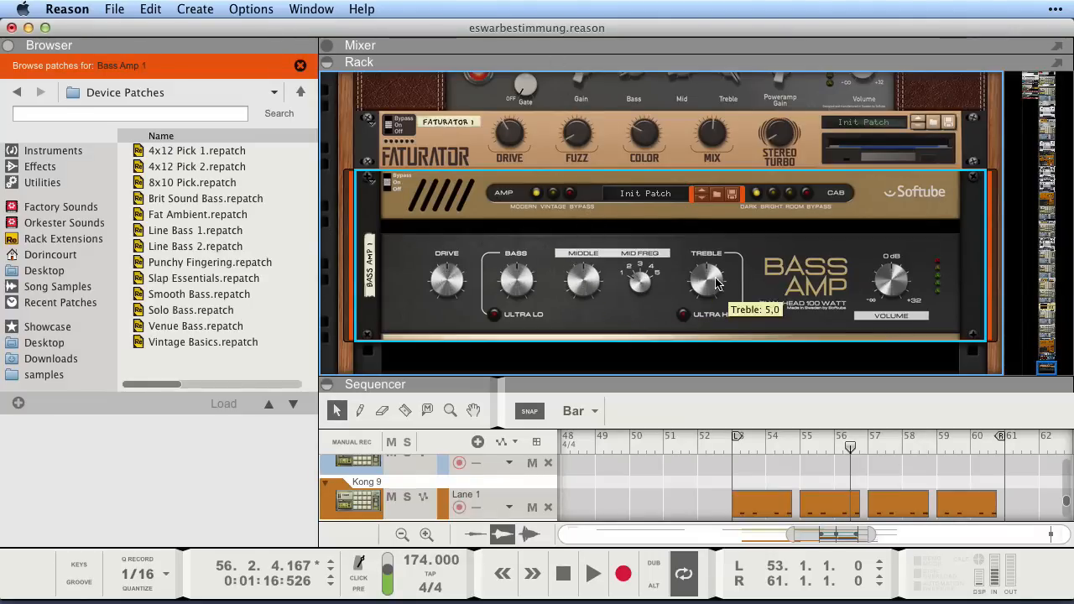
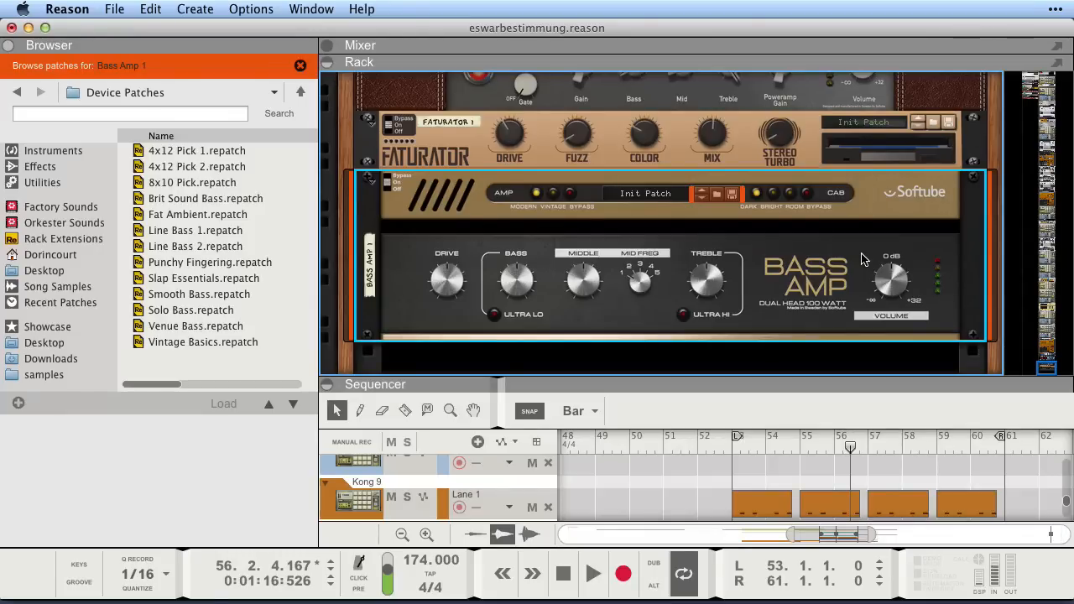
{"action": "key", "text": "Delete"}
{"action": "key", "text": "Return"}
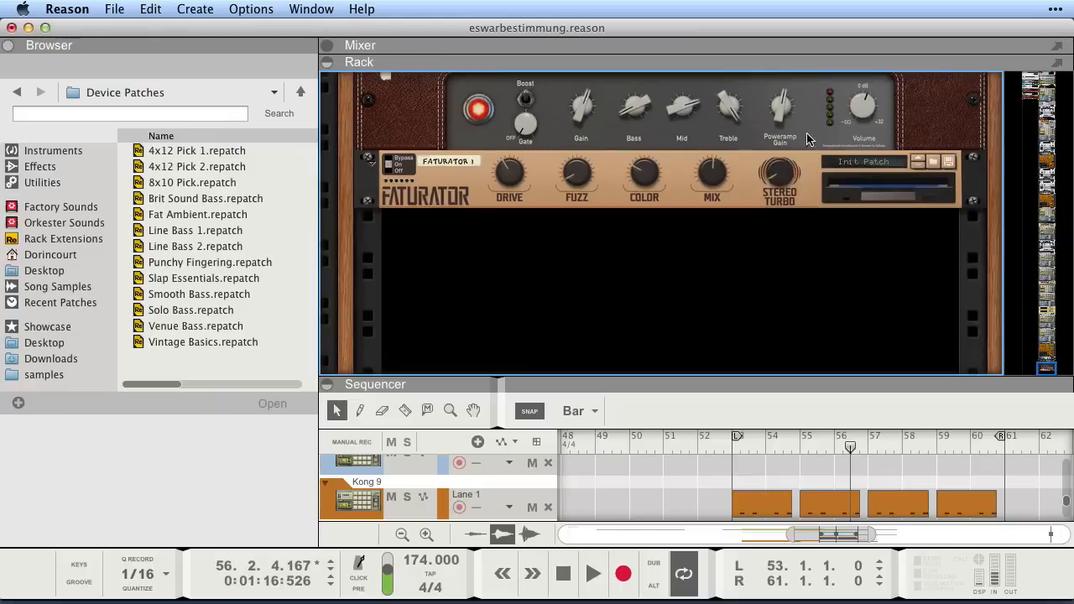
Enlarge the sequencer, zoom the timeline out and review the tracks around bars 53 to 69
{"action": "scroll", "coordinate": [745, 152], "scroll_direction": "down", "scroll_amount": 1}
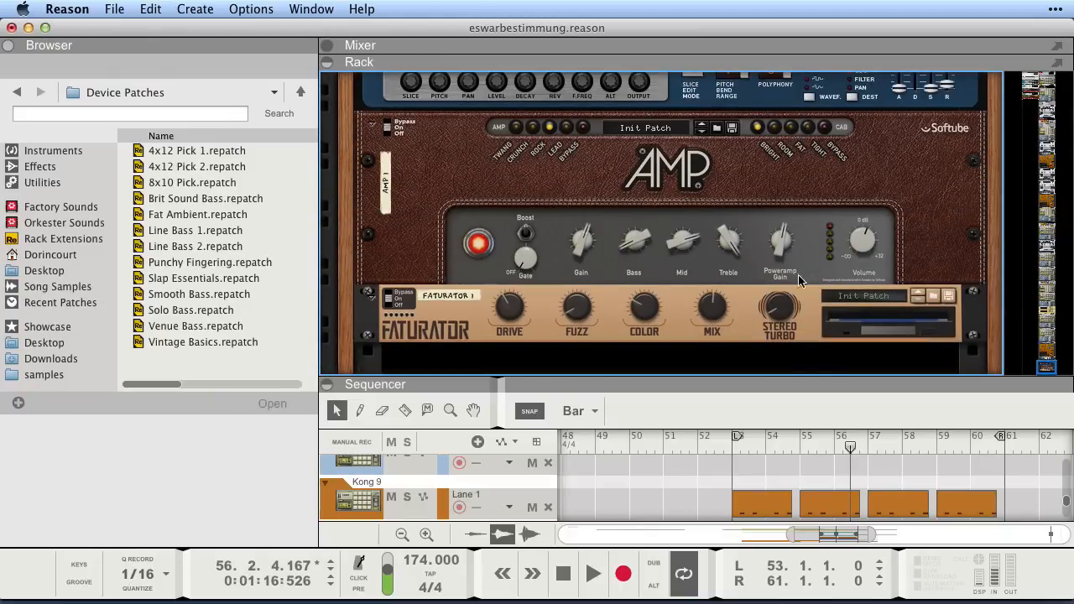
{"action": "left_click_drag", "start_coordinate": [785, 381], "coordinate": [712, 41]}
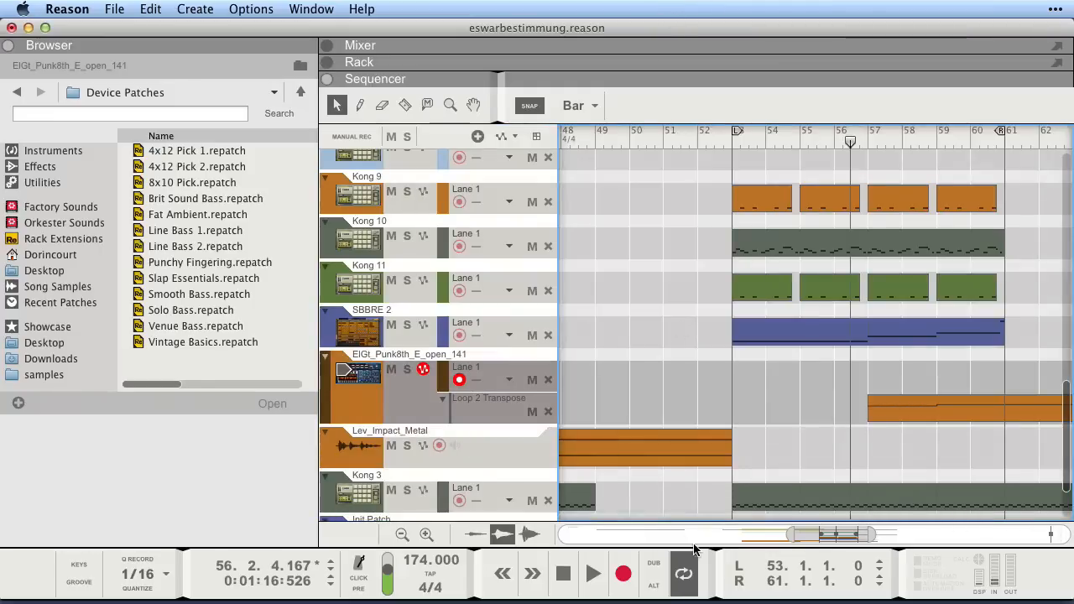
{"action": "left_click_drag", "start_coordinate": [874, 540], "coordinate": [923, 535]}
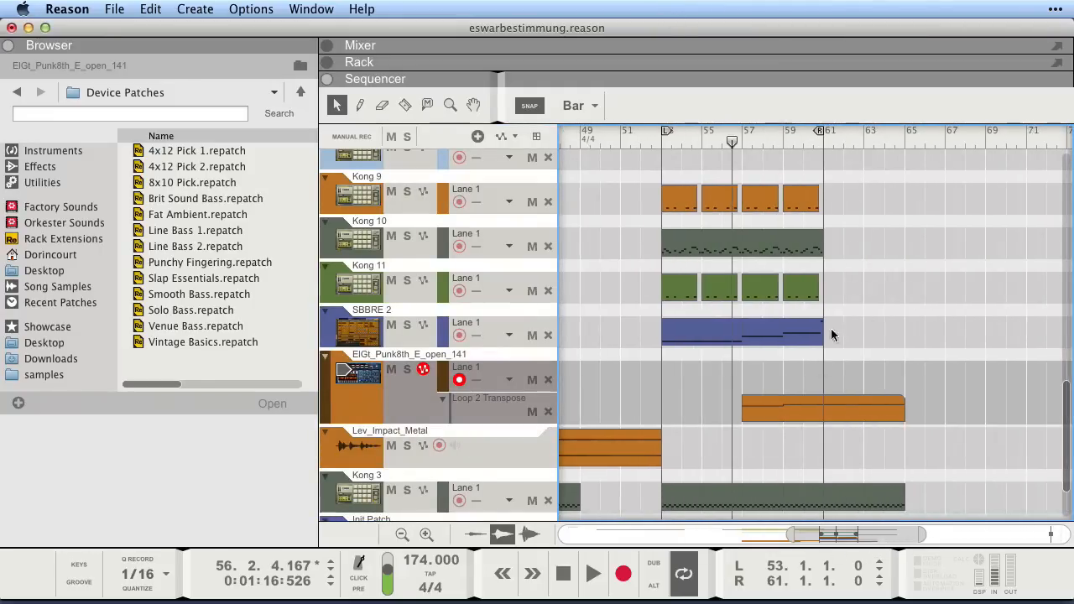
{"action": "scroll", "coordinate": [895, 306], "scroll_direction": "up", "scroll_amount": 4}
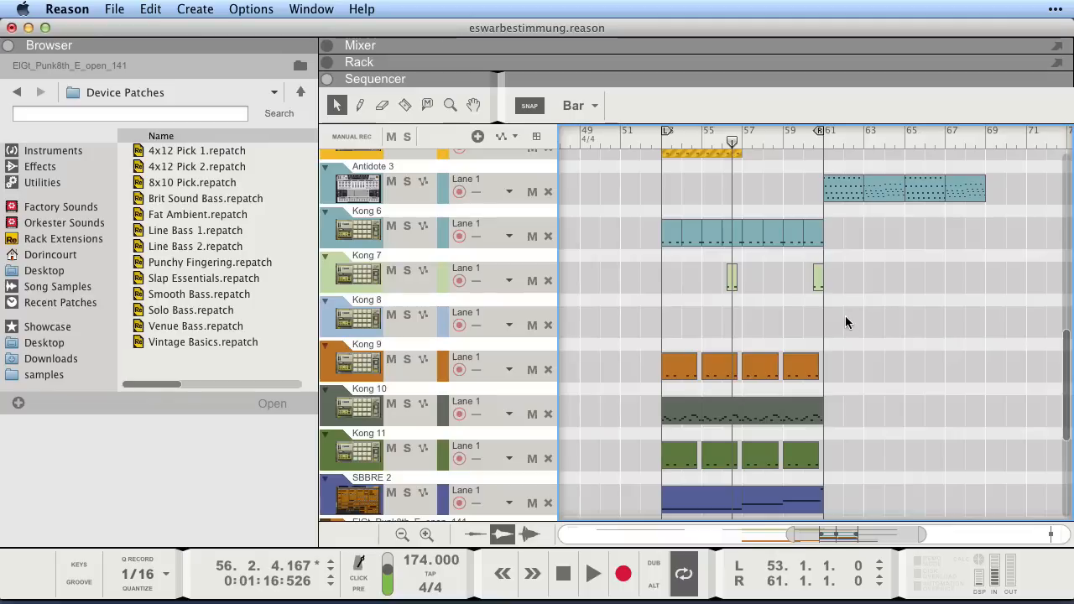
{"action": "scroll", "coordinate": [840, 315], "scroll_direction": "up", "scroll_amount": 1}
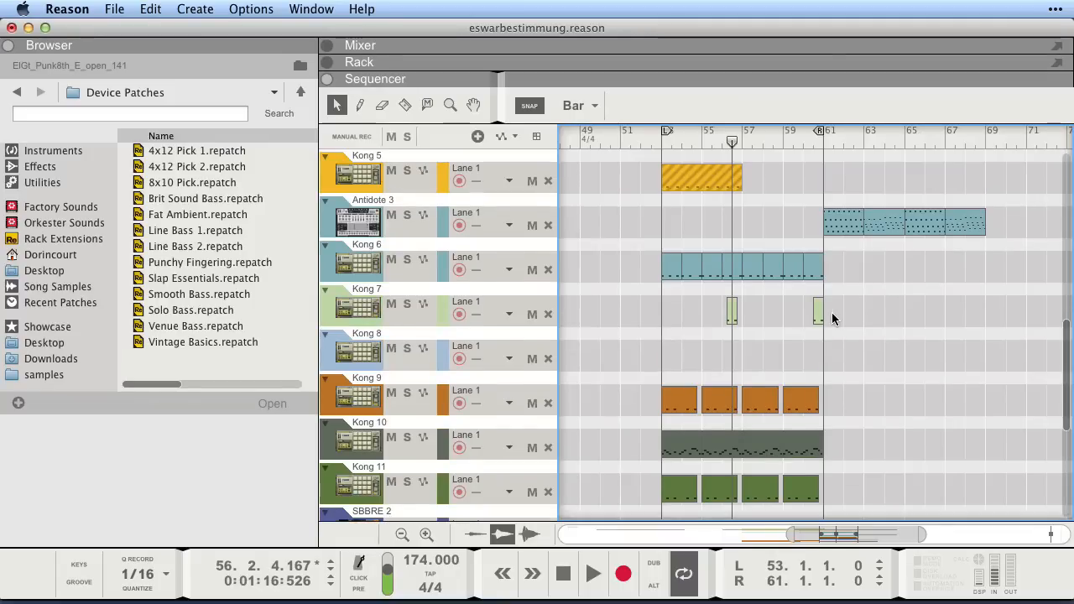
{"action": "scroll", "coordinate": [840, 317], "scroll_direction": "up", "scroll_amount": 6}
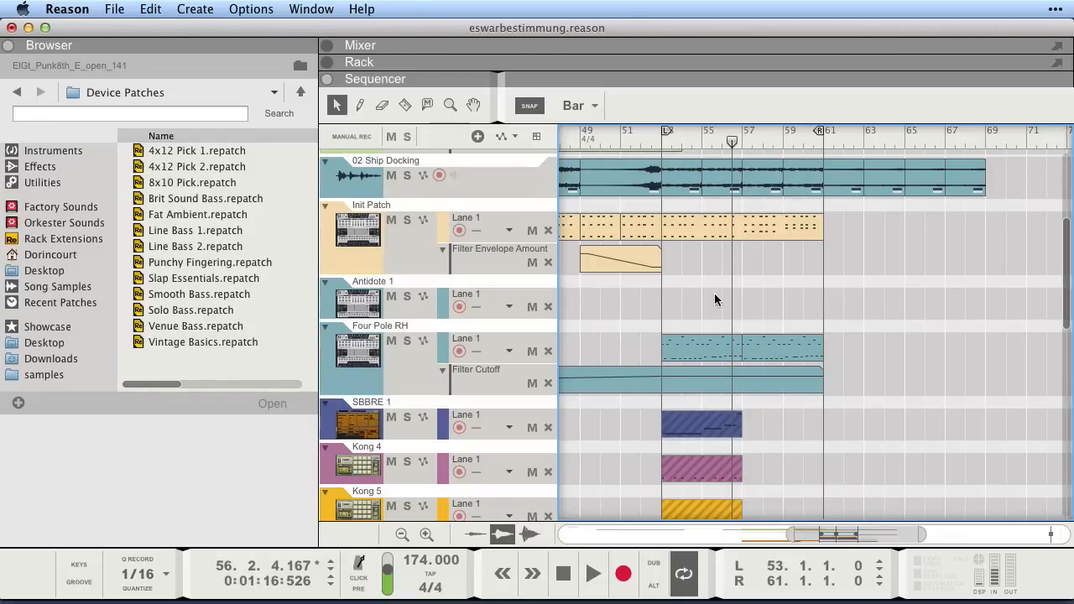
Cycle through the sequencer's Pencil, Eraser and Razor tools and return to the Selection tool
{"action": "key", "text": "w"}
{"action": "key", "text": "e"}
{"action": "key", "text": "r"}
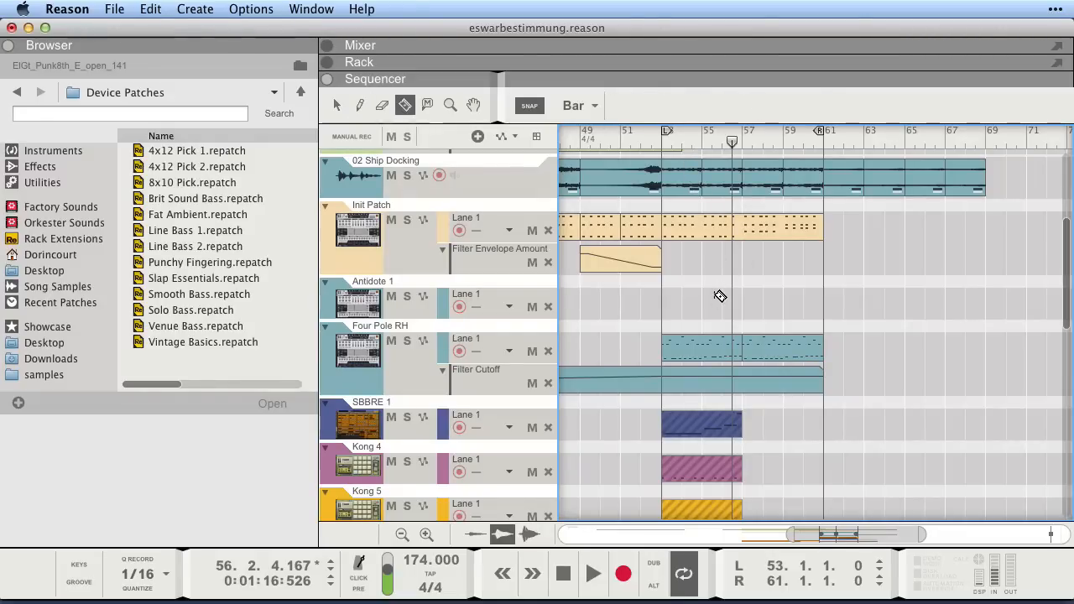
{"action": "key", "text": "w"}
{"action": "key", "text": "e"}
{"action": "key", "text": "r"}
{"action": "key", "text": "w"}
{"action": "key", "text": "q"}
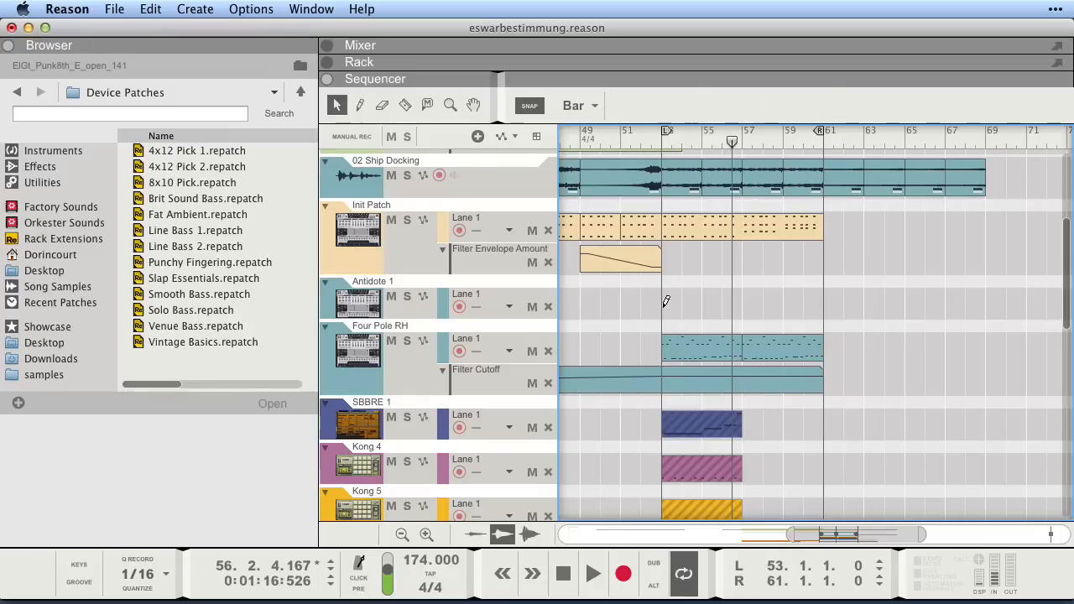
Draw an empty two-bar clip at bar 53 on the Antidote 1 track
{"action": "key", "text": "e"}
{"action": "key", "text": "r"}
{"action": "key", "text": "q"}
{"action": "key", "text": "w"}
{"action": "mouse_move", "coordinate": [662, 306]}
{"action": "left_mouse_down"}
{"action": "mouse_move", "coordinate": [813, 298]}
{"action": "mouse_move", "coordinate": [665, 303]}
{"action": "mouse_move", "coordinate": [695, 309]}
{"action": "left_mouse_up"}
{"action": "key", "text": "q"}
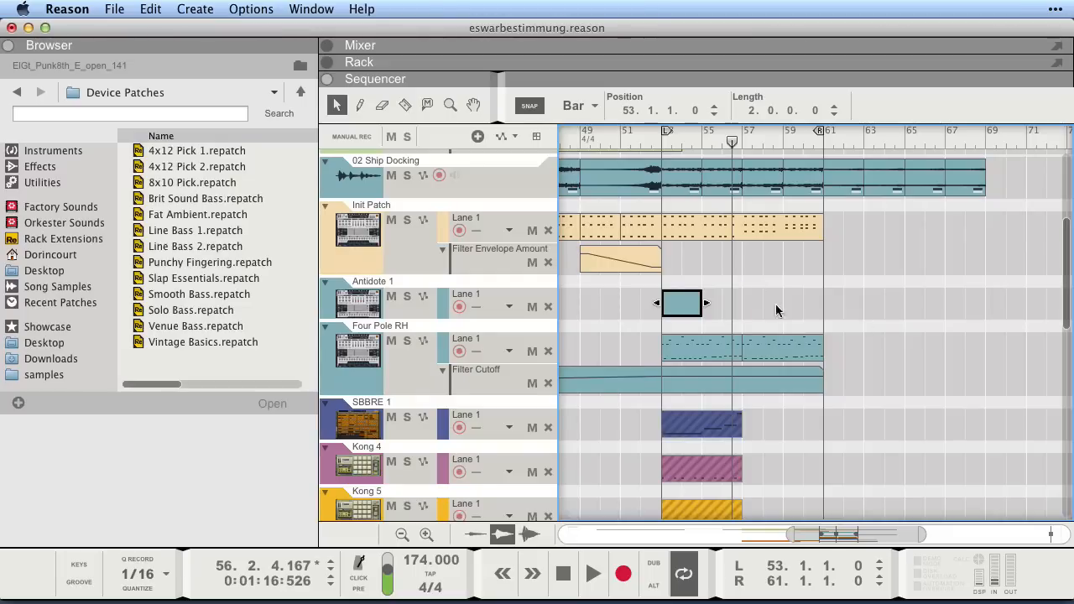
Open the Antidote 1 clip for note editing and place an E0 note at 53.1.1 with a length of 0.0.2.0
{"action": "double_click", "coordinate": [688, 307]}
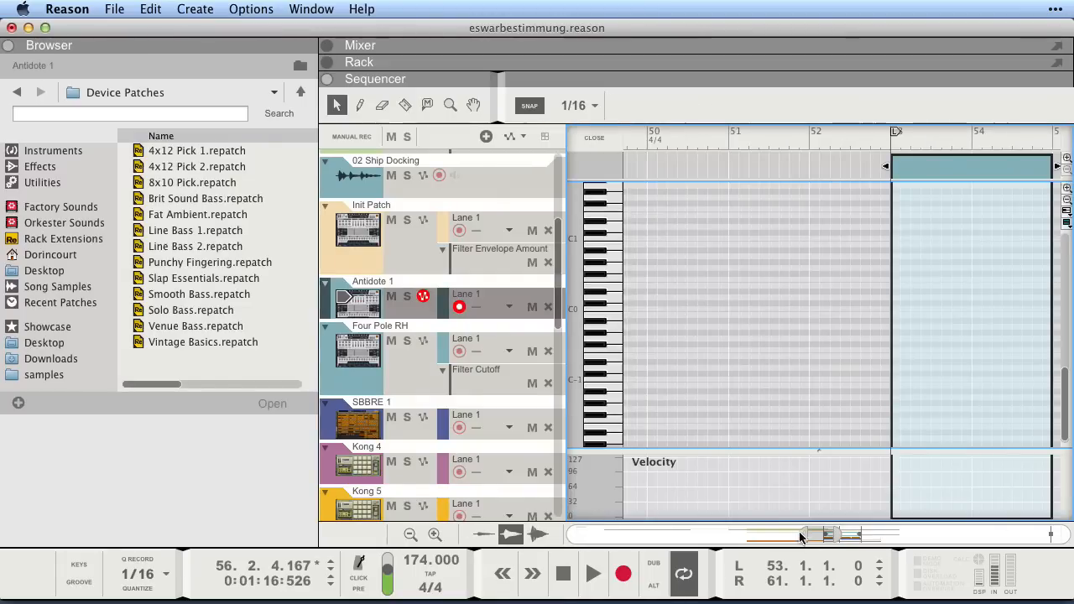
{"action": "left_click_drag", "start_coordinate": [819, 536], "coordinate": [829, 536]}
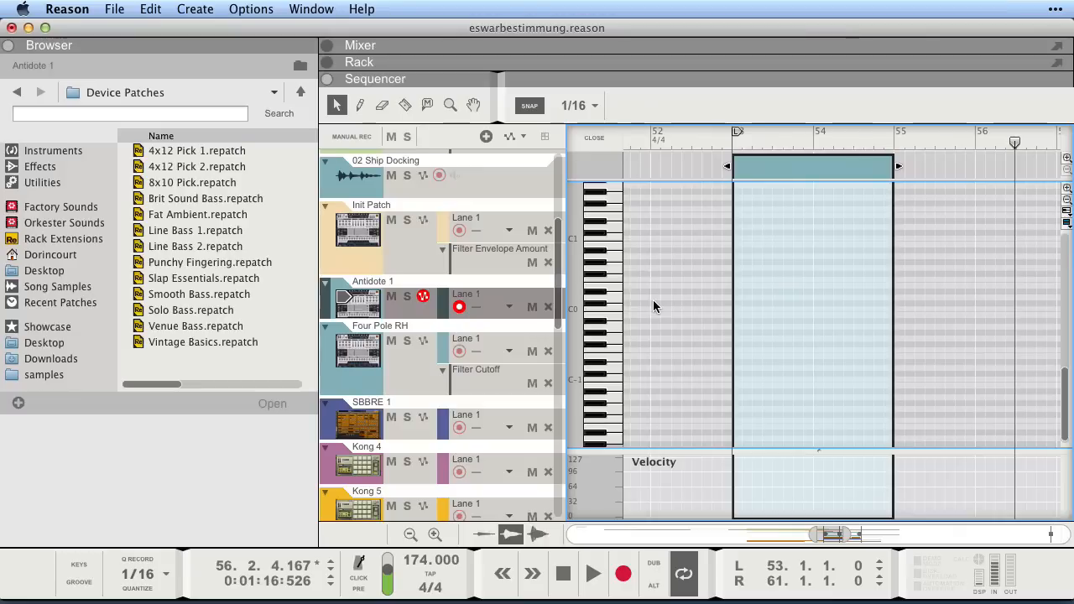
{"action": "double_click", "coordinate": [739, 286]}
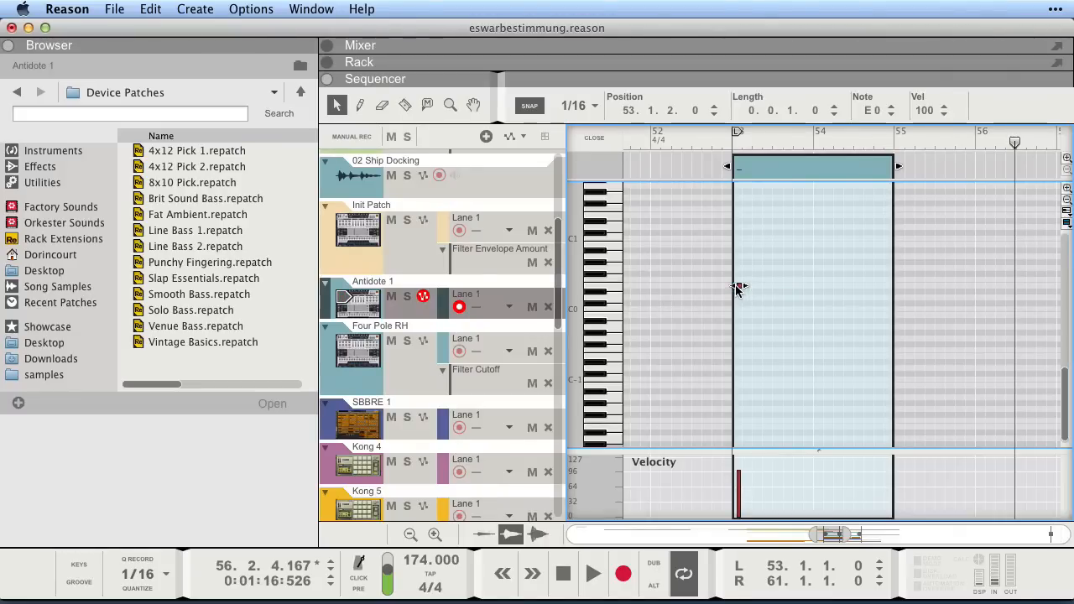
{"action": "left_click_drag", "start_coordinate": [735, 287], "coordinate": [728, 288]}
{"action": "scroll", "coordinate": [839, 319], "scroll_direction": "up", "scroll_amount": 5}
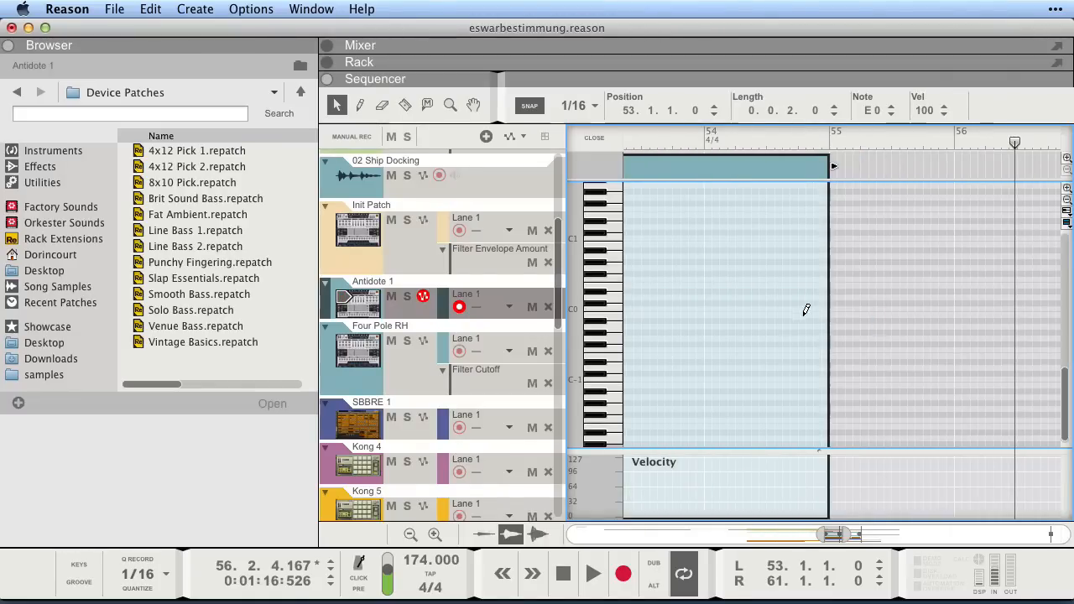
{"action": "scroll", "coordinate": [808, 312], "scroll_direction": "down", "scroll_amount": 1}
{"action": "left_click_drag", "start_coordinate": [831, 538], "coordinate": [823, 537]}
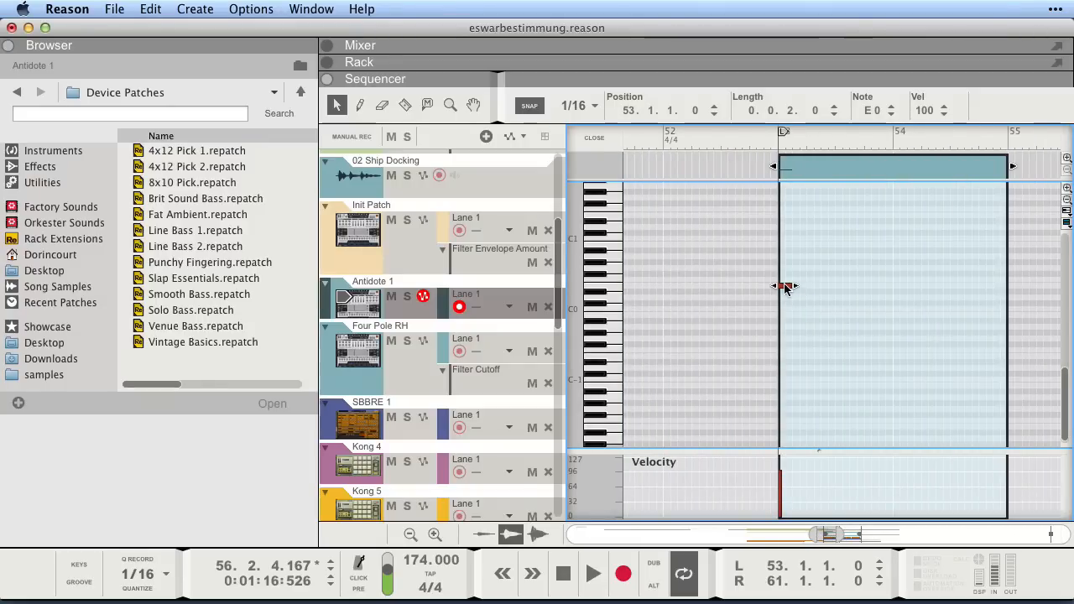
Try drawing notes in bars 53 and 54 with the Pencil tool, and delete them with the Selection tool
{"action": "key", "text": "w"}
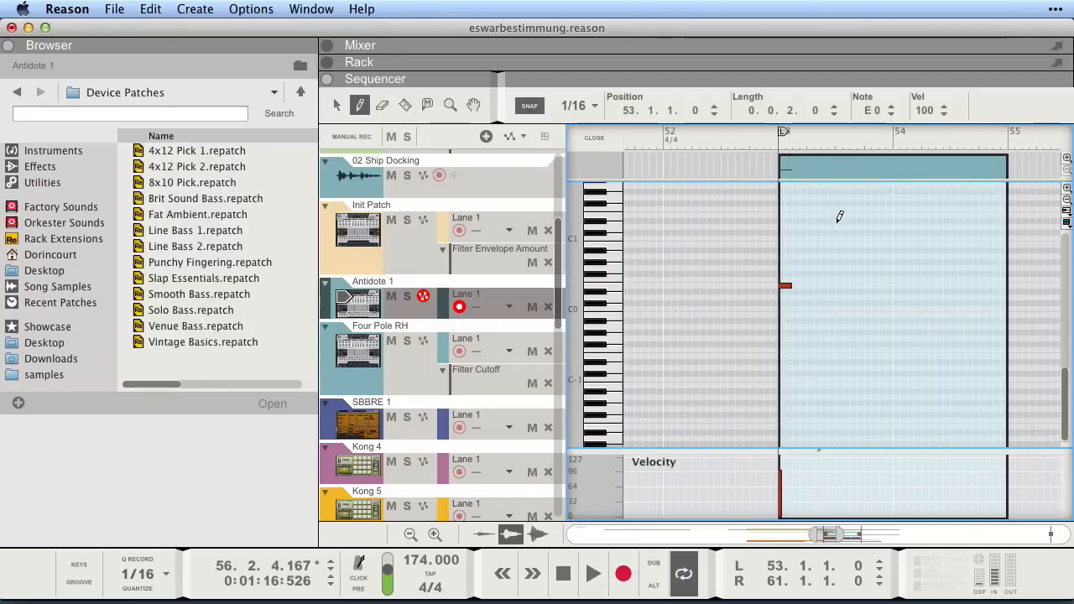
{"action": "left_click_drag", "start_coordinate": [835, 232], "coordinate": [949, 217]}
{"action": "key", "text": "q"}
{"action": "left_click_drag", "start_coordinate": [821, 208], "coordinate": [967, 272]}
{"action": "key", "text": "Delete"}
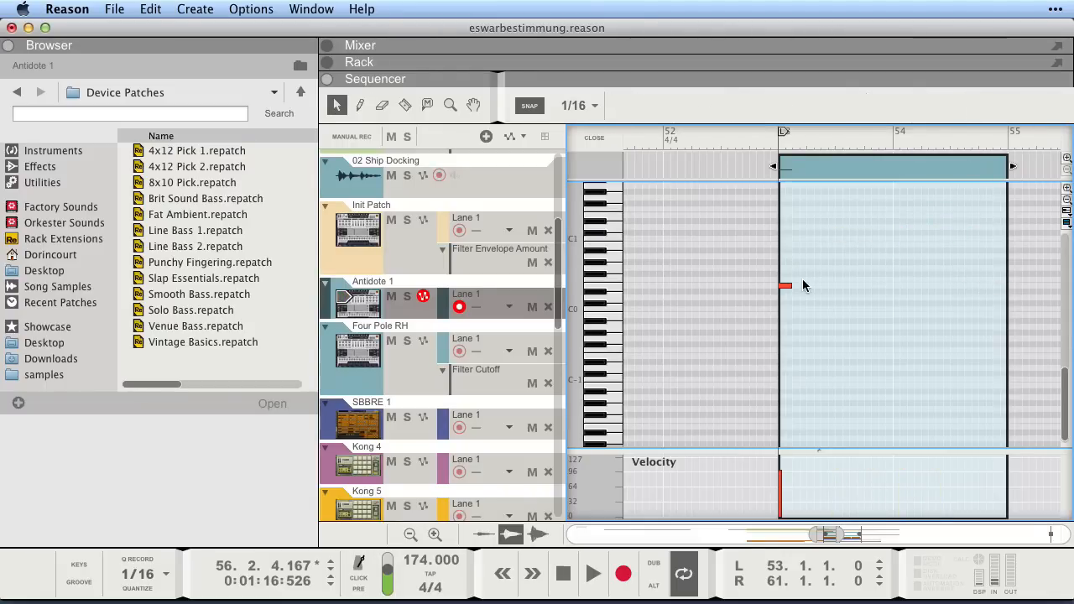
Set the snap value to 1/8 and delete the E0 note at the clip's start
{"action": "left_click", "coordinate": [575, 107]}
{"action": "left_click", "coordinate": [600, 152]}
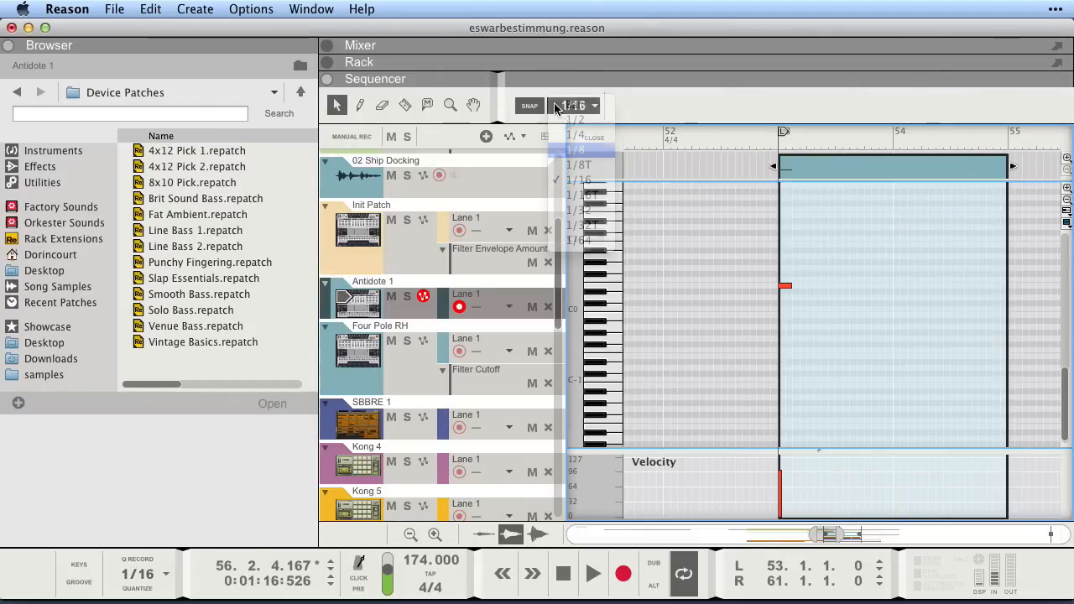
{"action": "left_click", "coordinate": [784, 286]}
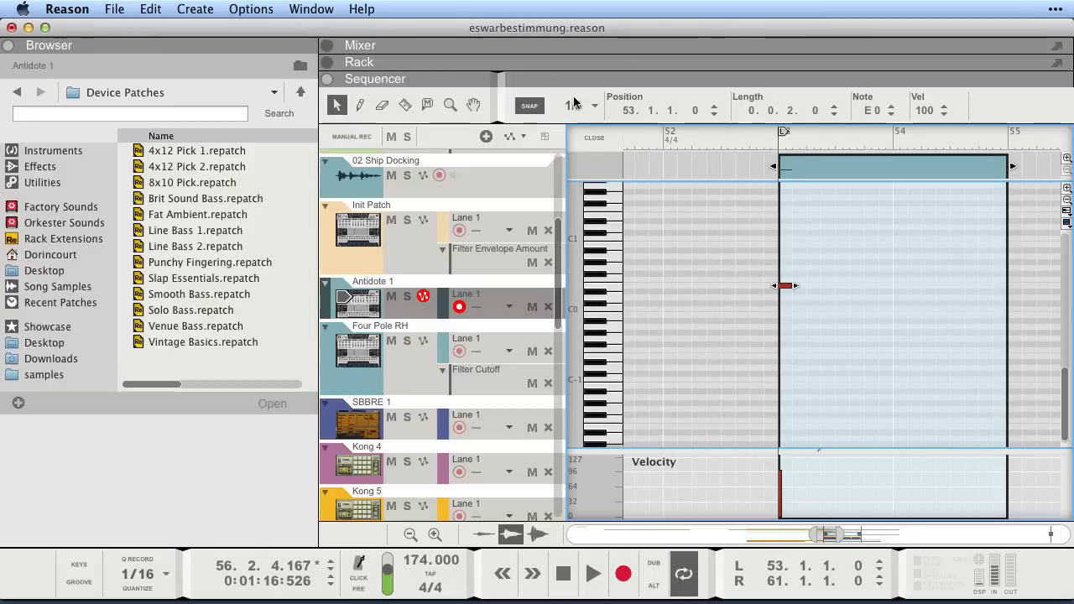
{"action": "key", "text": "Delete"}
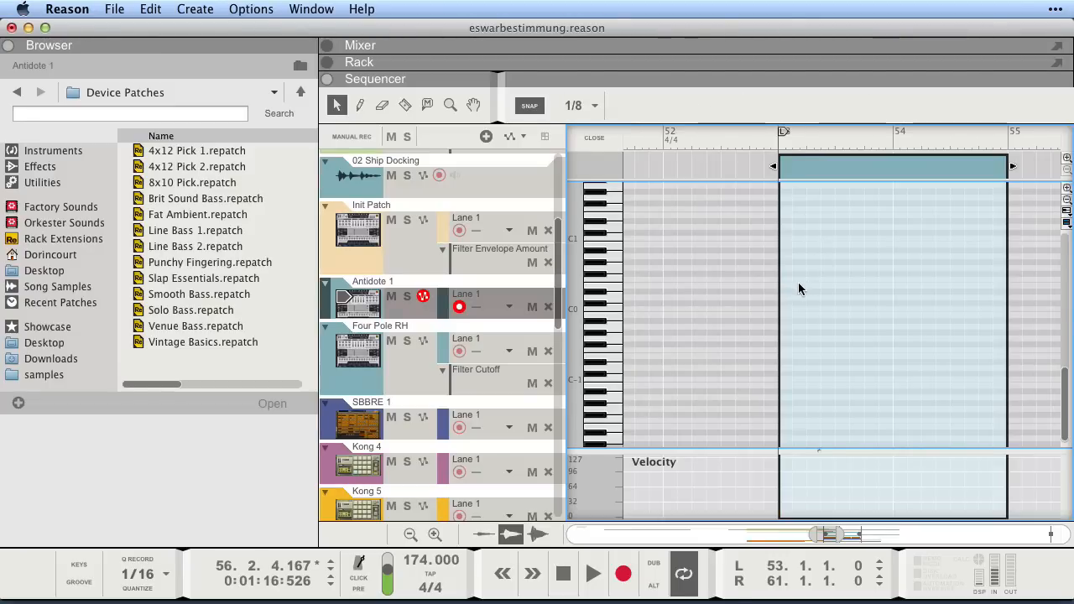
Try a rising run of eighth notes from E0 at the clip's start, and clear them all
{"action": "double_click", "coordinate": [786, 286]}
{"action": "double_click", "coordinate": [802, 244]}
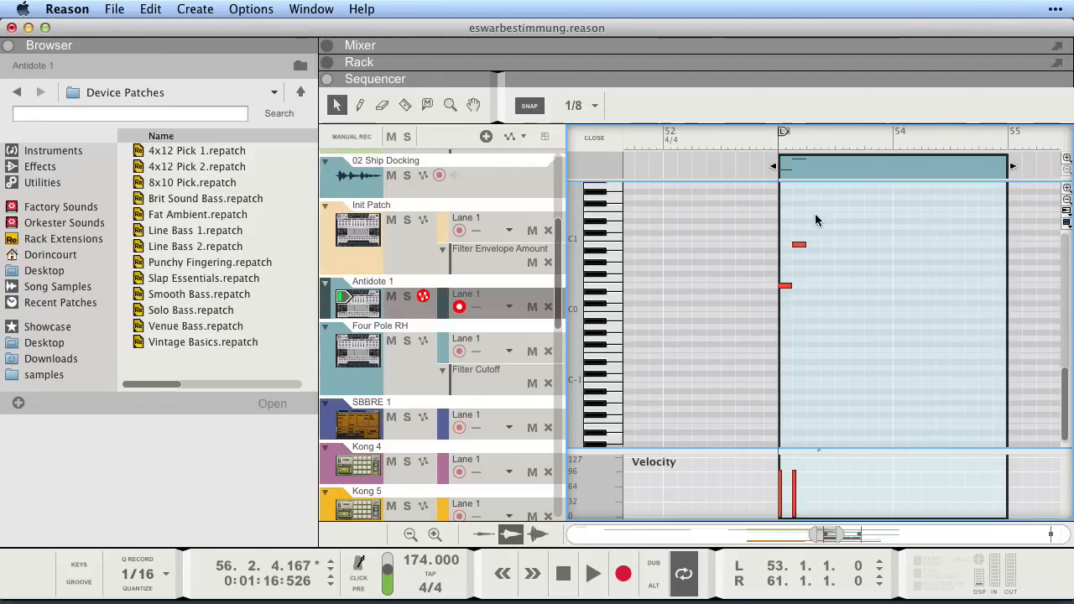
{"action": "double_click", "coordinate": [815, 213]}
{"action": "scroll", "coordinate": [811, 306], "scroll_direction": "up", "scroll_amount": 2}
{"action": "key", "text": "Delete"}
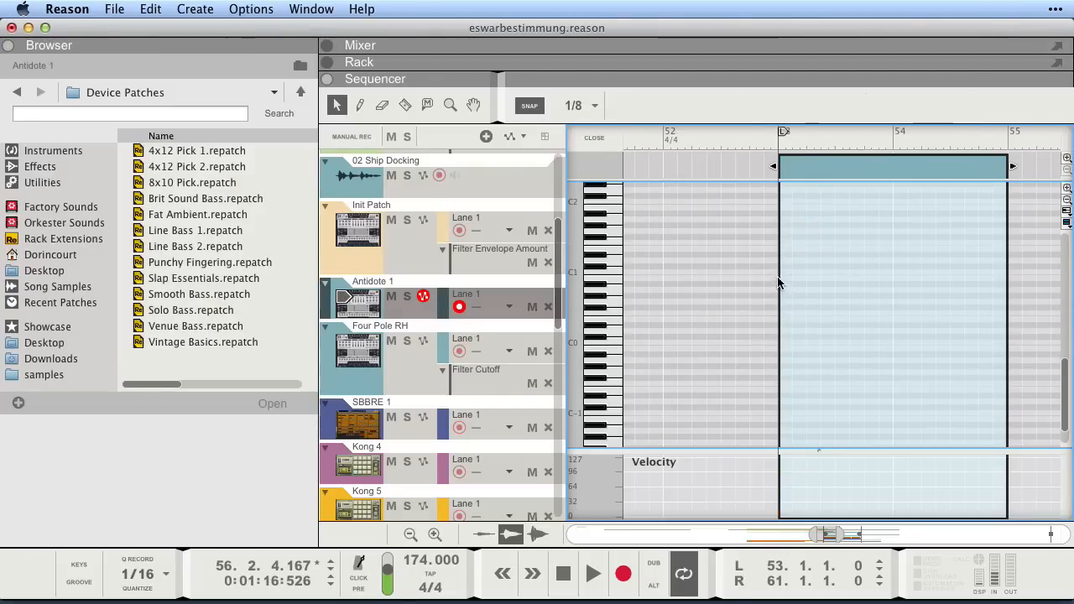
Place consecutive eighth notes C1, C2, G2, C2 and G2 from the start of bar 53
{"action": "scroll", "coordinate": [809, 298], "scroll_direction": "up", "scroll_amount": 2}
{"action": "double_click", "coordinate": [785, 306]}
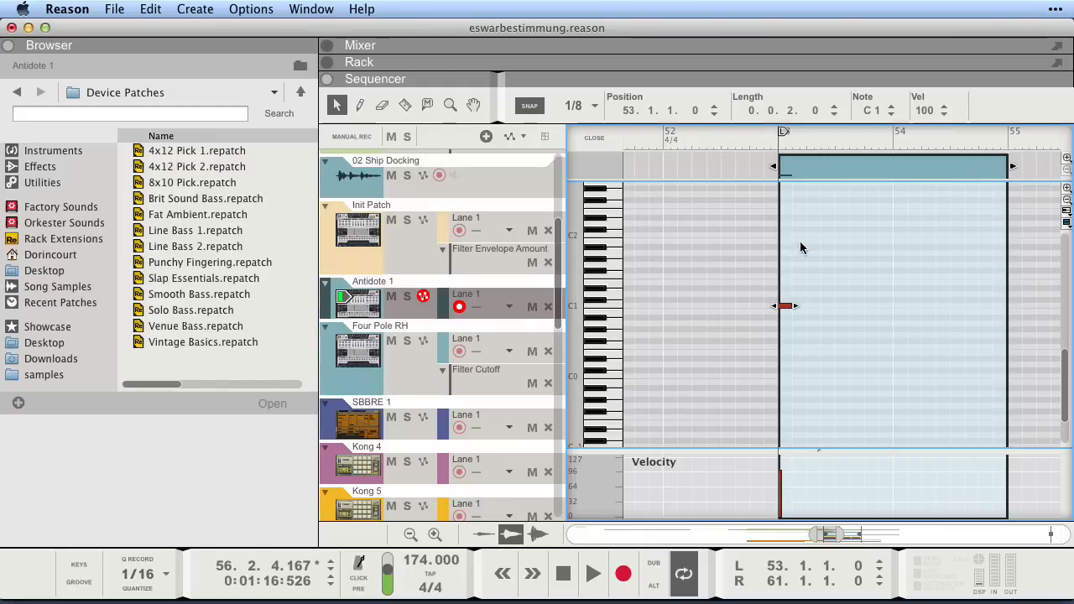
{"action": "left_click", "coordinate": [798, 237]}
{"action": "double_click", "coordinate": [797, 235]}
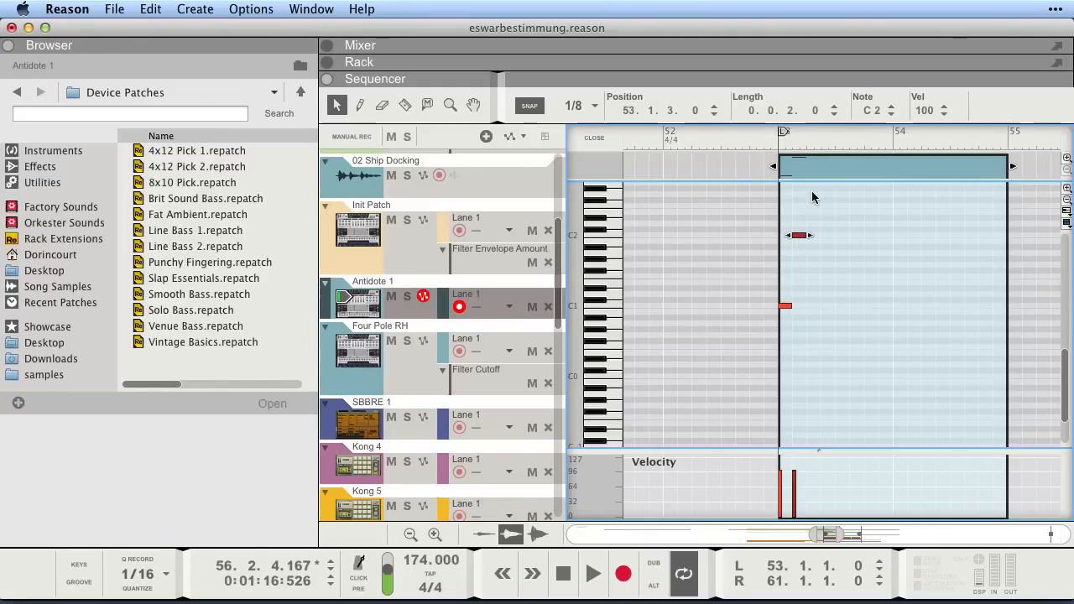
{"action": "double_click", "coordinate": [814, 195]}
{"action": "left_click", "coordinate": [831, 243]}
{"action": "double_click", "coordinate": [828, 235]}
{"action": "double_click", "coordinate": [842, 194]}
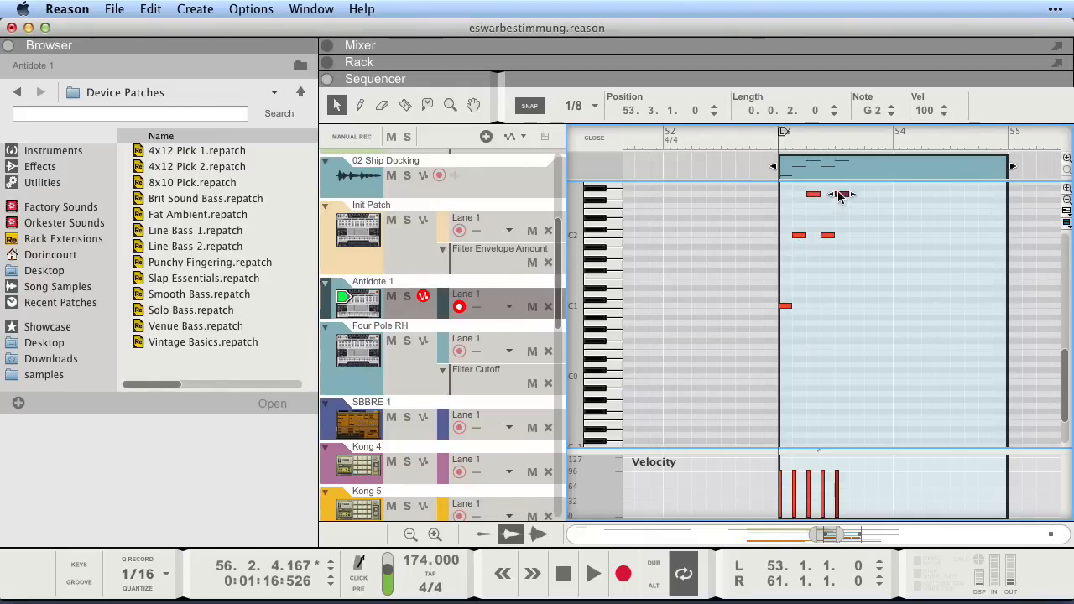
Finish bar 53 with rising eighth notes G#2, A#2 and C3 from 53.3.3, and play the phrase
{"action": "scroll", "coordinate": [843, 197], "scroll_direction": "up", "scroll_amount": 2}
{"action": "double_click", "coordinate": [856, 221]}
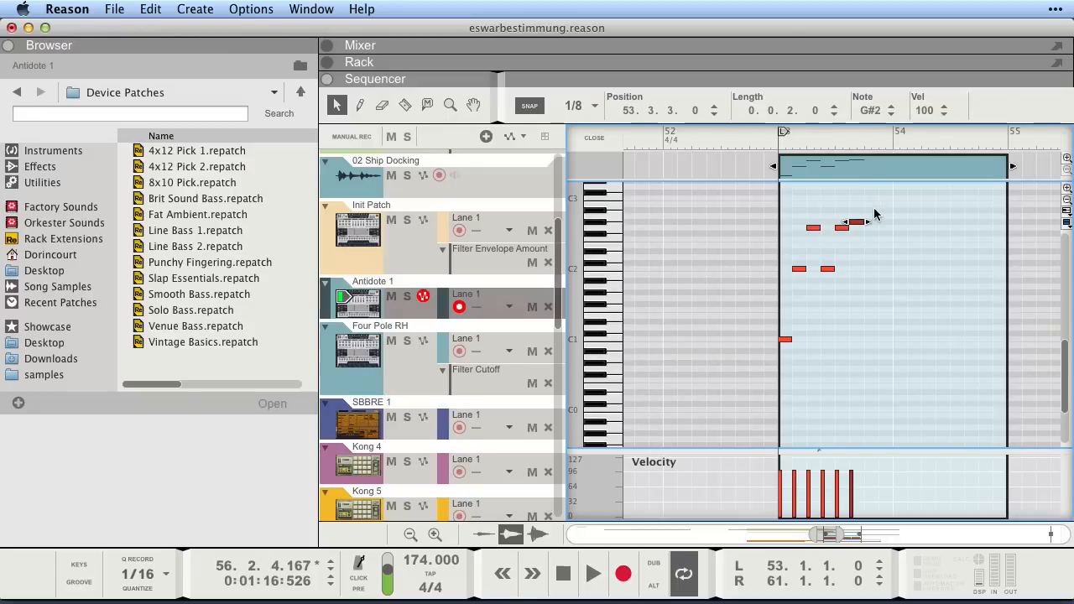
{"action": "double_click", "coordinate": [872, 210]}
{"action": "left_click", "coordinate": [888, 204]}
{"action": "double_click", "coordinate": [887, 199]}
{"action": "left_click", "coordinate": [782, 142]}
{"action": "key", "text": "space"}
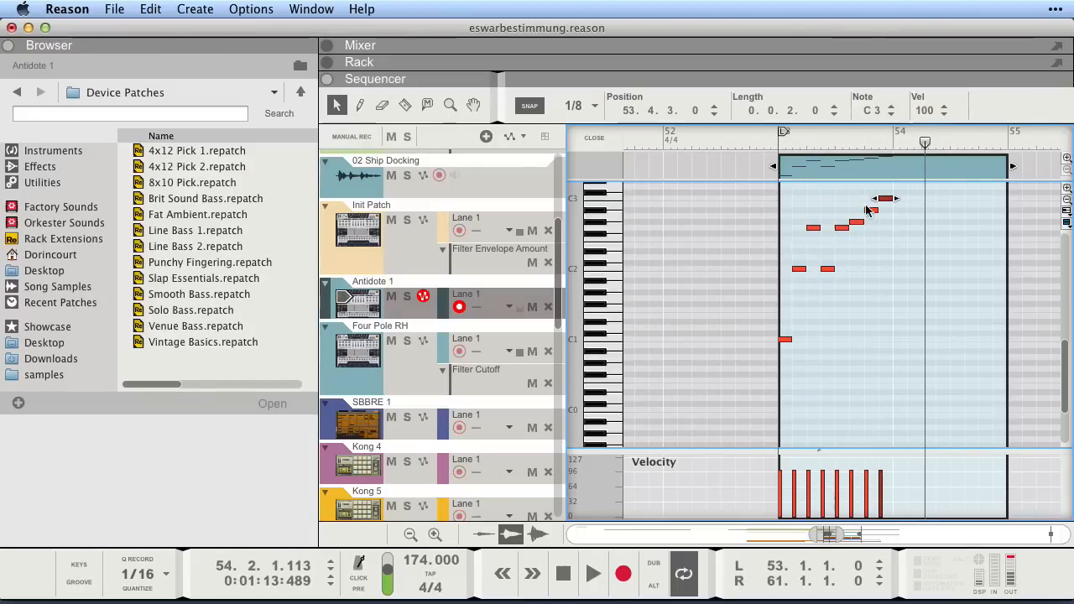
Select all eight notes of bar 53 and copy them to bar 54
{"action": "left_click_drag", "start_coordinate": [952, 389], "coordinate": [970, 413]}
{"action": "scroll", "coordinate": [721, 230], "scroll_direction": "up", "scroll_amount": 3}
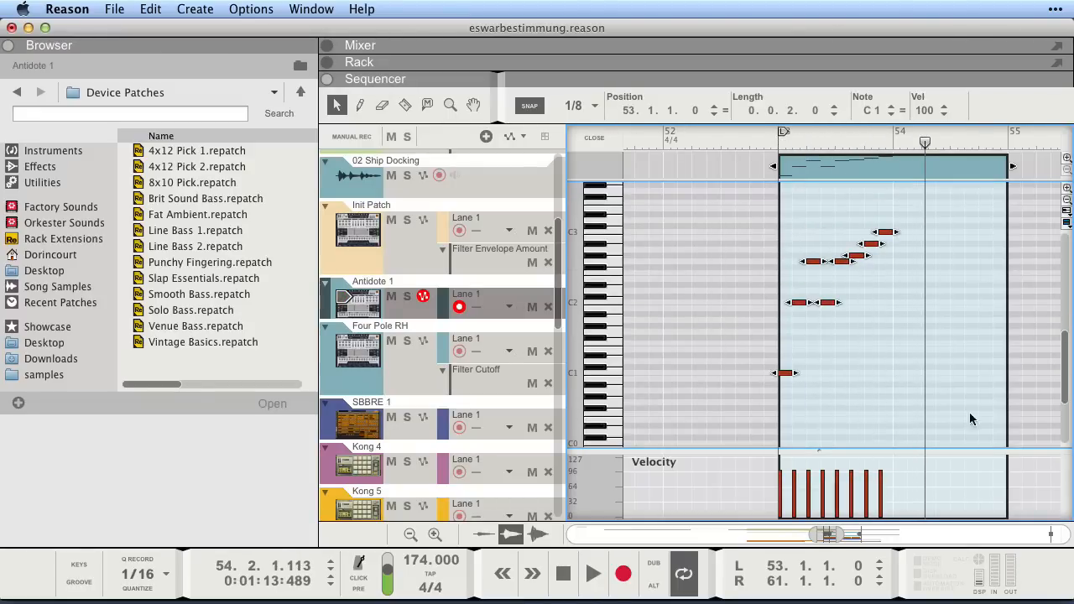
{"action": "left_click", "coordinate": [787, 379]}
{"action": "left_click_drag", "start_coordinate": [760, 376], "coordinate": [911, 185]}
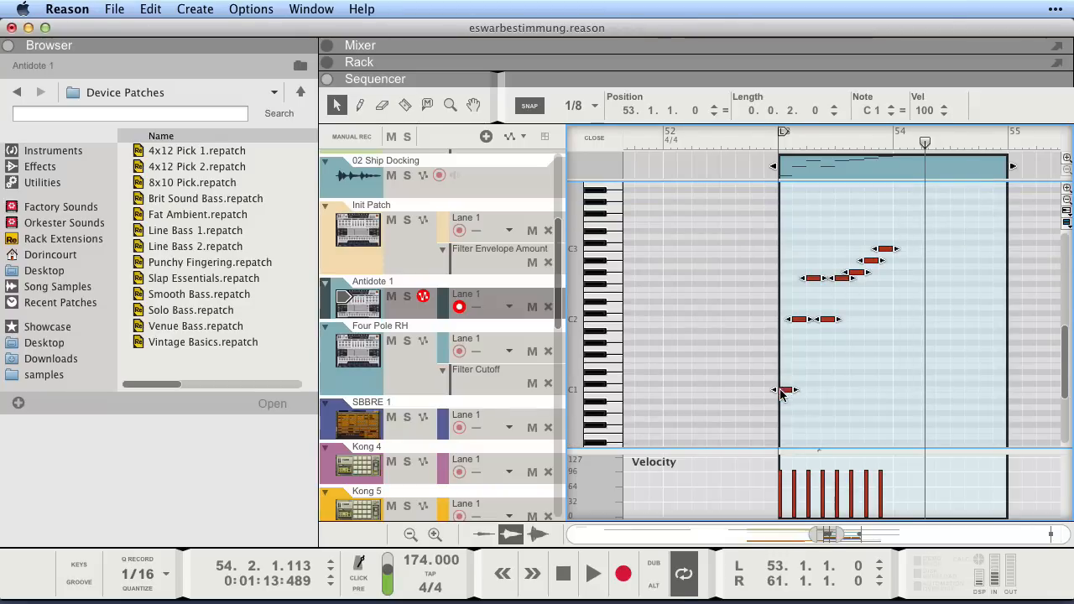
{"action": "left_click_drag", "start_coordinate": [780, 395], "coordinate": [897, 394]}
{"action": "left_click", "coordinate": [827, 377]}
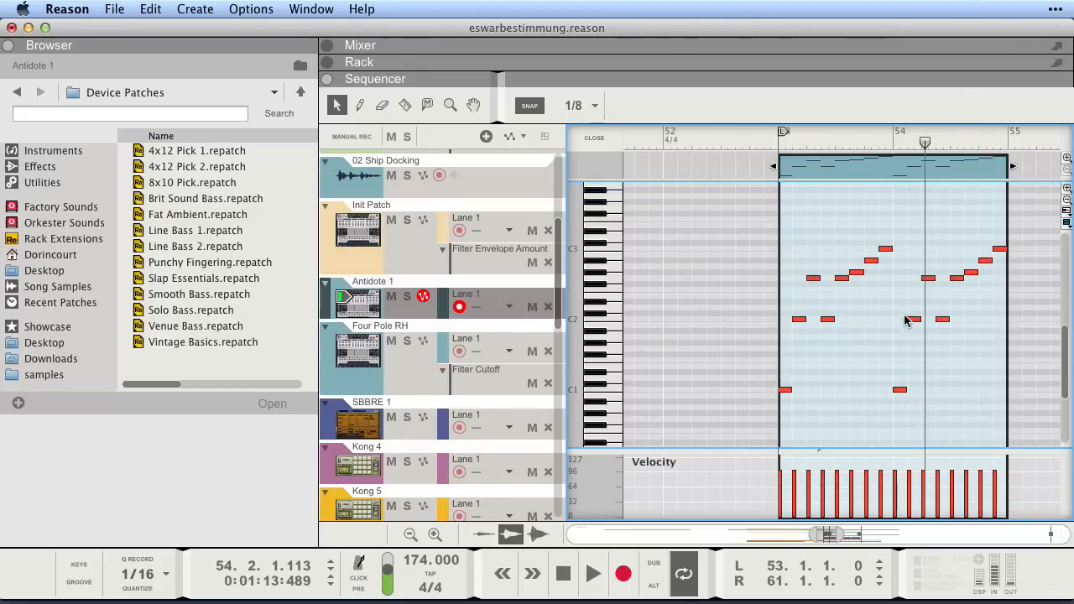
Play the phrase with the Antidote 1 track soloed, and clear the solo
{"action": "key", "text": "Return"}
{"action": "left_click", "coordinate": [407, 296]}
{"action": "key", "text": "space"}
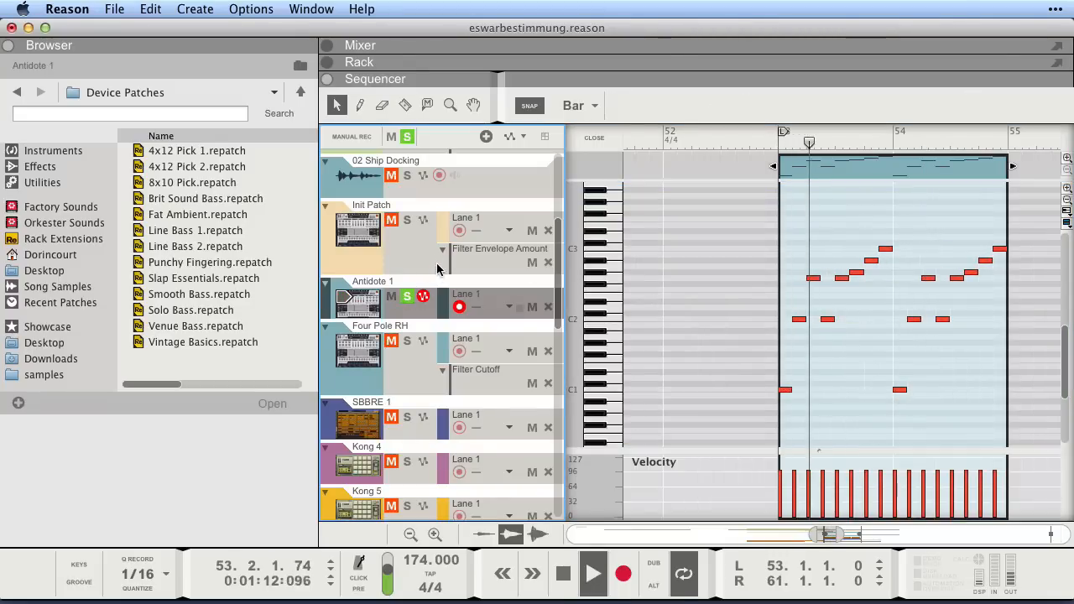
{"action": "left_click", "coordinate": [407, 137]}
Remove the Antidote 1 clip, return the playhead to the left locator and paste the clip back at bar 53
{"action": "left_click", "coordinate": [831, 163]}
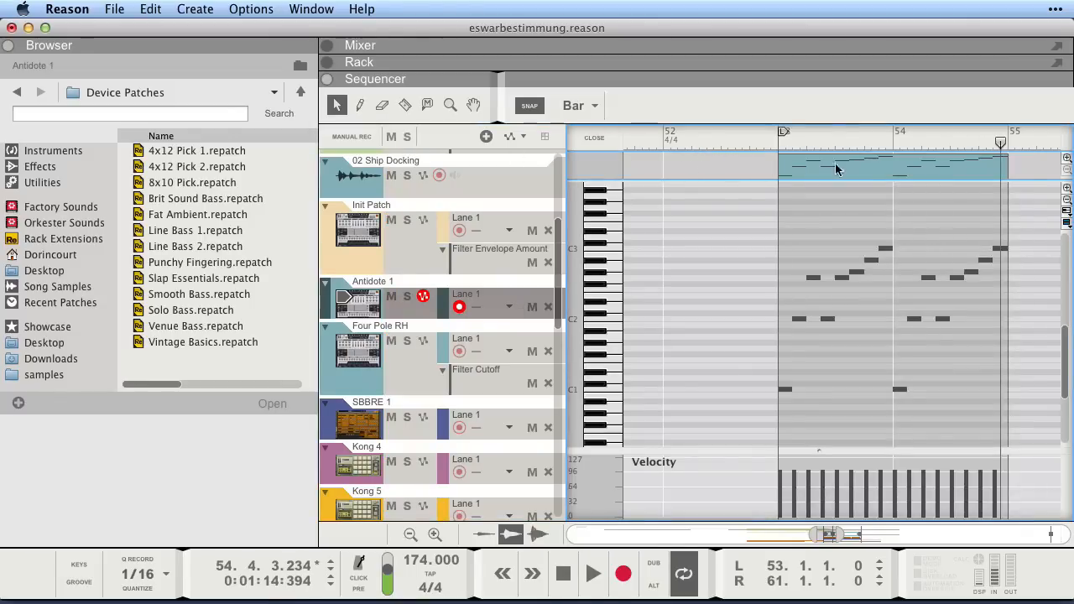
{"action": "key", "text": "Delete"}
{"action": "key", "text": "shift+Return"}
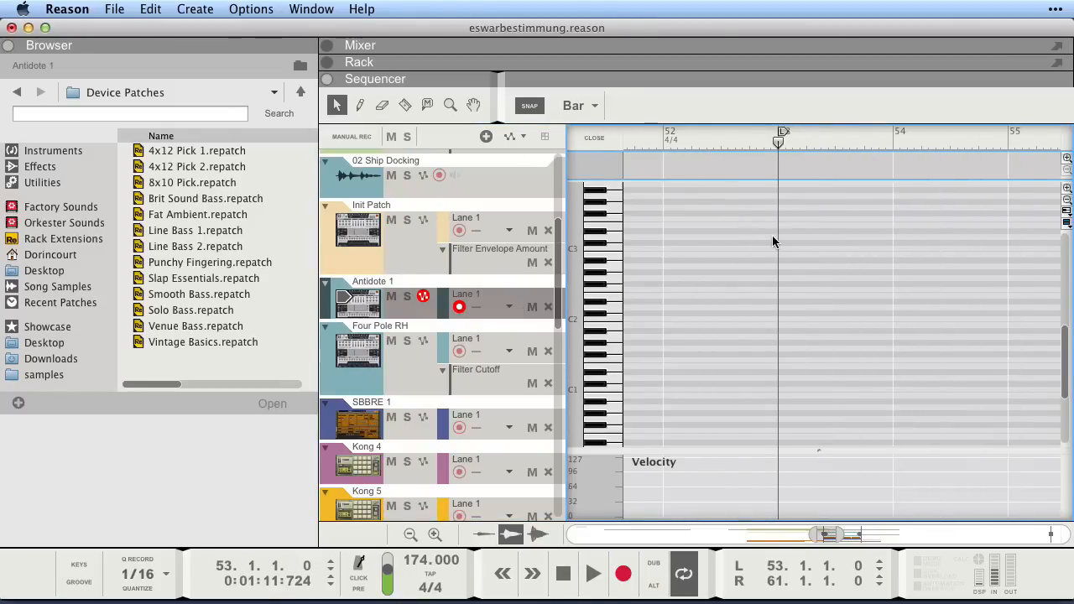
{"action": "key", "text": "super+v"}
Reopen the pasted clip for note editing and select the C3 note at 53.4.3
{"action": "double_click", "coordinate": [924, 184]}
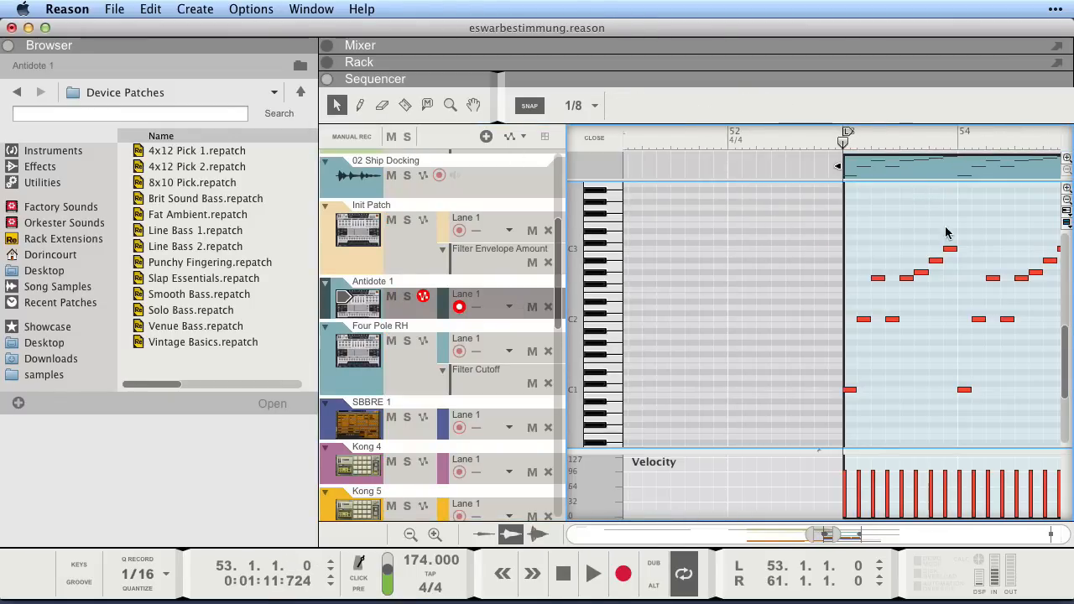
{"action": "left_click", "coordinate": [948, 248]}
{"action": "left_click_drag", "start_coordinate": [944, 248], "coordinate": [946, 293]}
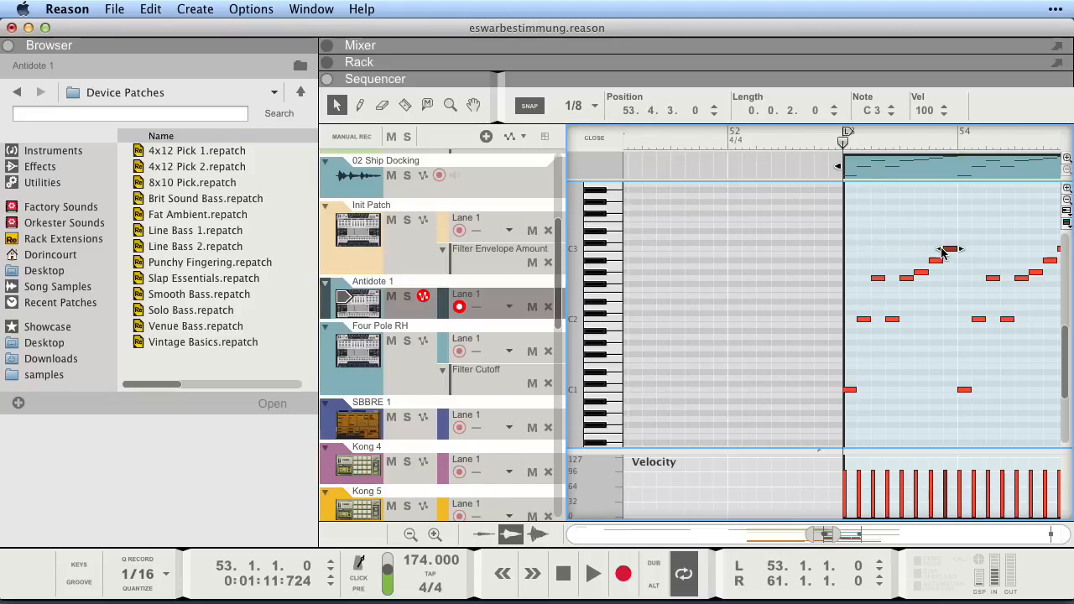
{"action": "mouse_move", "coordinate": [964, 250]}
{"action": "left_mouse_down"}
{"action": "mouse_move", "coordinate": [1030, 250]}
{"action": "mouse_move", "coordinate": [954, 256]}
{"action": "left_mouse_up"}
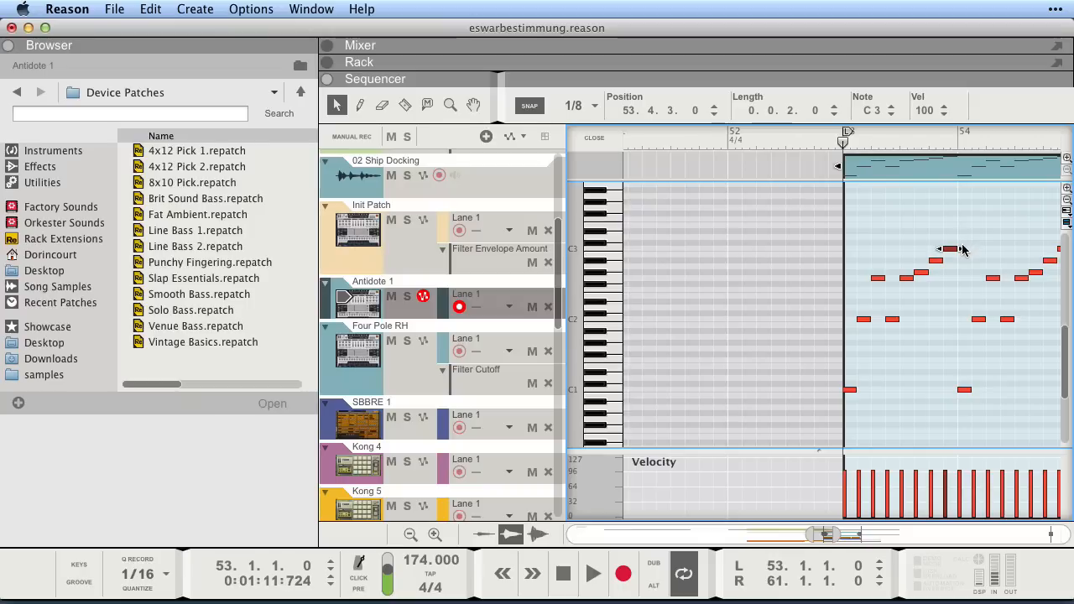
Show the Tool Window, look over its Quantize, Legato Adjustments and Scale Tempo sections, and close it
{"action": "left_click", "coordinate": [251, 8]}
{"action": "mouse_move", "coordinate": [292, 6]}
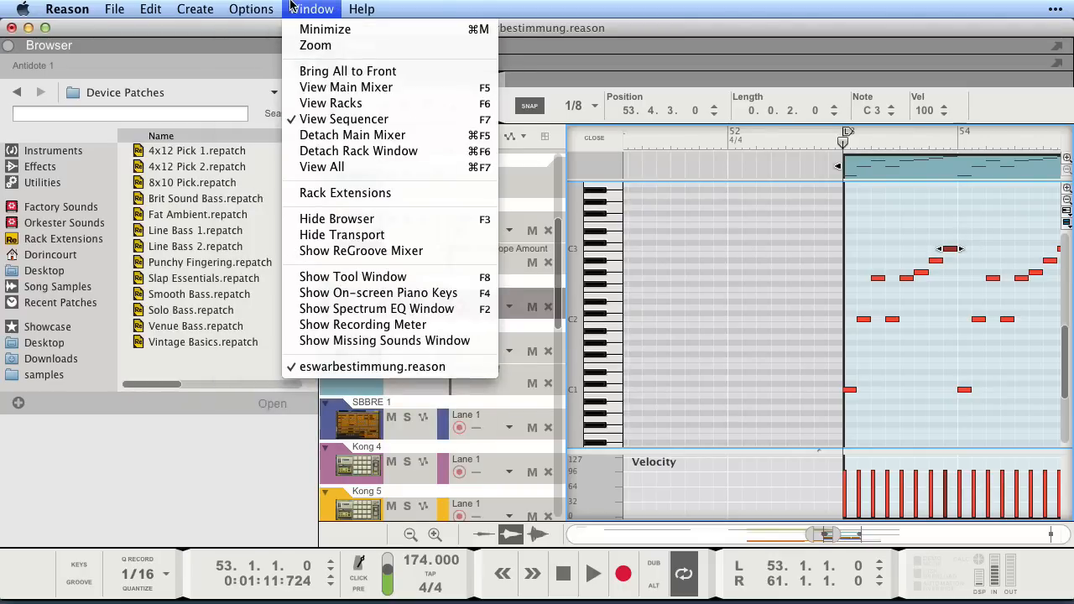
{"action": "left_click", "coordinate": [391, 279]}
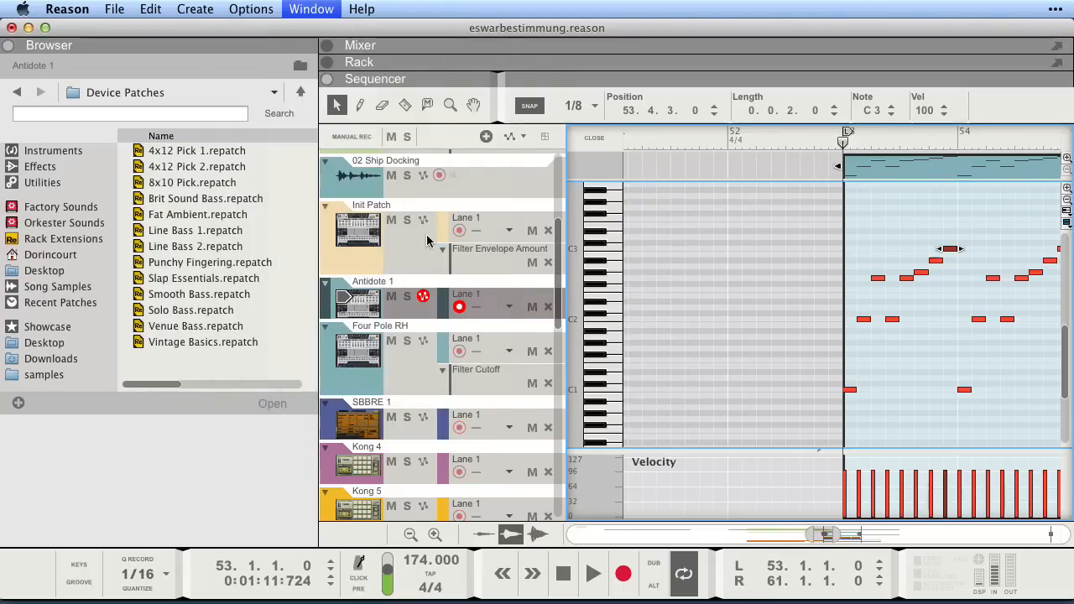
{"action": "left_click_drag", "start_coordinate": [1018, 105], "coordinate": [900, 79]}
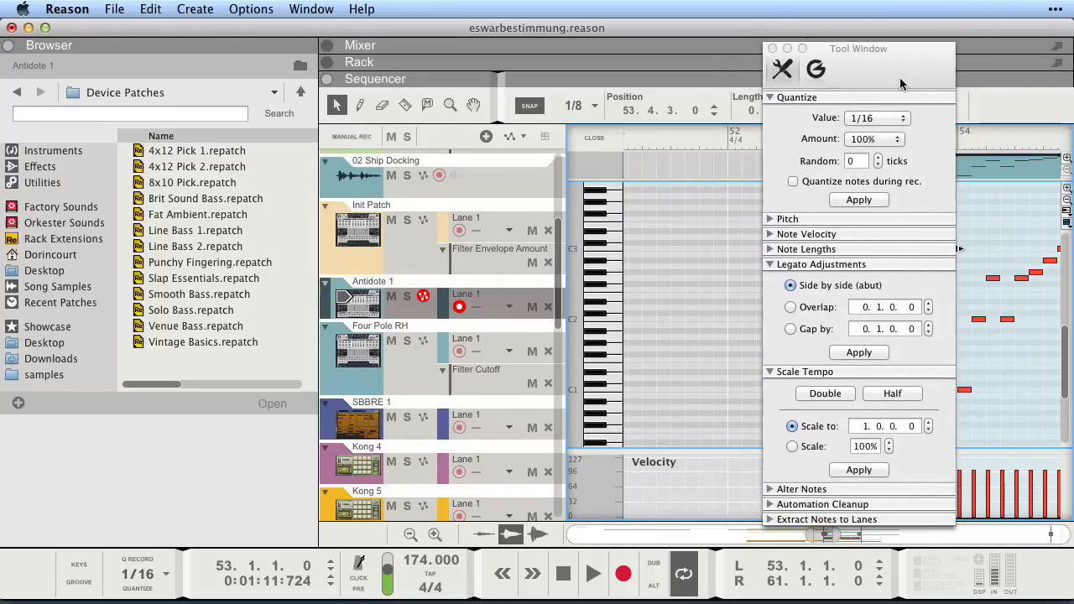
{"action": "left_click", "coordinate": [858, 77]}
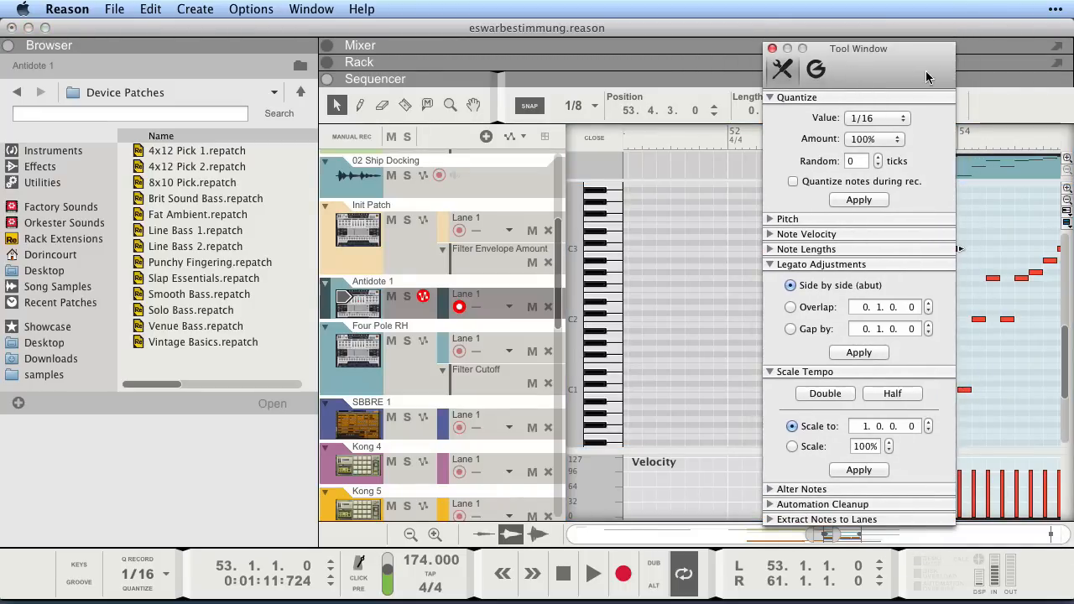
{"action": "left_click", "coordinate": [772, 48]}
Browse the Instruments, Effects and Utilities device categories, and select Radical Keys among the instruments
{"action": "left_click", "coordinate": [69, 150]}
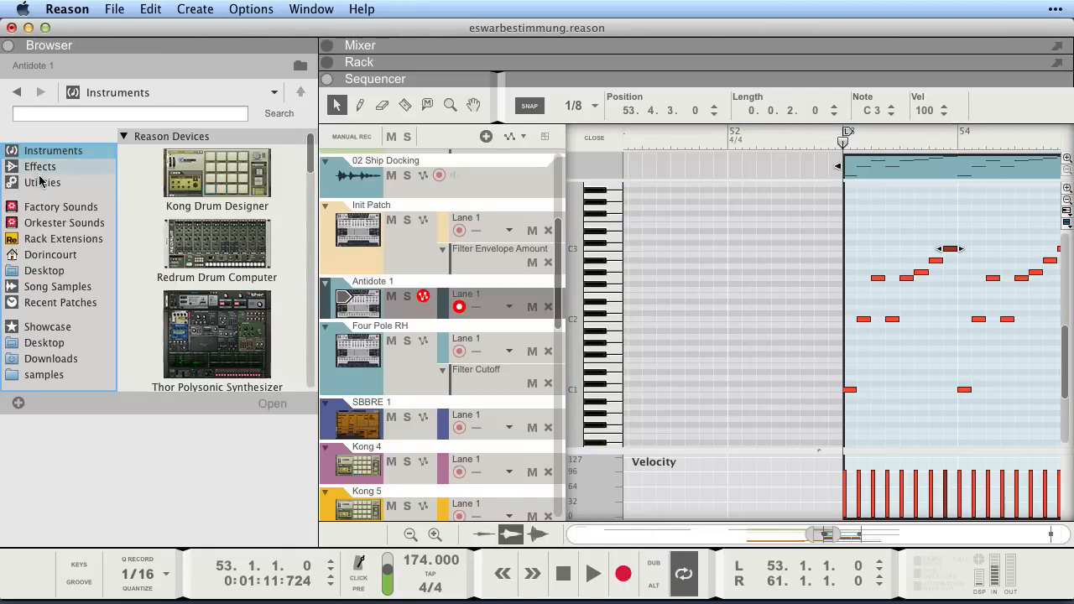
{"action": "left_click", "coordinate": [40, 166]}
{"action": "left_click", "coordinate": [38, 185]}
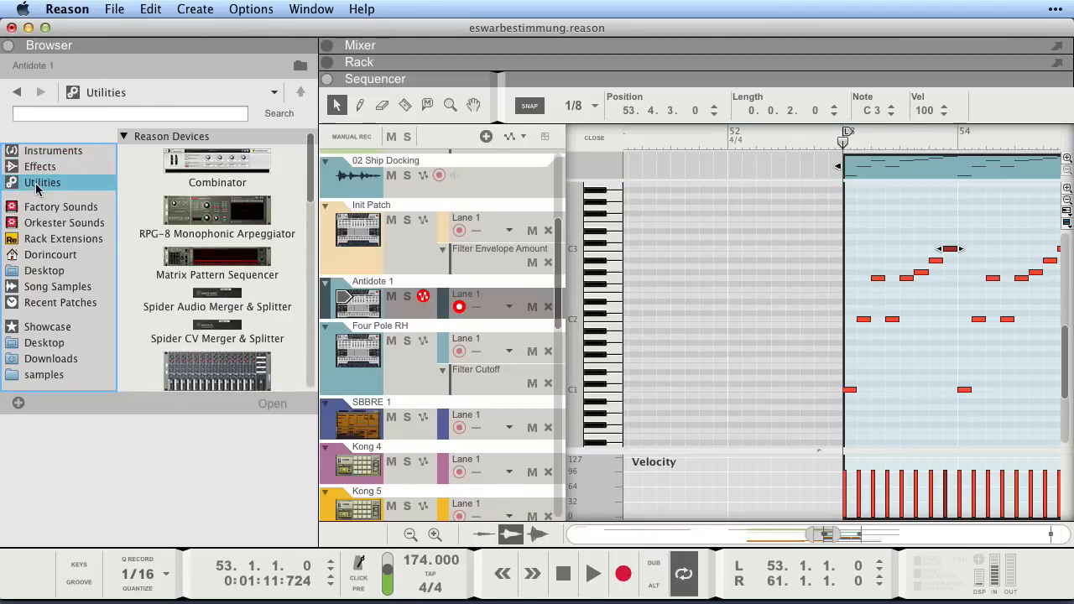
{"action": "left_click", "coordinate": [34, 151]}
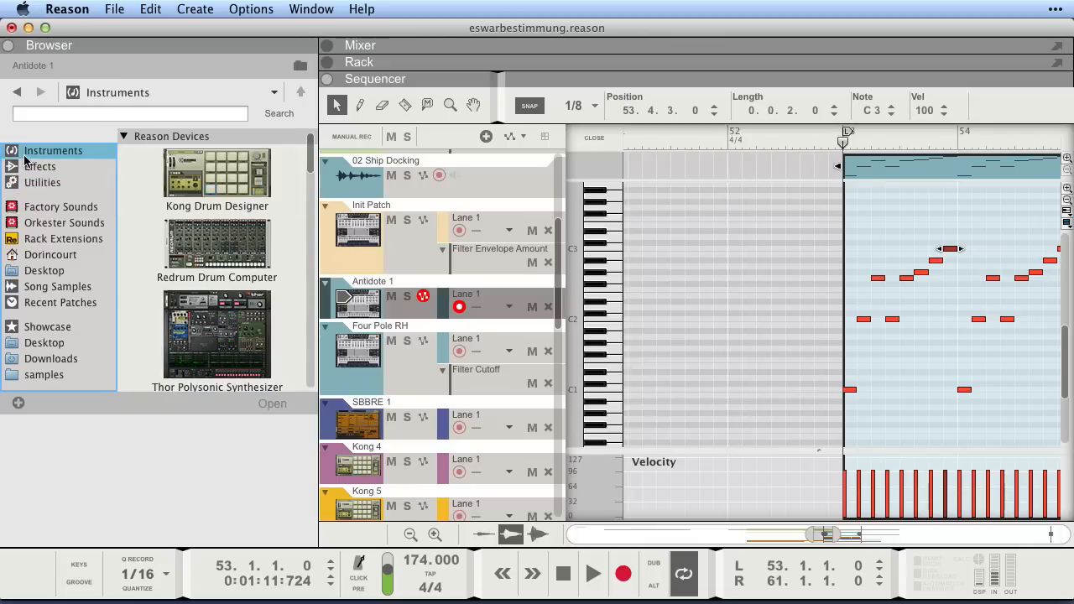
{"action": "scroll", "coordinate": [212, 240], "scroll_direction": "down", "scroll_amount": 10}
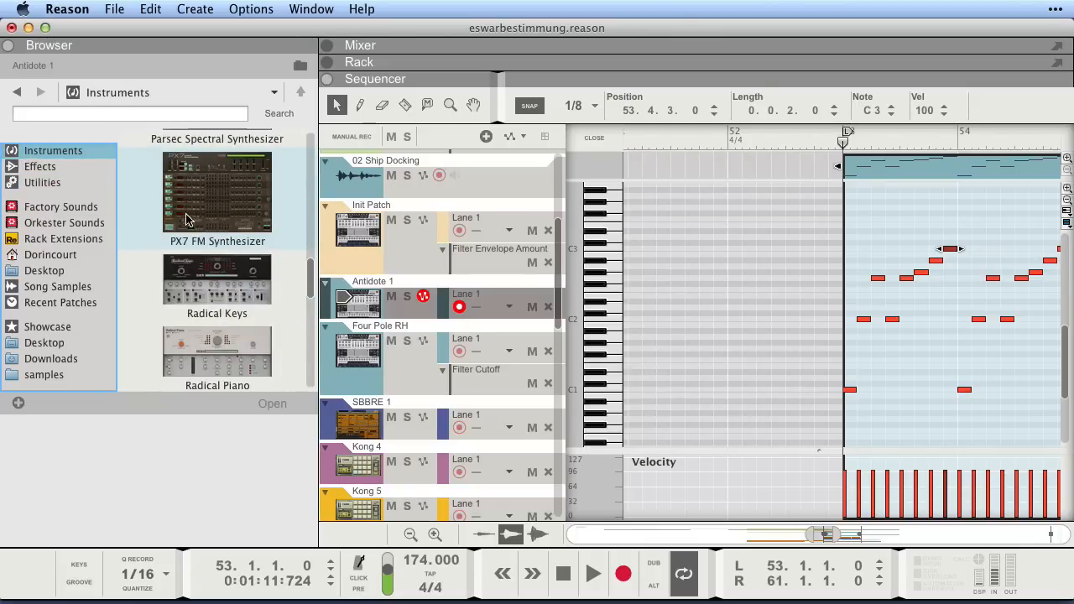
{"action": "left_click_drag", "start_coordinate": [215, 281], "coordinate": [231, 260]}
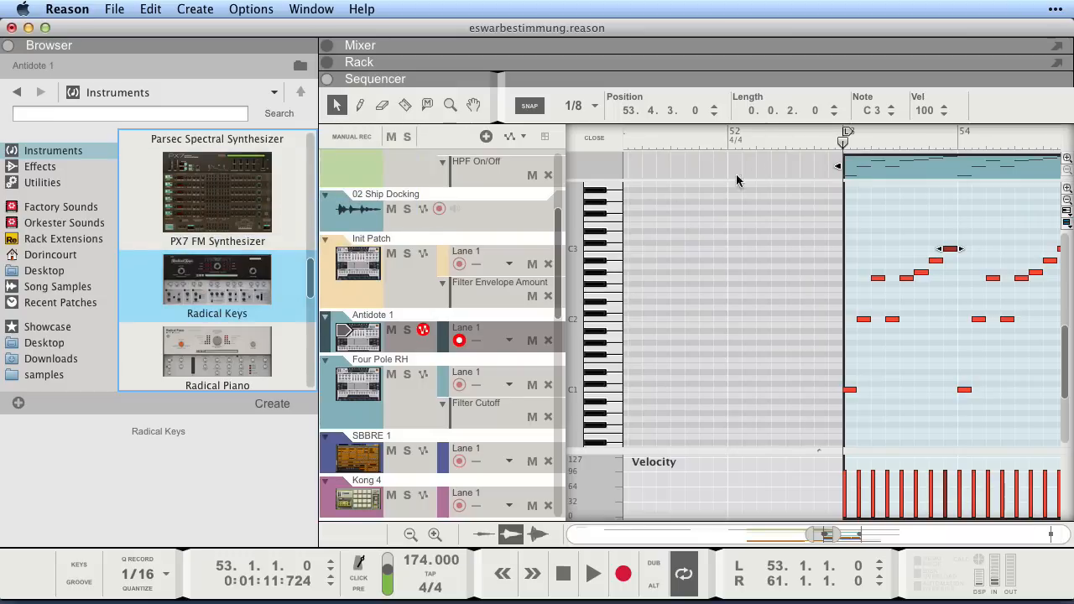
Detach the rack into its own window, shrink and reposition that window, and close it to dock the rack back in the main window
{"action": "left_click", "coordinate": [1056, 63]}
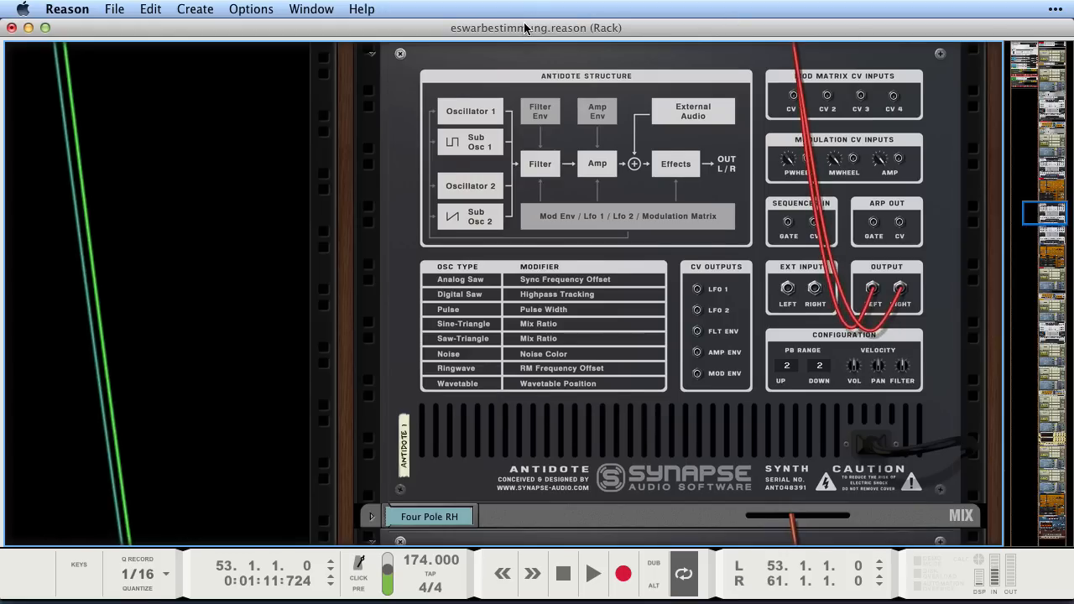
{"action": "left_click_drag", "start_coordinate": [525, 27], "coordinate": [485, 4]}
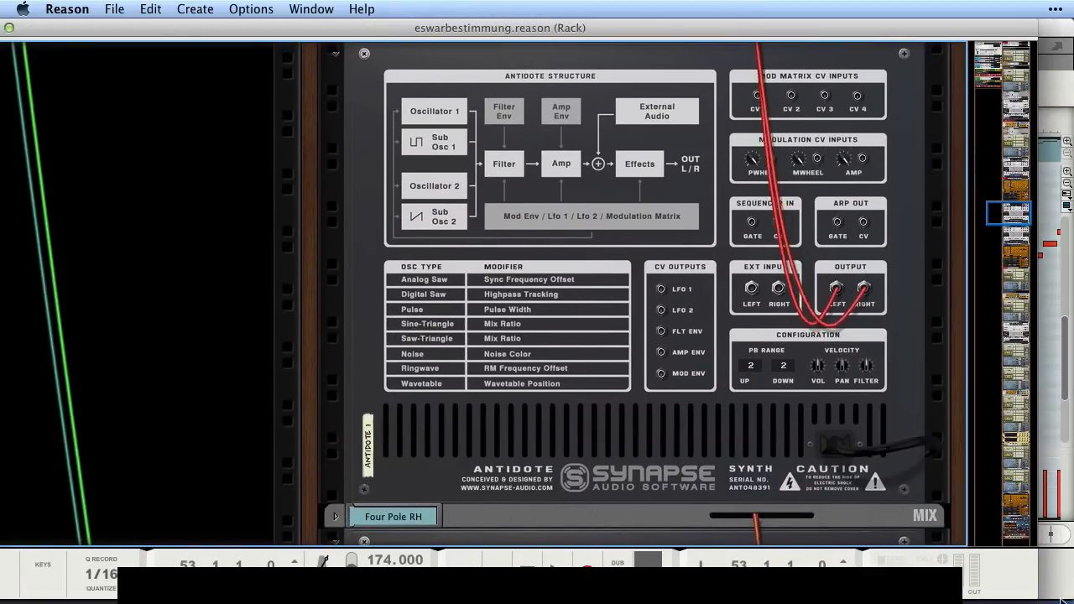
{"action": "left_click_drag", "start_coordinate": [1035, 601], "coordinate": [794, 356]}
{"action": "left_click_drag", "start_coordinate": [149, 27], "coordinate": [364, 149]}
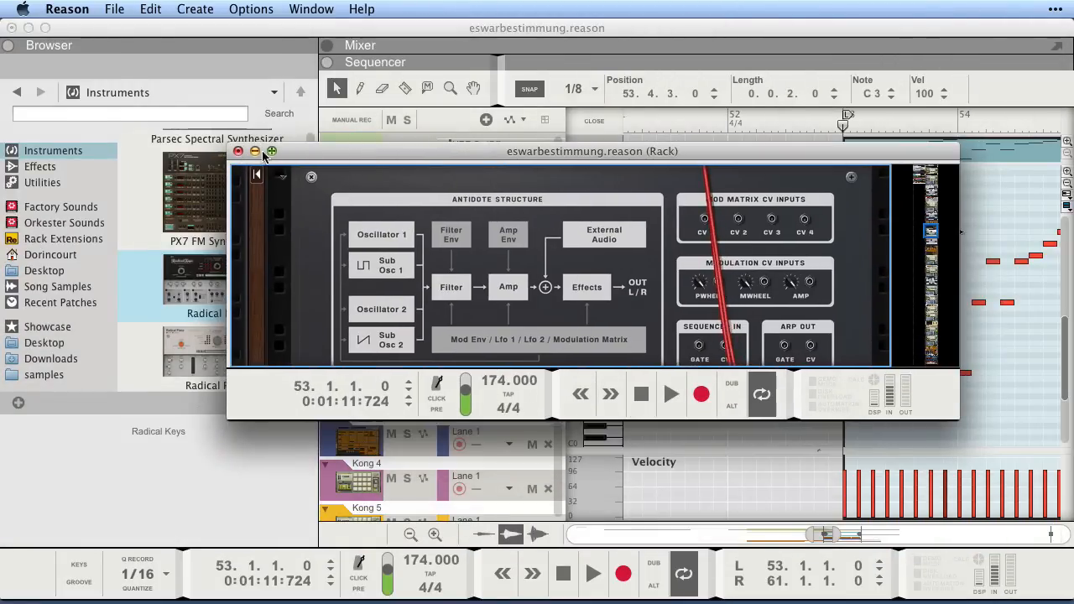
{"action": "left_click", "coordinate": [238, 150]}
Enlarge the rack area and add a Kong Drum Designer from the instruments to the empty space at the rack's end
{"action": "scroll", "coordinate": [132, 311], "scroll_direction": "down", "scroll_amount": 5}
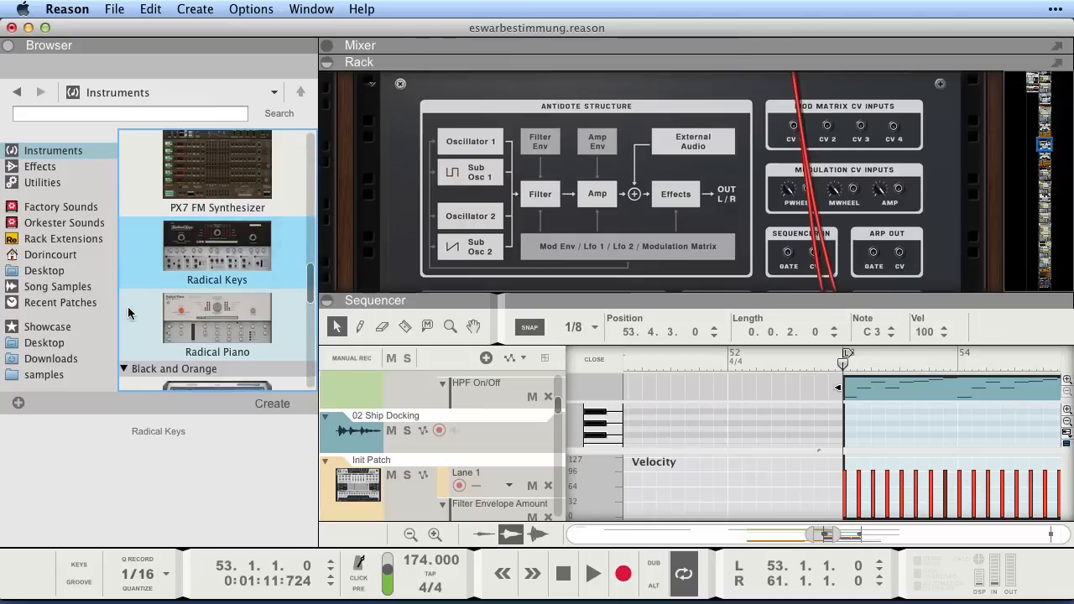
{"action": "scroll", "coordinate": [244, 312], "scroll_direction": "up", "scroll_amount": 10}
{"action": "scroll", "coordinate": [283, 351], "scroll_direction": "up", "scroll_amount": 3}
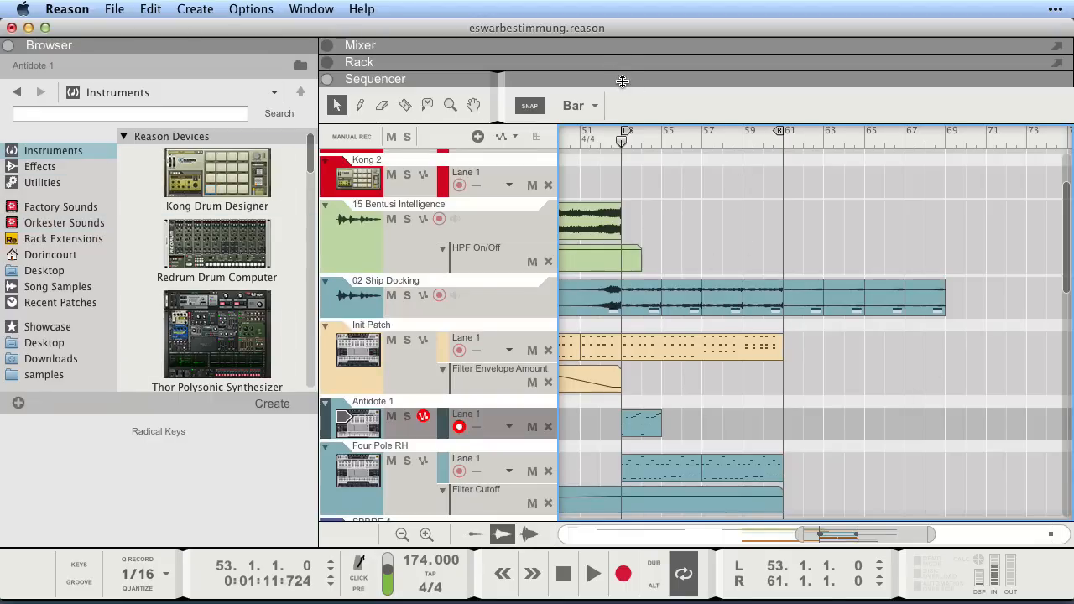
{"action": "left_click_drag", "start_coordinate": [622, 82], "coordinate": [628, 281]}
{"action": "left_click_drag", "start_coordinate": [1042, 133], "coordinate": [1044, 262]}
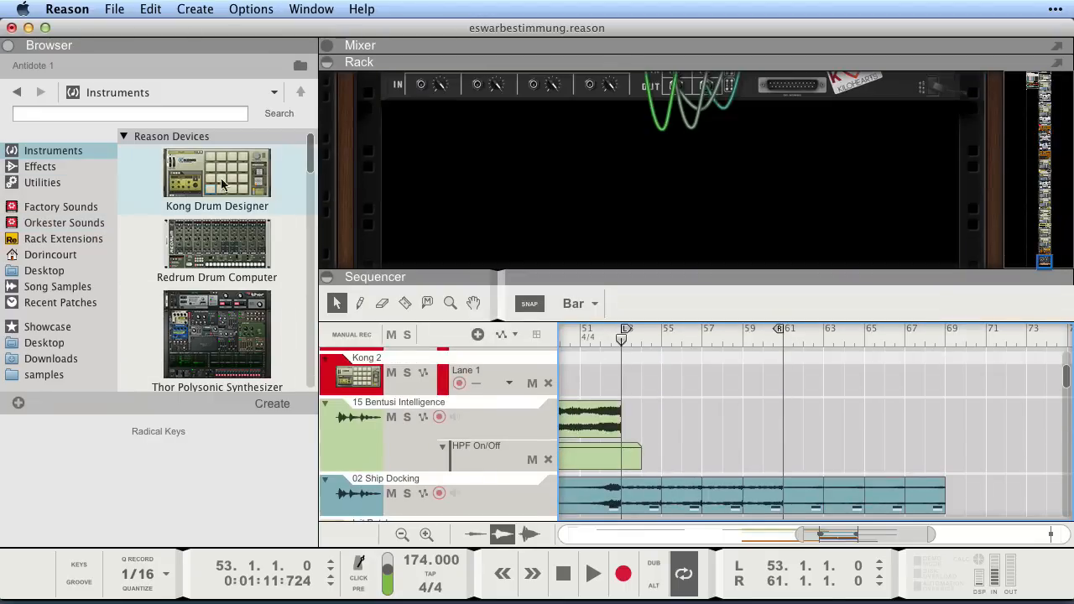
{"action": "left_click_drag", "start_coordinate": [220, 181], "coordinate": [559, 209]}
Open the 1. Bass Drums folder within the factory sounds' Kong Patches, flip the rack to its front and end patch browsing for the Kong
{"action": "left_click", "coordinate": [40, 212]}
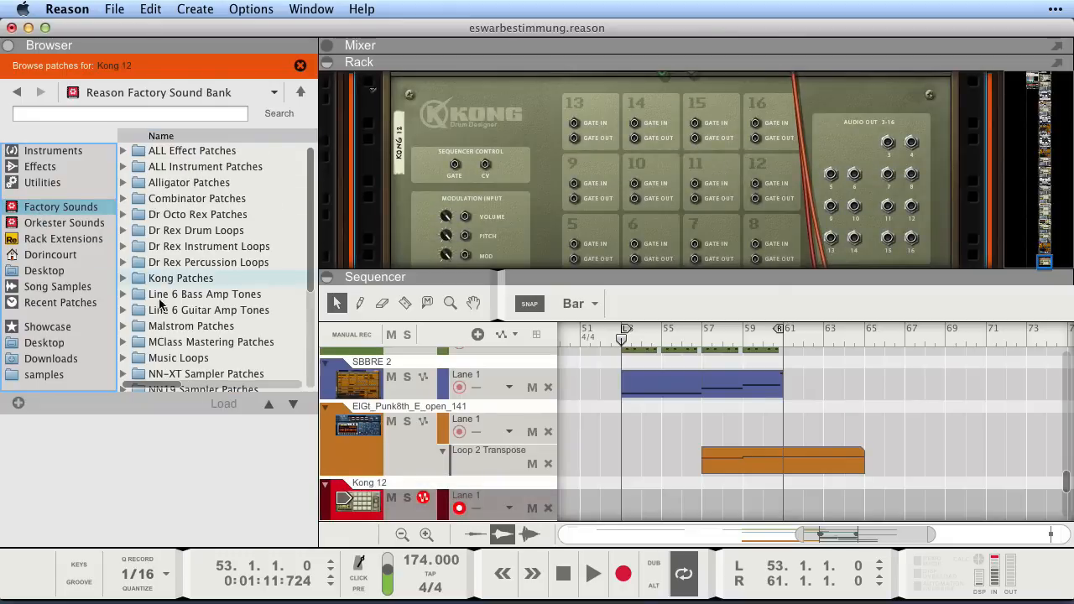
{"action": "double_click", "coordinate": [163, 278]}
{"action": "double_click", "coordinate": [168, 245]}
{"action": "double_click", "coordinate": [177, 150]}
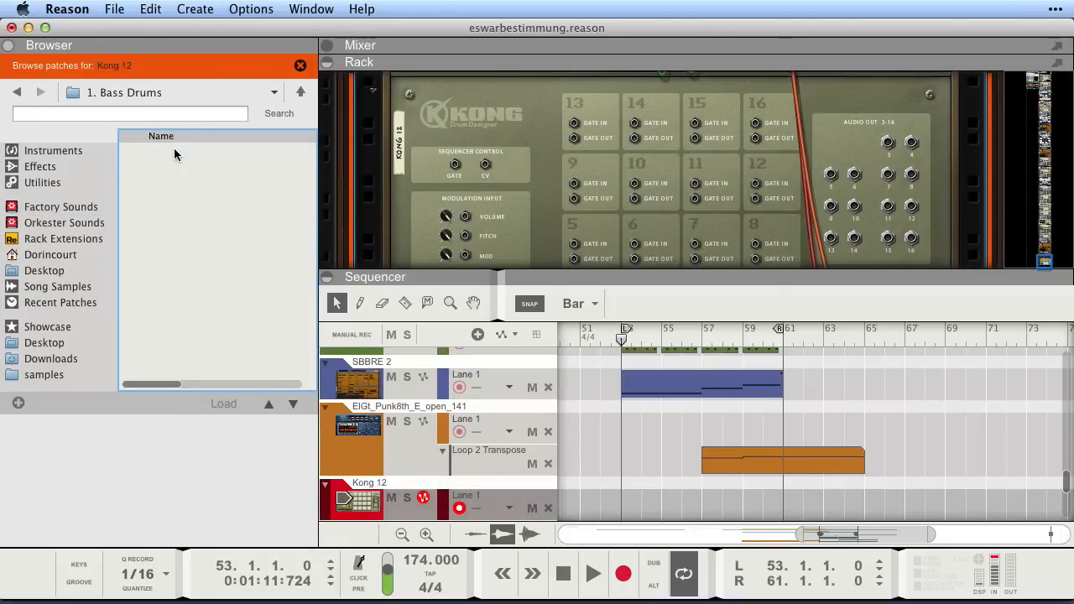
{"action": "key", "text": "Tab"}
{"action": "left_click", "coordinate": [299, 66]}
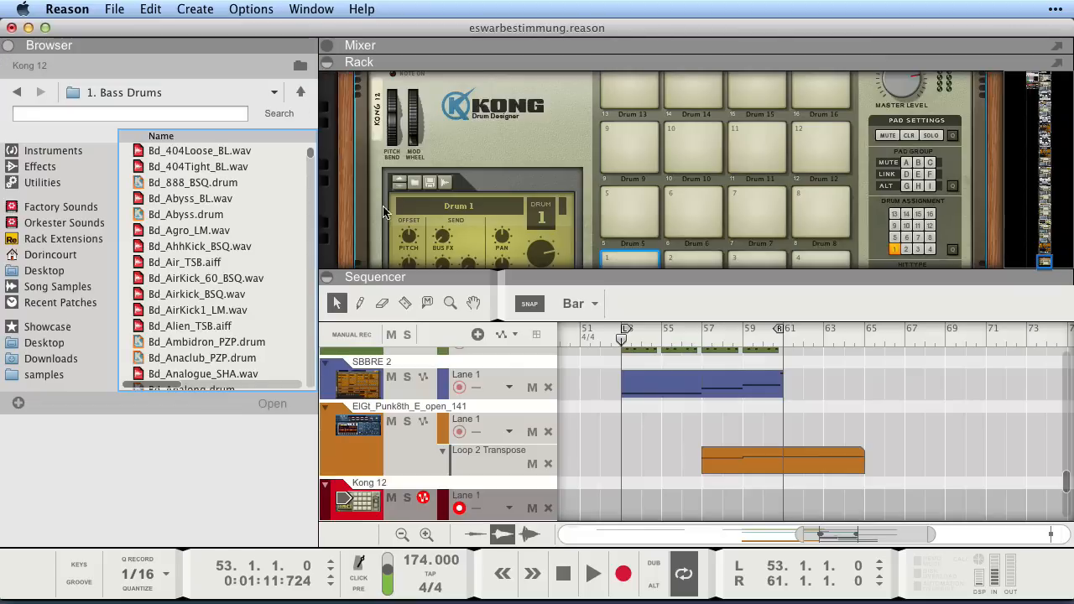
Load Bd_BelowTheBeltKik_BSQ.wav onto the Kong's pad 1 and Bd_BFK_LM.wav onto pad 2
{"action": "left_click", "coordinate": [239, 251]}
{"action": "scroll", "coordinate": [220, 255], "scroll_direction": "down", "scroll_amount": 8}
{"action": "left_click", "coordinate": [207, 275]}
{"action": "left_click_drag", "start_coordinate": [207, 277], "coordinate": [695, 241]}
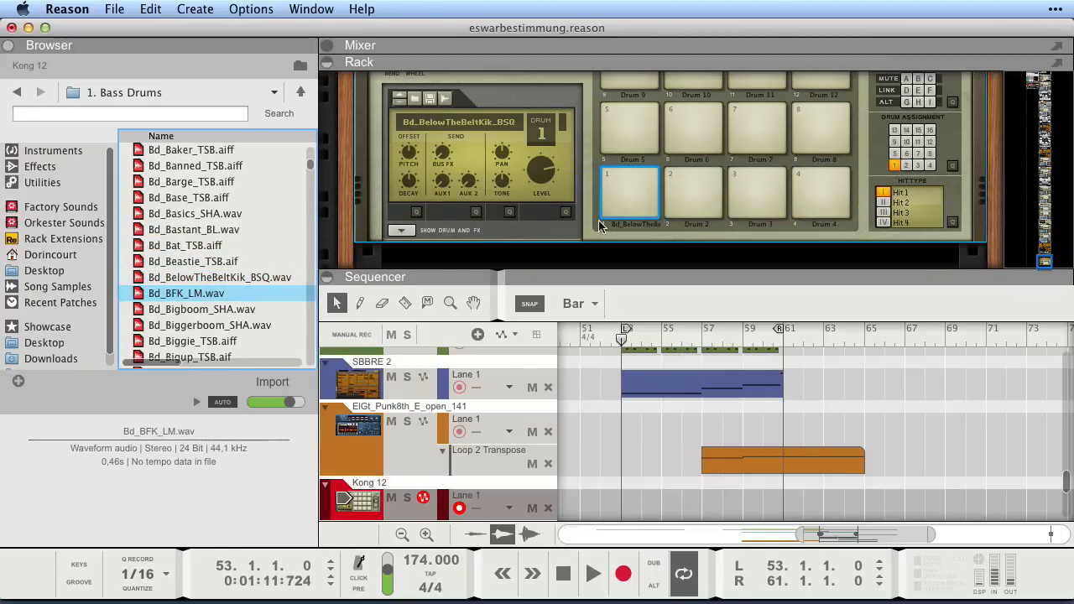
{"action": "left_click_drag", "start_coordinate": [172, 293], "coordinate": [696, 198]}
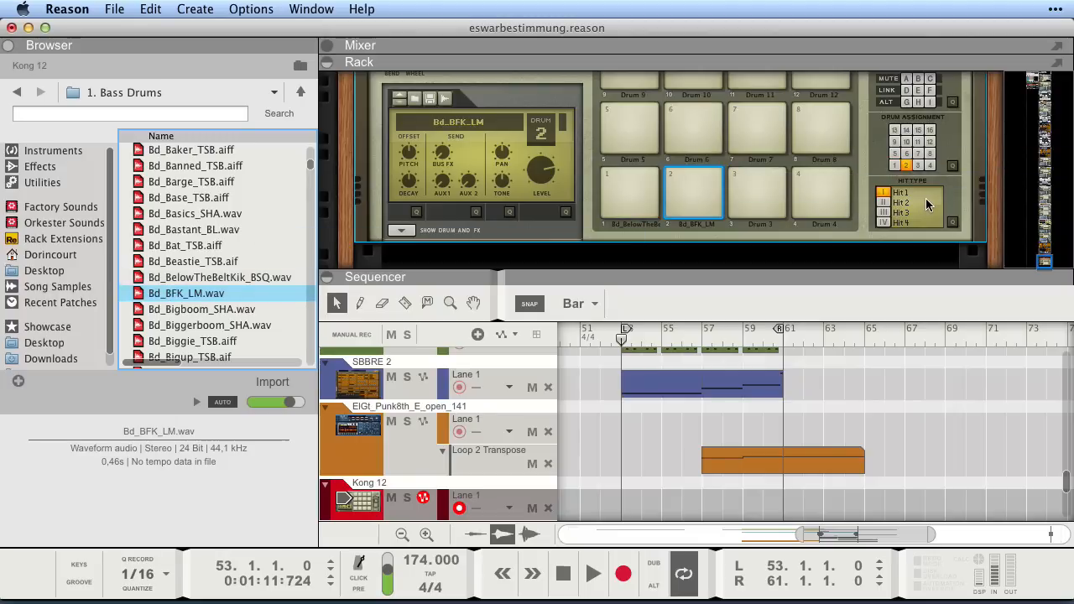
Audition the bass drum samples on the Kong's pads and leave pad 1 selected
{"action": "left_click", "coordinate": [653, 192]}
{"action": "left_click", "coordinate": [730, 192]}
{"action": "left_click", "coordinate": [674, 191]}
{"action": "left_click", "coordinate": [652, 191]}
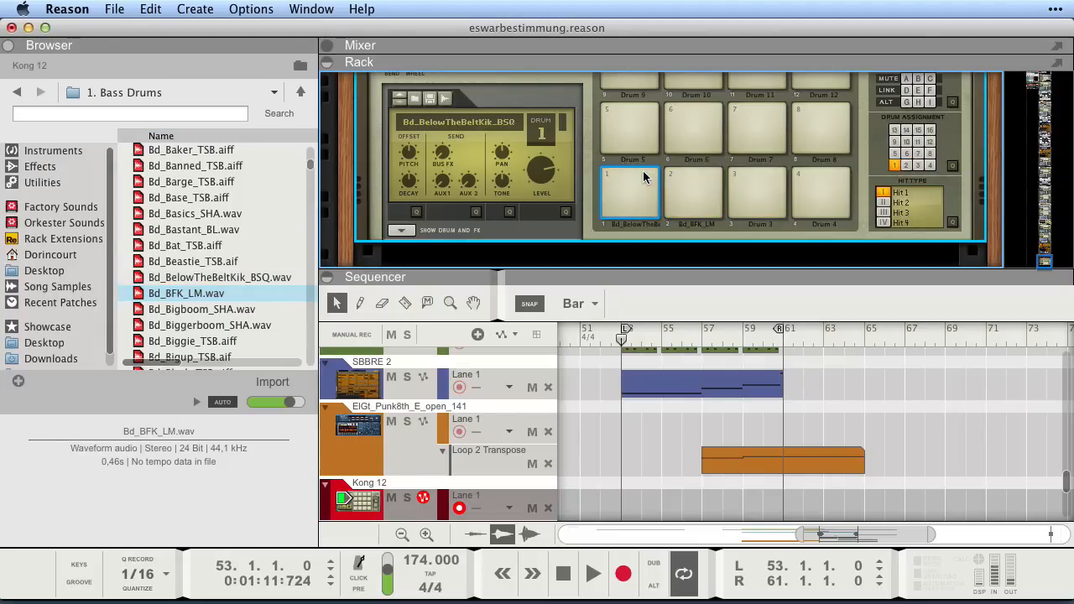
Enlarge the rack area above the sequencer and bring the Kong's lower pads and drum controls into view
{"action": "scroll", "coordinate": [639, 175], "scroll_direction": "up", "scroll_amount": 5}
{"action": "scroll", "coordinate": [639, 176], "scroll_direction": "down", "scroll_amount": 1}
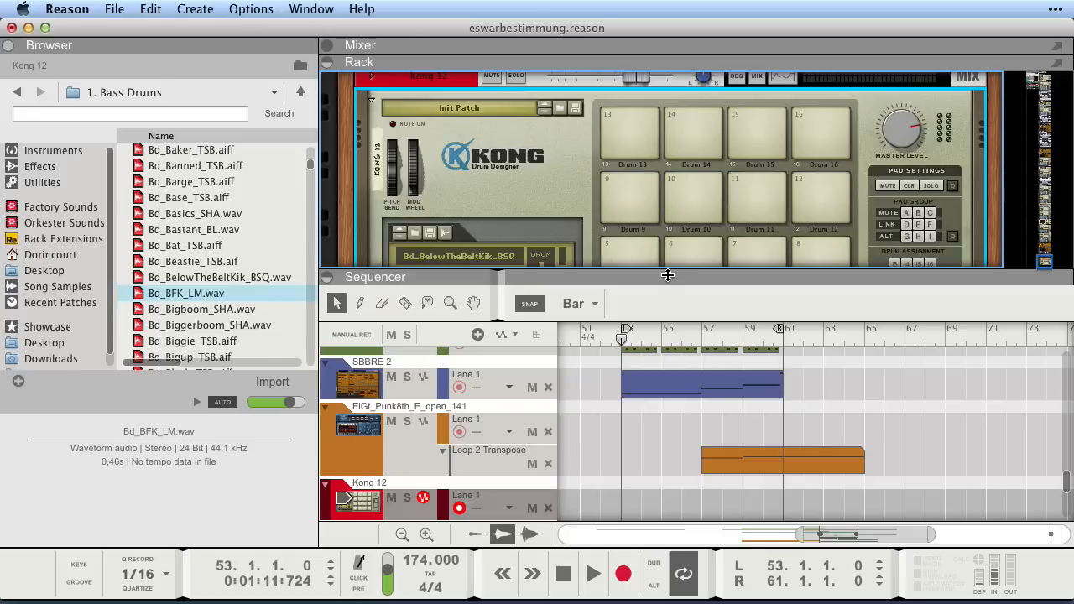
{"action": "left_click_drag", "start_coordinate": [668, 276], "coordinate": [667, 383]}
{"action": "scroll", "coordinate": [656, 286], "scroll_direction": "down", "scroll_amount": 1}
{"action": "scroll", "coordinate": [652, 329], "scroll_direction": "down", "scroll_amount": 4}
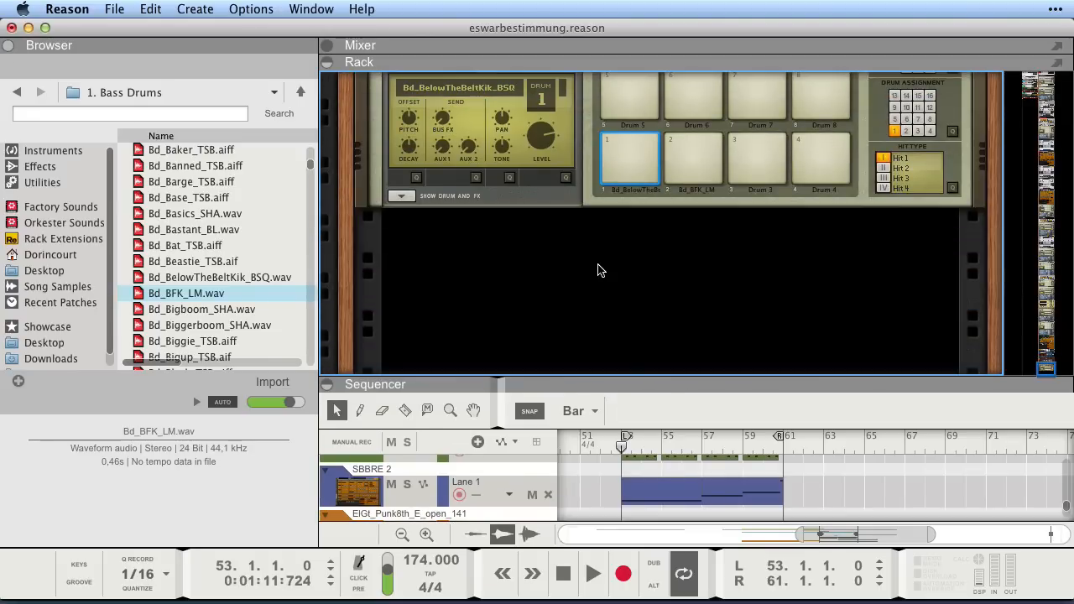